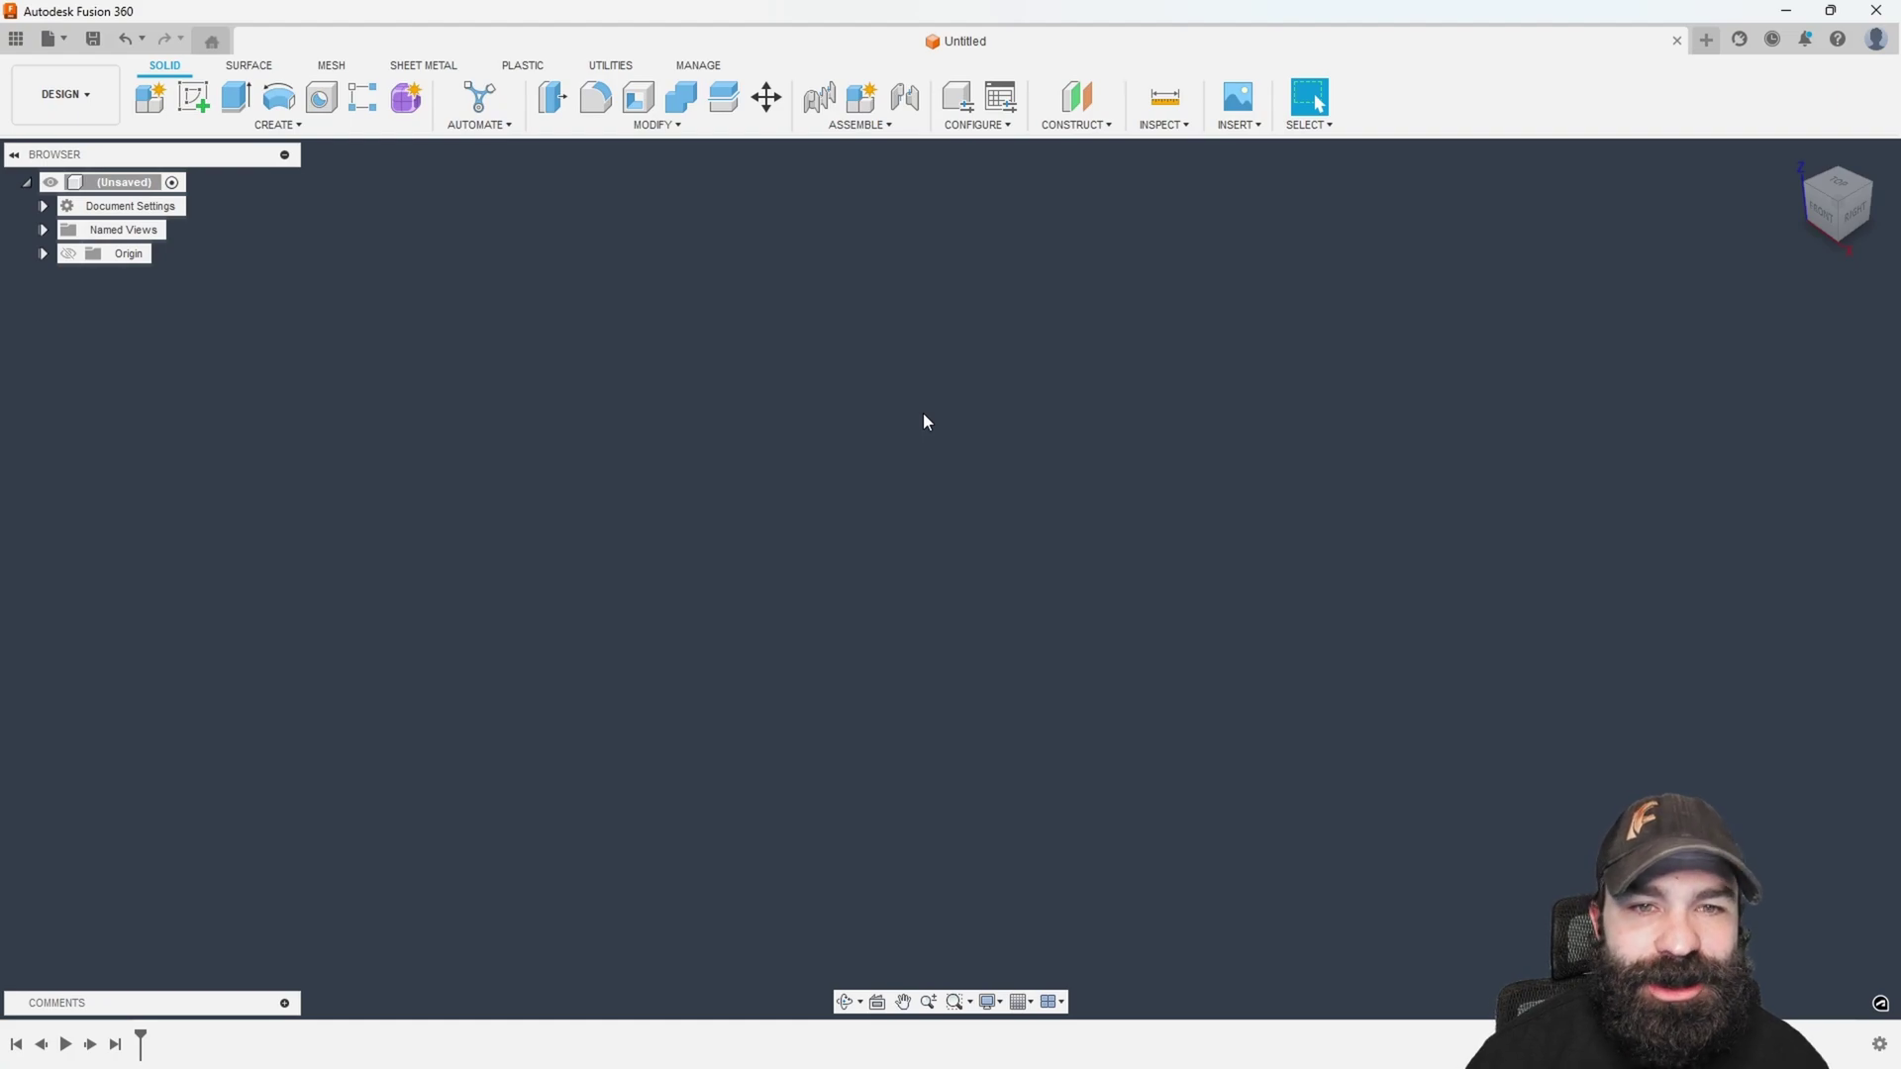
Switch to the Manufacture workspace and bring up the Machine Library.
{"action": "left_click", "coordinate": [65, 94]}
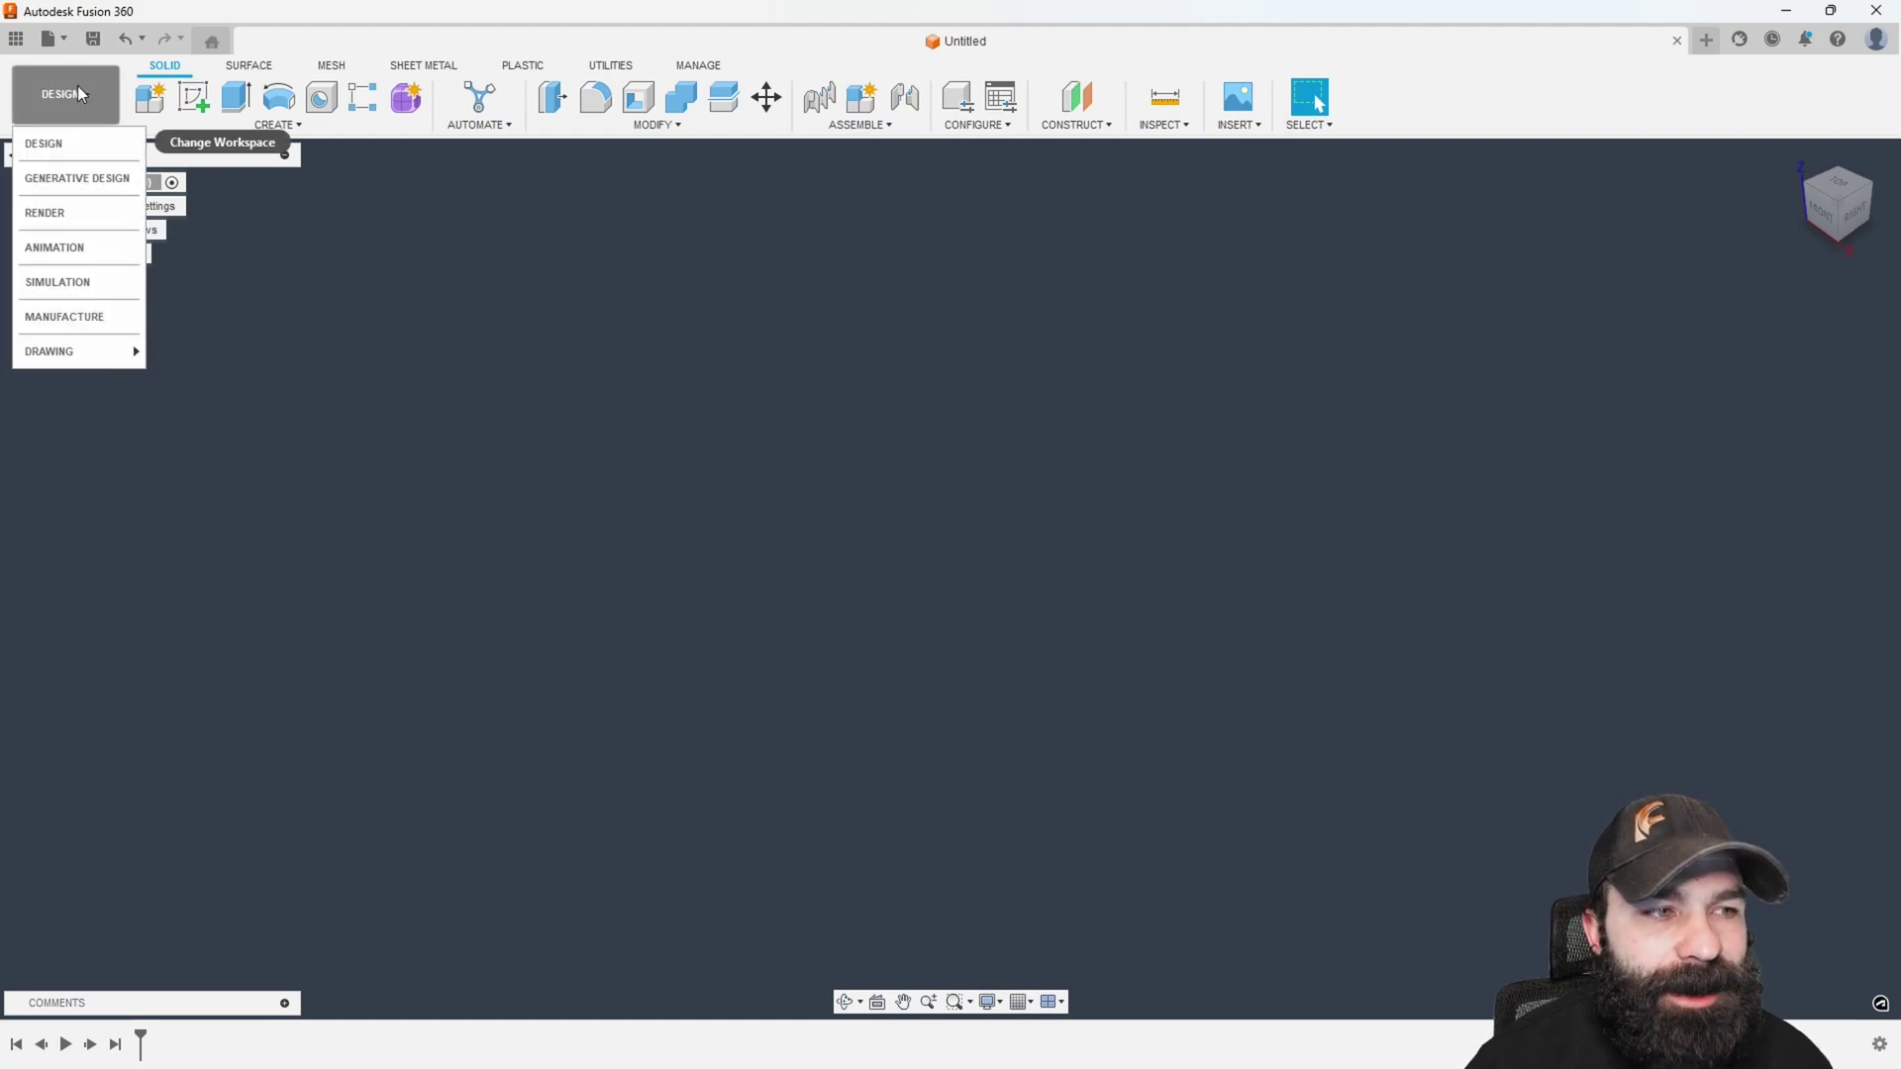
{"action": "left_click", "coordinate": [90, 313]}
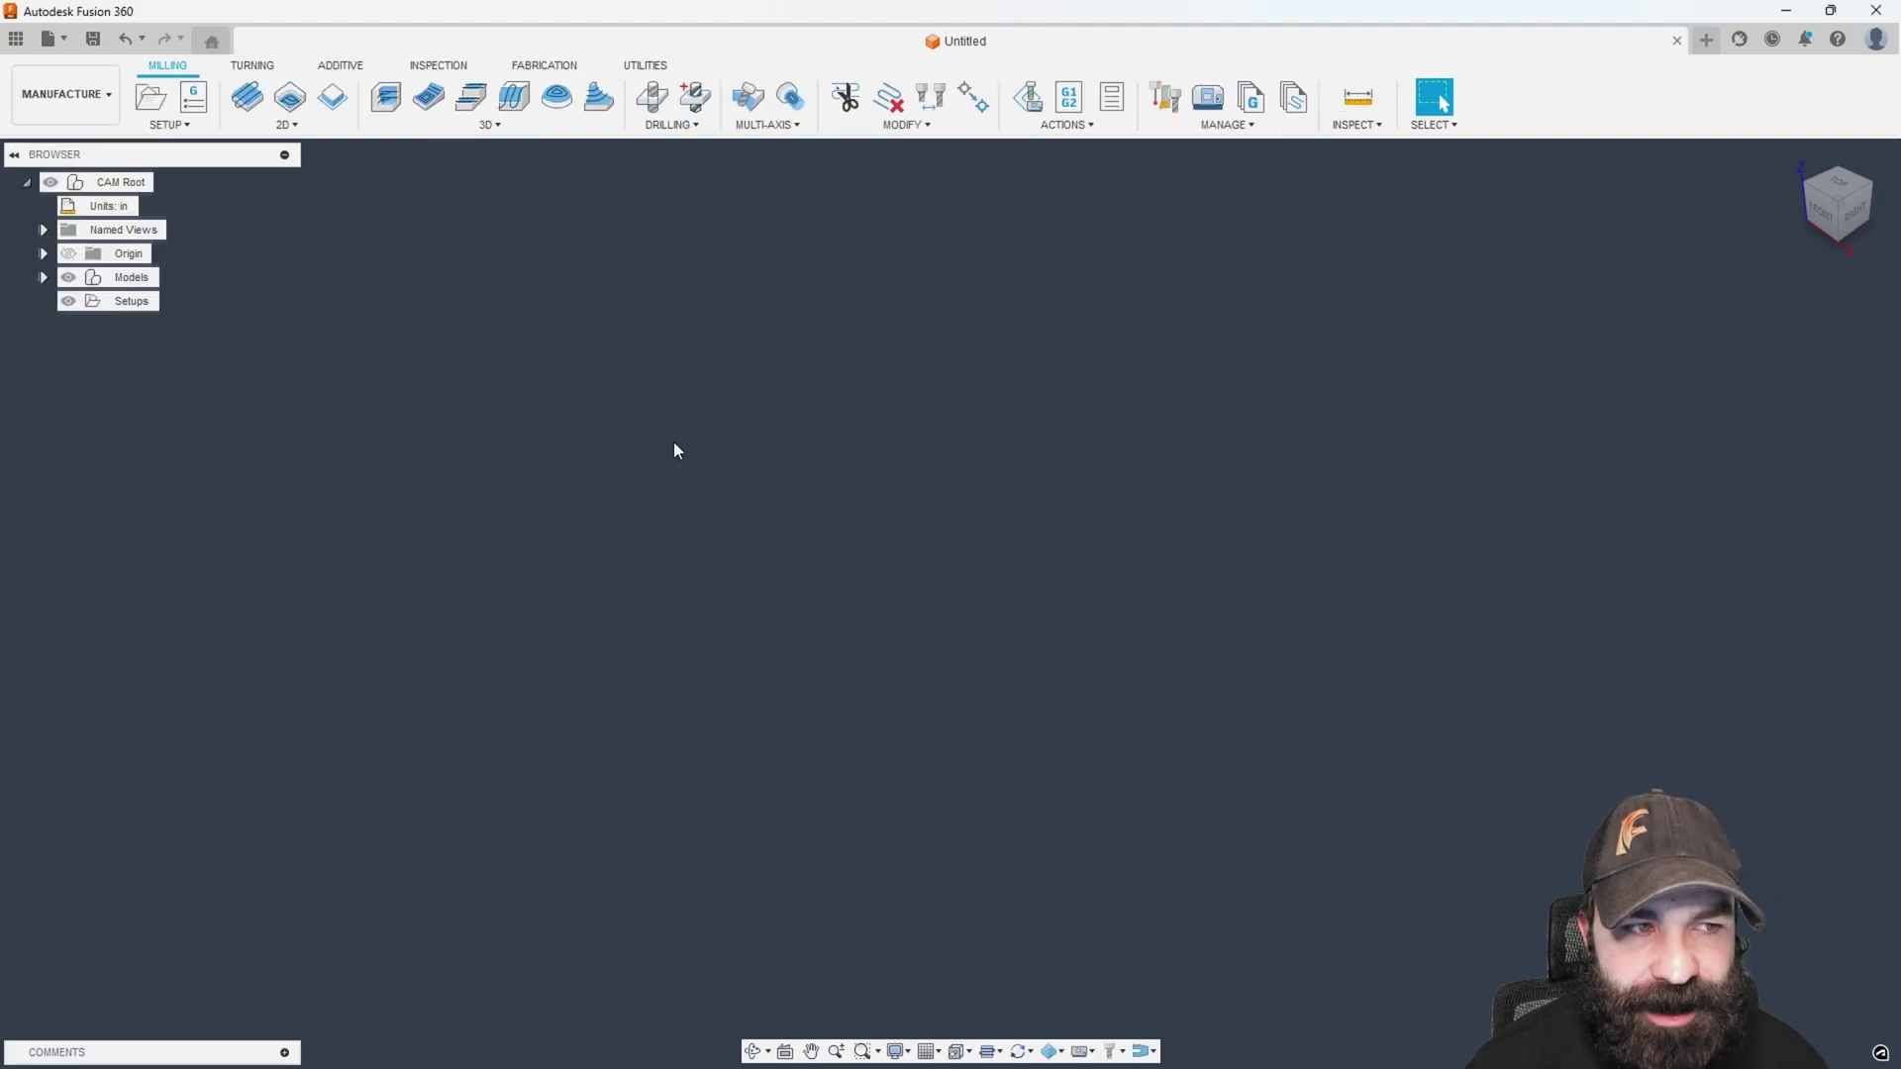
{"action": "left_click", "coordinate": [1208, 96]}
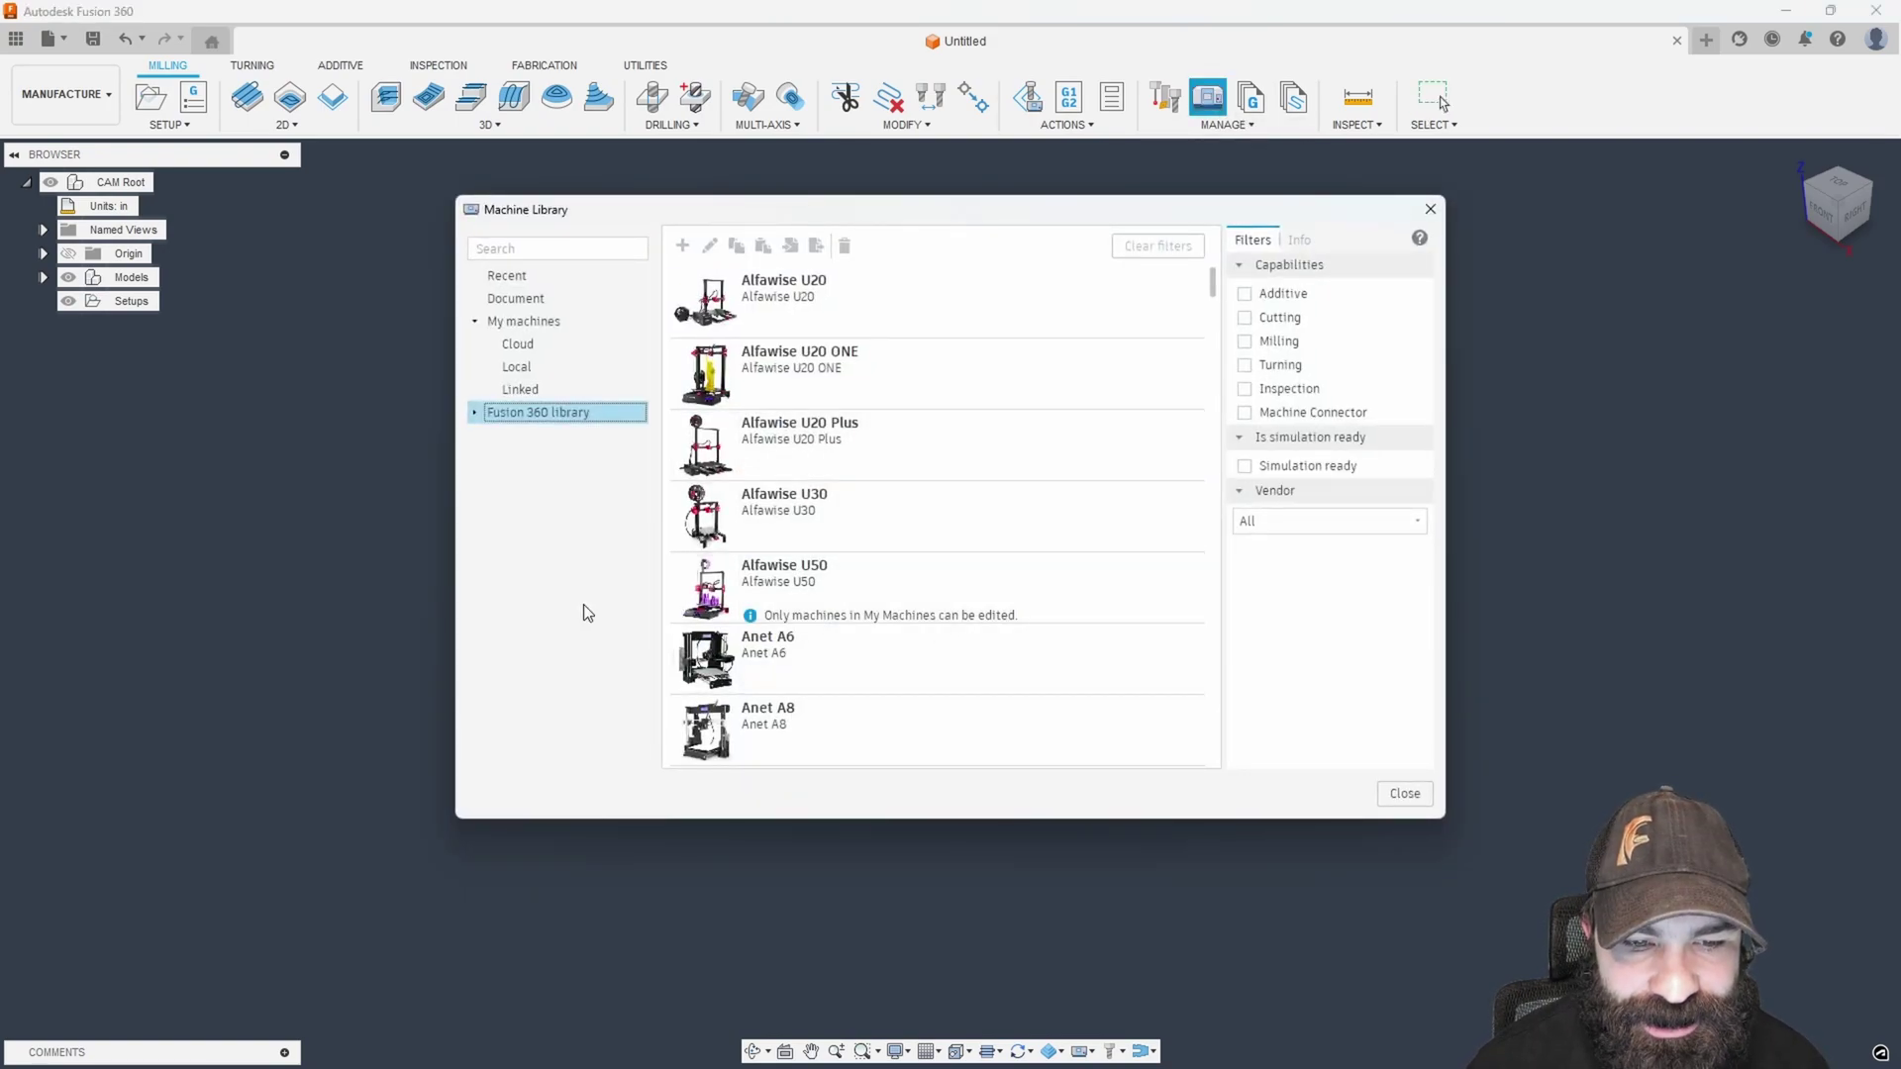
Filter to HAAS milling machines and copy the HAAS UMC-750 (new design).
{"action": "left_click", "coordinate": [1249, 341]}
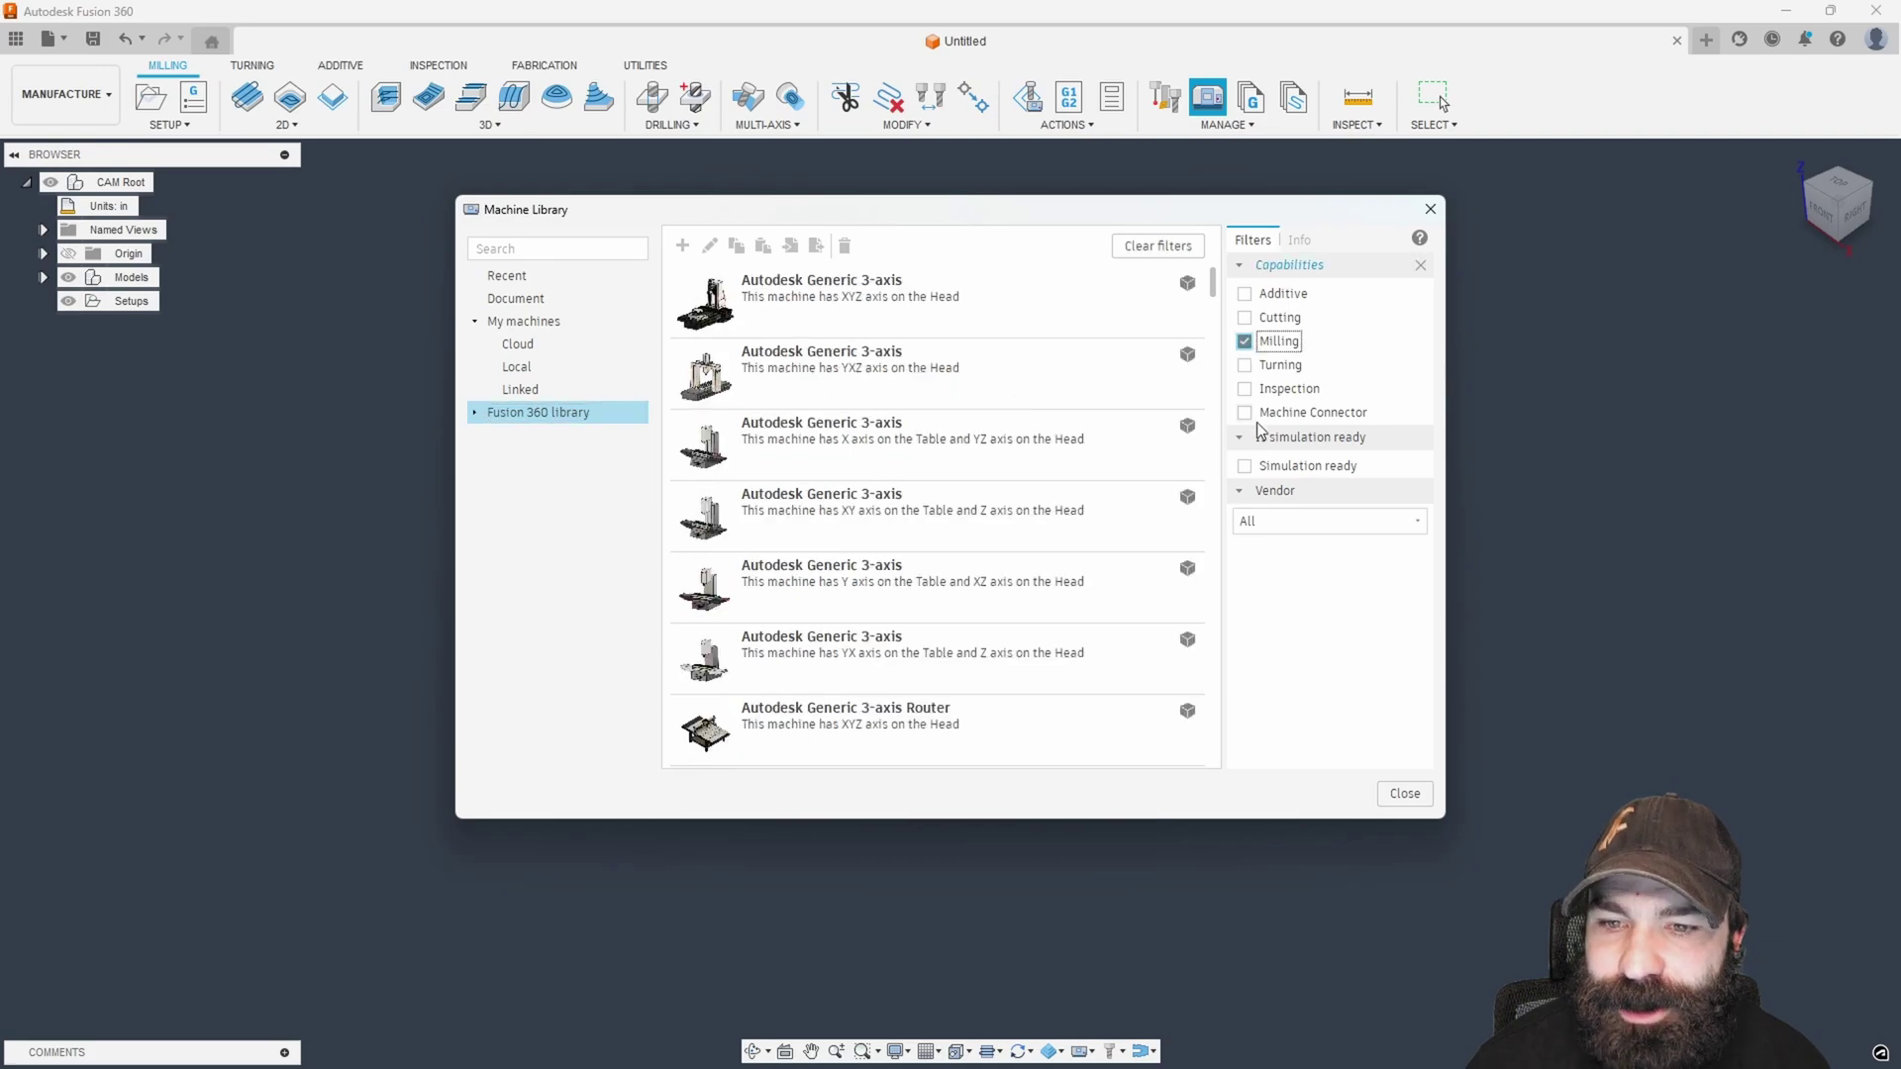
{"action": "left_click", "coordinate": [1327, 520]}
{"action": "left_click", "coordinate": [1275, 568]}
{"action": "scroll", "coordinate": [905, 555], "scroll_direction": "down", "scroll_amount": 10}
{"action": "scroll", "coordinate": [909, 551], "scroll_direction": "down", "scroll_amount": 3}
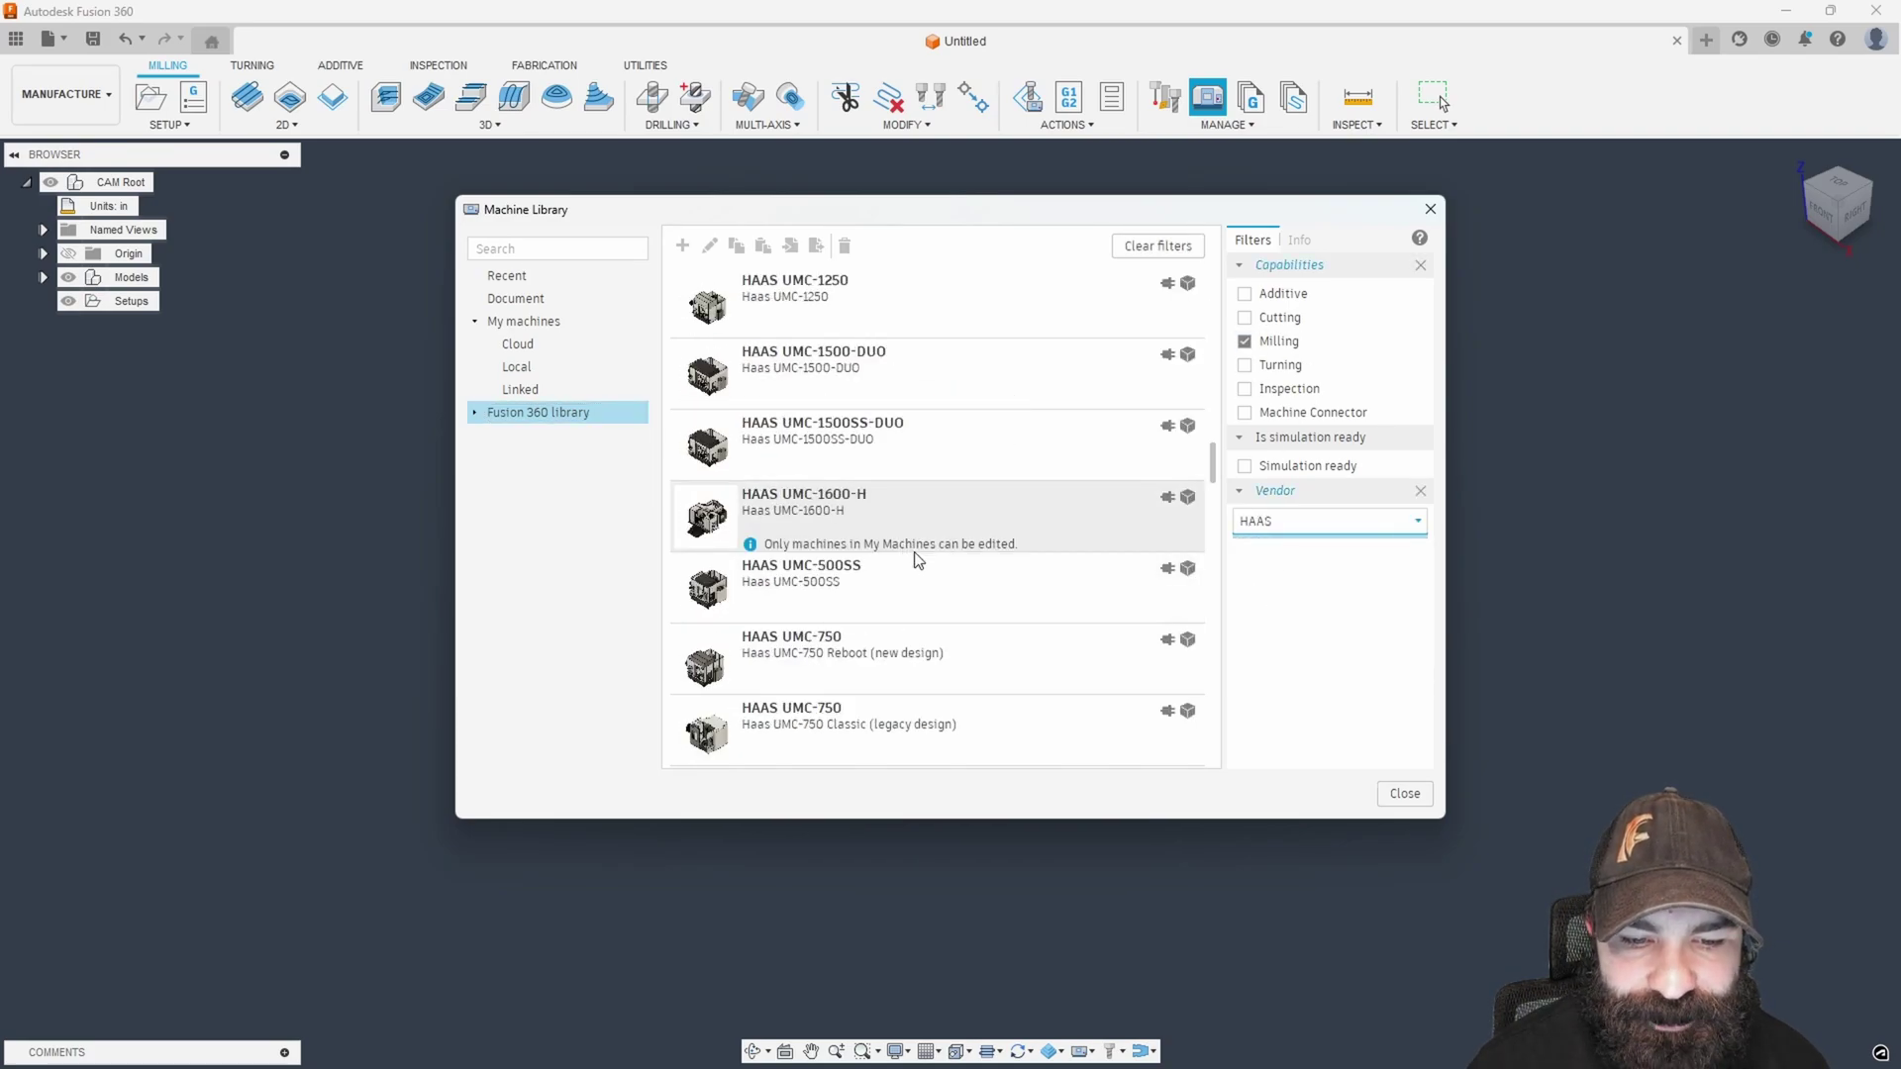
{"action": "left_click", "coordinate": [876, 656]}
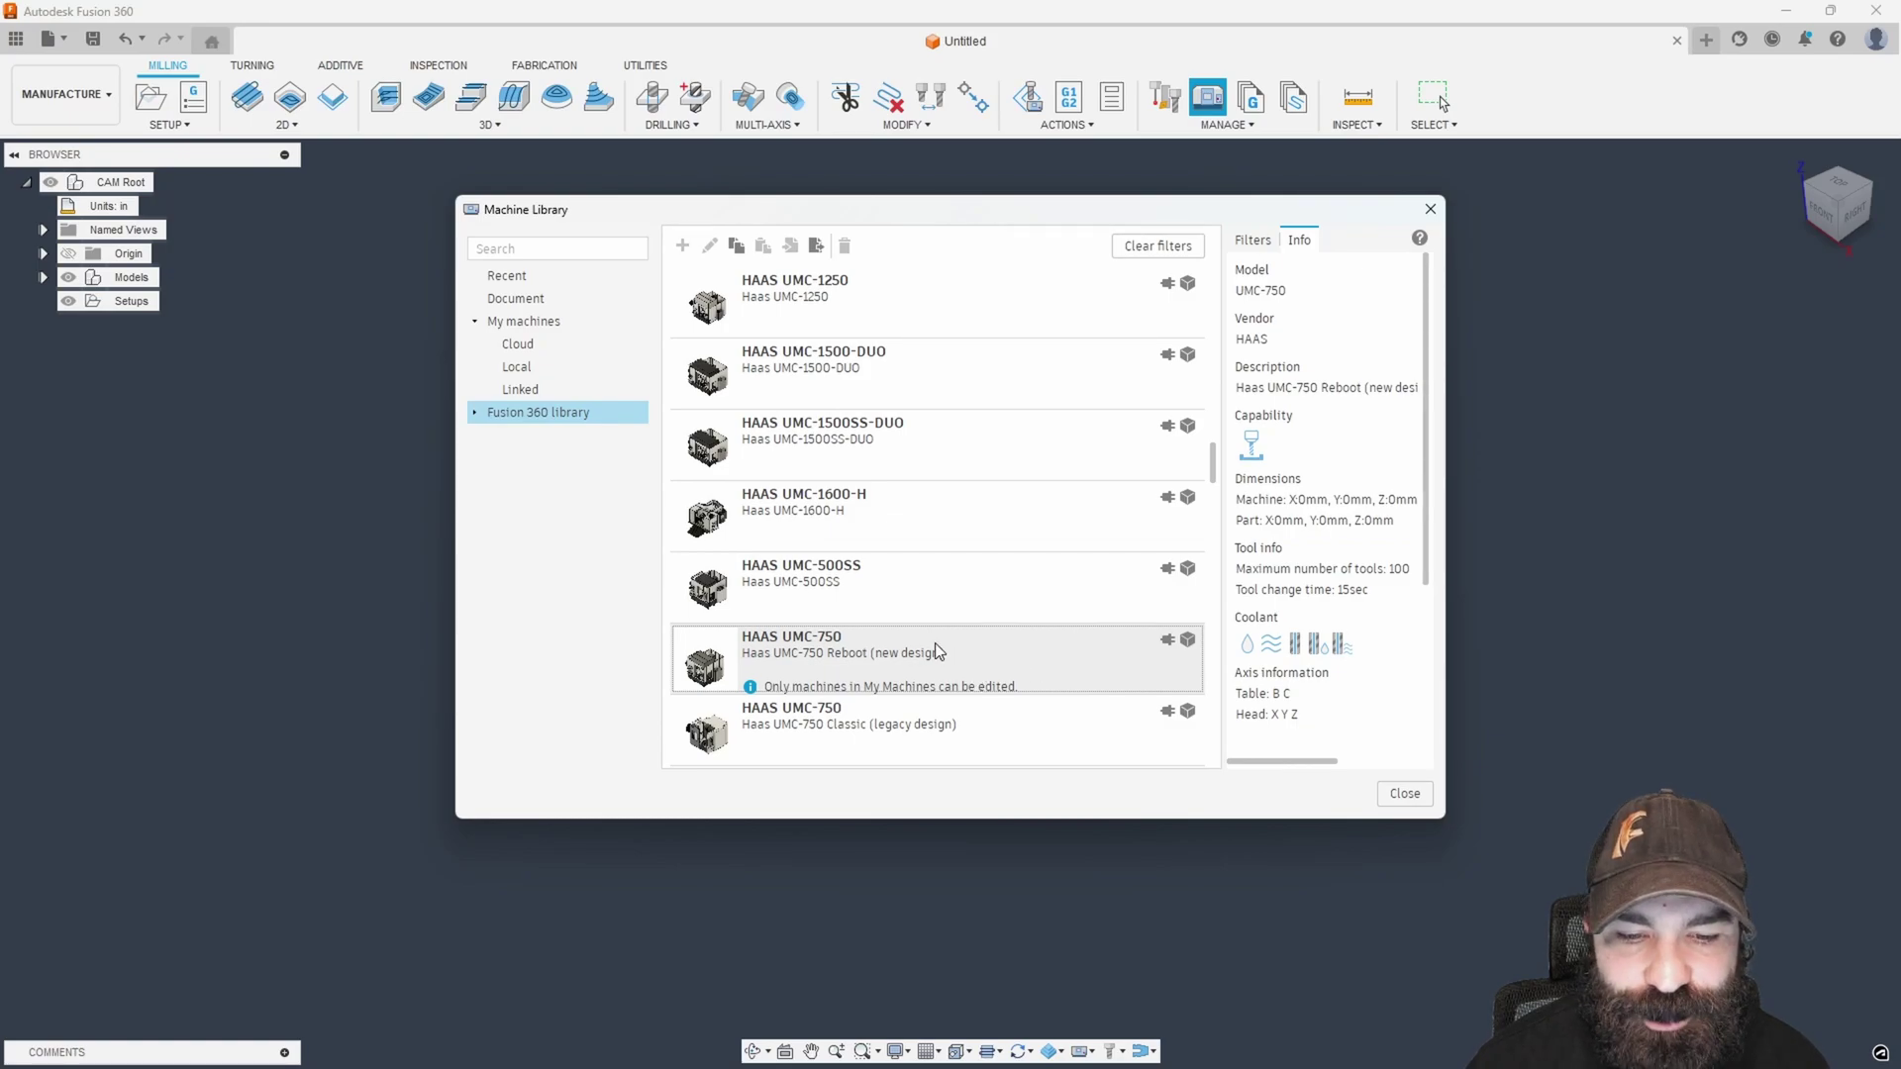
{"action": "right_click", "coordinate": [941, 654]}
{"action": "left_click", "coordinate": [956, 671]}
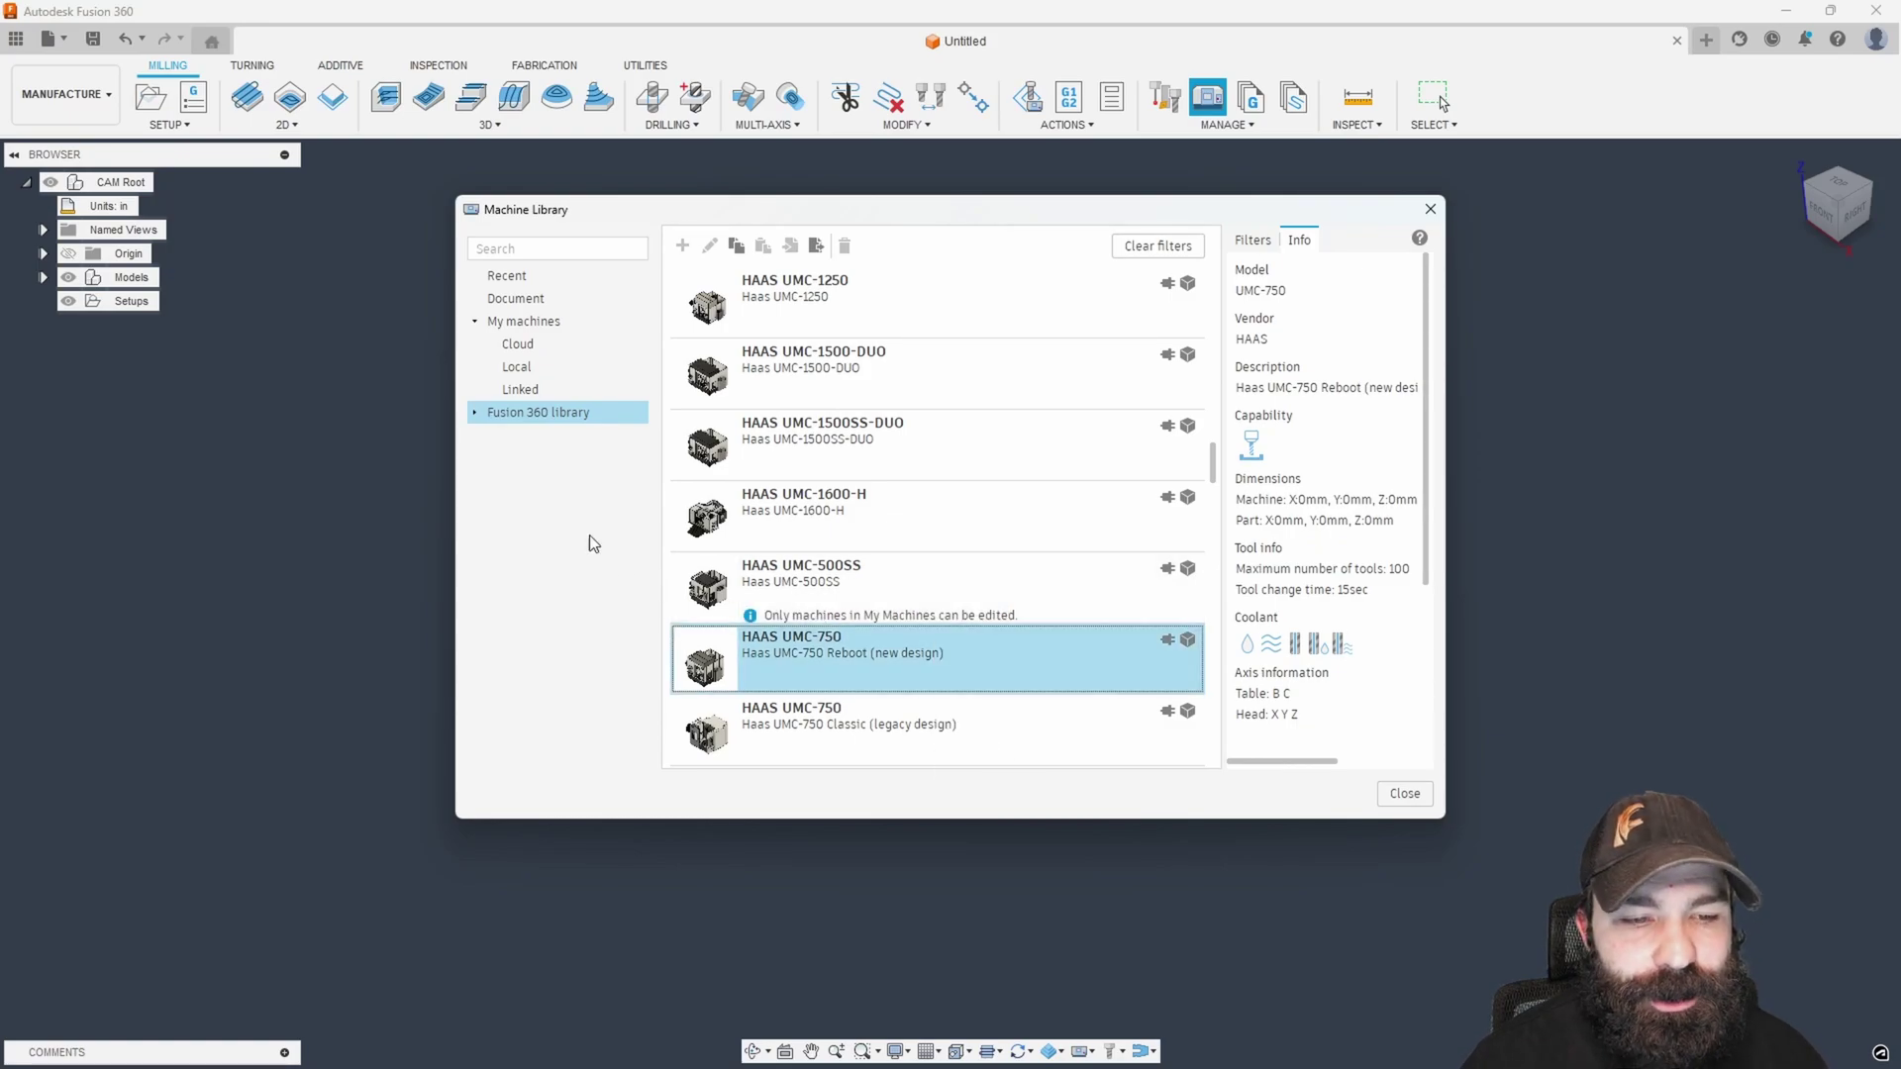
Paste the copied UMC-750 into Local, saving it as 'Side Mount haas umc-750 reboot.f3d'.
{"action": "left_click", "coordinate": [517, 367]}
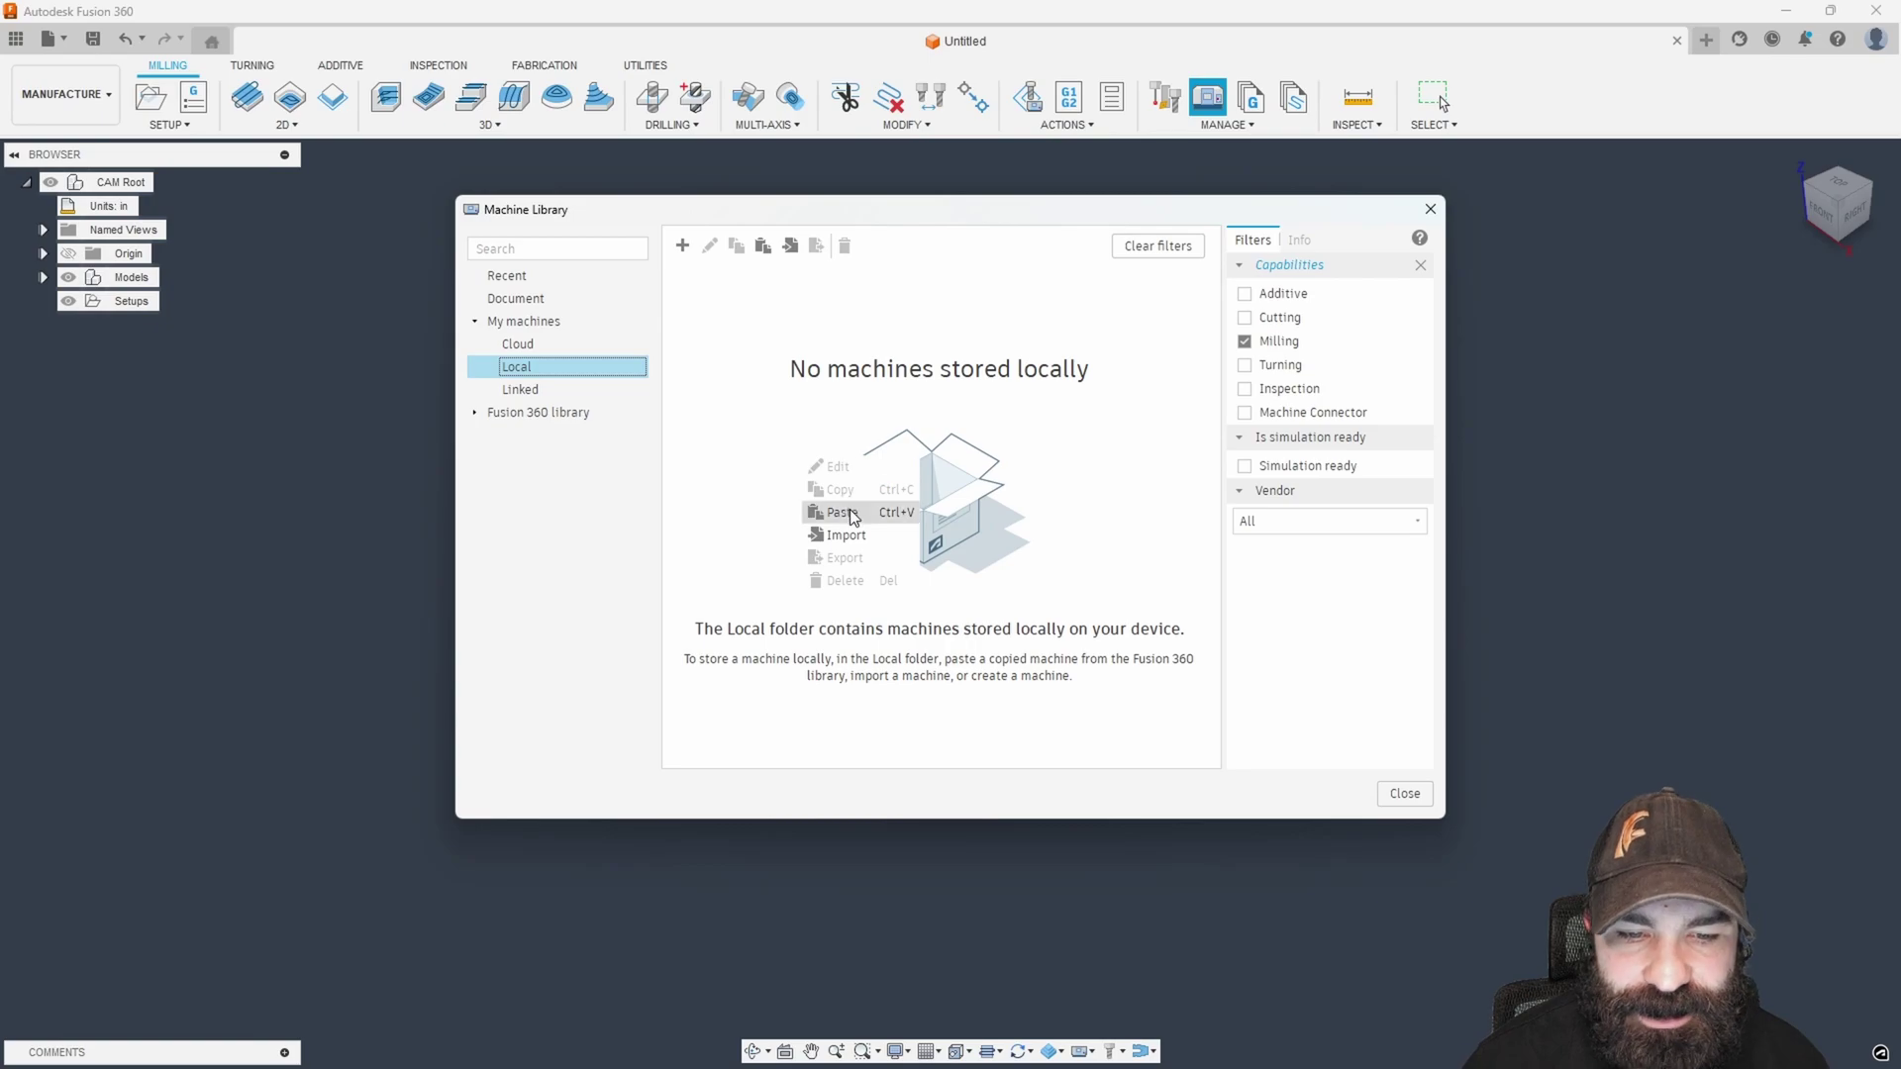
{"action": "key", "text": "ctrl+v"}
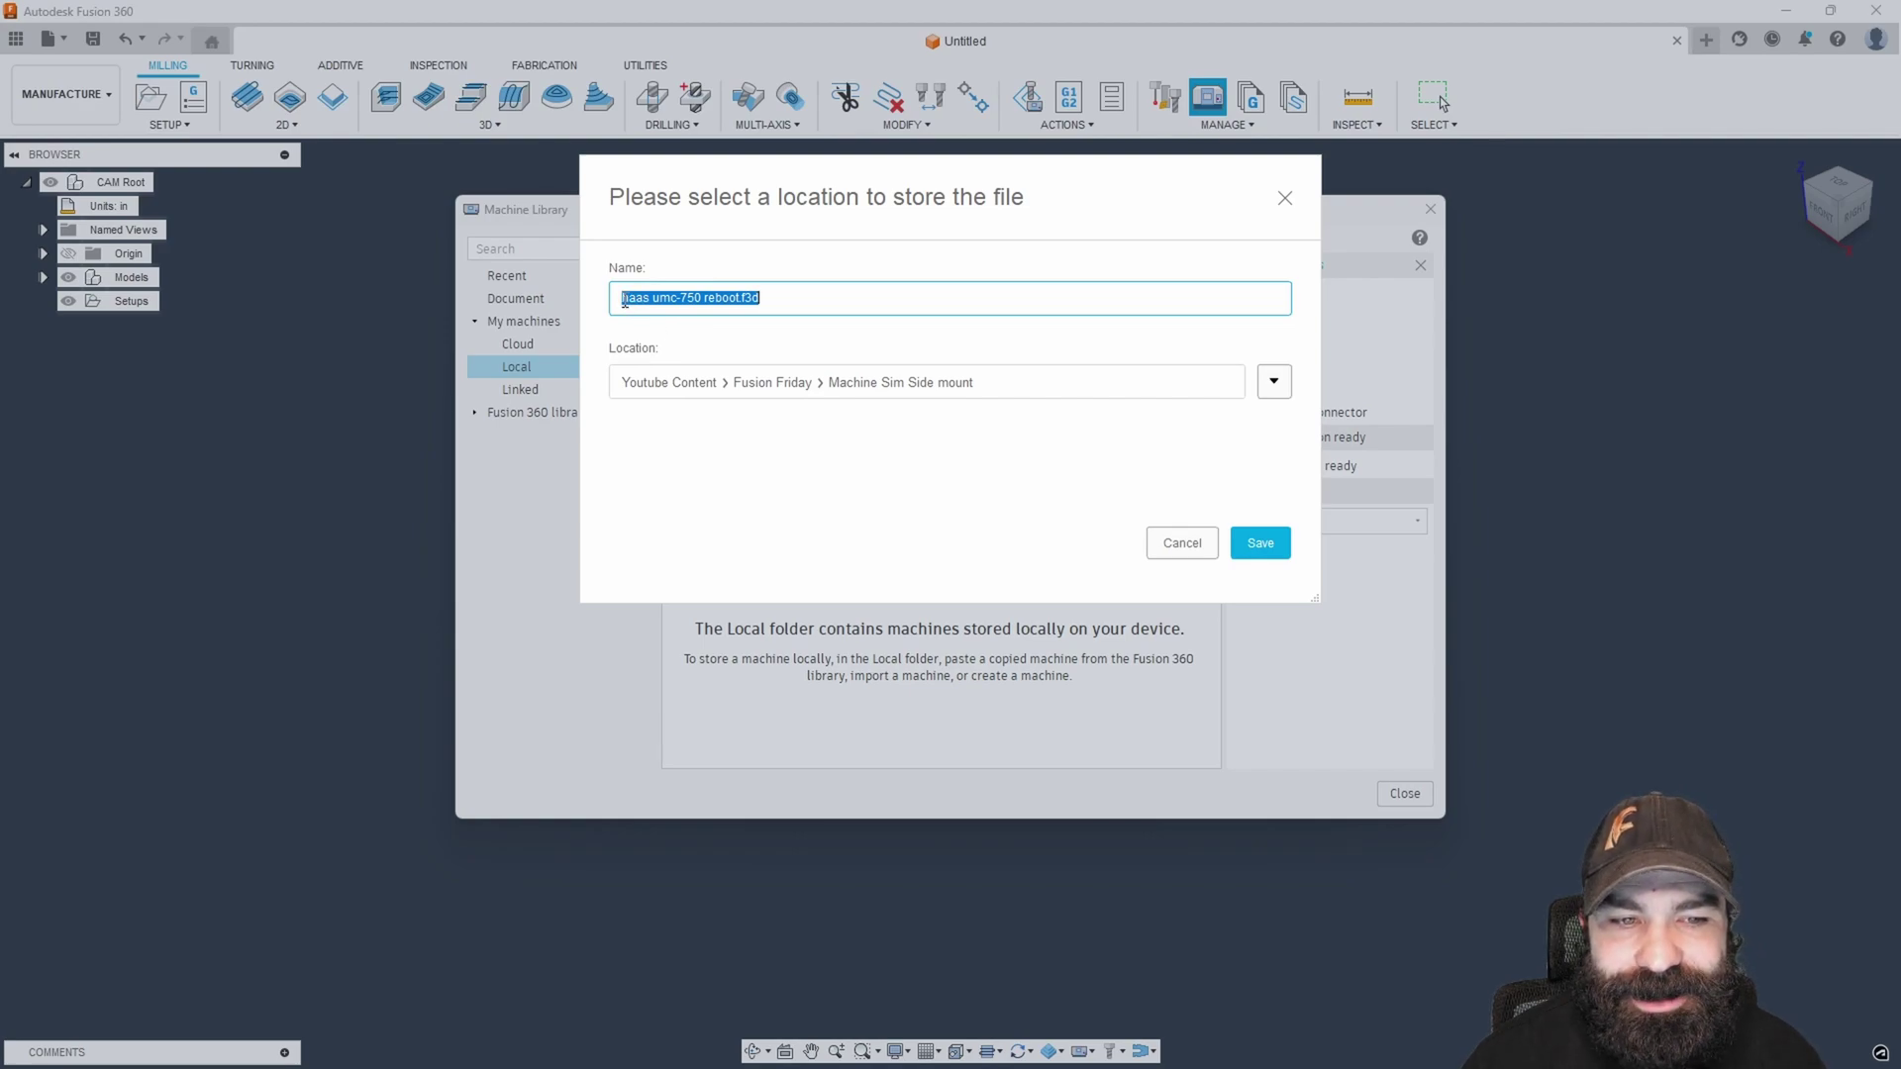
{"action": "left_click", "coordinate": [624, 299]}
{"action": "type", "text": "Side M"}
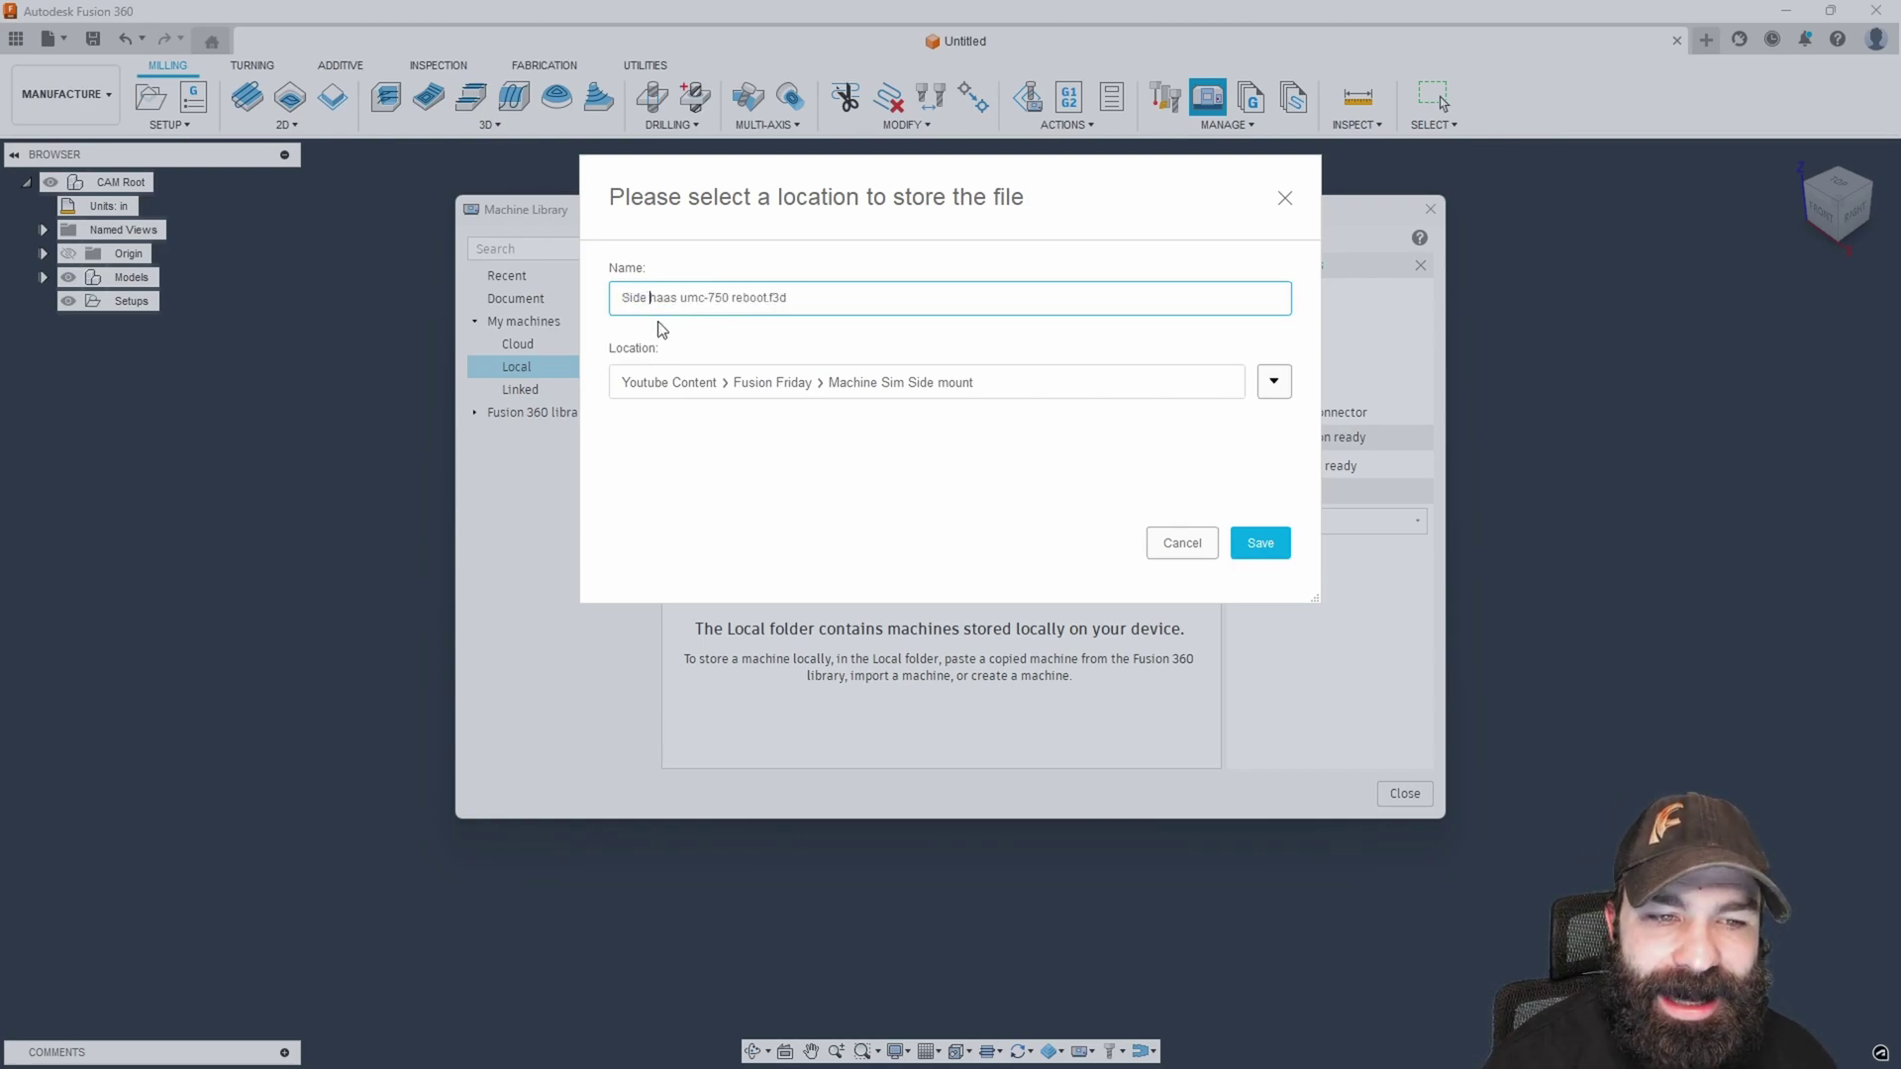
{"action": "type", "text": "ount"}
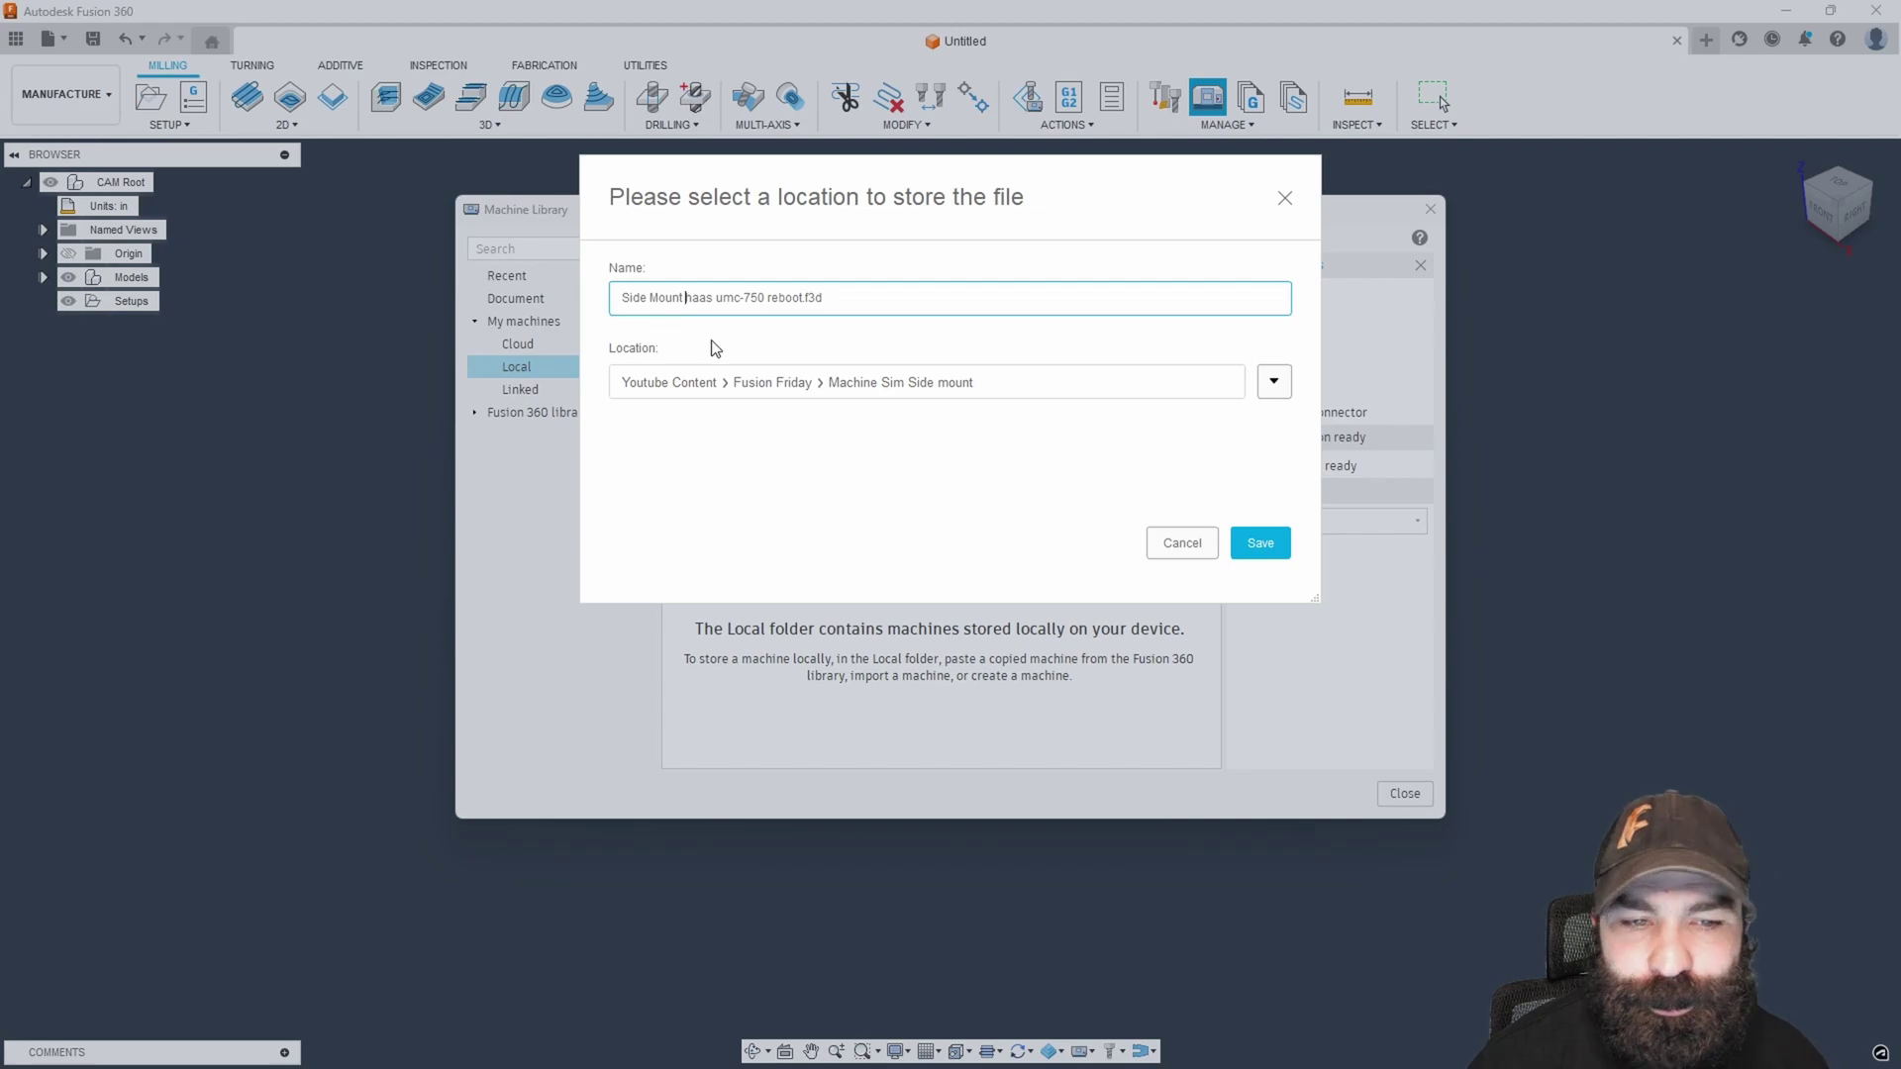
{"action": "left_click", "coordinate": [1260, 543]}
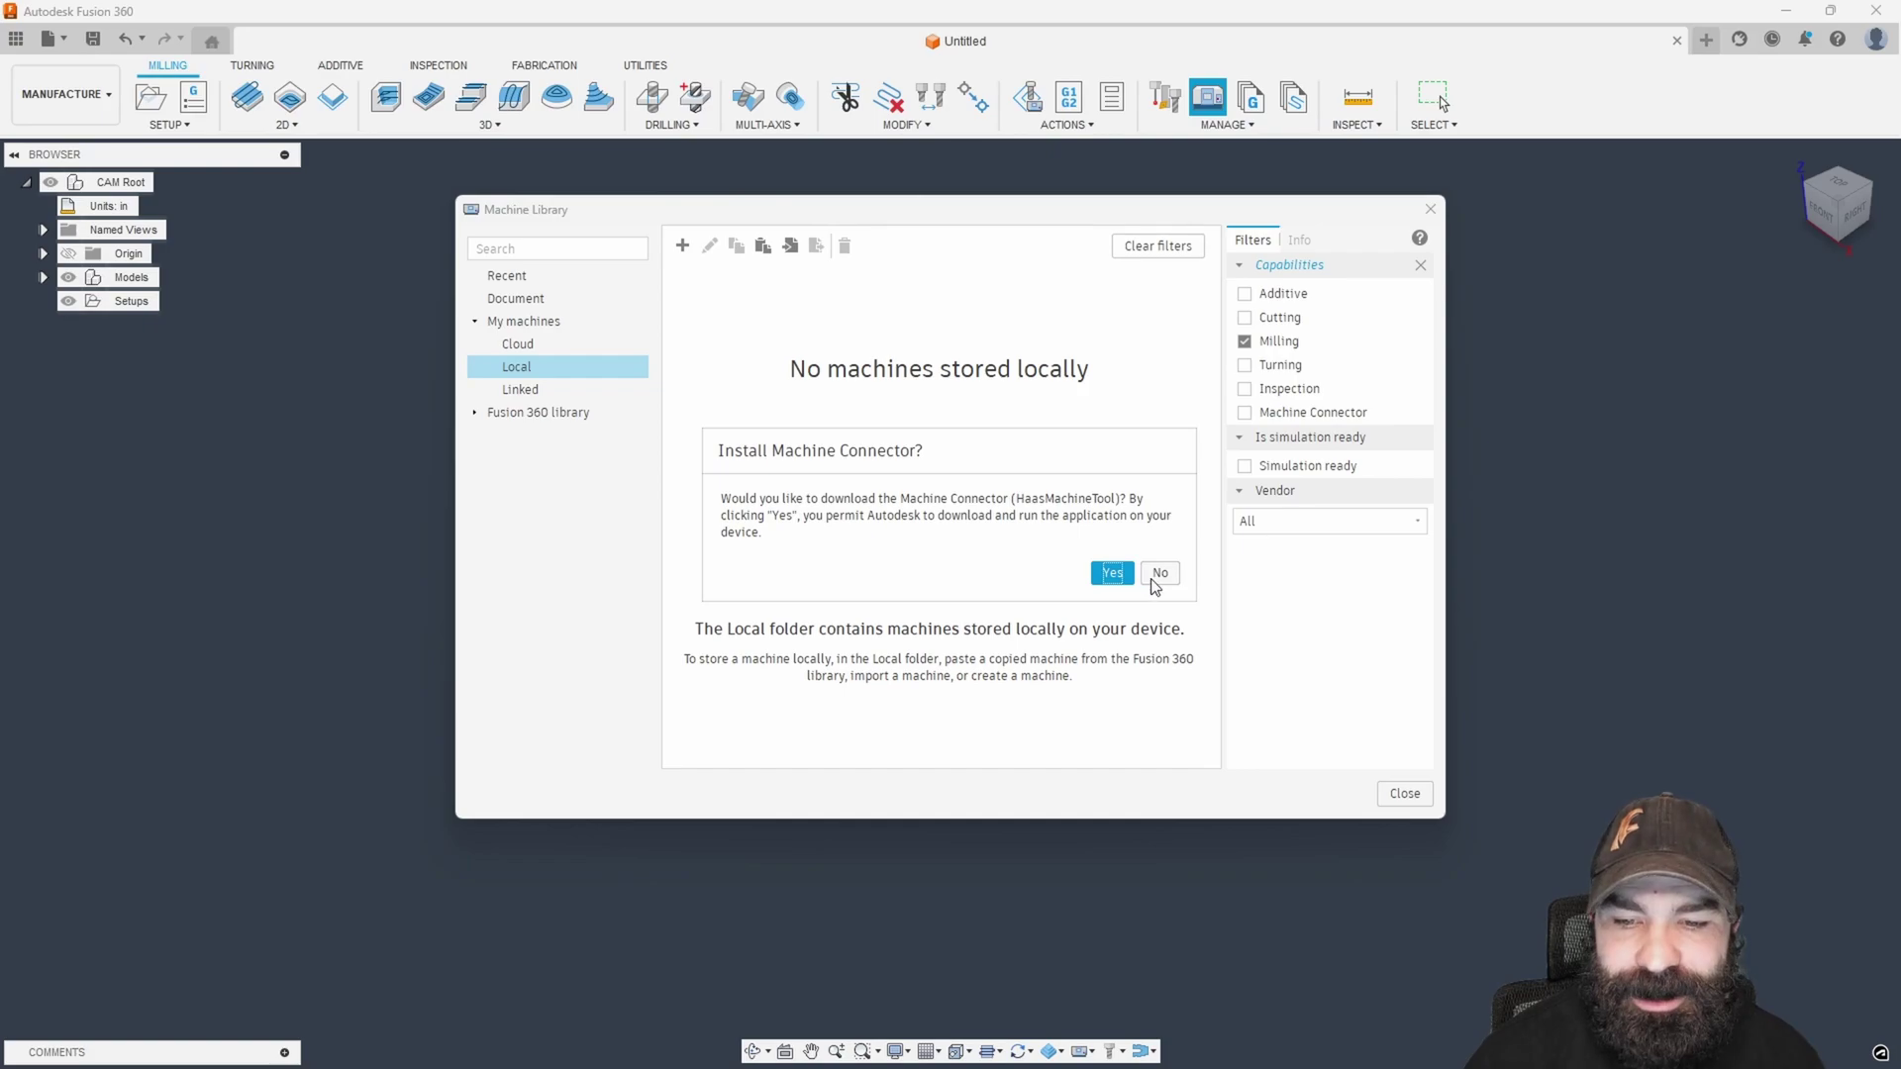
Decline the machine connector install and rename the local machine's model to 'Side Mount UMC-750'.
{"action": "left_click", "coordinate": [1156, 576]}
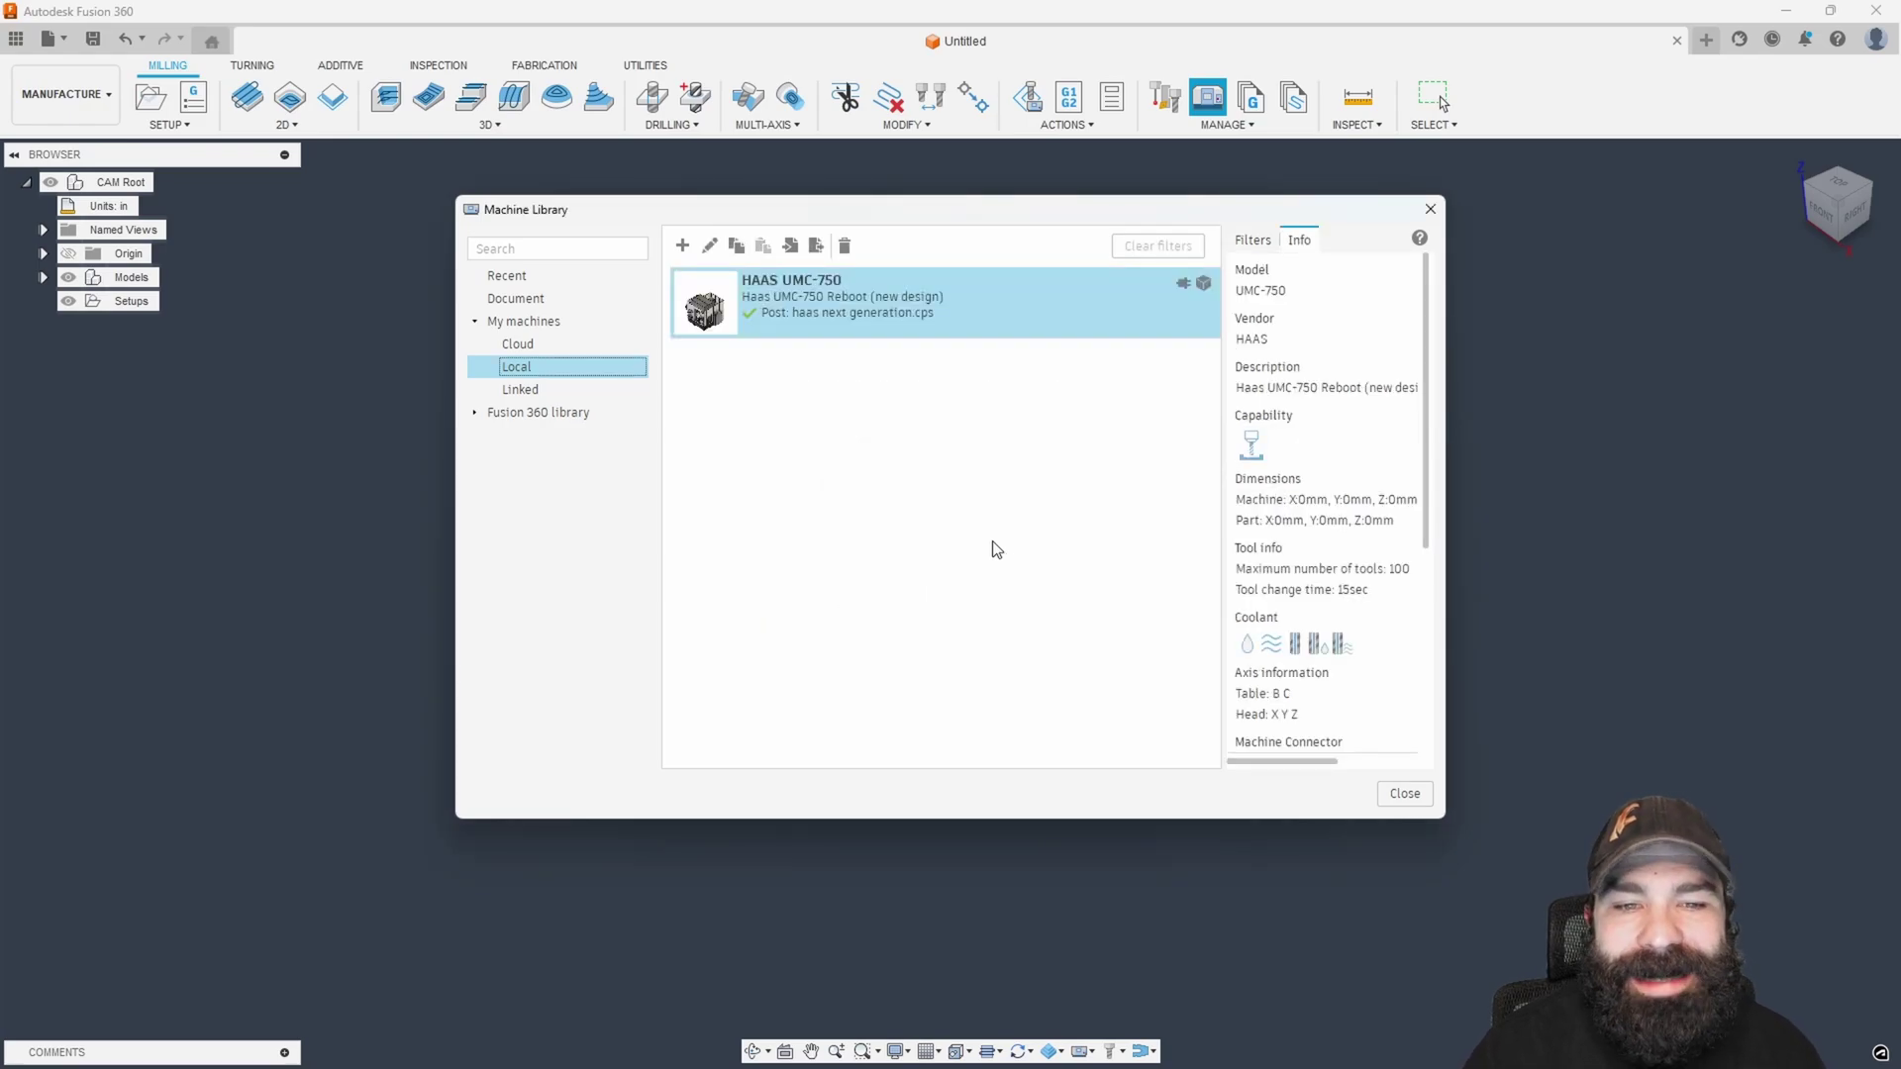
{"action": "right_click", "coordinate": [814, 317]}
{"action": "left_click", "coordinate": [851, 348]}
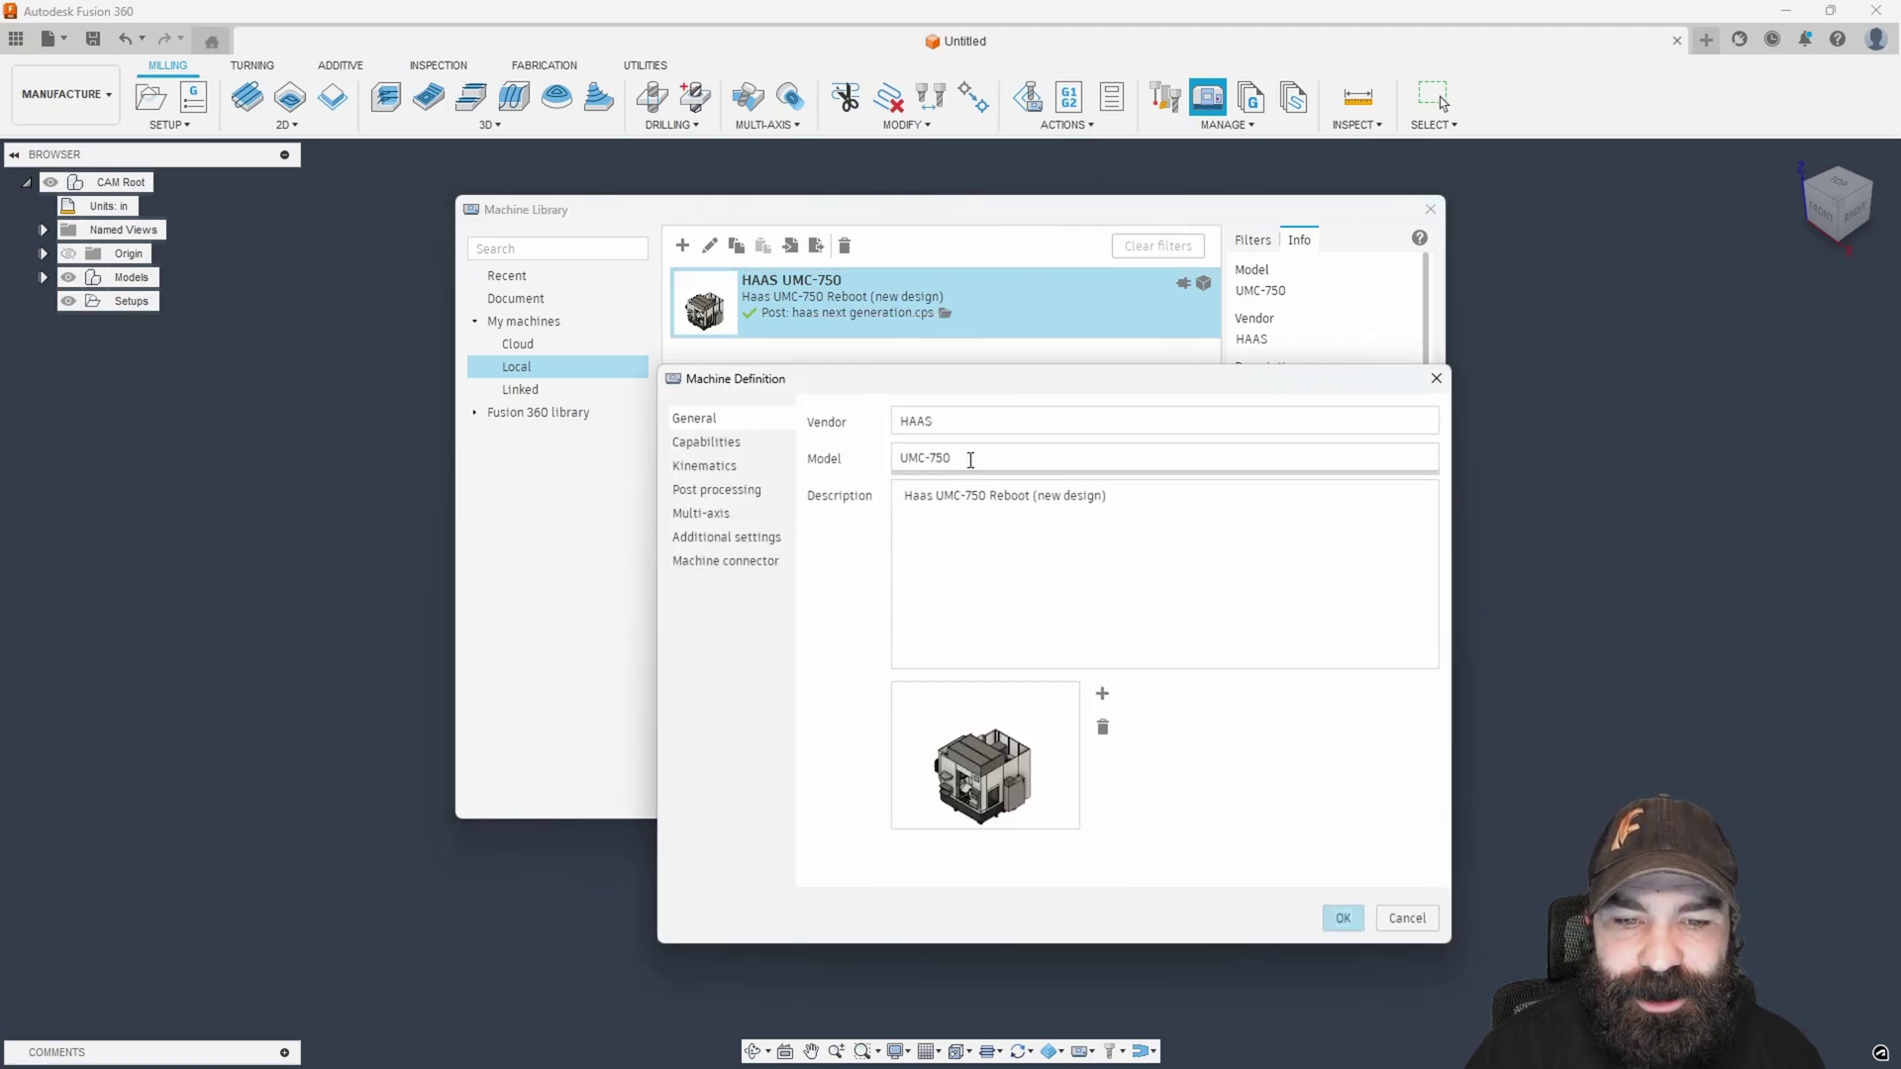
{"action": "left_click", "coordinate": [970, 460]}
{"action": "left_click", "coordinate": [910, 465]}
{"action": "type", "text": "Side Mount"}
{"action": "left_click", "coordinate": [1342, 918]}
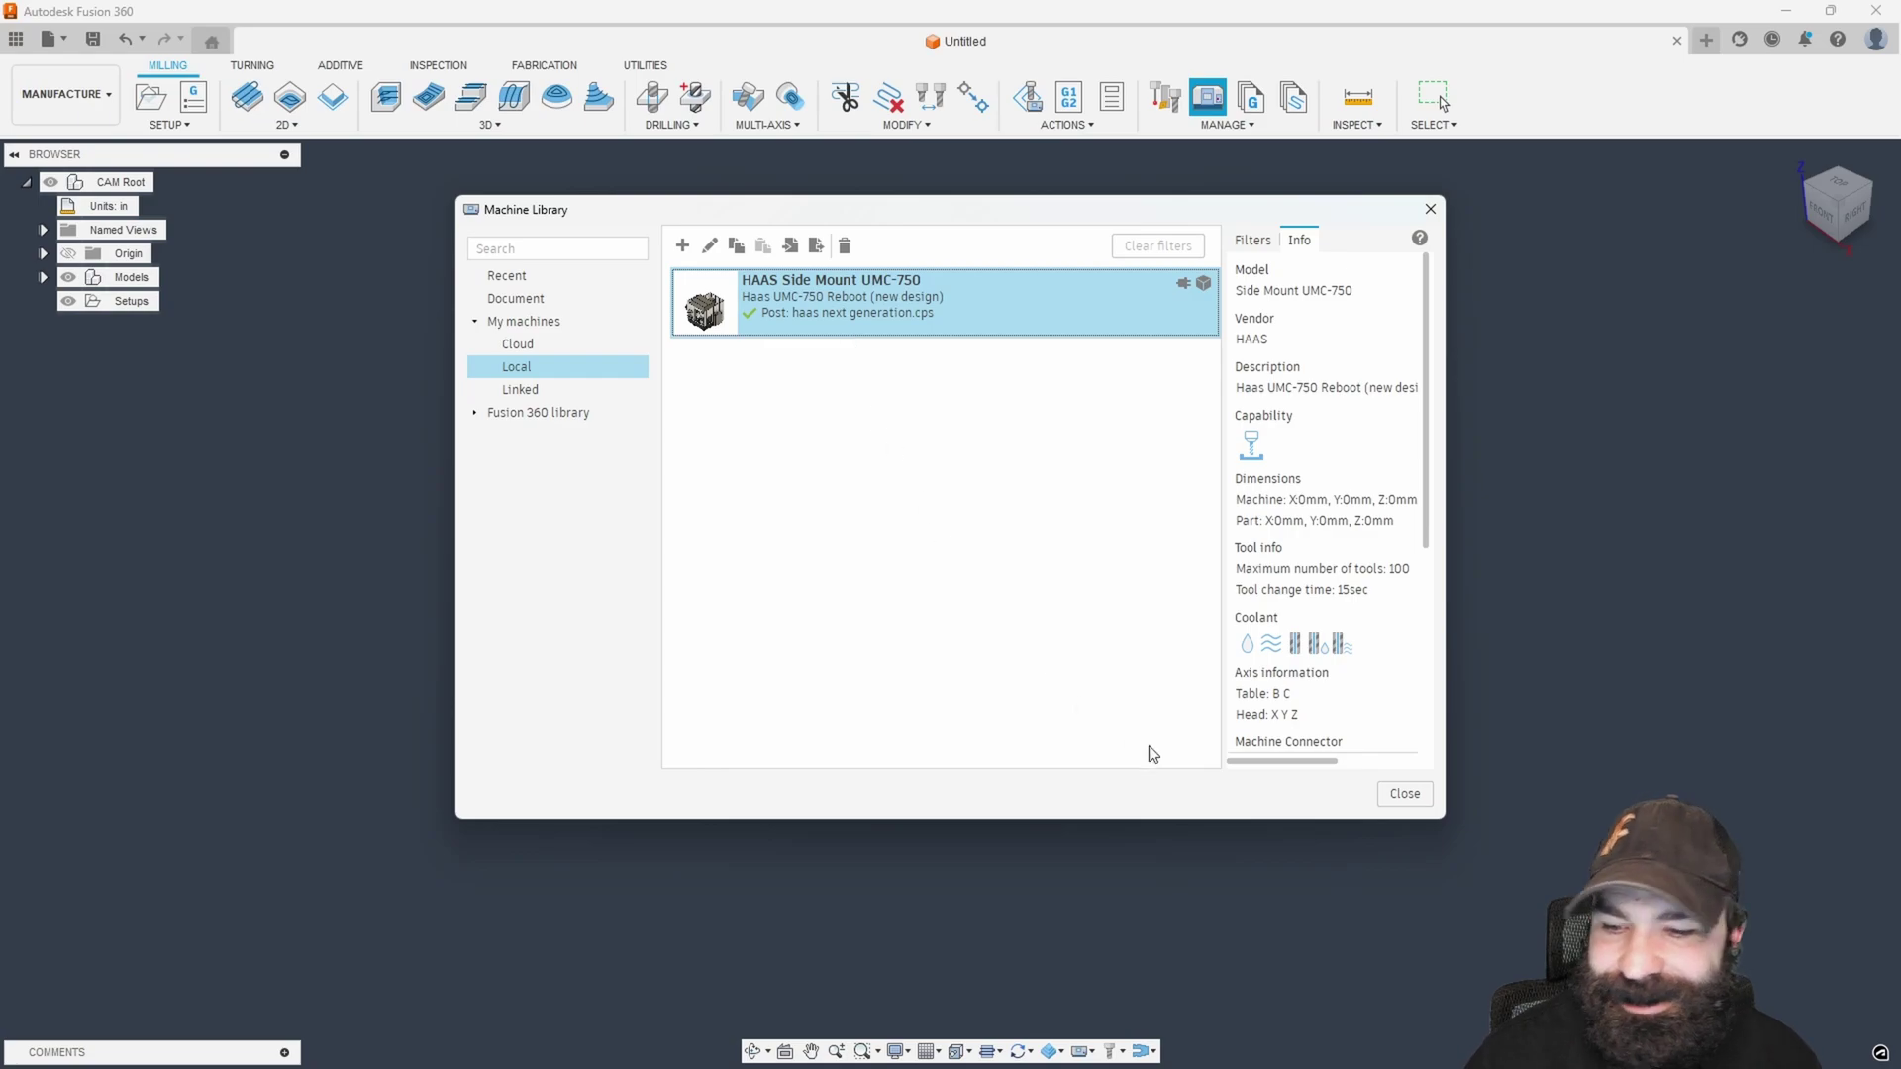
Close the Machine Library and open the 'haas umc-750 reboot' design from the refreshed Data Panel.
{"action": "left_click", "coordinate": [1407, 795]}
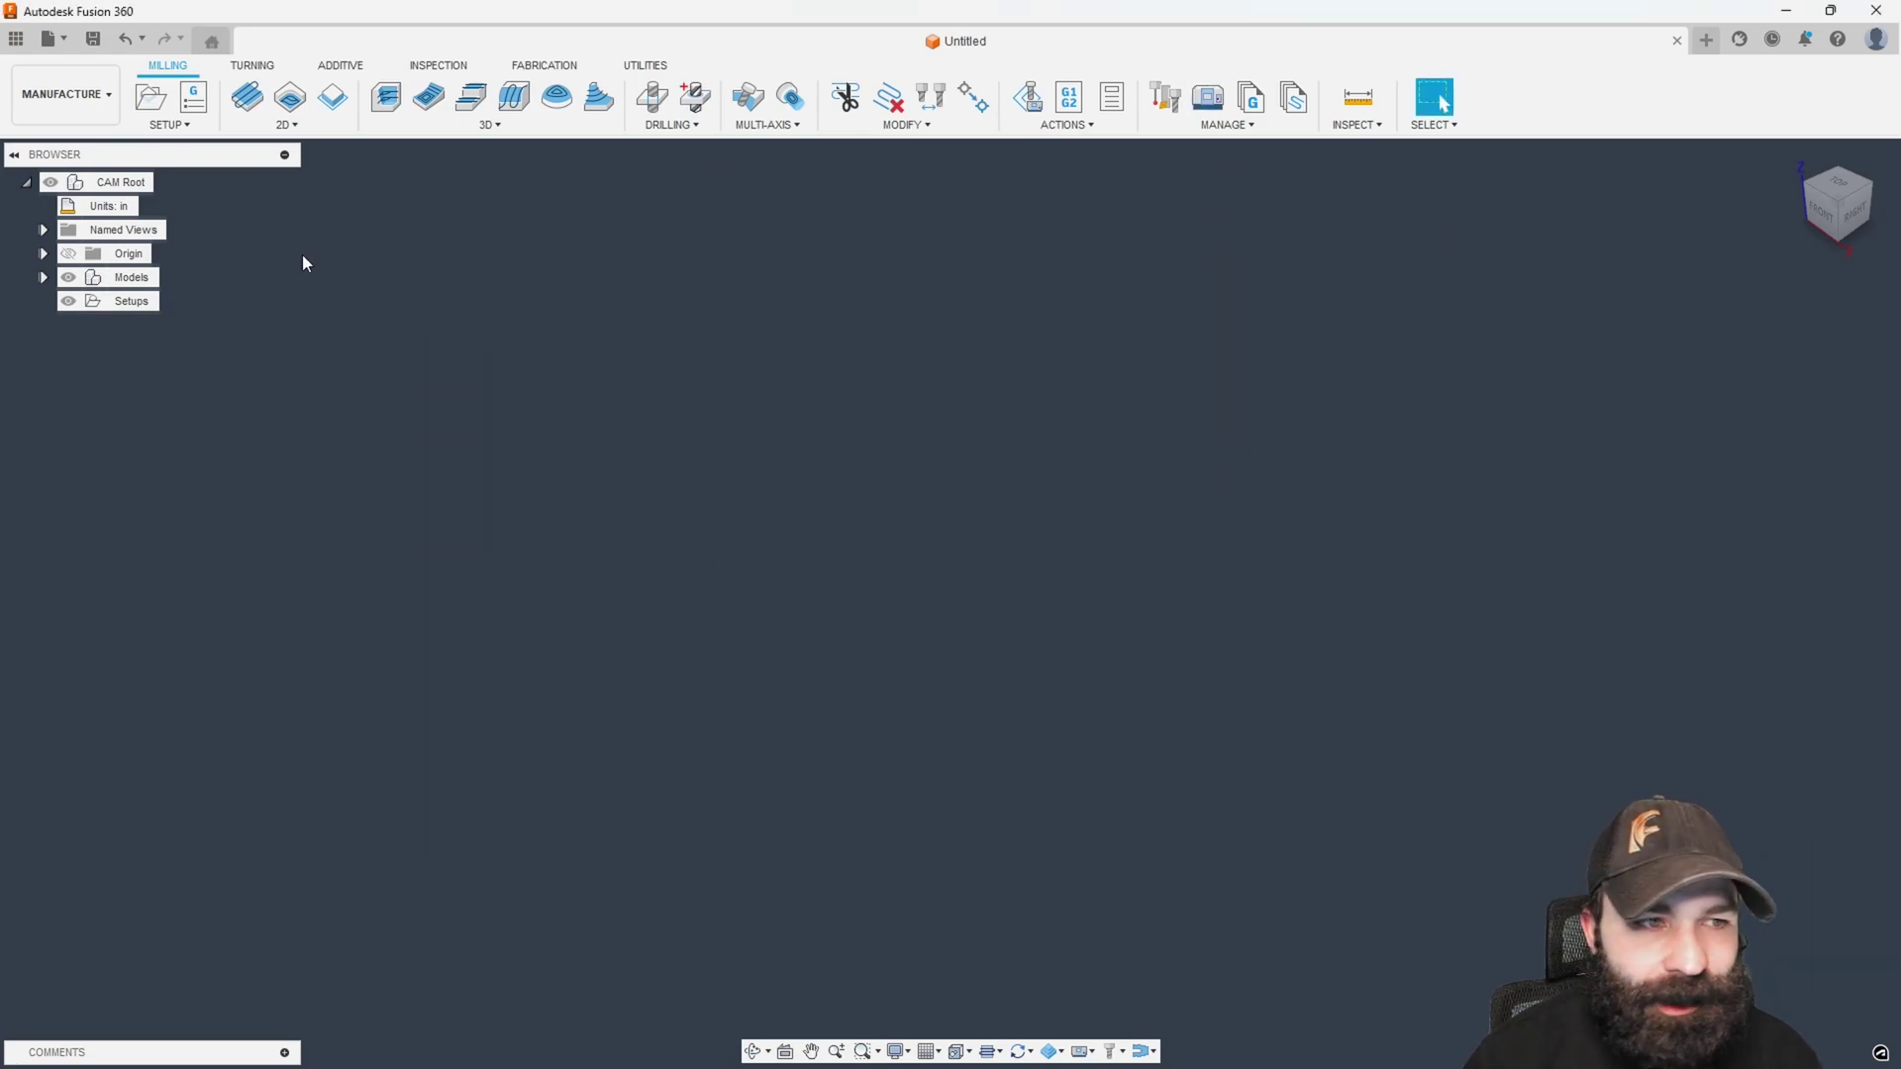
{"action": "left_click", "coordinate": [16, 38]}
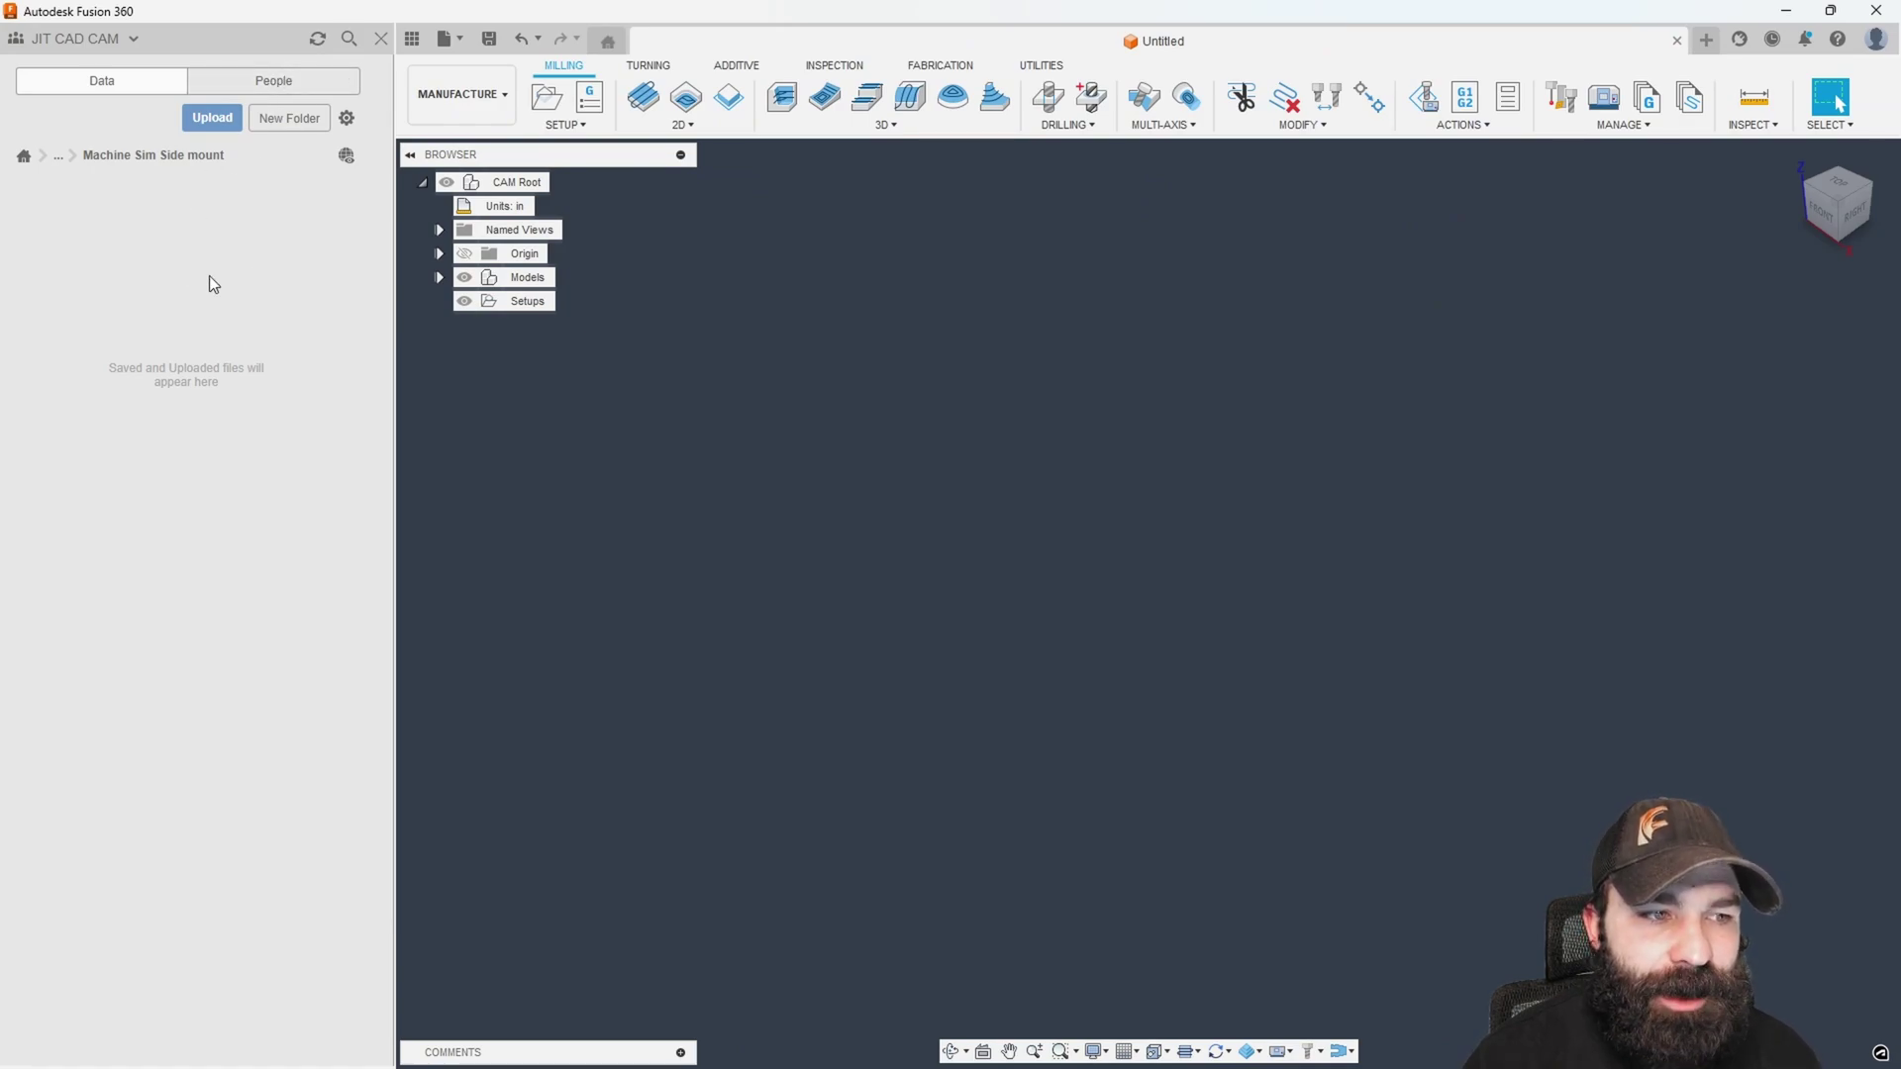
{"action": "left_click", "coordinate": [316, 38]}
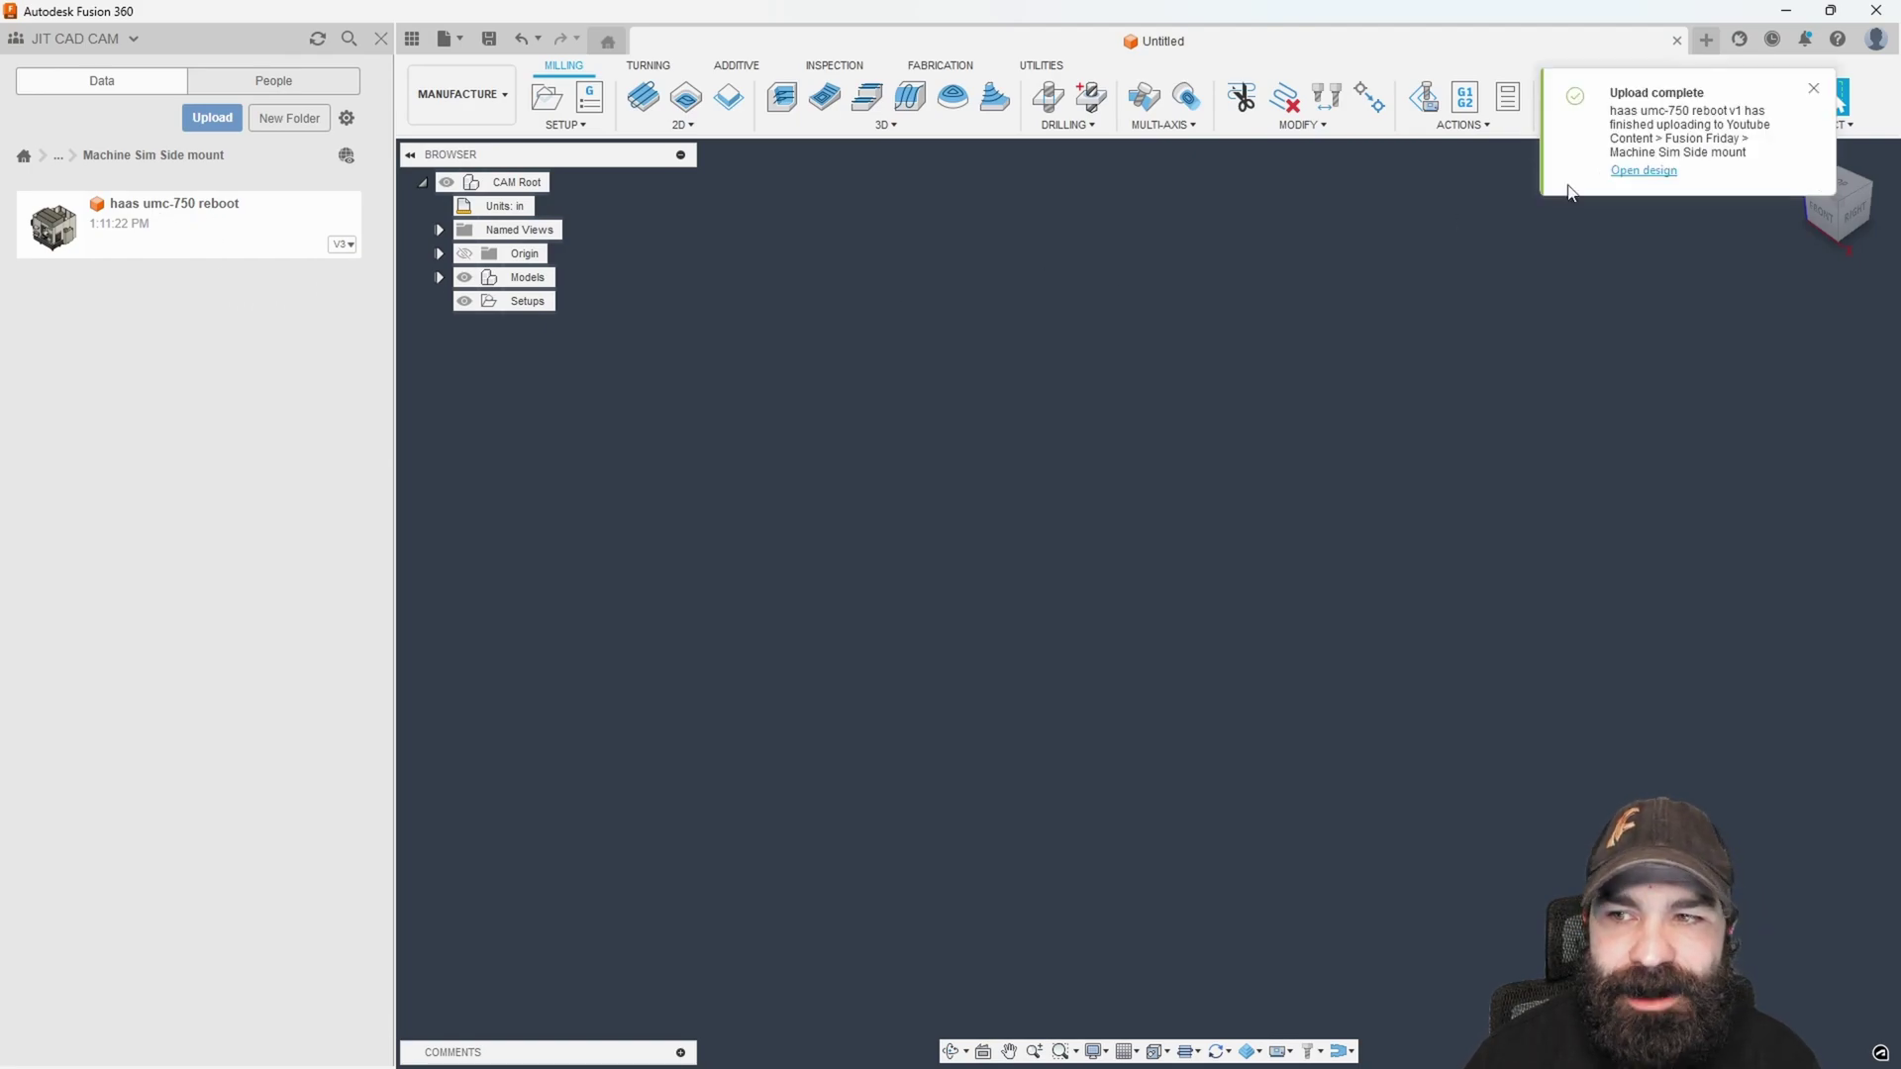
{"action": "left_click", "coordinate": [1812, 89]}
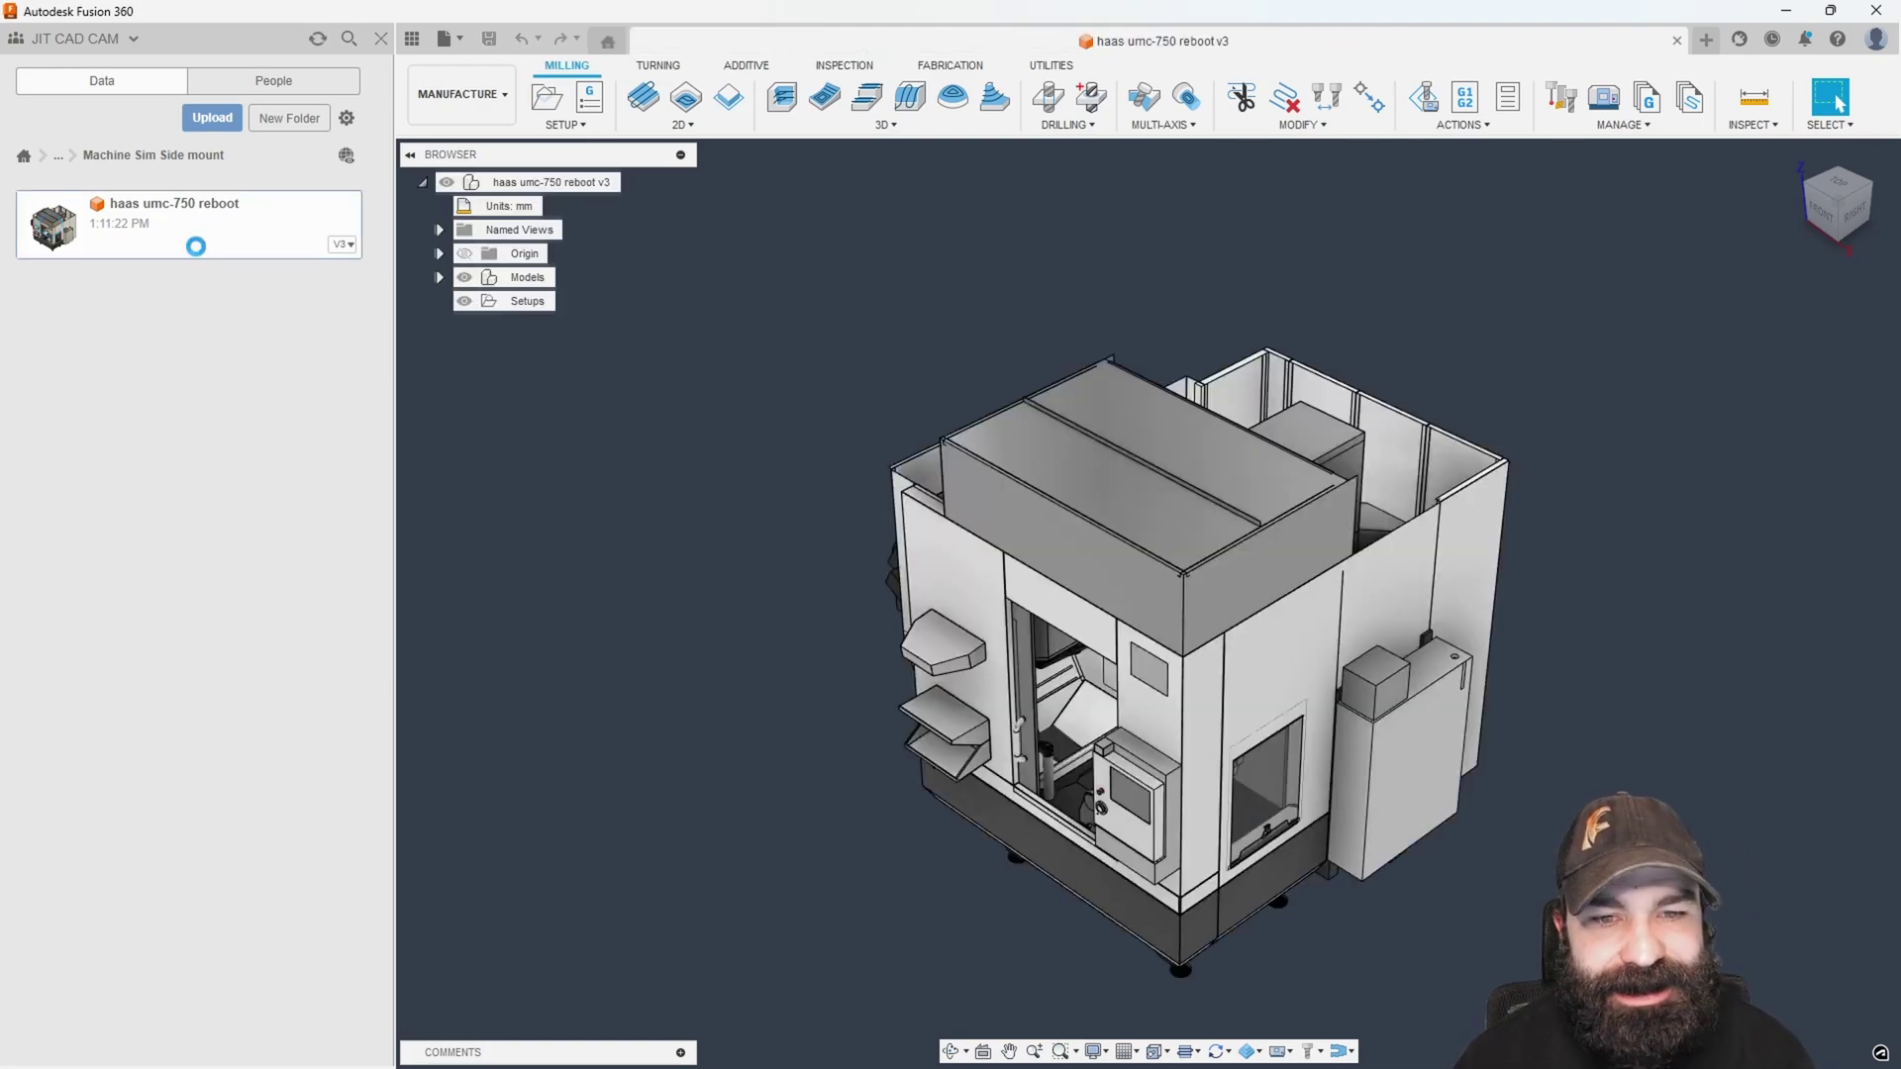
{"action": "left_click", "coordinate": [380, 39]}
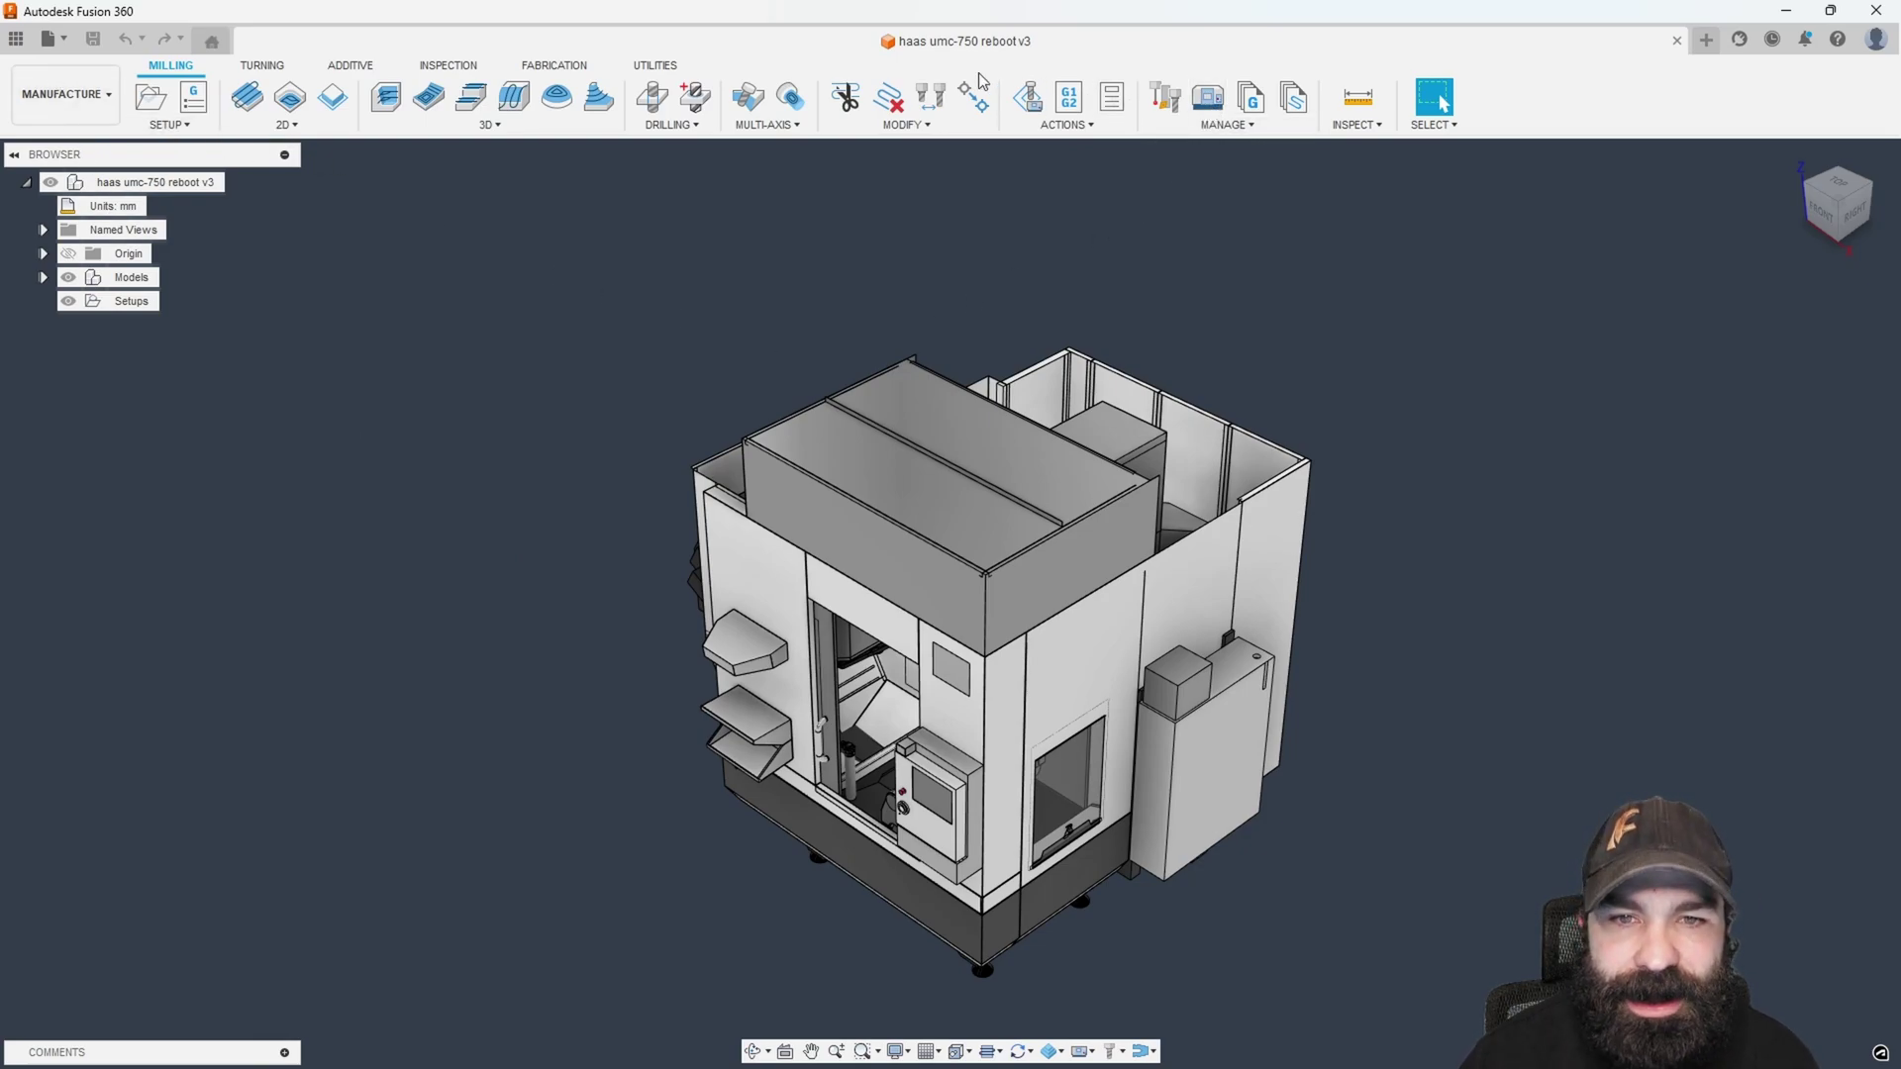
Enter Machine Builder, hide the static:1 component, and zoom in on the trunnion table.
{"action": "left_click", "coordinate": [668, 69]}
{"action": "left_click", "coordinate": [674, 96]}
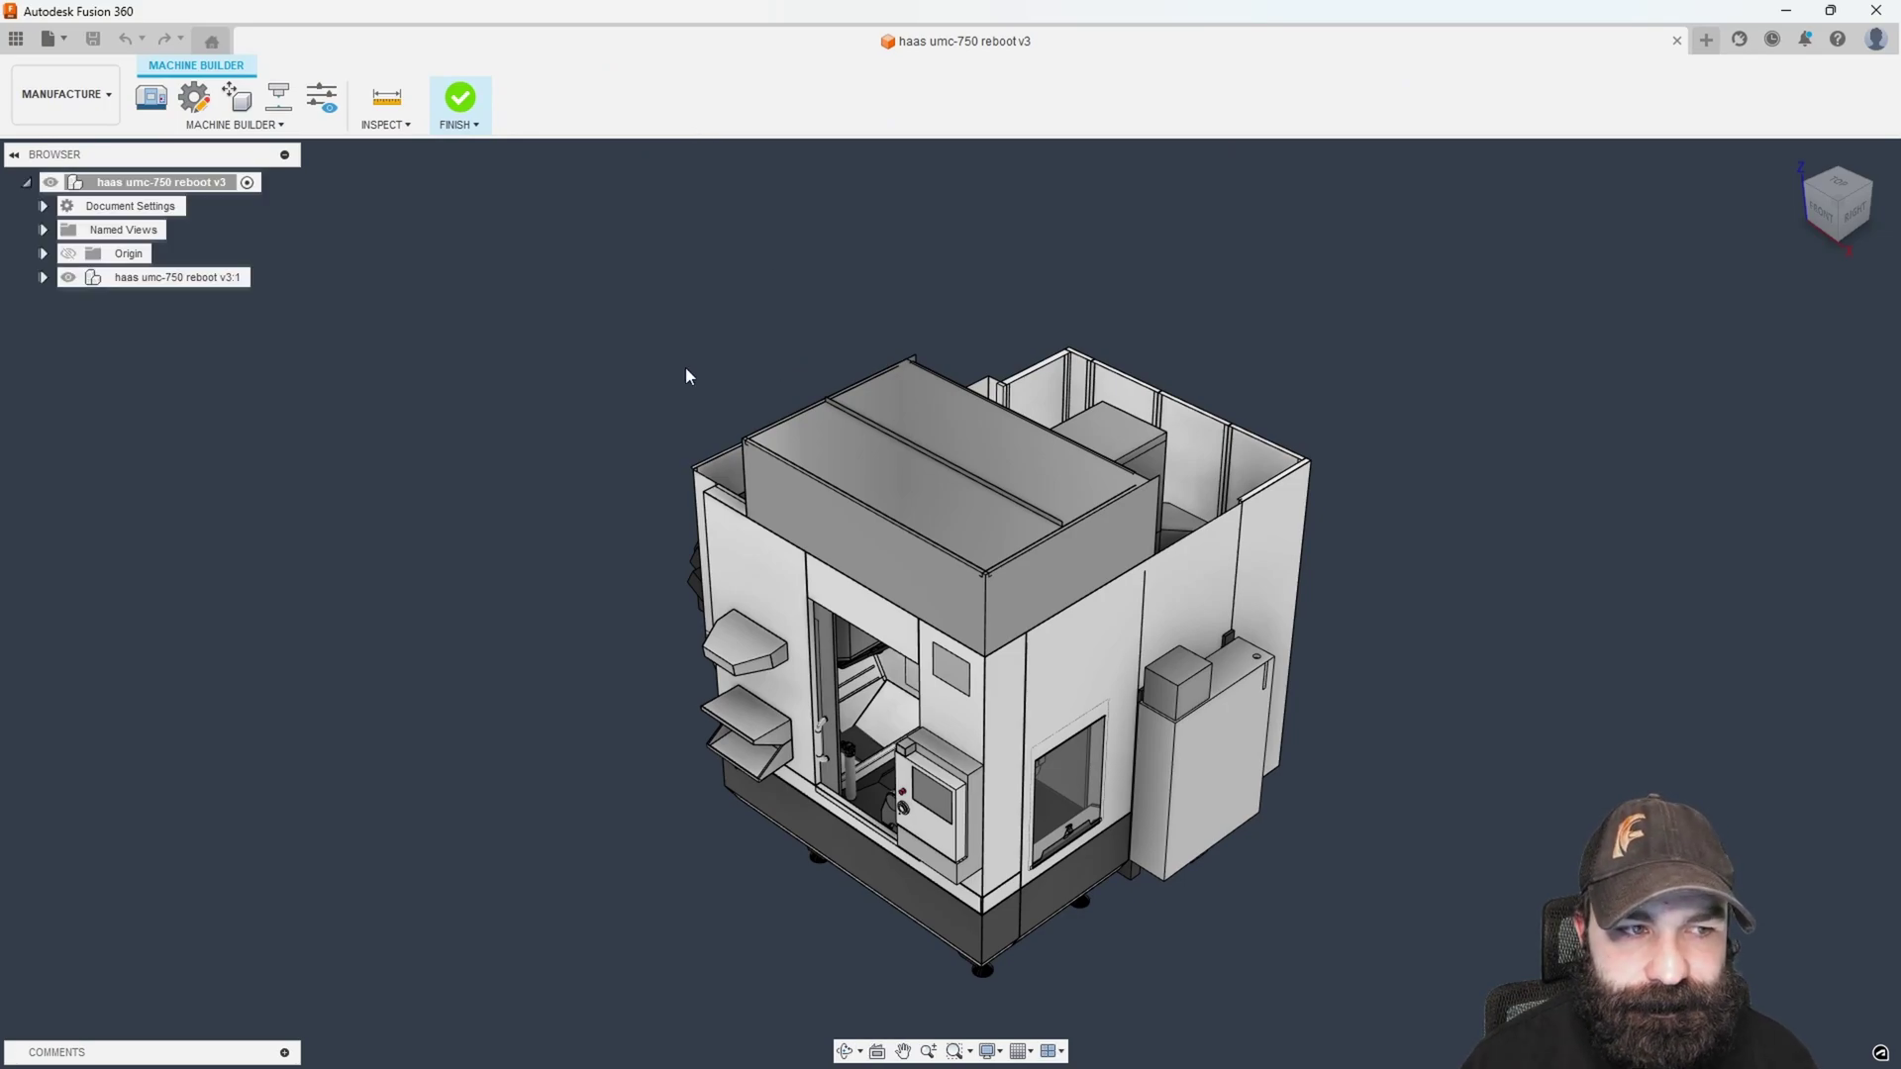
{"action": "middle_click_drag", "start_coordinate": [833, 834], "coordinate": [859, 814], "text": "shift"}
{"action": "left_click", "coordinate": [43, 278]}
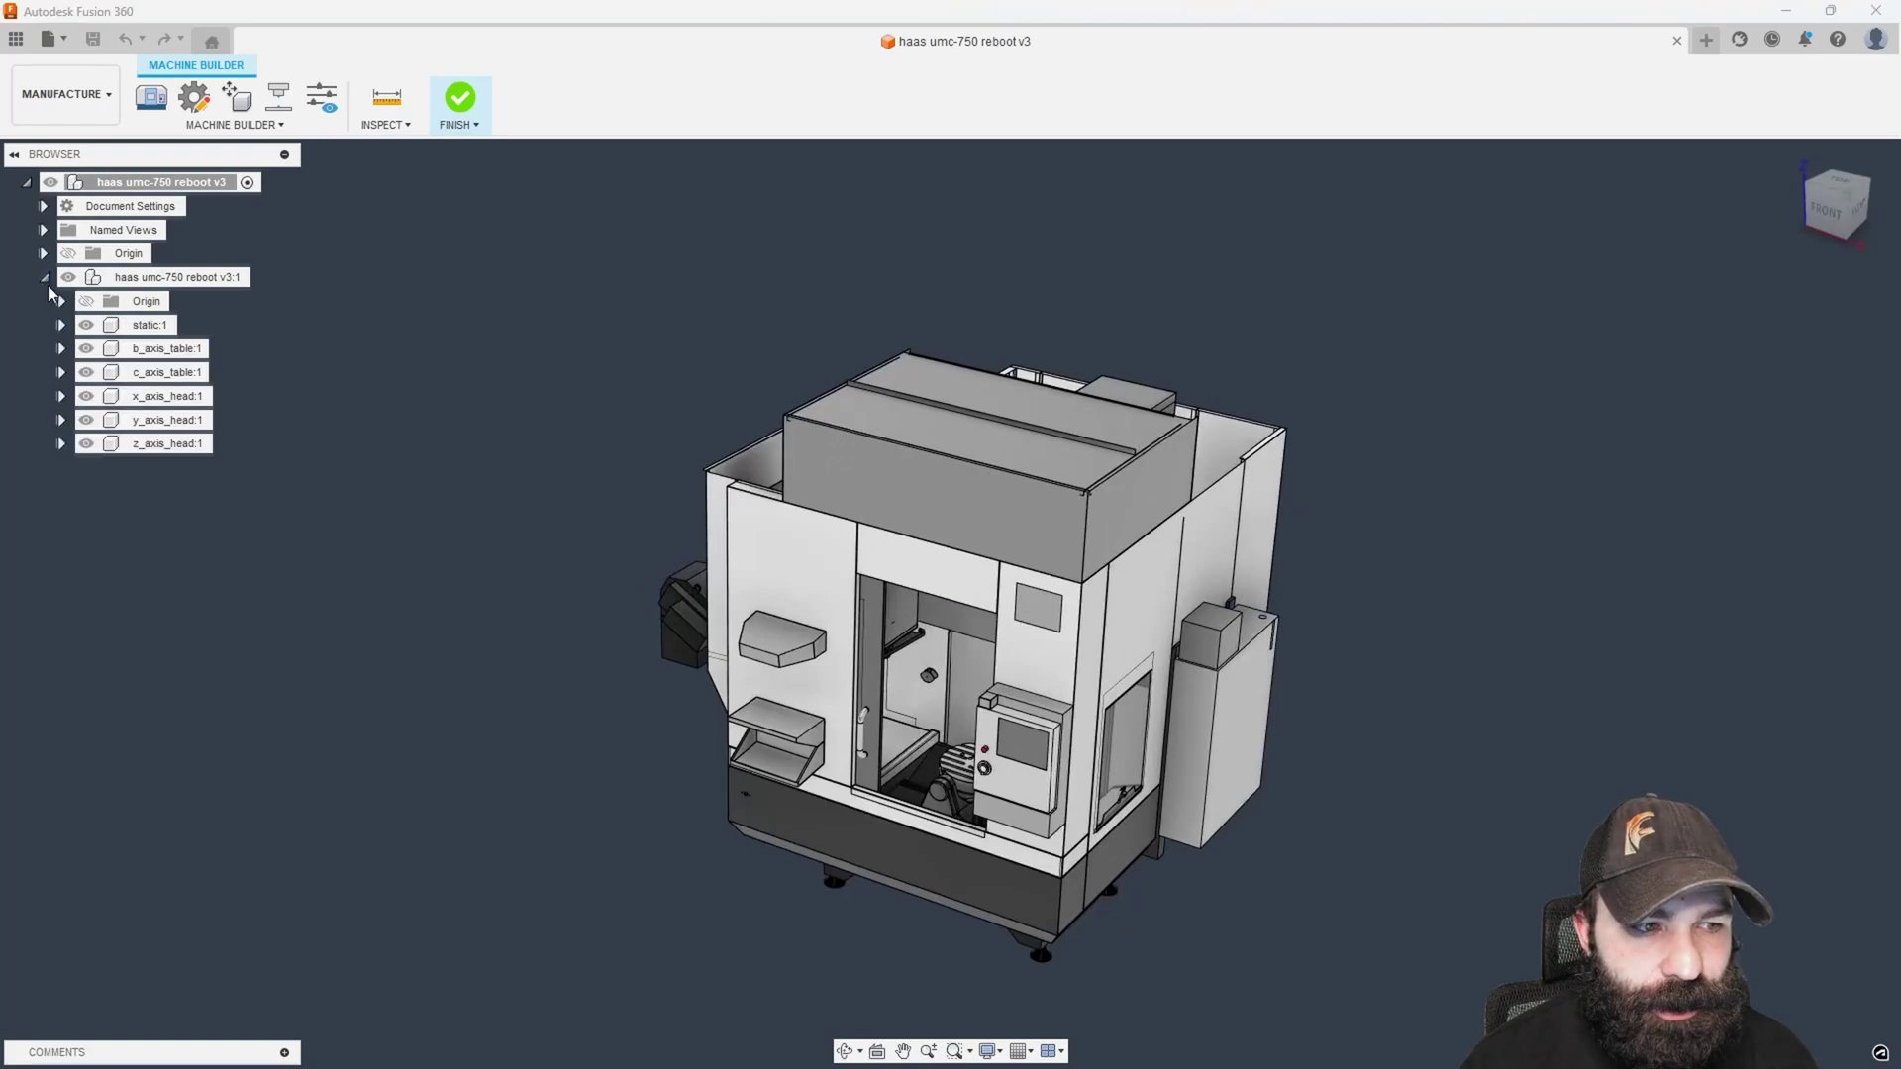
{"action": "left_click", "coordinate": [86, 325]}
{"action": "scroll", "coordinate": [1059, 827], "scroll_direction": "up", "scroll_amount": 5}
{"action": "scroll", "coordinate": [806, 841], "scroll_direction": "up", "scroll_amount": 2}
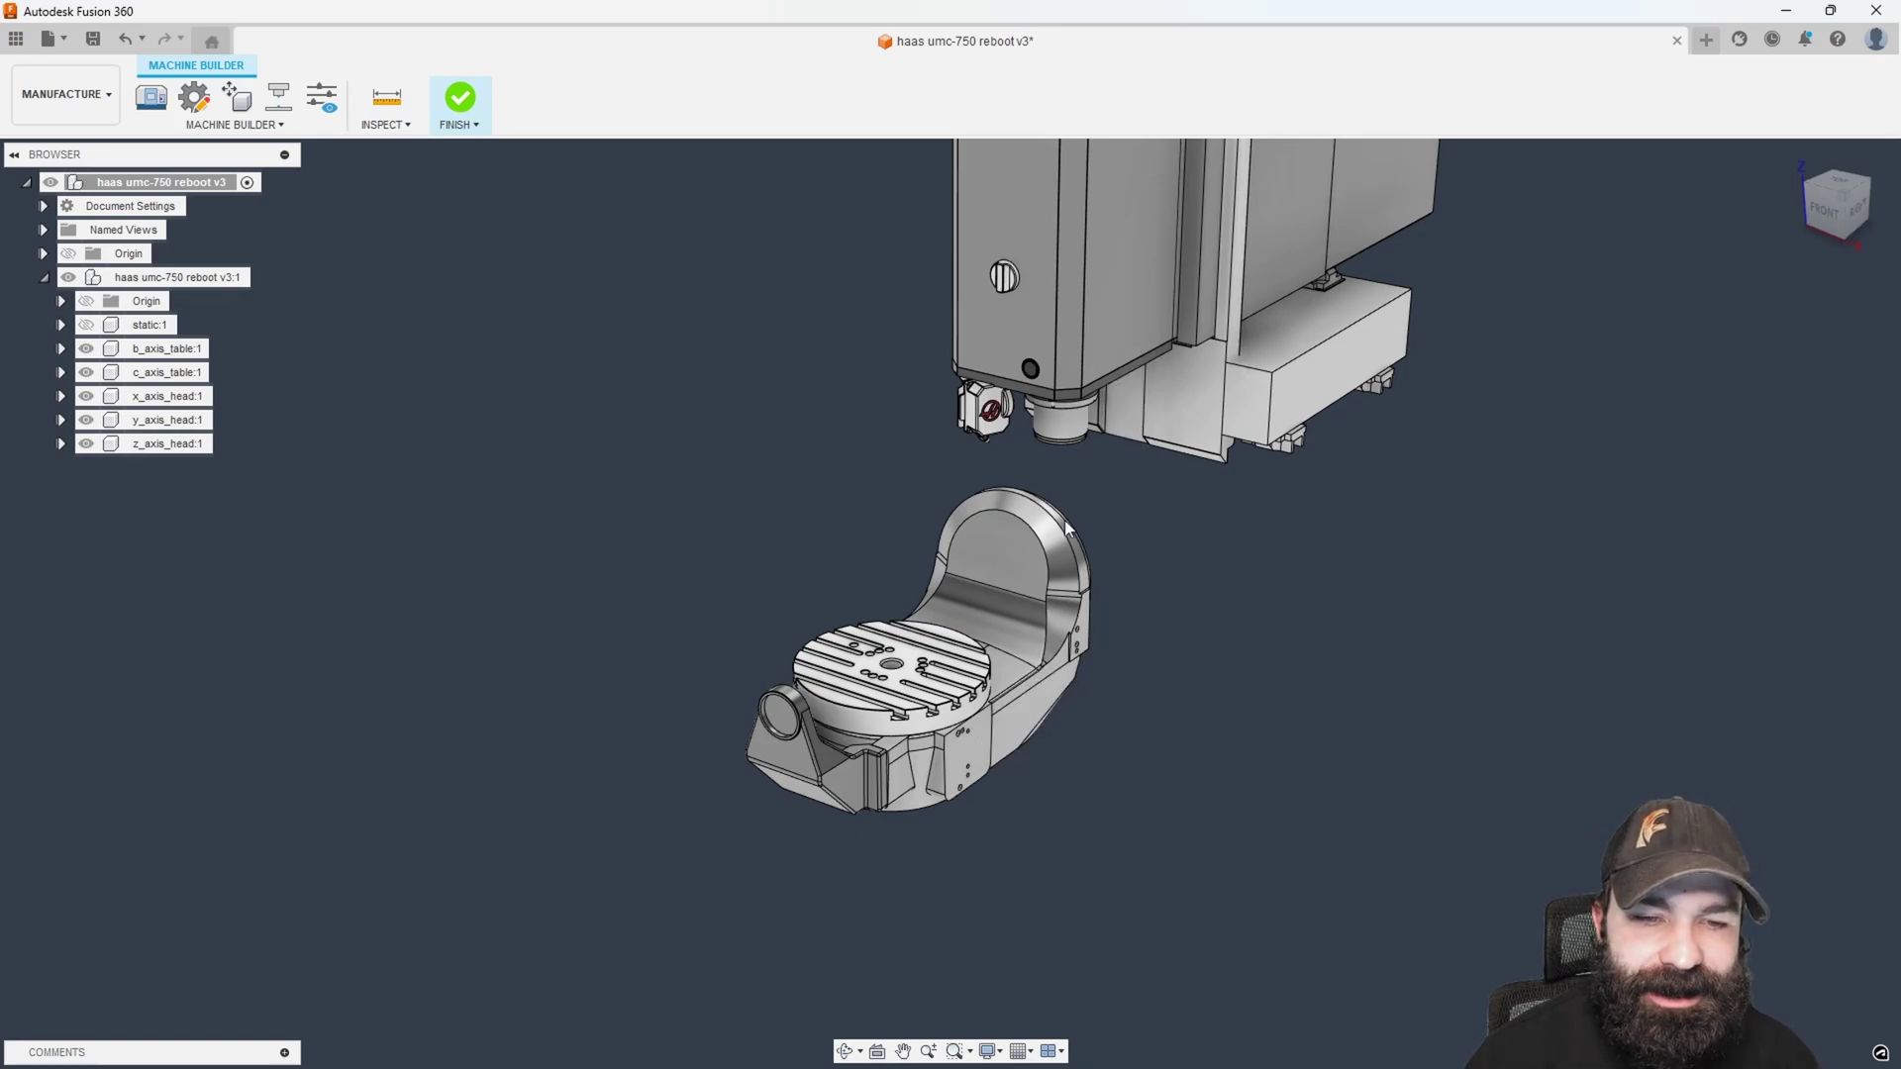
Rotate b_axis_table and c_axis_table -90 deg about Z with Move Components.
{"action": "left_click", "coordinate": [254, 117]}
{"action": "left_click", "coordinate": [1026, 567]}
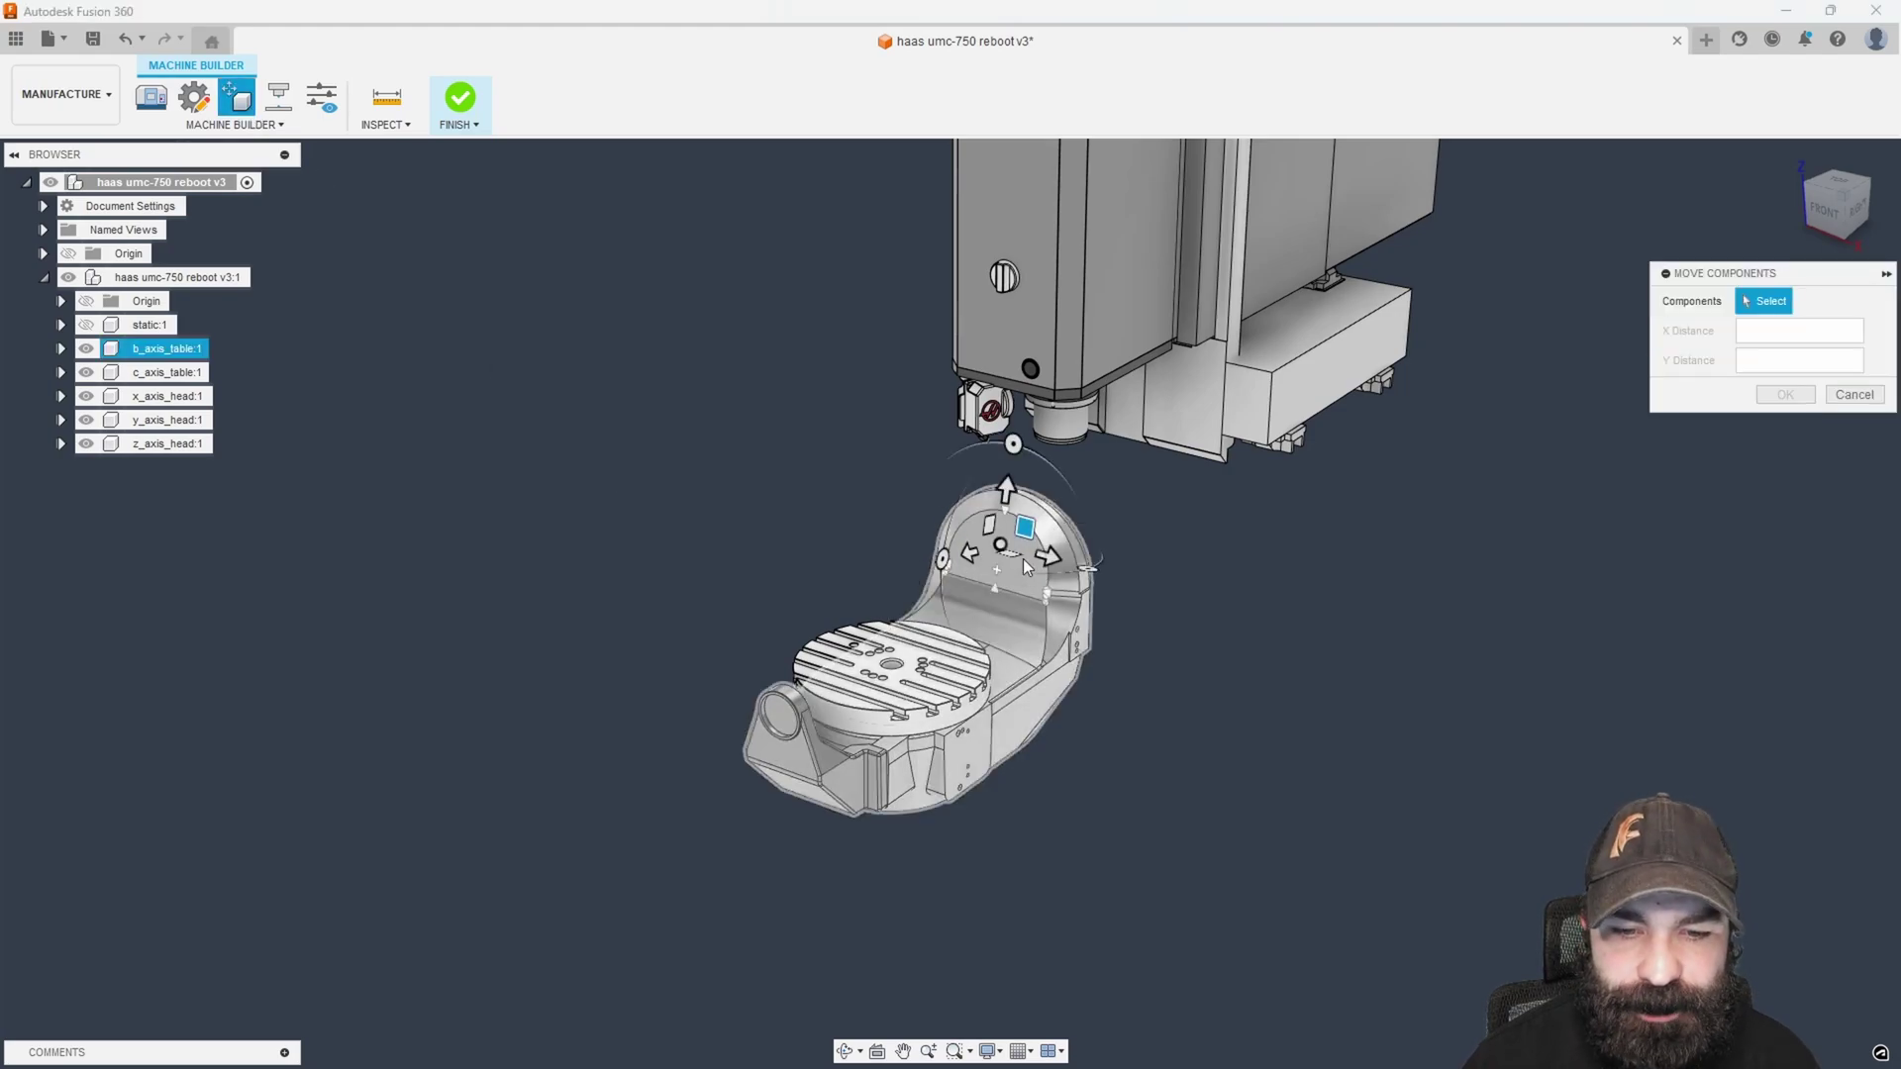
{"action": "middle_click_drag", "start_coordinate": [1084, 575], "coordinate": [994, 551], "text": "shift"}
{"action": "left_click", "coordinate": [994, 550]}
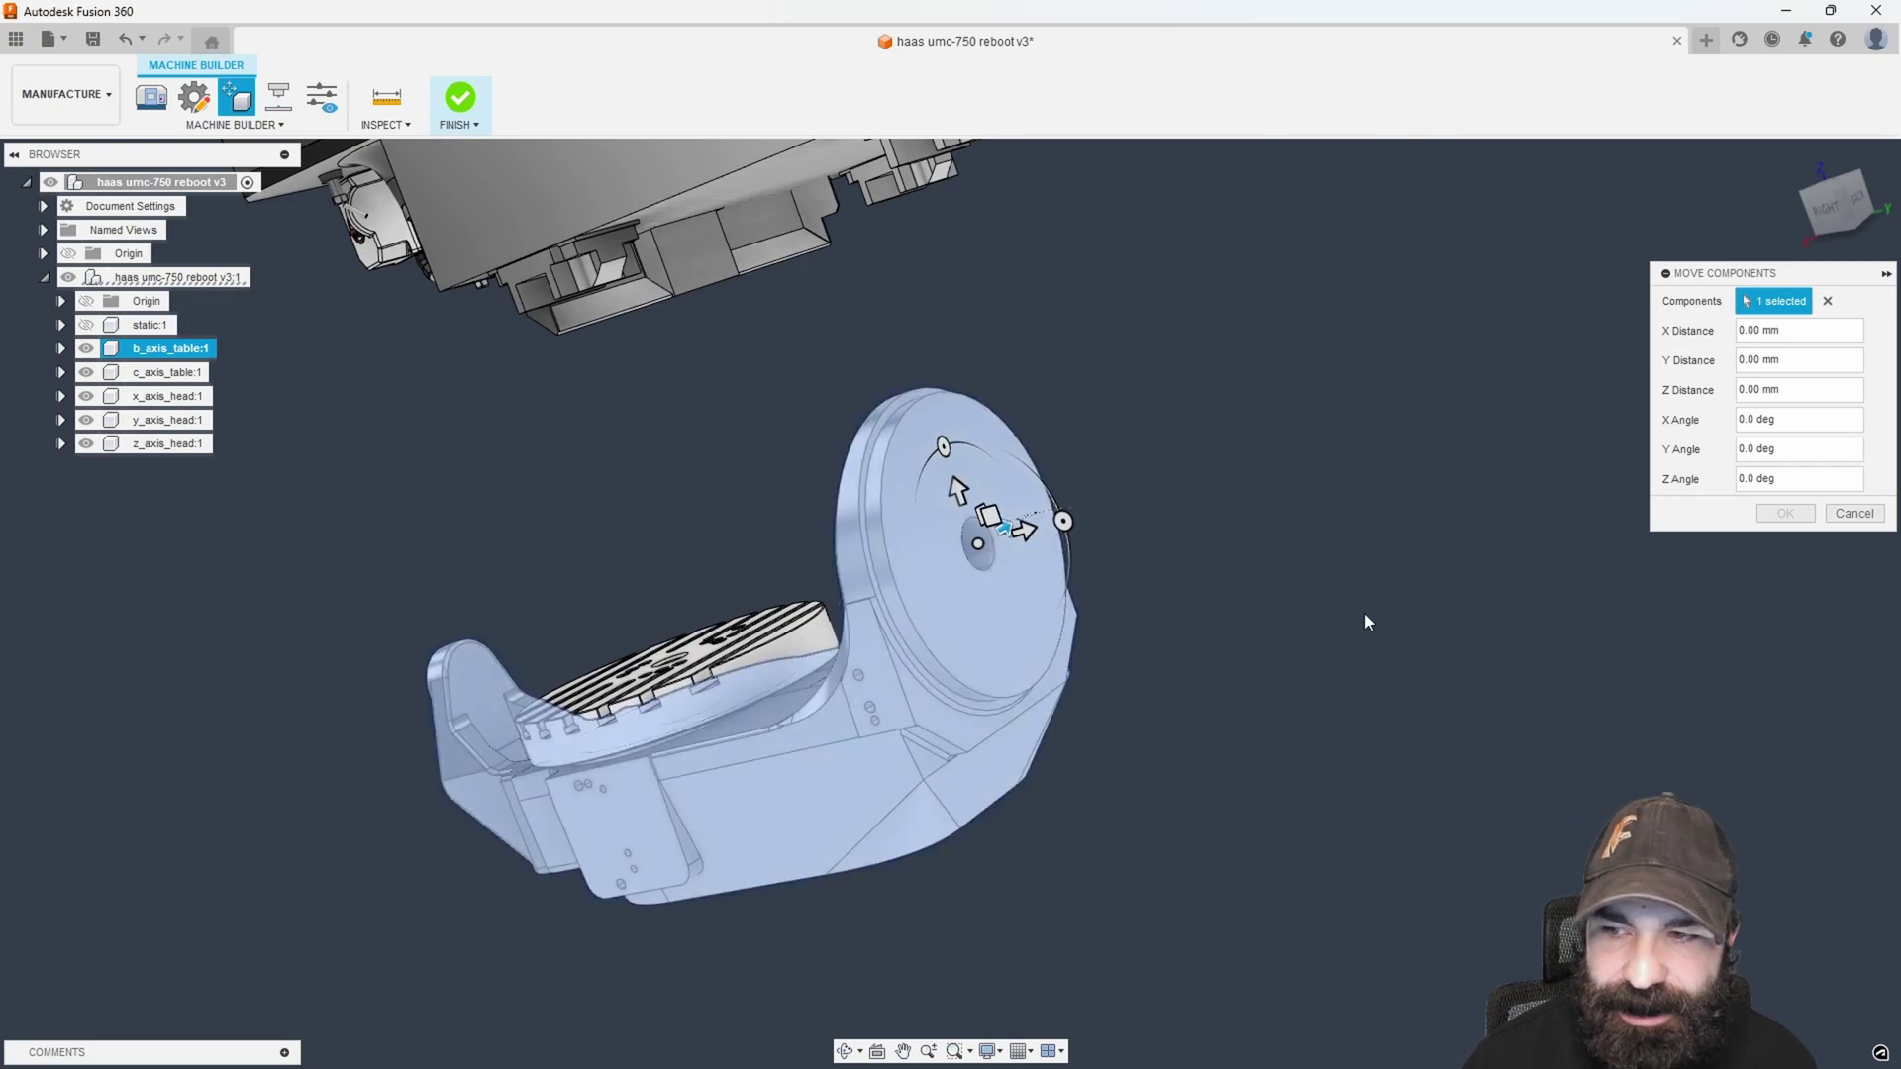
{"action": "middle_click_drag", "start_coordinate": [1539, 540], "coordinate": [1292, 616], "text": "shift"}
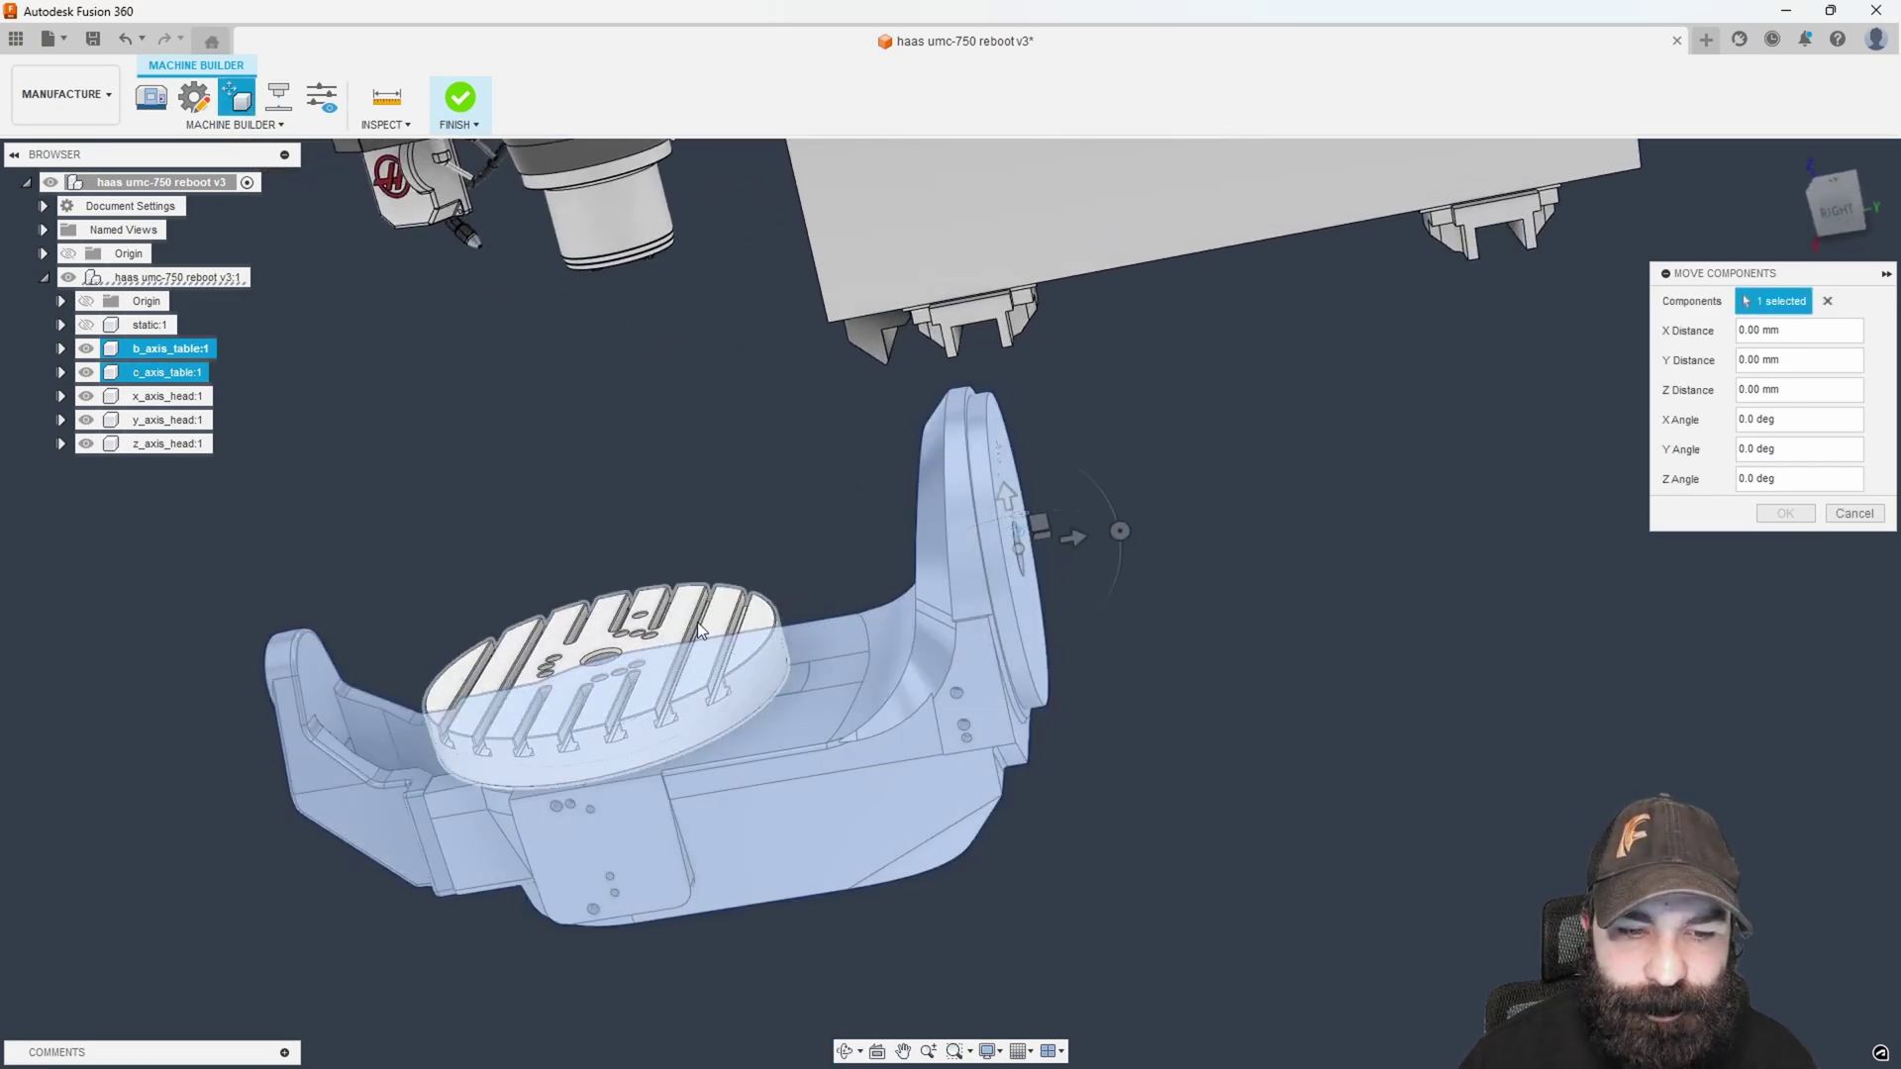
{"action": "left_click", "coordinate": [683, 616]}
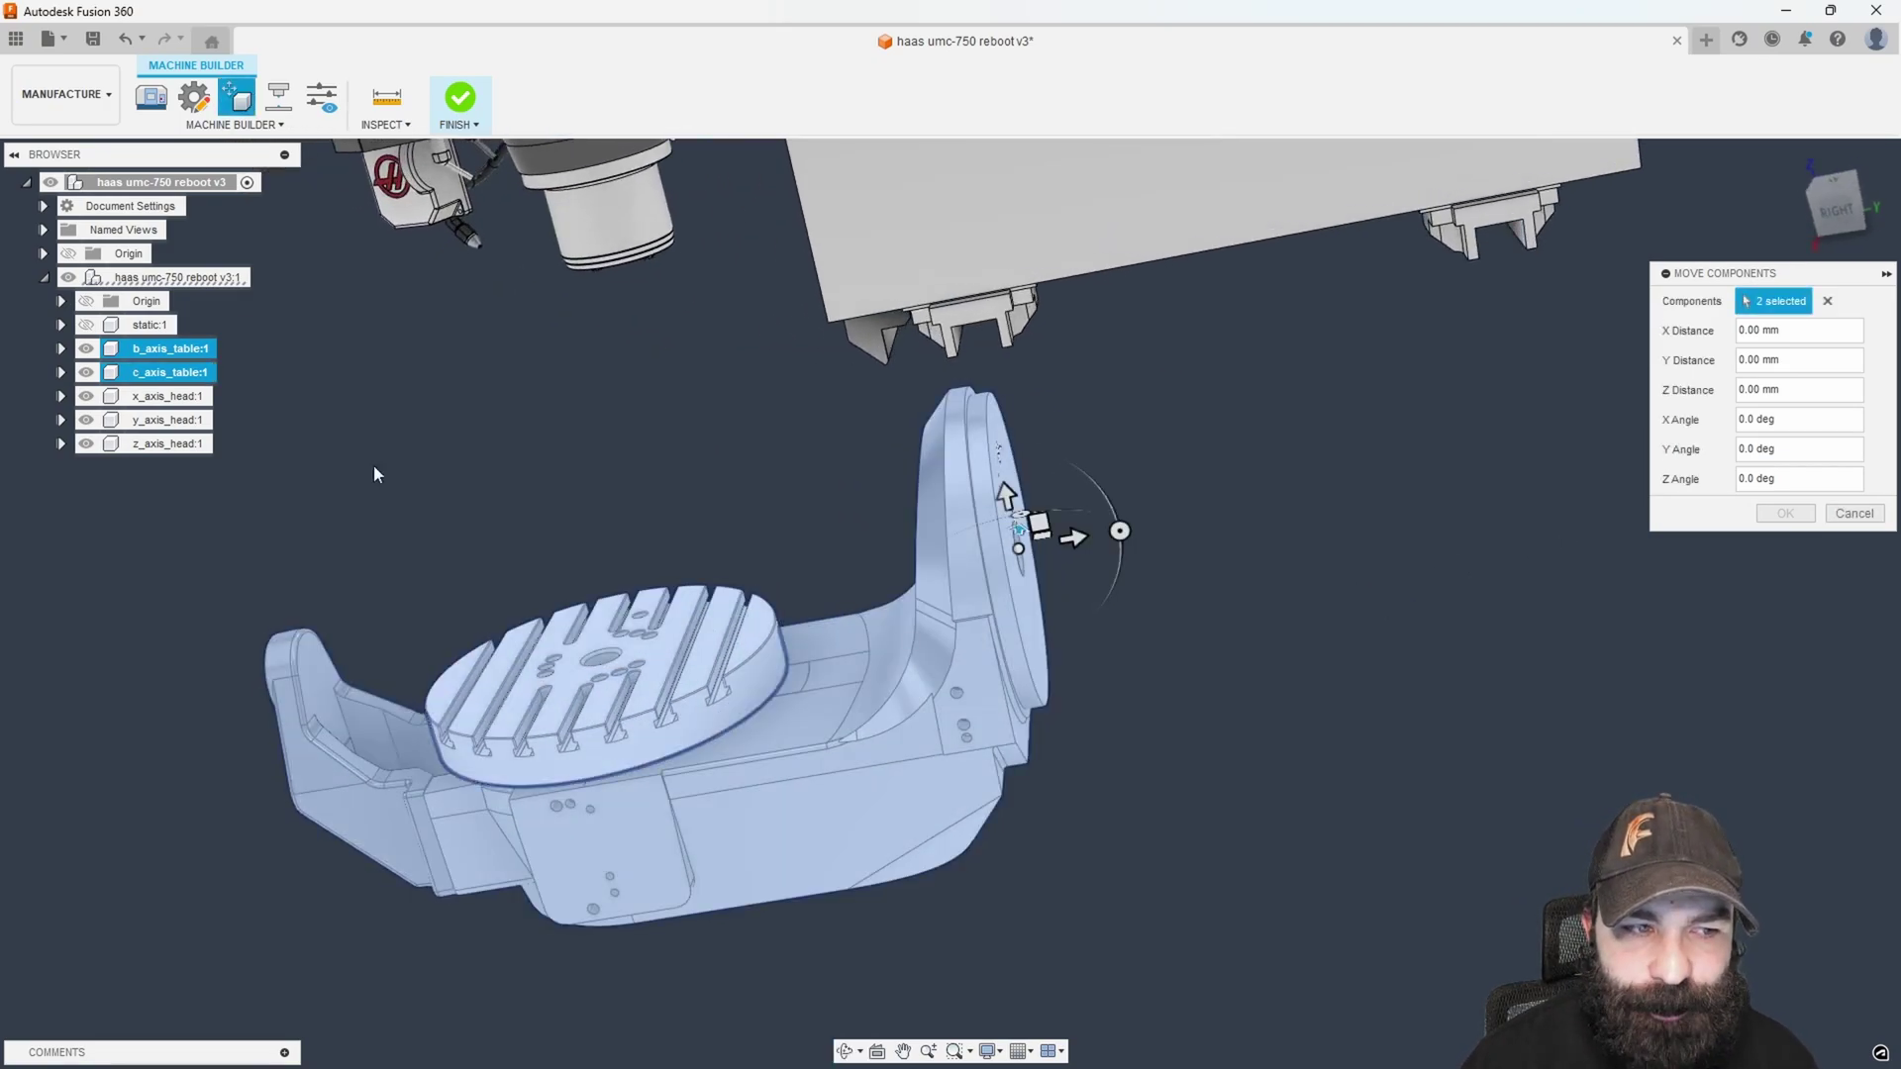
{"action": "middle_click_drag", "start_coordinate": [891, 495], "coordinate": [1089, 495], "text": "shift"}
{"action": "left_click_drag", "start_coordinate": [844, 437], "coordinate": [754, 485]}
{"action": "middle_click_drag", "start_coordinate": [1090, 602], "coordinate": [1067, 577], "text": "shift"}
{"action": "left_click", "coordinate": [1785, 513]}
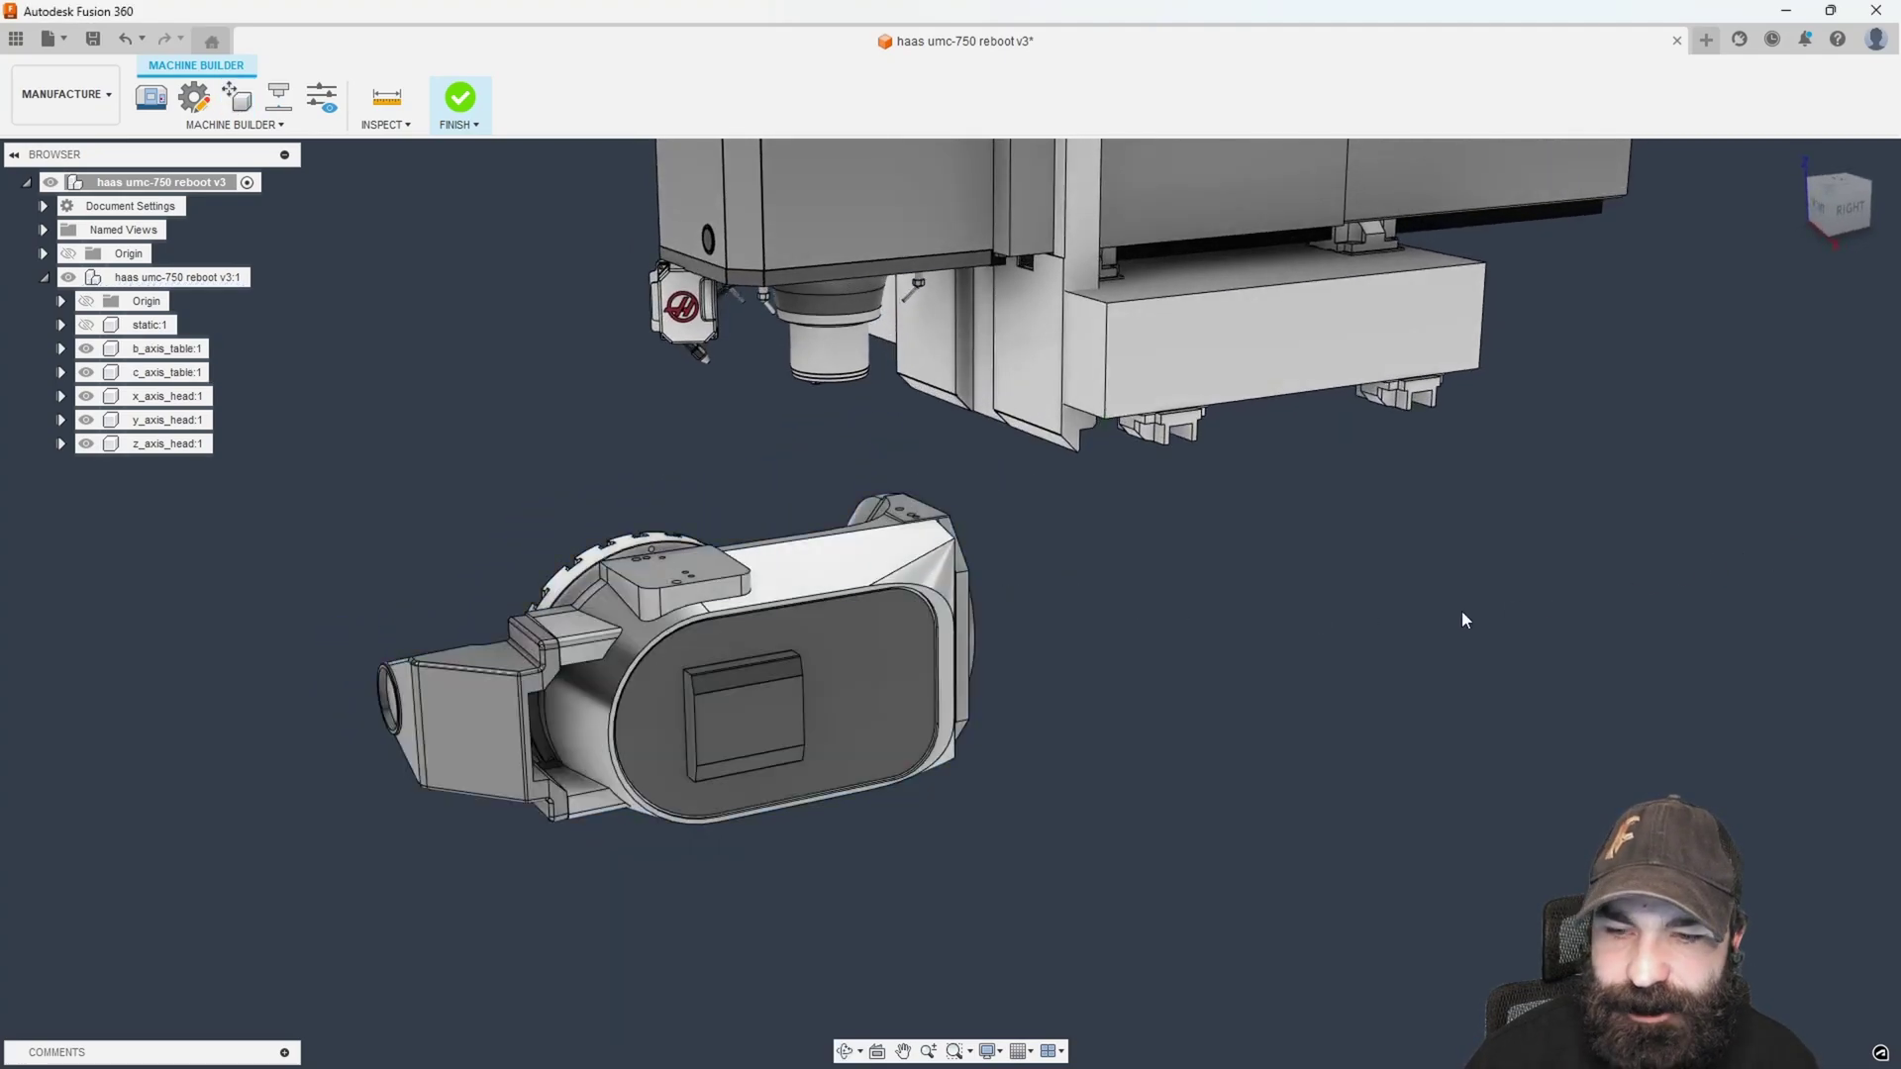
{"action": "middle_click_drag", "start_coordinate": [1429, 612], "coordinate": [1386, 614], "text": "shift"}
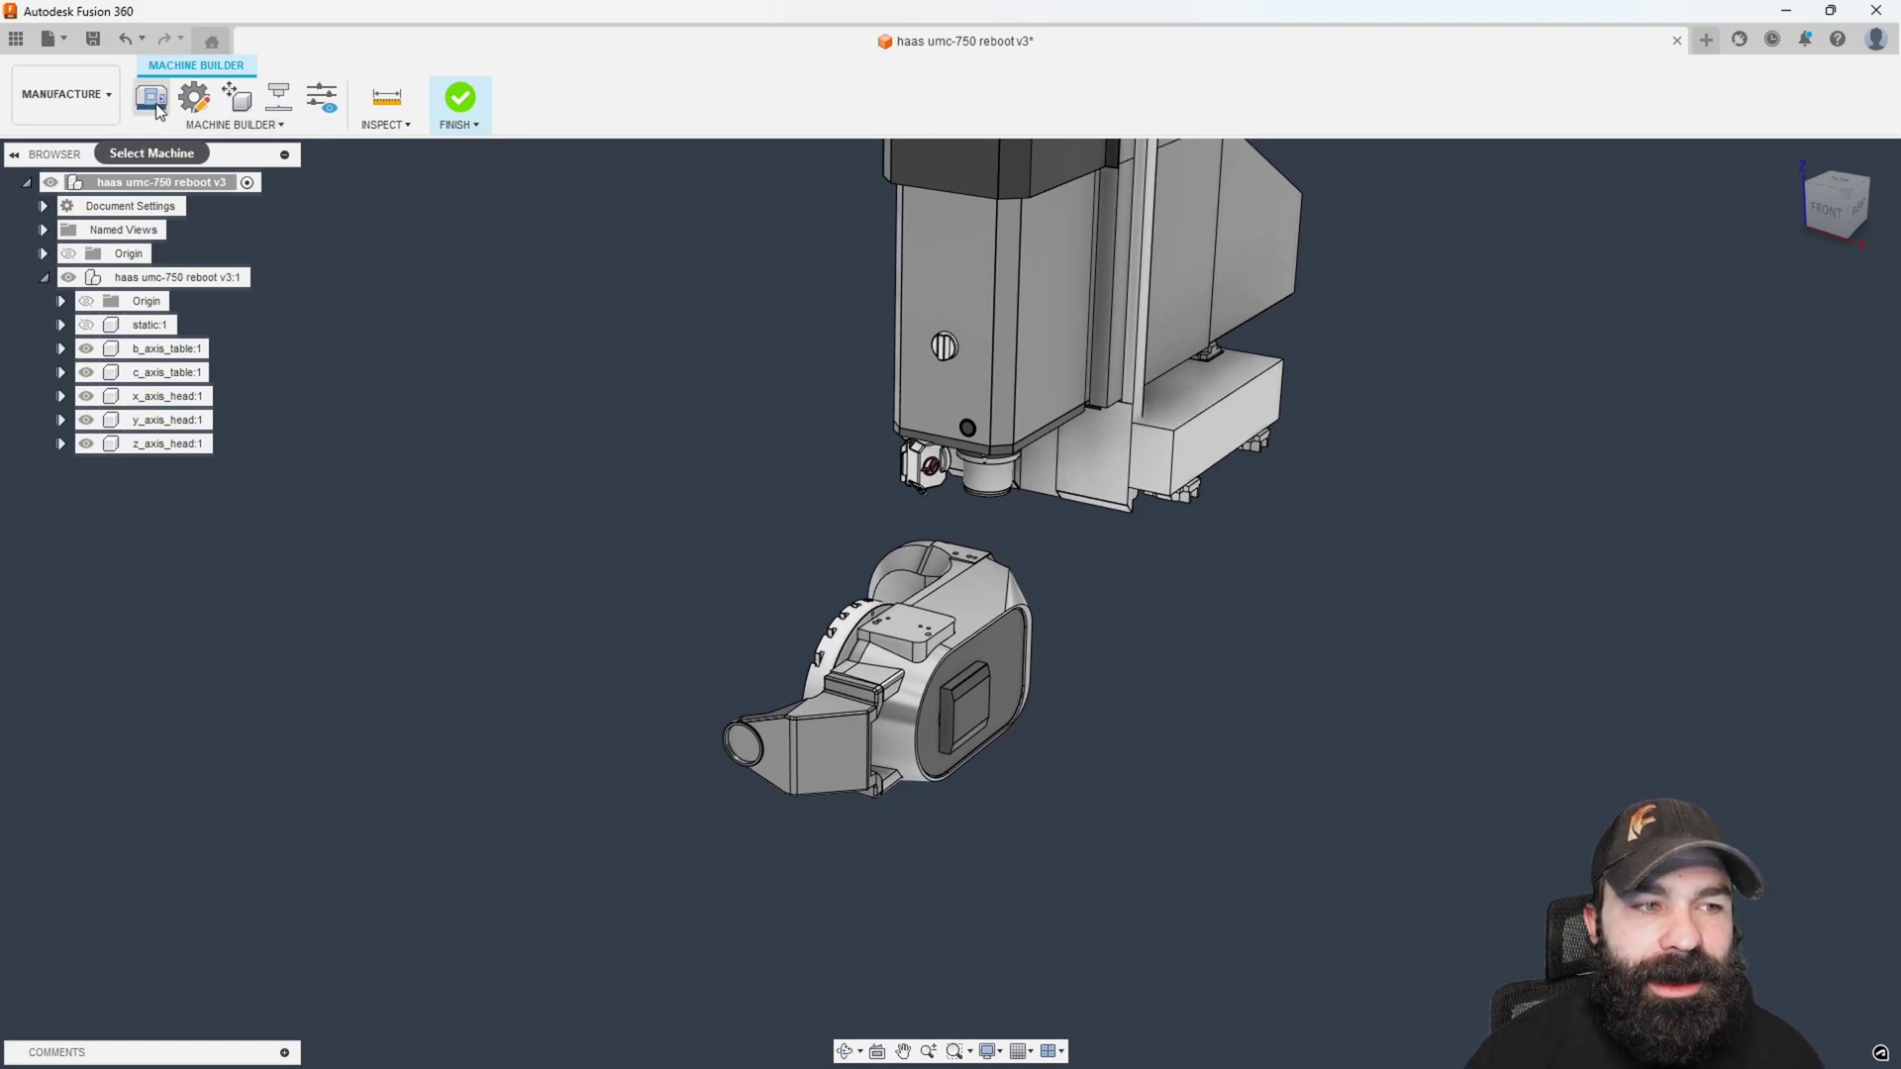
Delete the C axis from the machine configuration's Kinematics tree and confirm.
{"action": "left_click", "coordinate": [190, 99]}
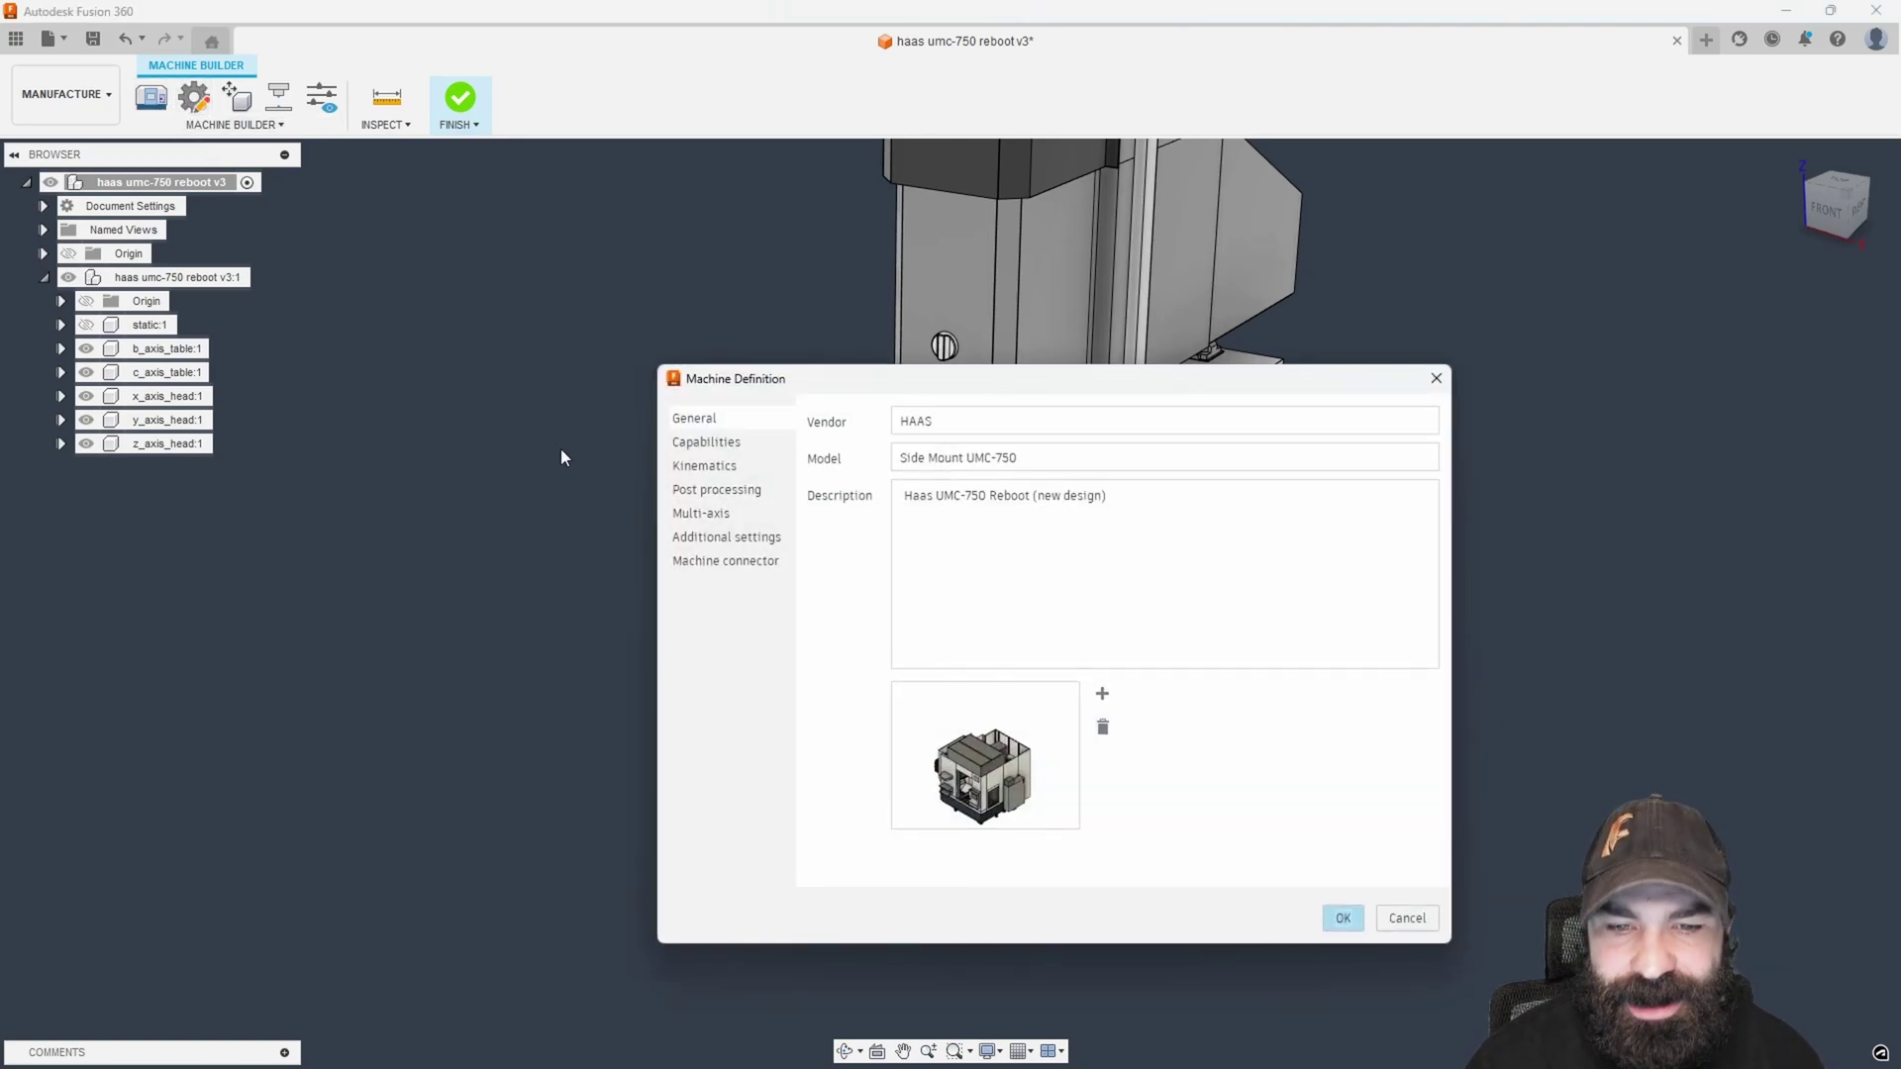
{"action": "left_click", "coordinate": [686, 472]}
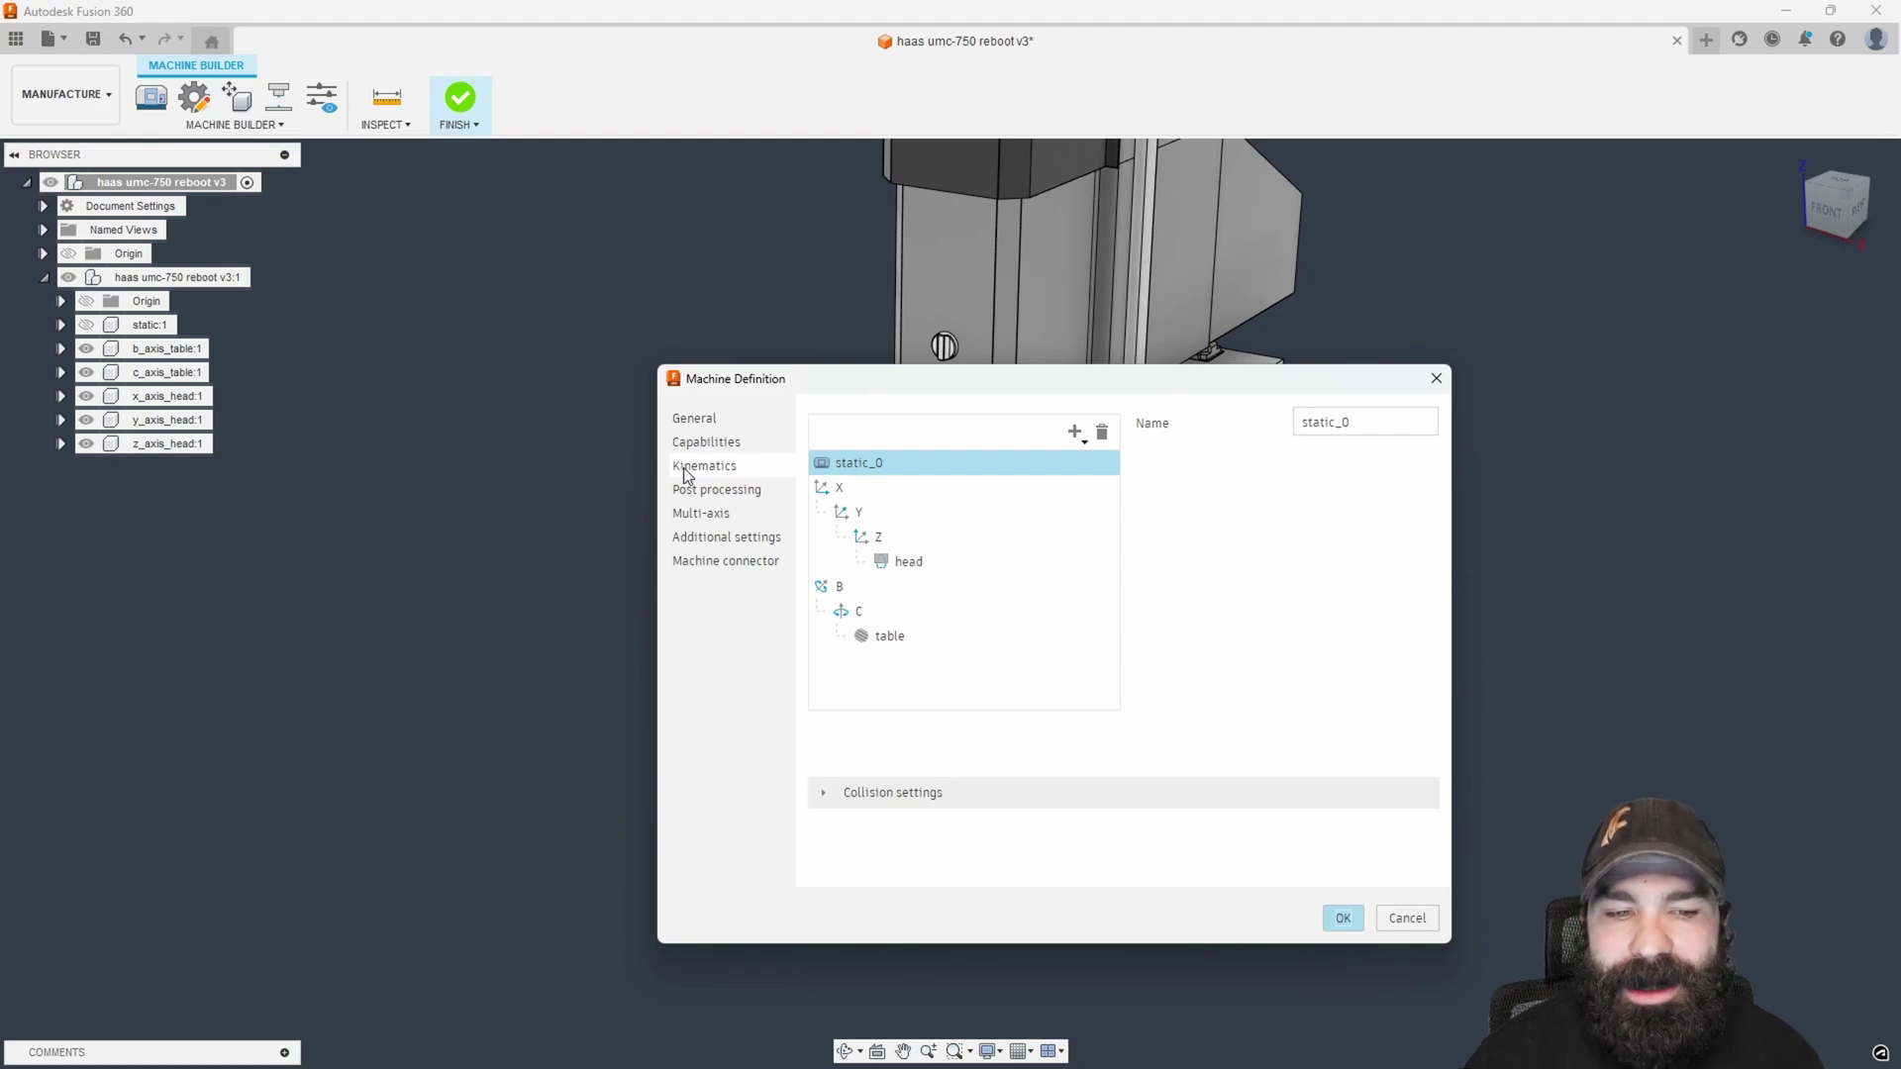
{"action": "left_click", "coordinate": [863, 612]}
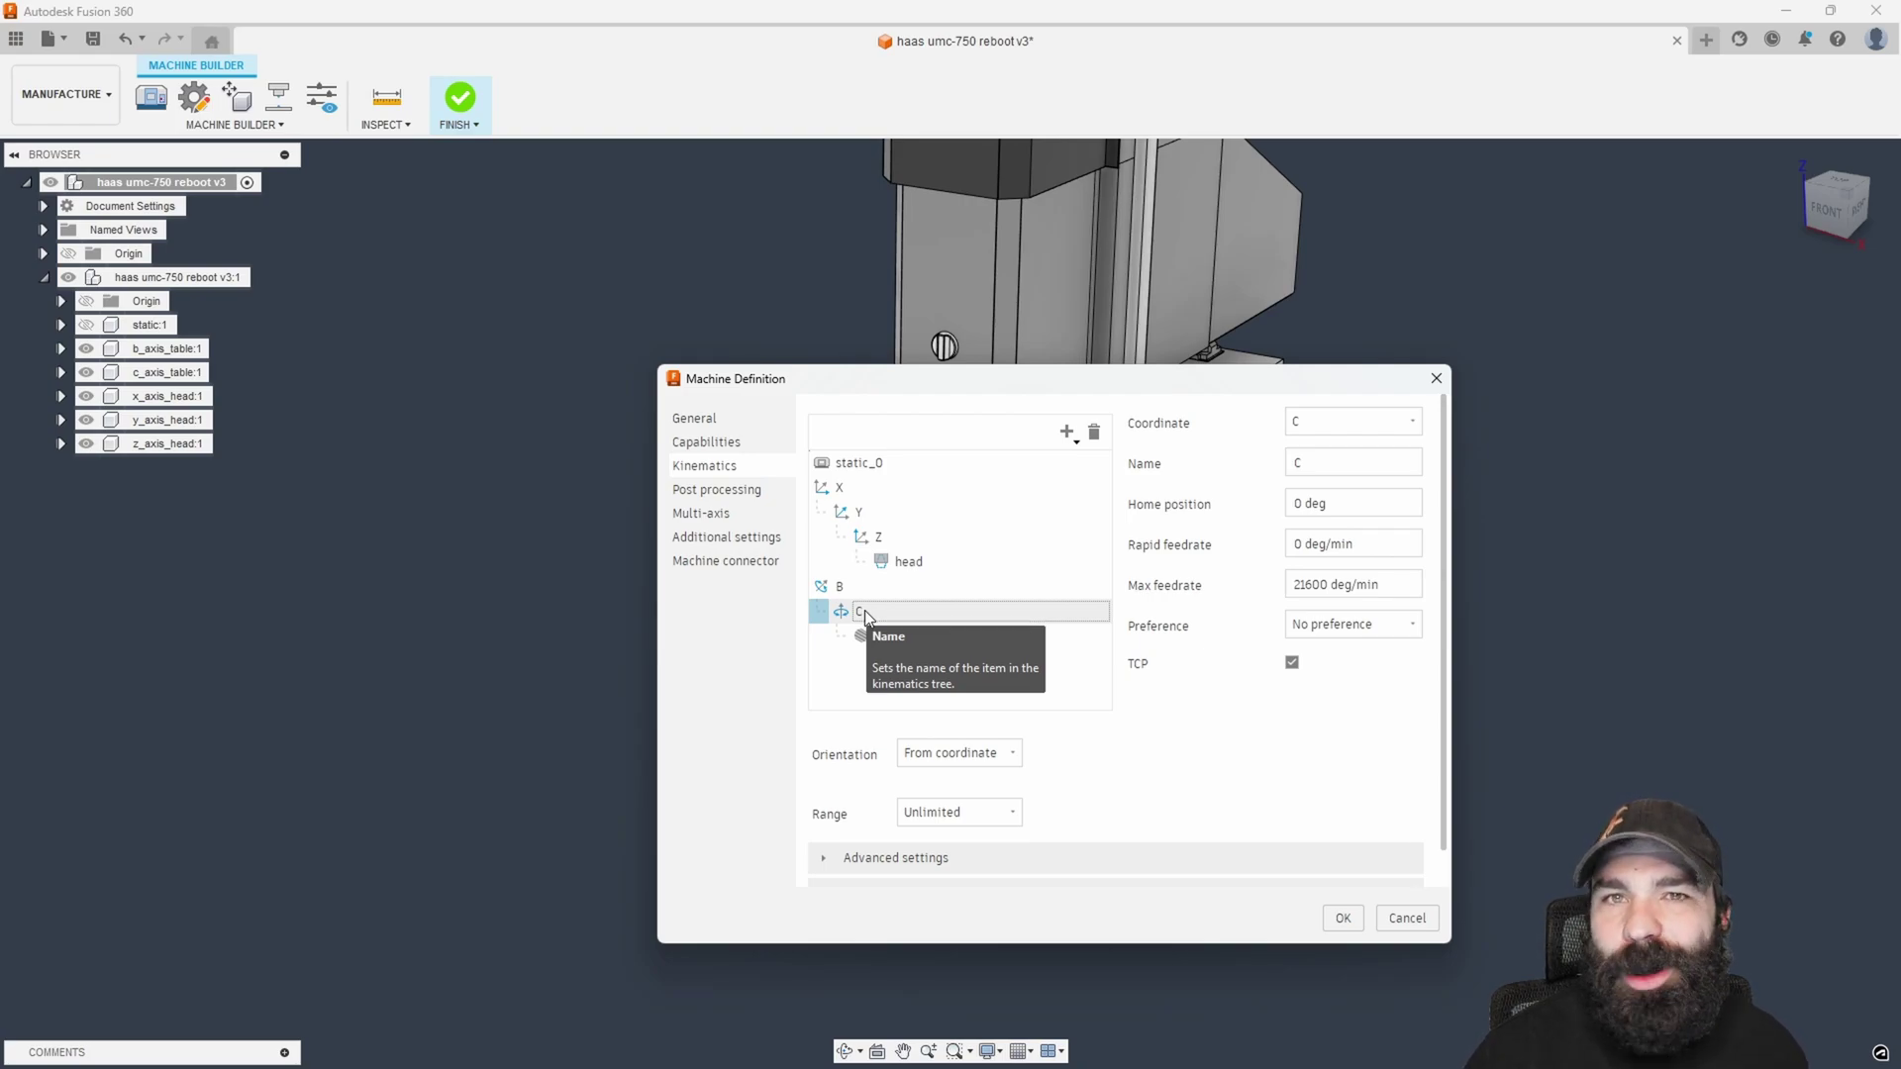
{"action": "double_click", "coordinate": [866, 613]}
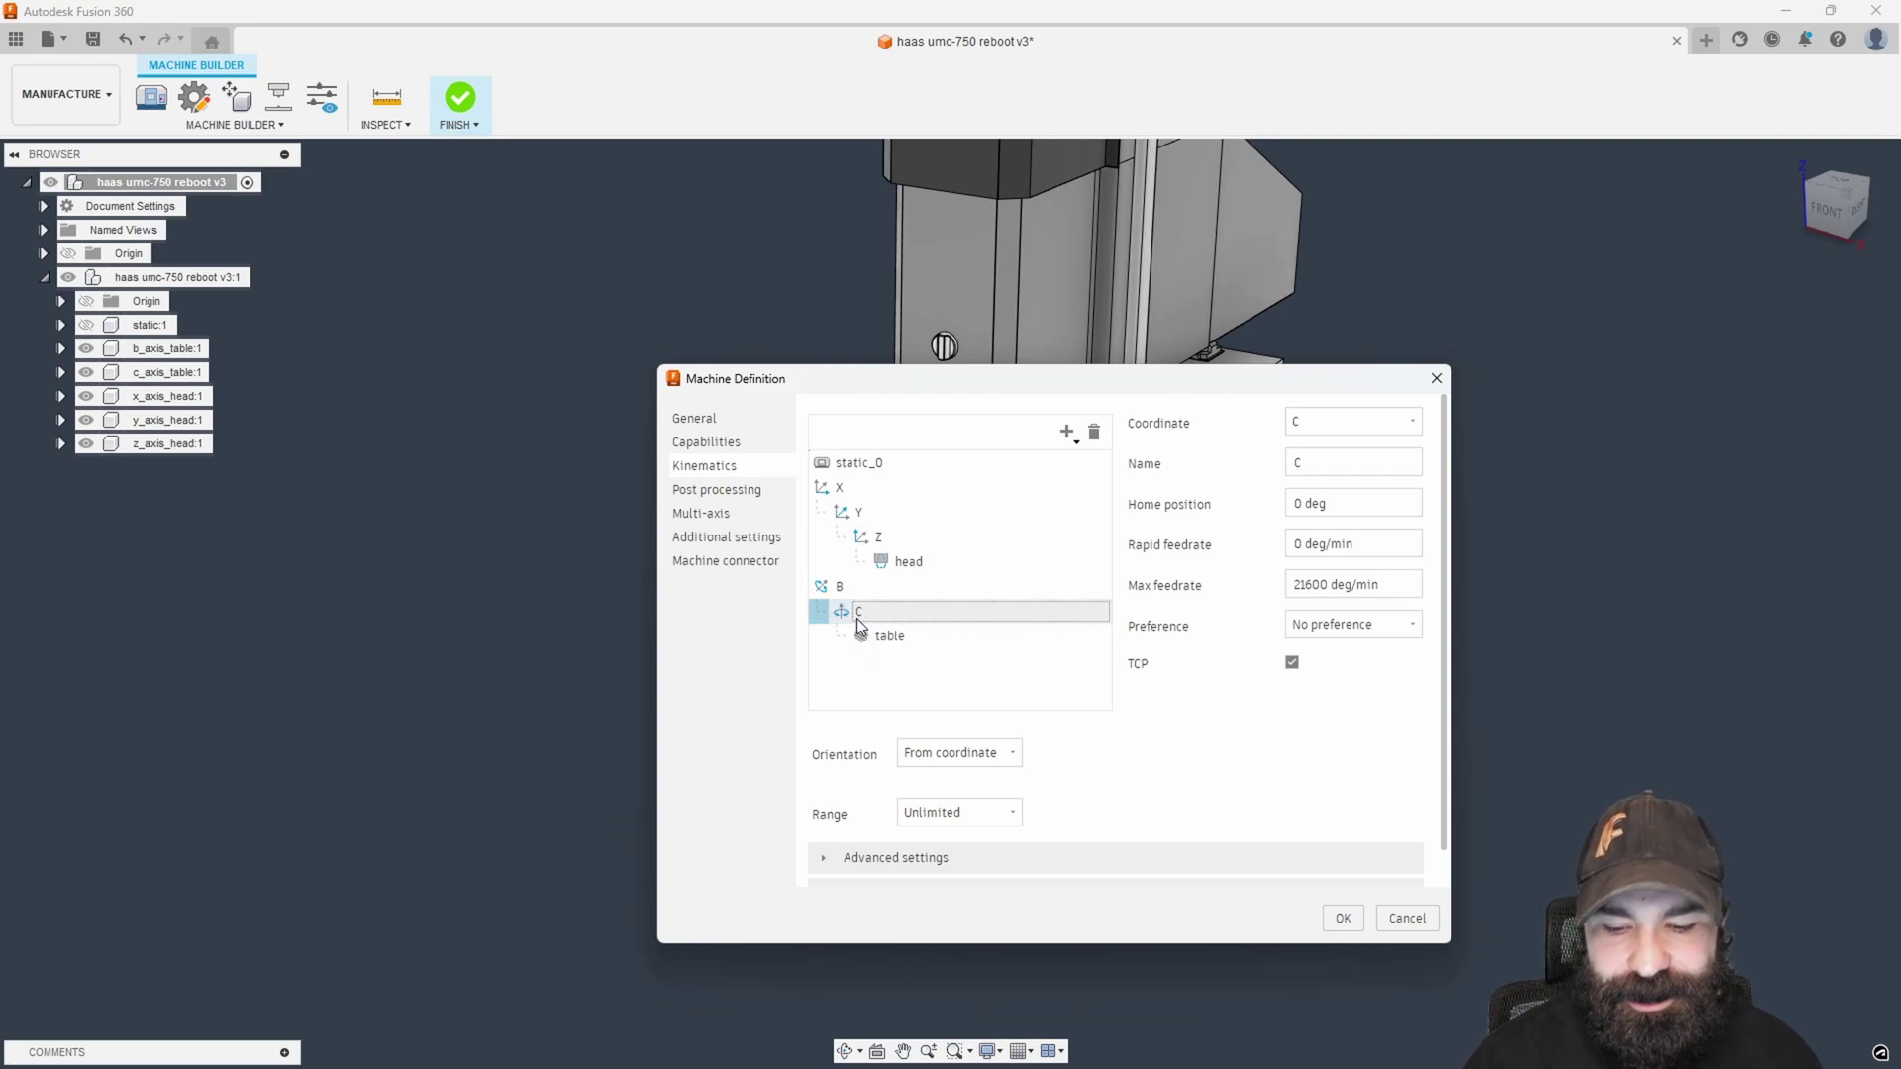
{"action": "key", "text": "Up"}
{"action": "key", "text": "Up"}
{"action": "left_click", "coordinate": [879, 613]}
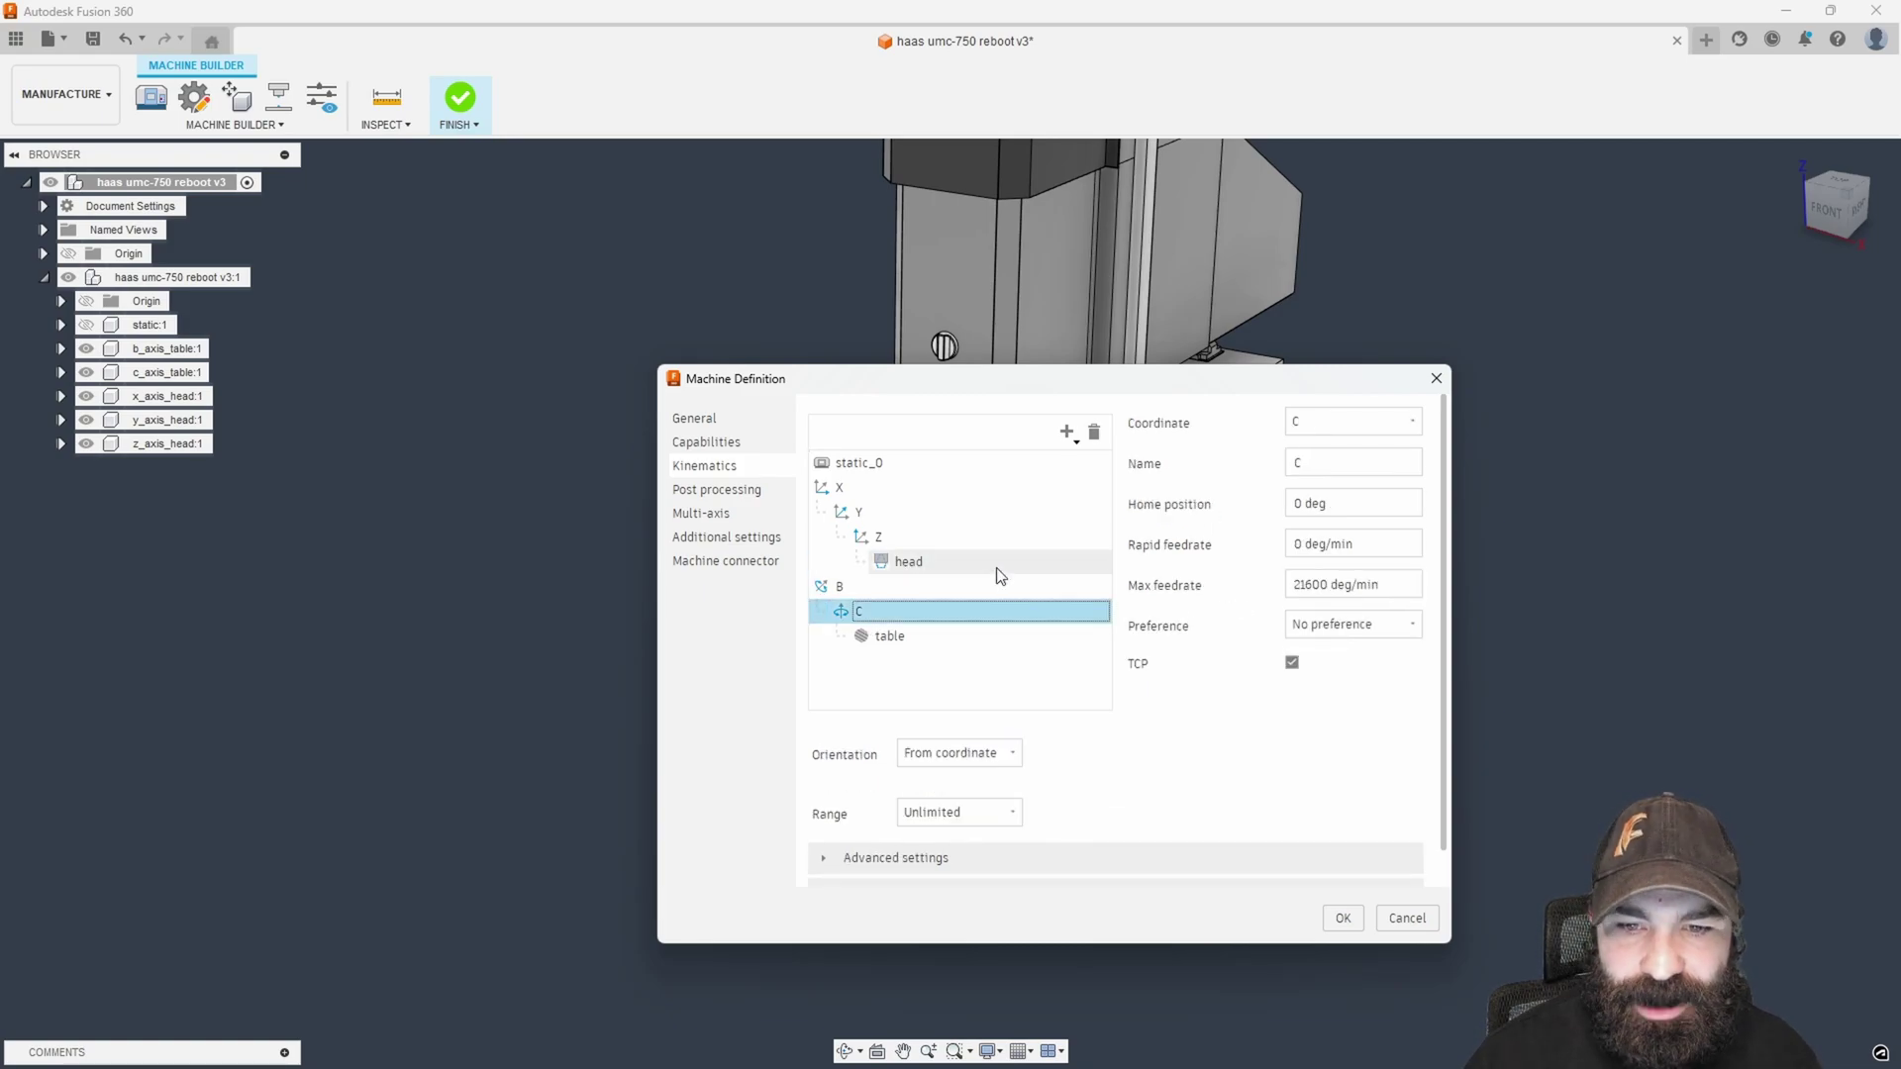
{"action": "left_click", "coordinate": [1094, 433]}
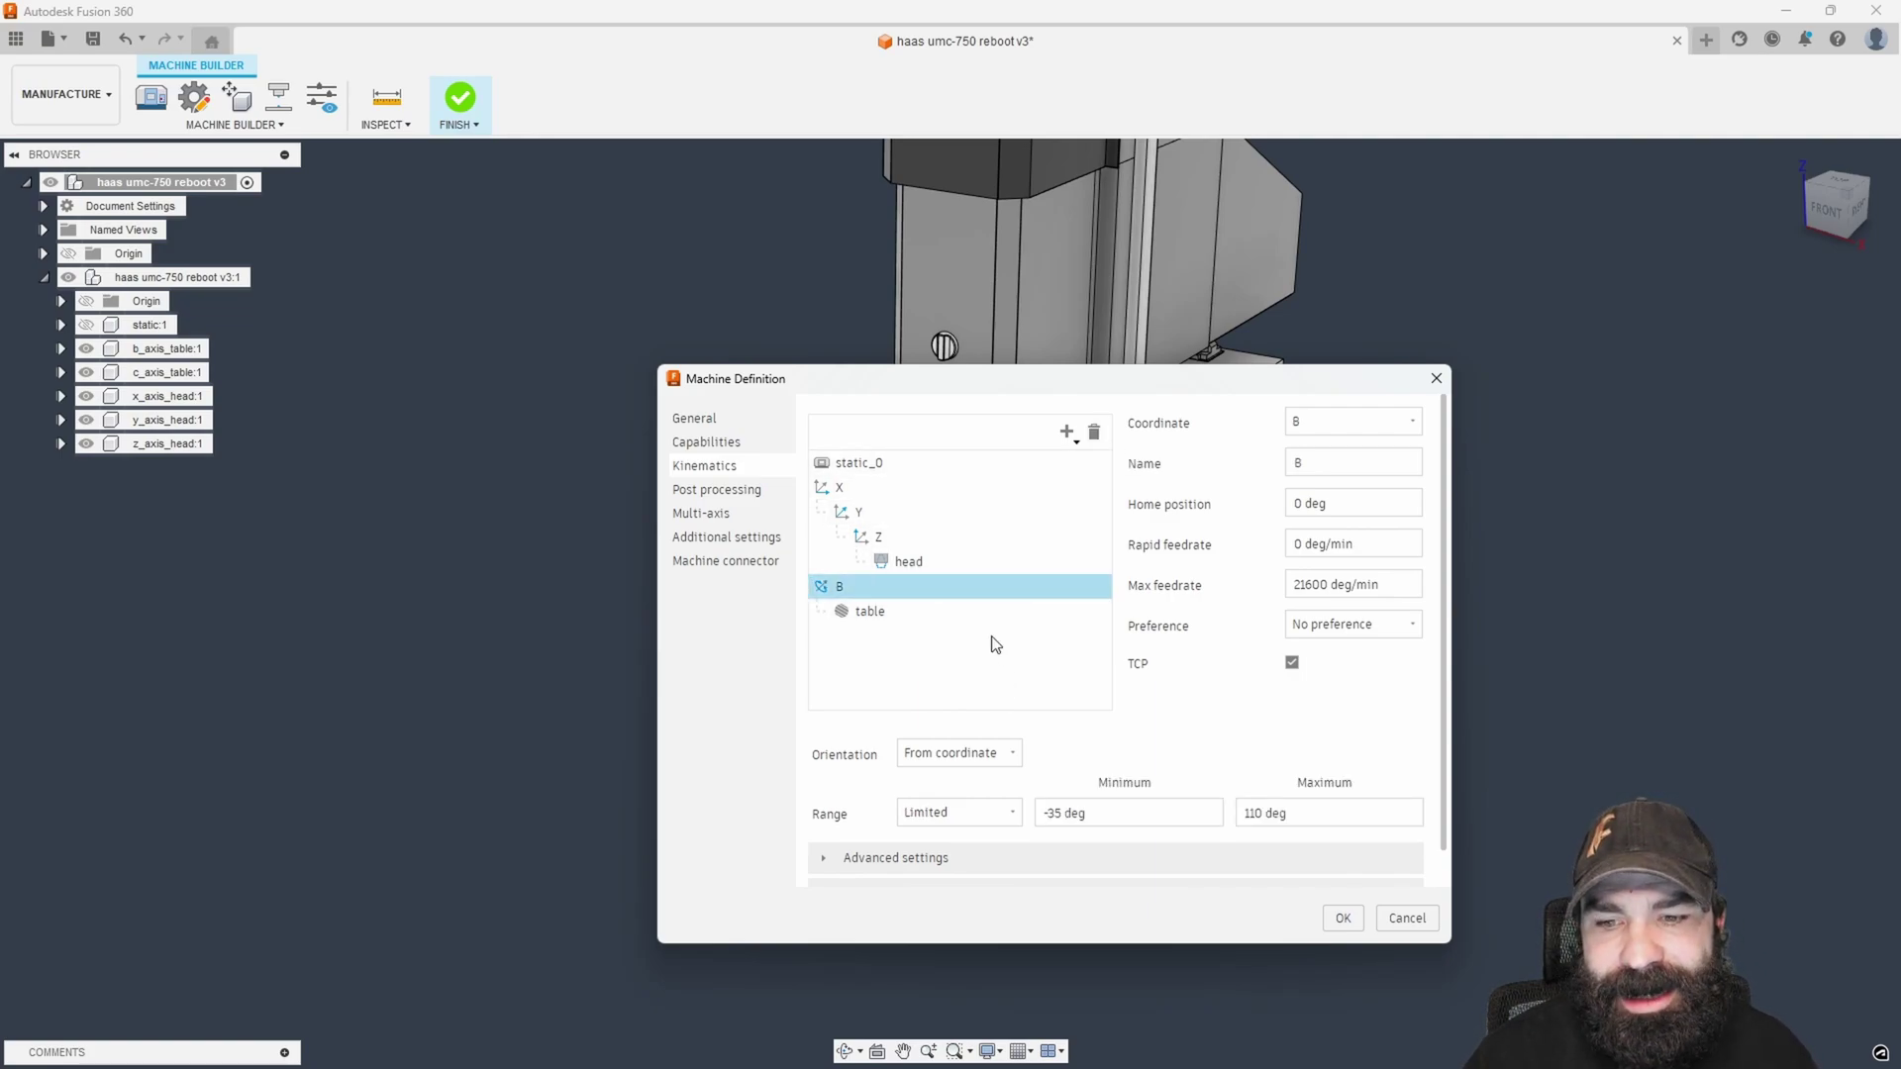
{"action": "scroll", "coordinate": [987, 651], "scroll_direction": "down", "scroll_amount": 1}
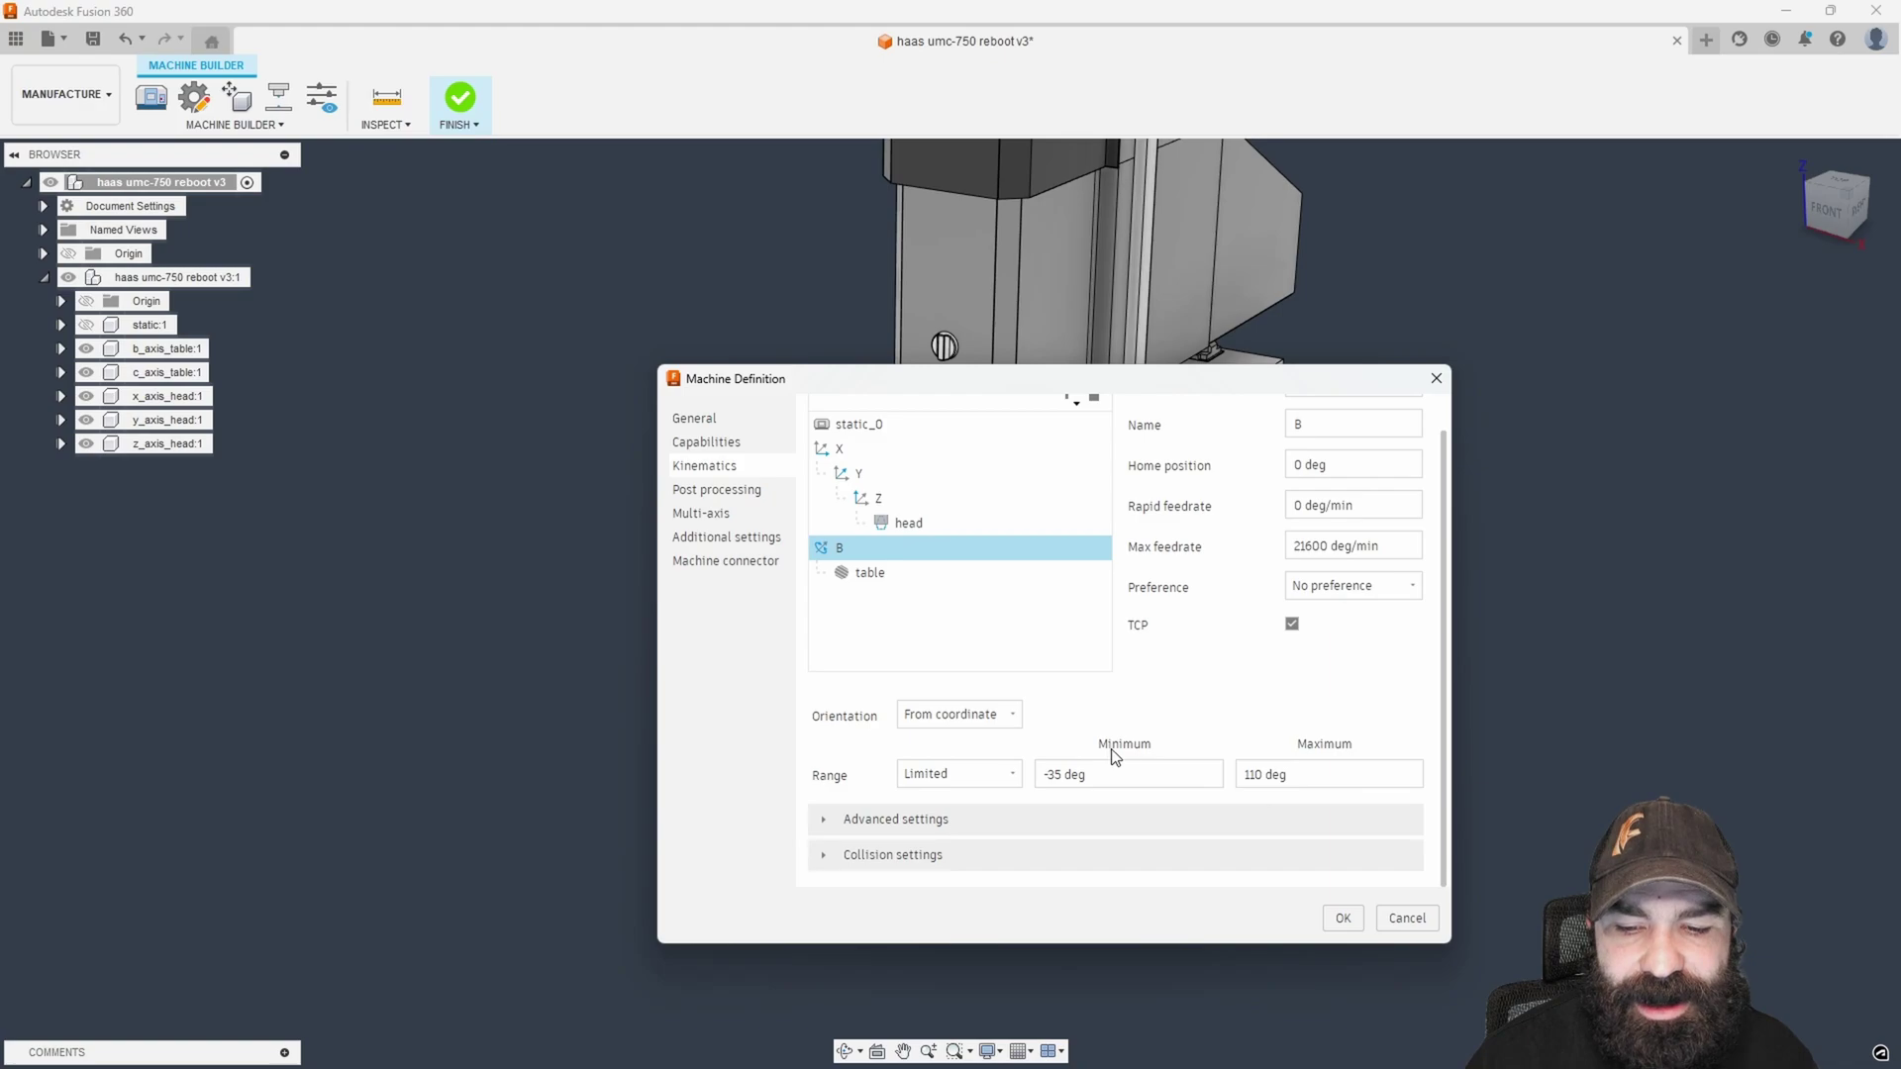
{"action": "scroll", "coordinate": [1224, 728], "scroll_direction": "up", "scroll_amount": 1}
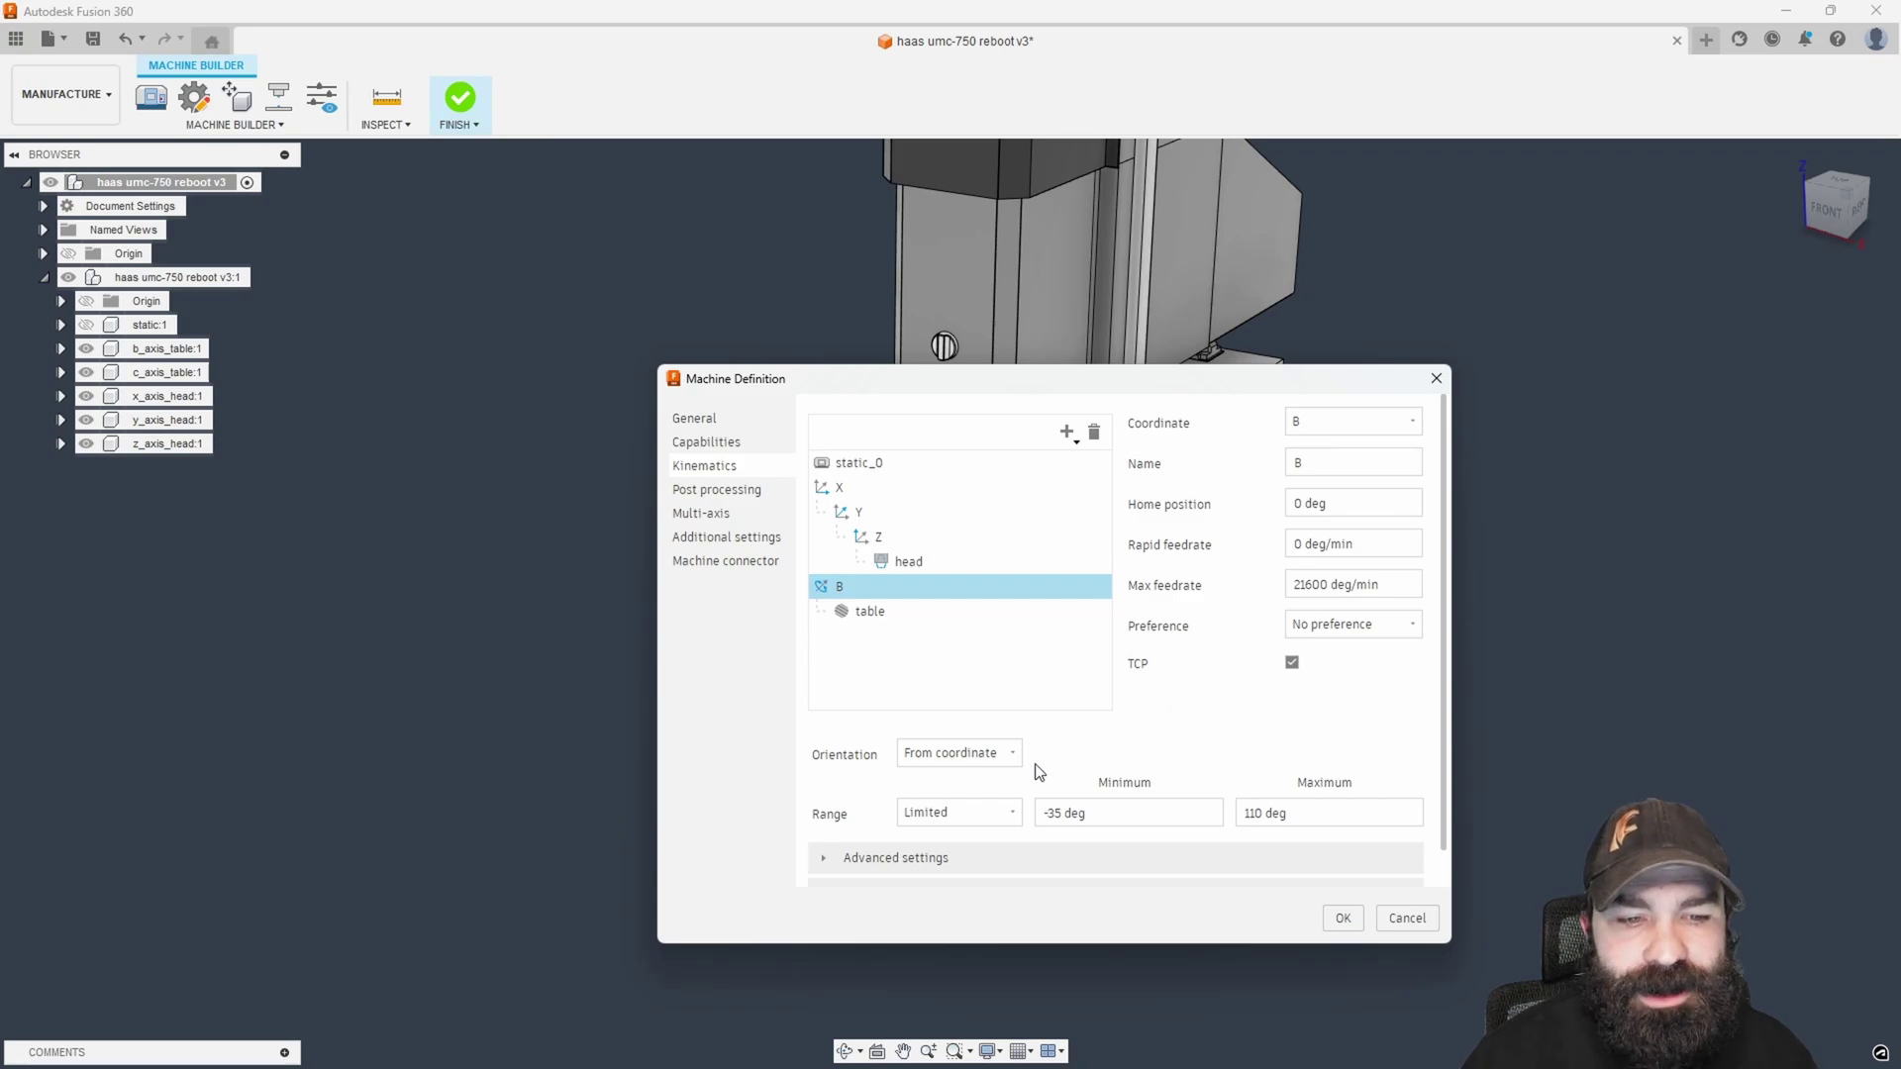
{"action": "left_click", "coordinate": [1344, 919]}
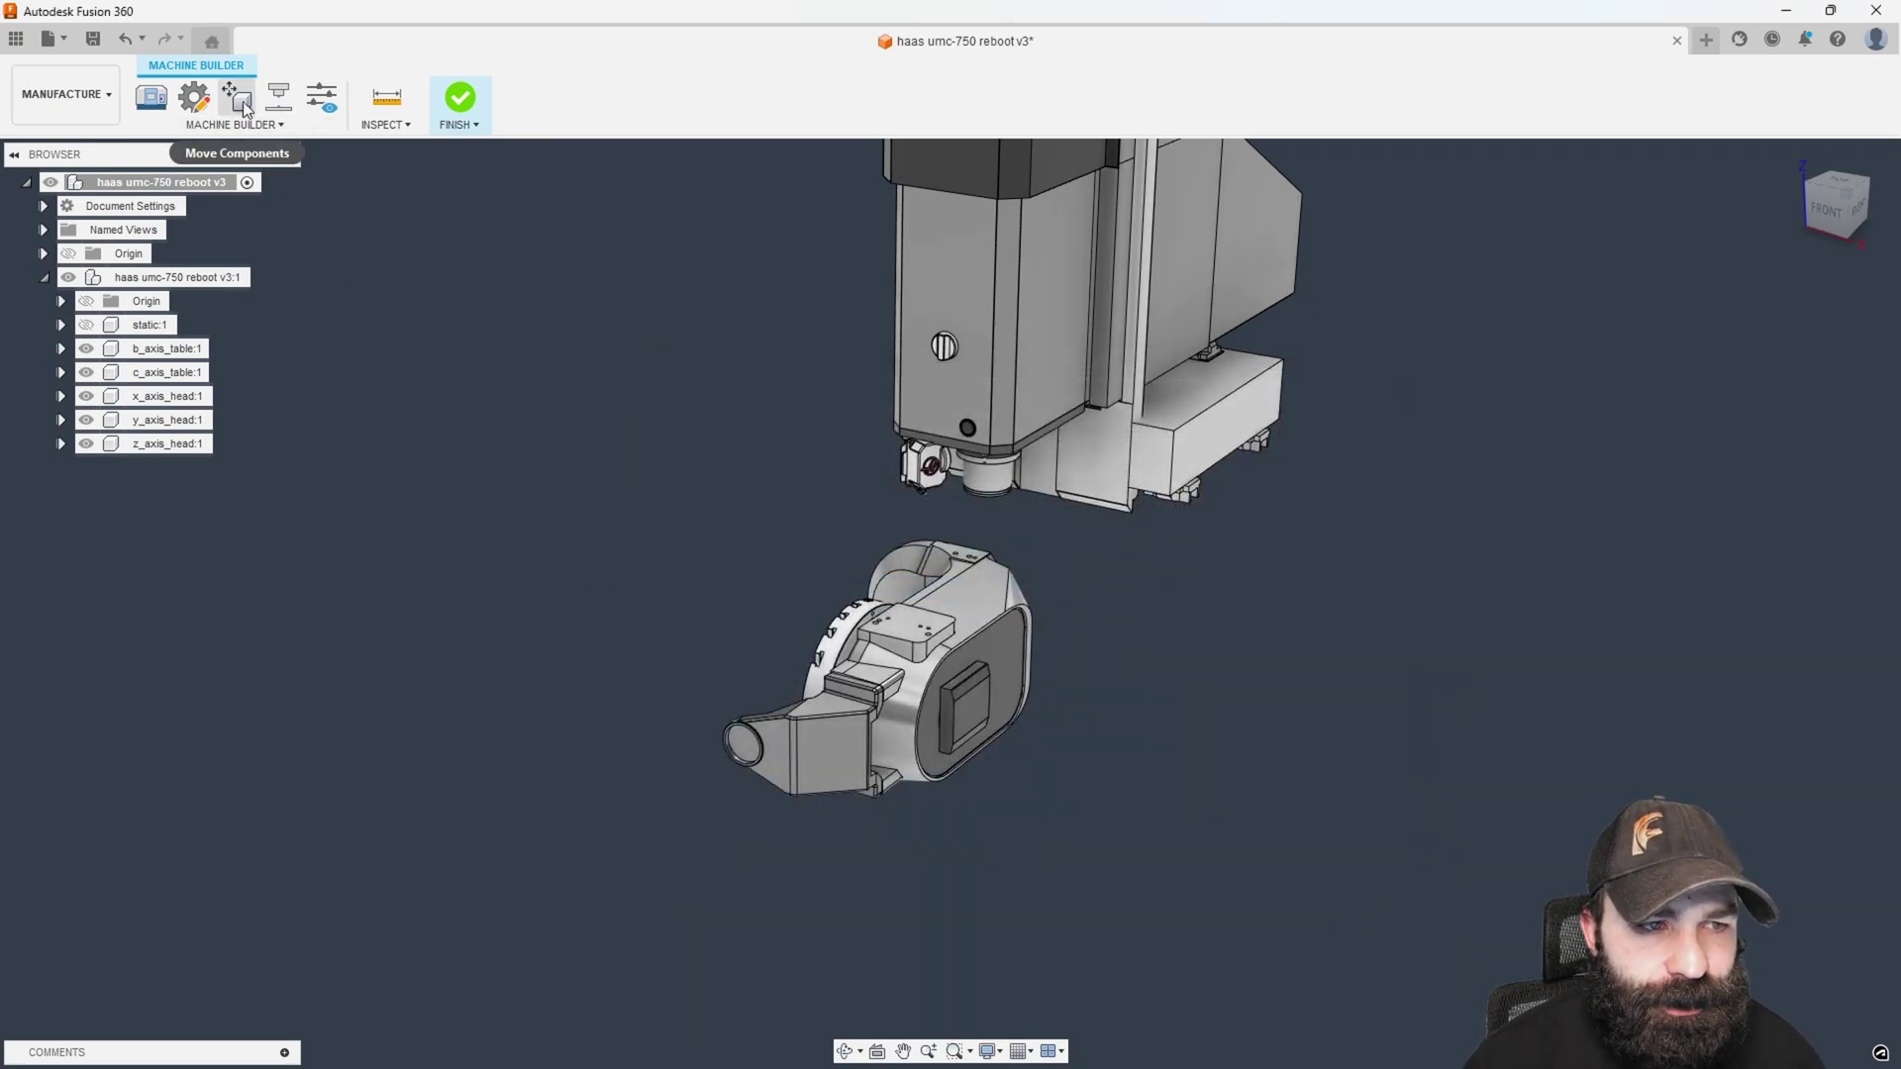
Place the Part attach point at a hole centre on the B-axis table's top plate.
{"action": "left_click", "coordinate": [282, 99]}
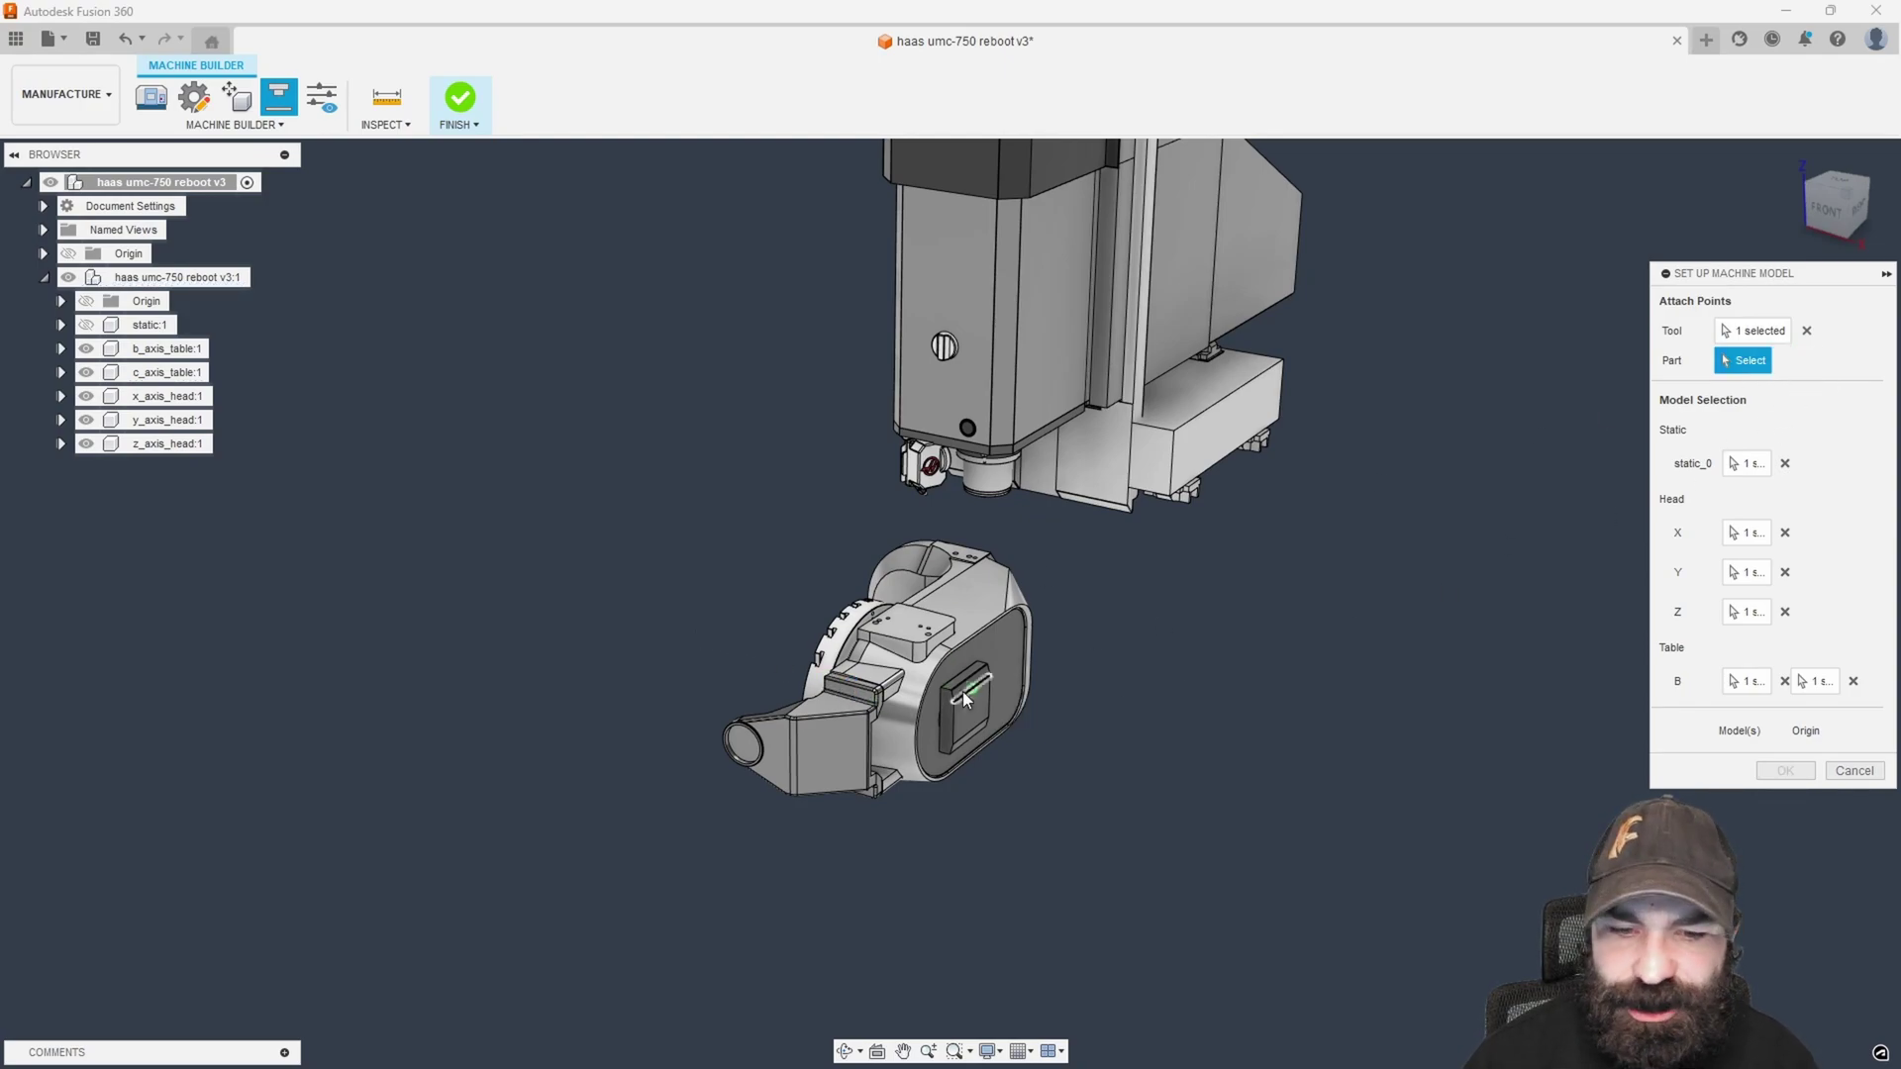
{"action": "scroll", "coordinate": [875, 606], "scroll_direction": "up", "scroll_amount": 10}
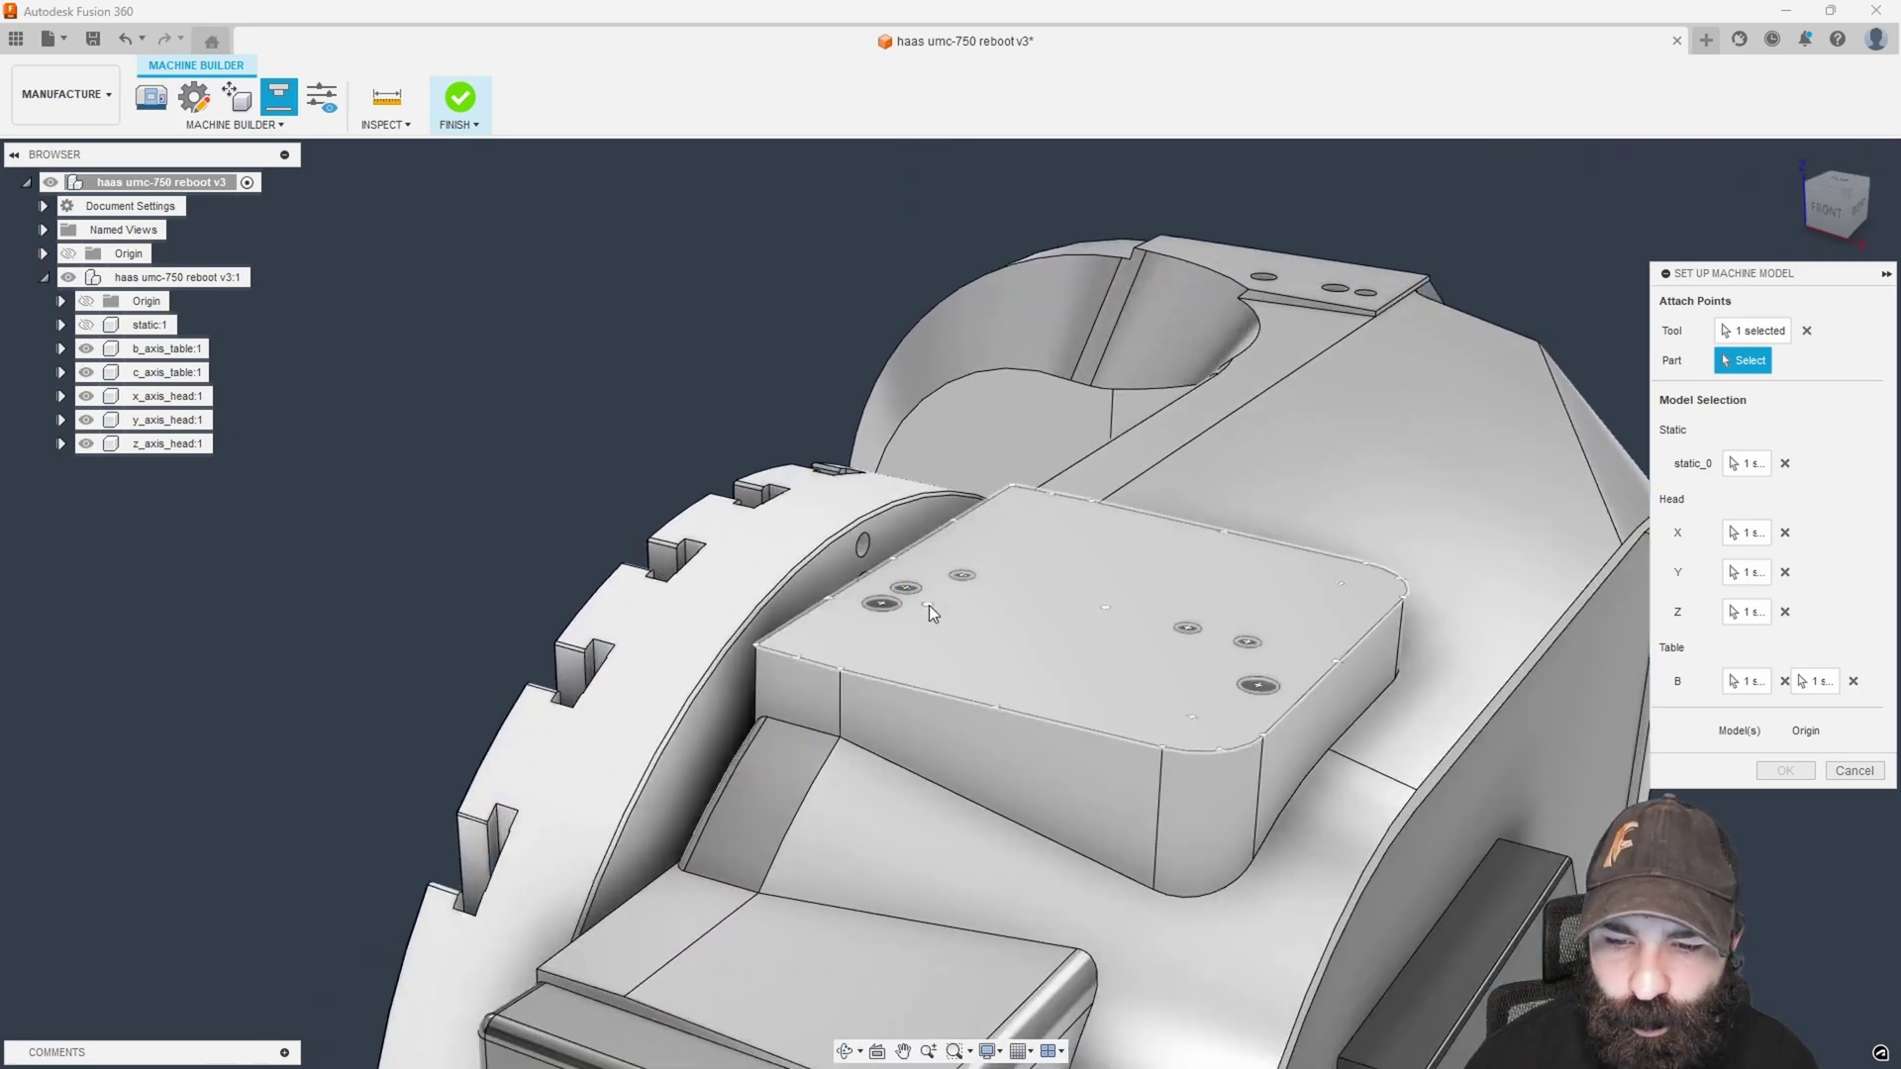
{"action": "middle_click_drag", "start_coordinate": [929, 604], "coordinate": [938, 657], "text": "shift"}
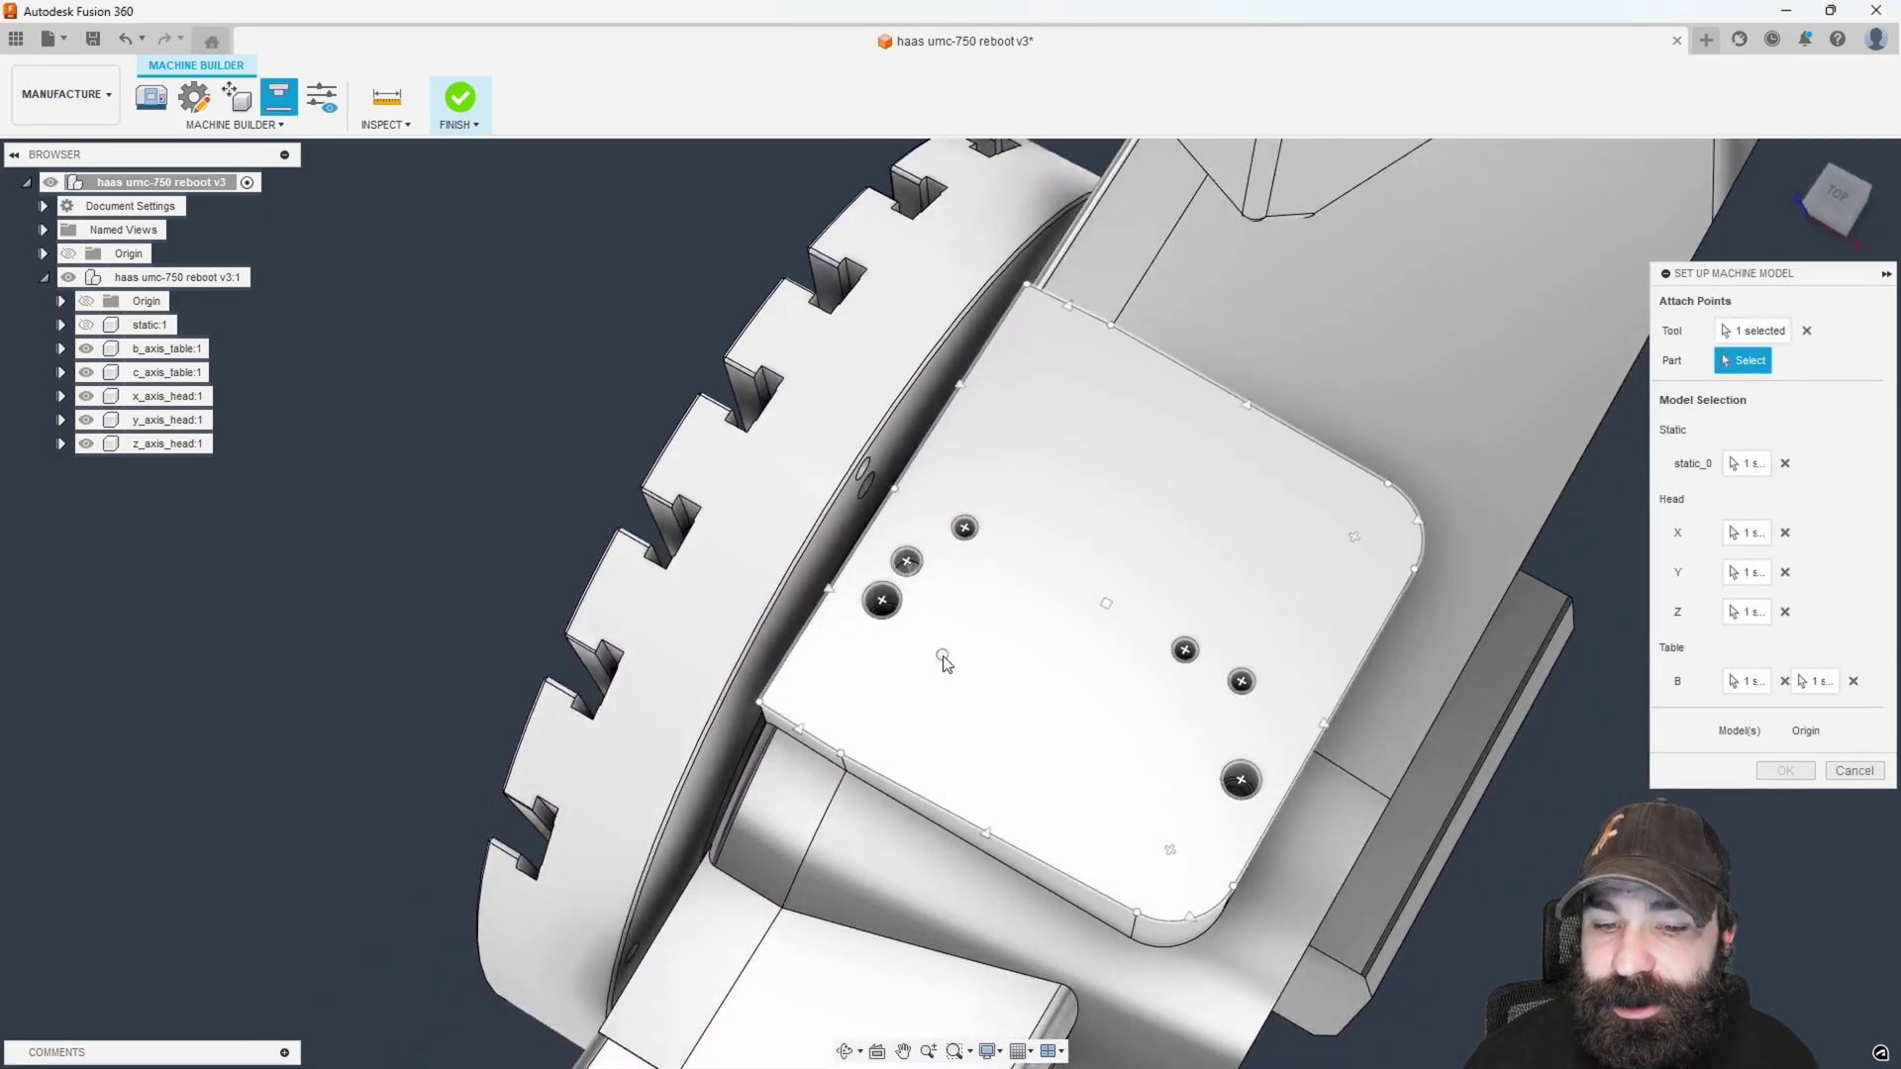
{"action": "left_click", "coordinate": [1108, 609]}
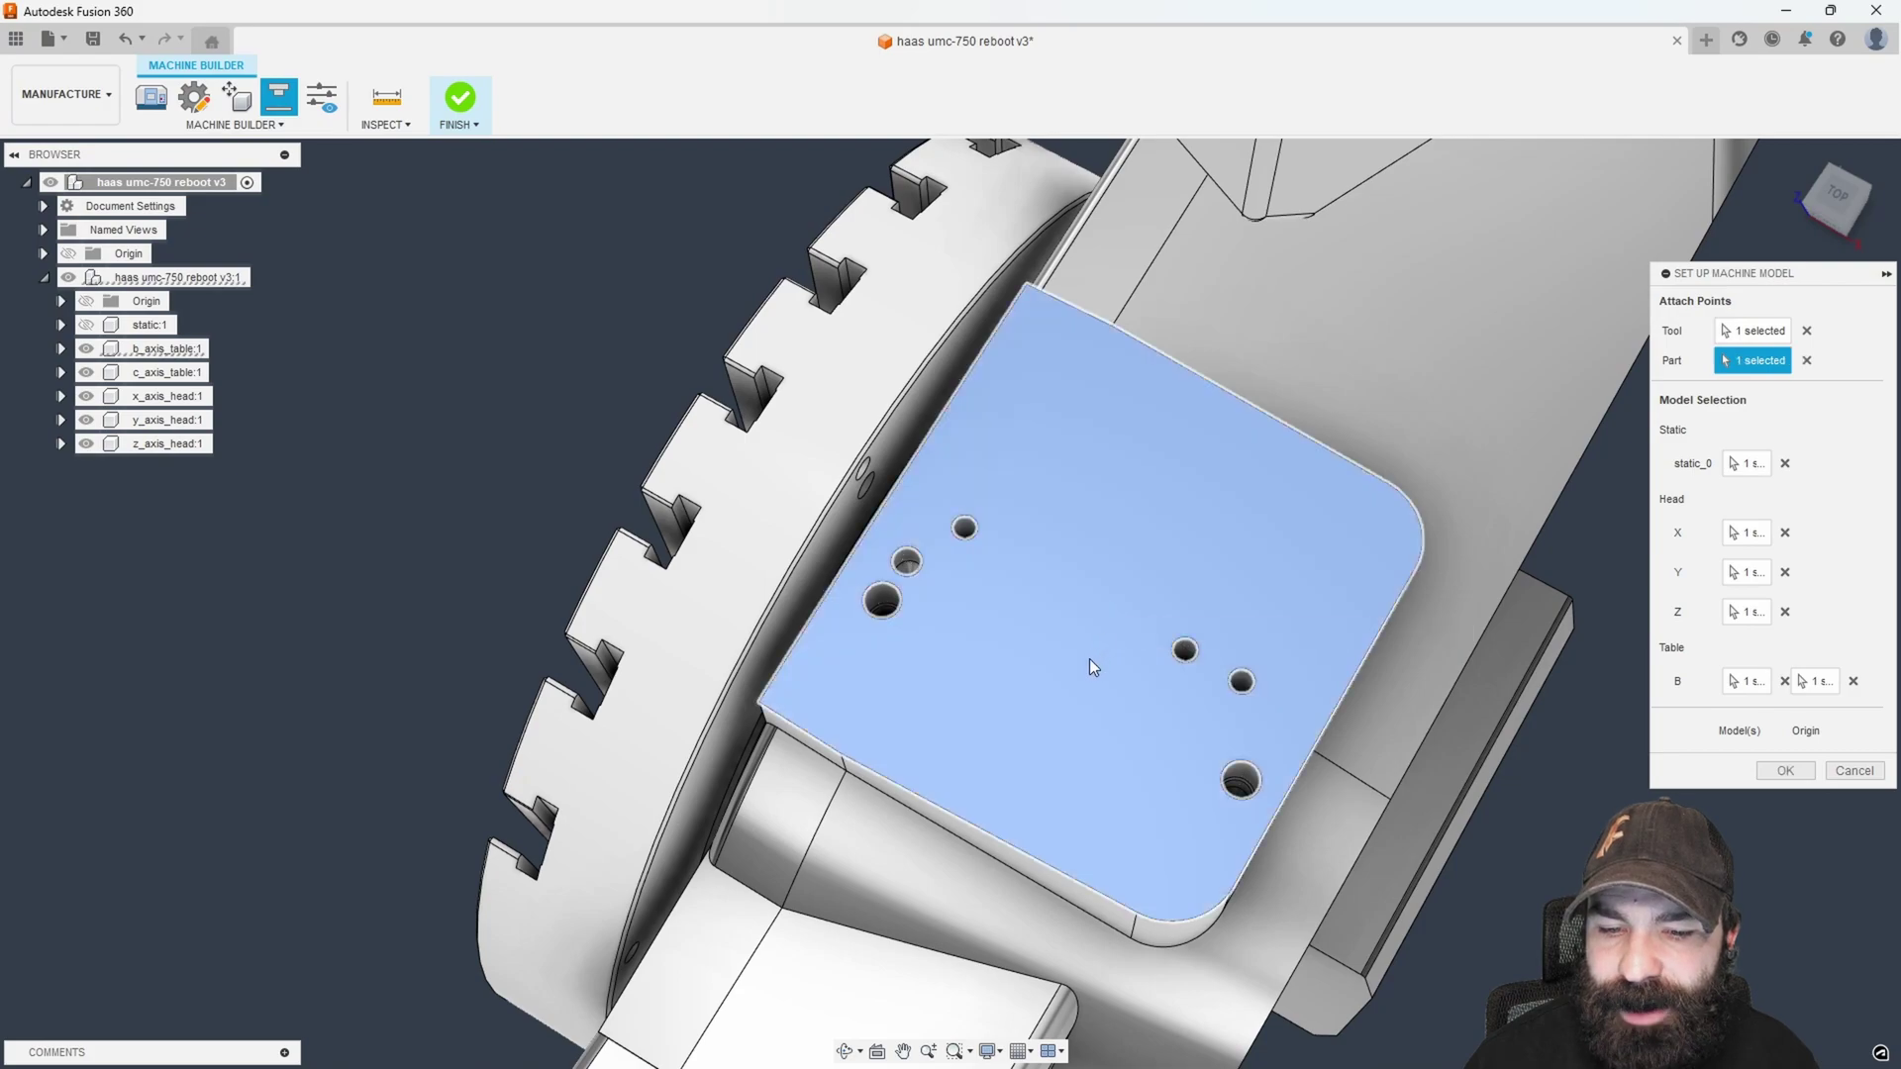
{"action": "middle_click_drag", "start_coordinate": [1089, 657], "coordinate": [1093, 642], "text": "shift"}
{"action": "left_click", "coordinate": [929, 581]}
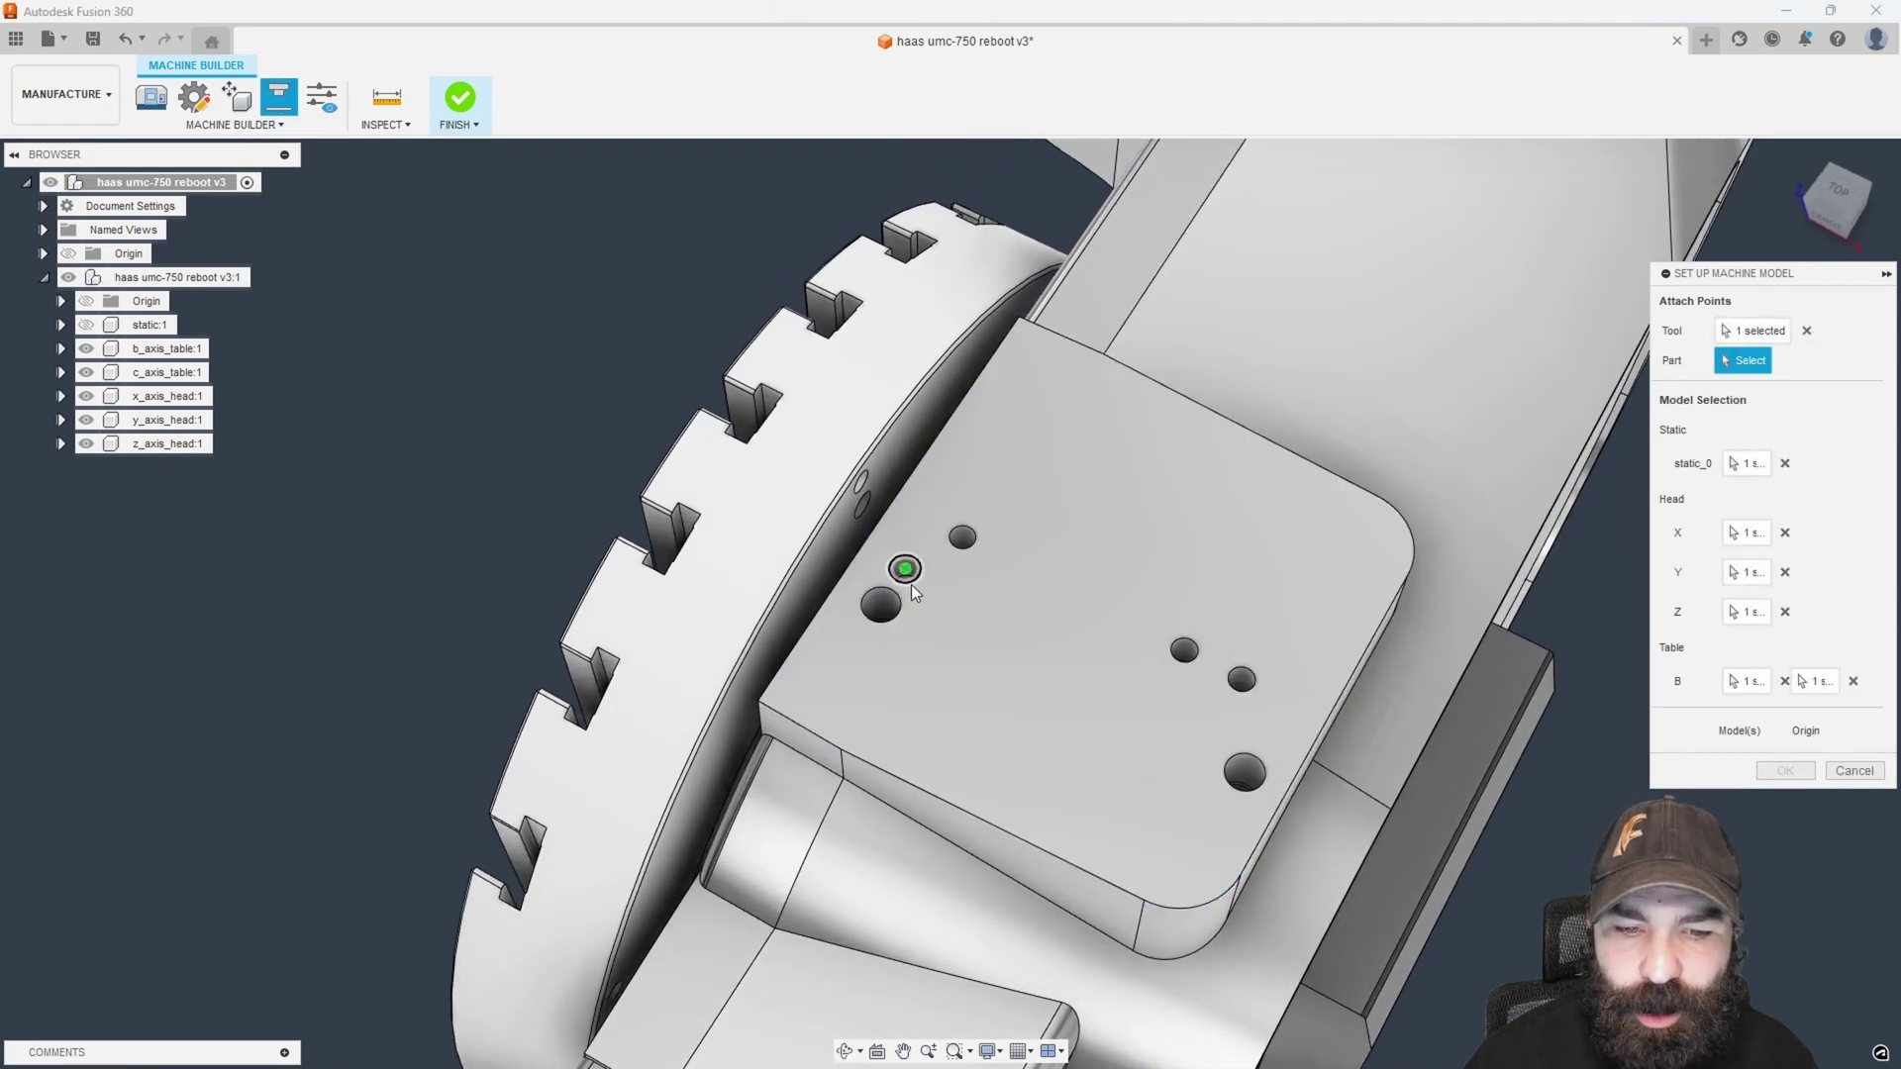
{"action": "left_click", "coordinate": [909, 584]}
{"action": "mouse_move", "coordinate": [937, 677]}
{"action": "middle_mouse_down", "text": "shift"}
{"action": "mouse_move", "coordinate": [985, 688]}
{"action": "mouse_move", "coordinate": [936, 646]}
{"action": "mouse_move", "coordinate": [940, 663]}
{"action": "middle_mouse_up", "text": "shift"}
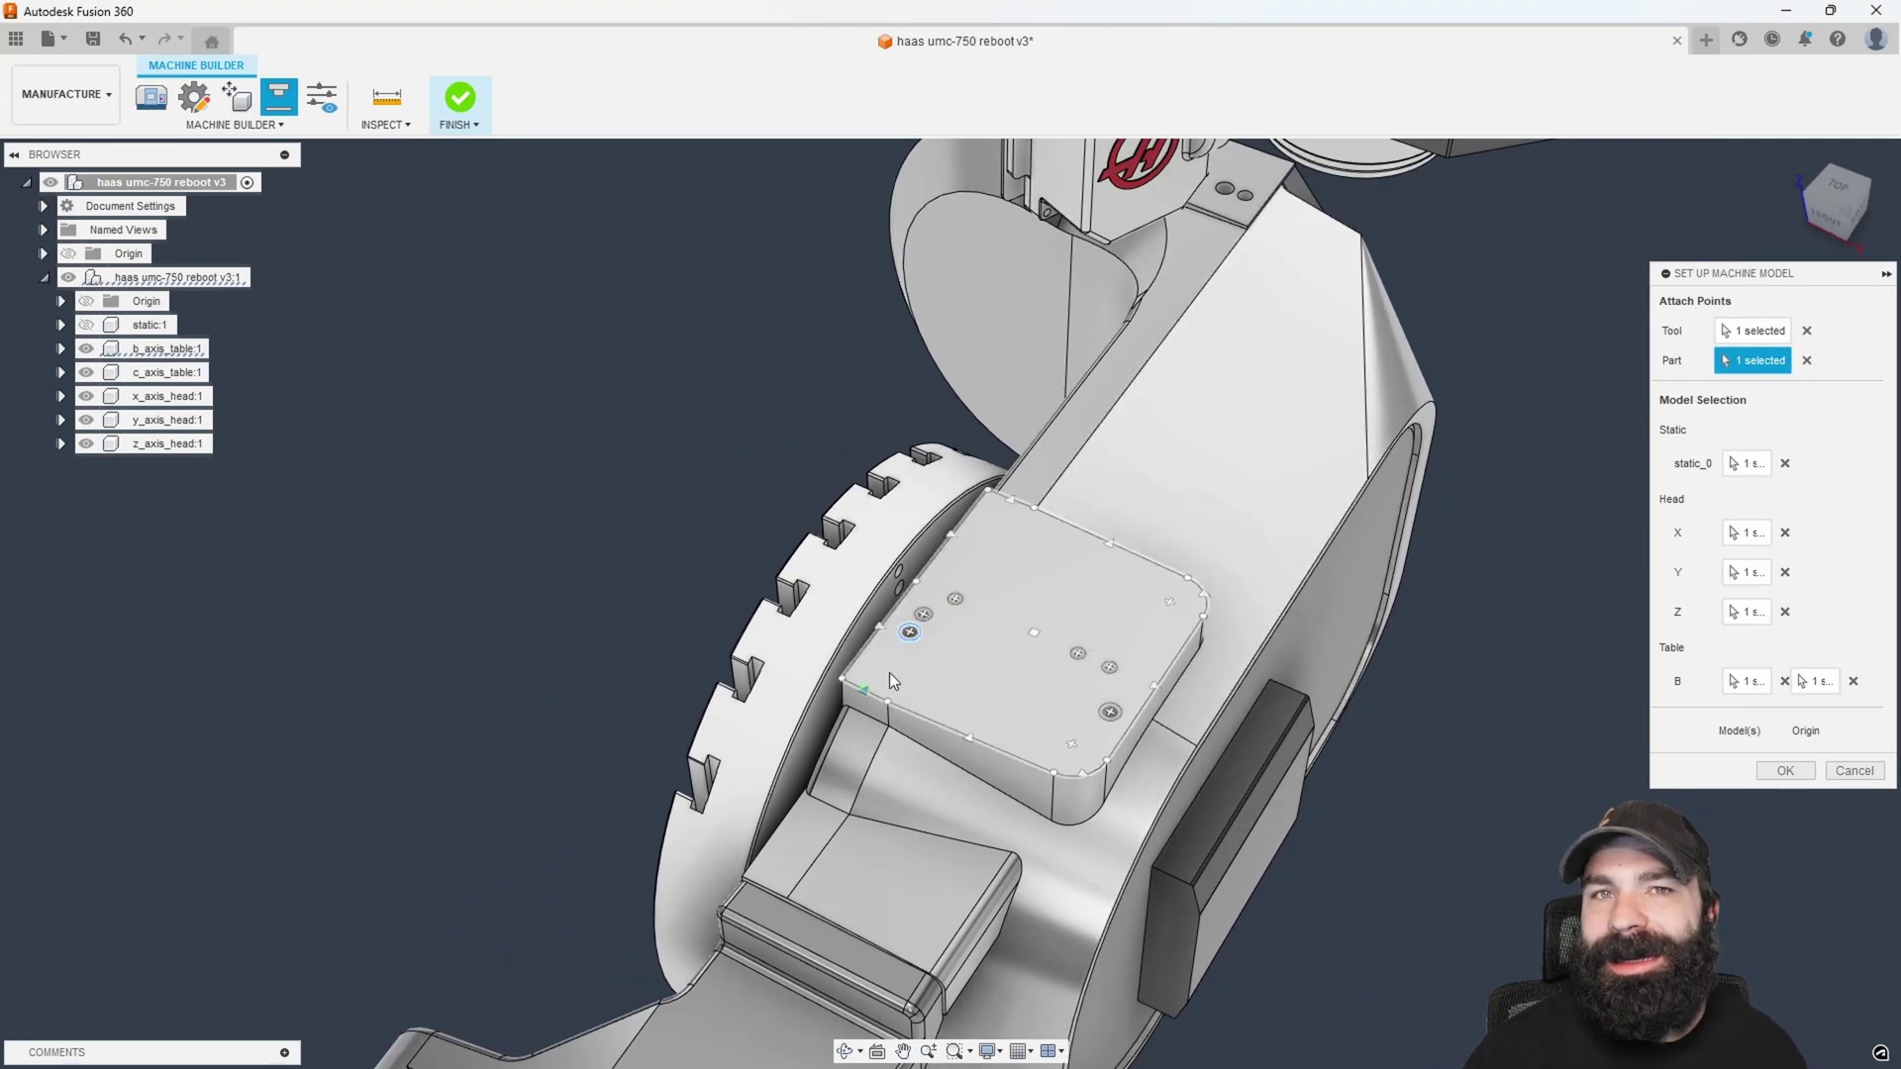
{"action": "middle_click_drag", "start_coordinate": [889, 673], "coordinate": [1004, 579], "text": "shift"}
{"action": "left_click", "coordinate": [1785, 770]}
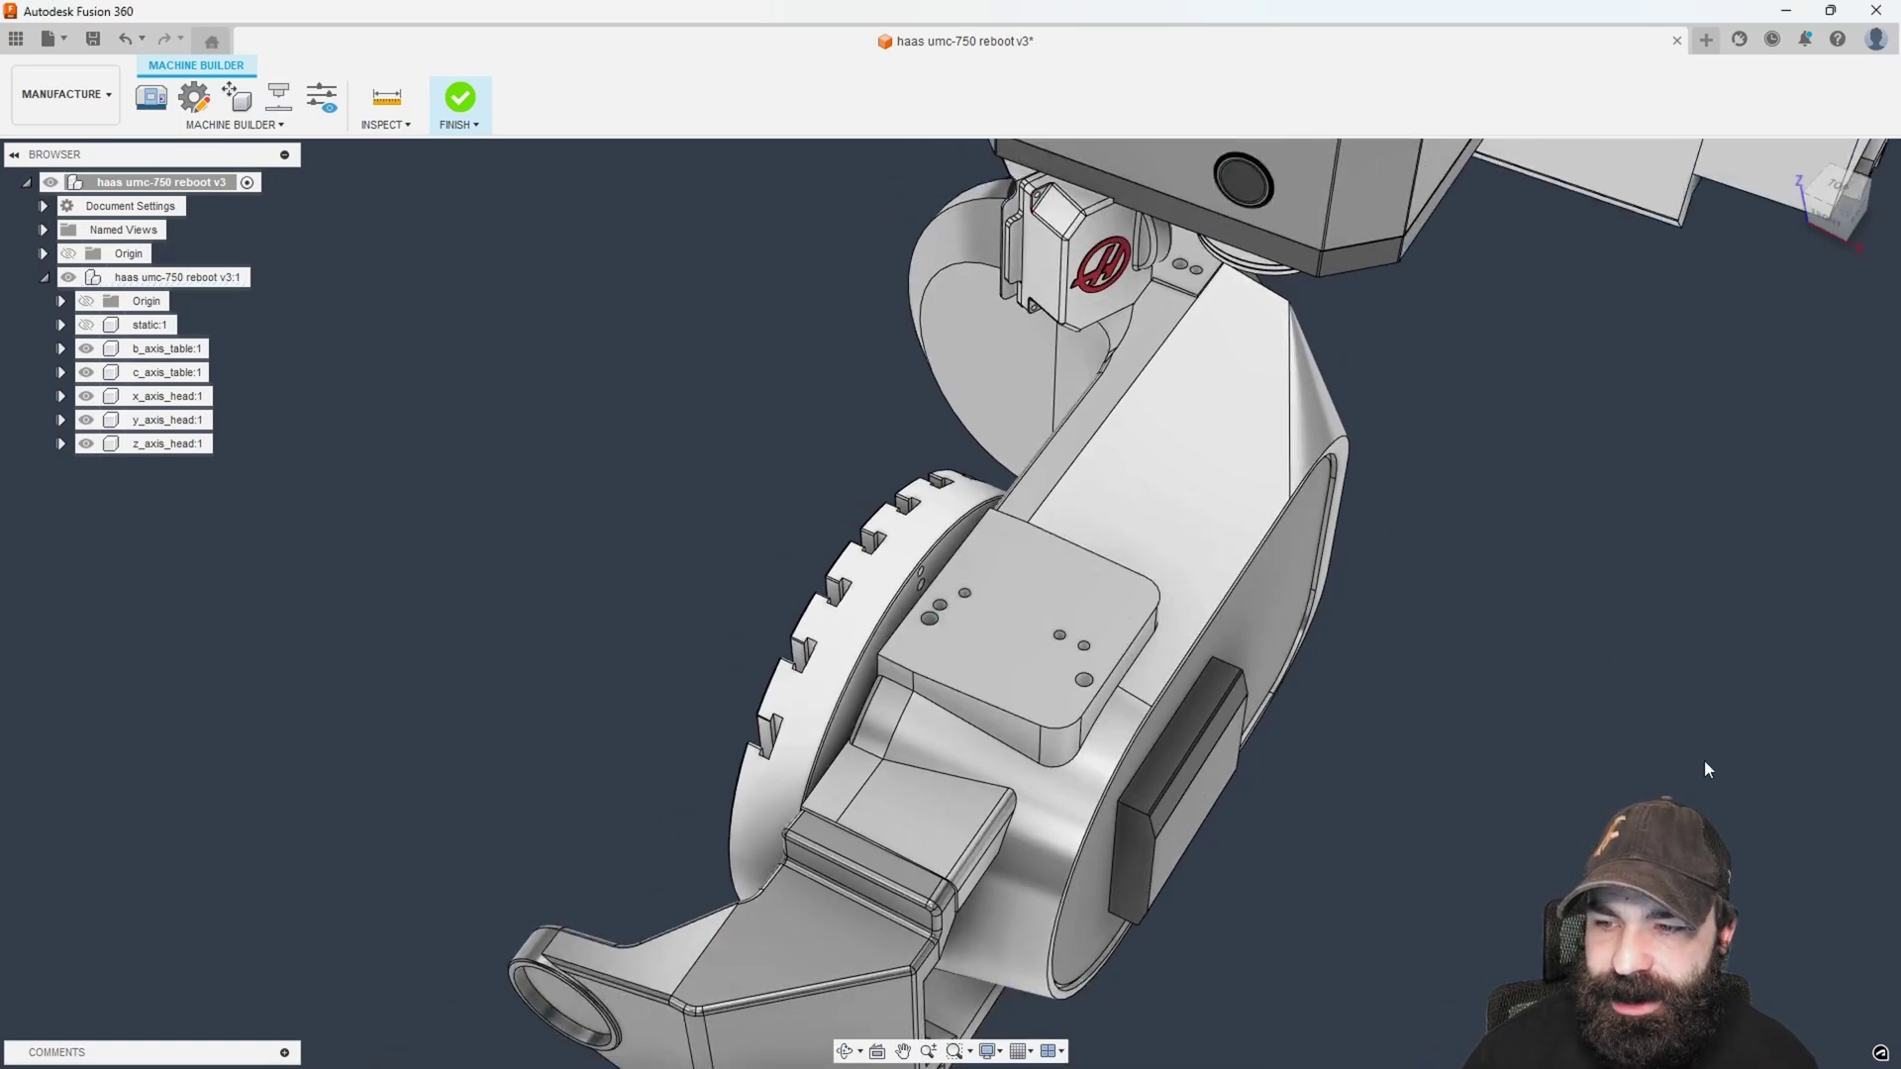
{"action": "left_click", "coordinate": [324, 107]}
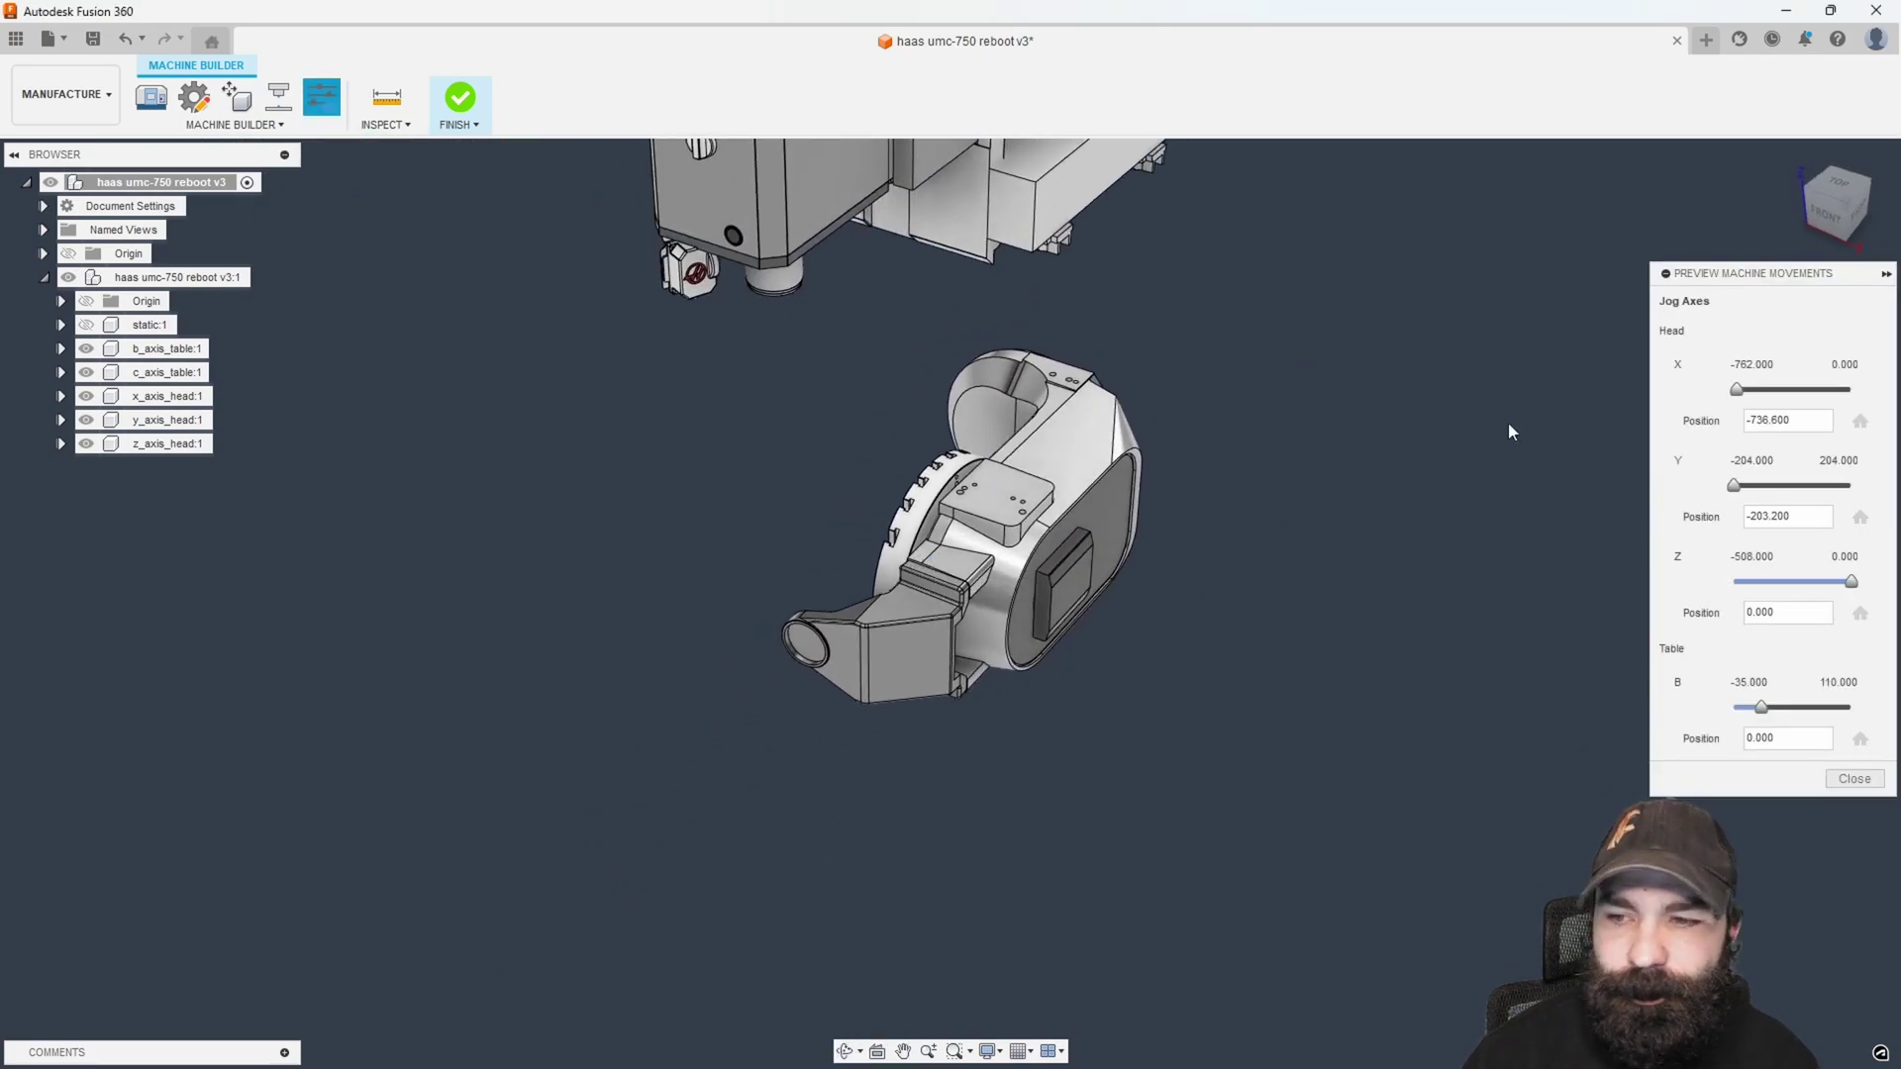
{"action": "mouse_move", "coordinate": [1735, 389]}
{"action": "left_mouse_down"}
{"action": "mouse_move", "coordinate": [1839, 396]}
{"action": "mouse_move", "coordinate": [1724, 392]}
{"action": "left_mouse_up"}
{"action": "left_click_drag", "start_coordinate": [1734, 485], "coordinate": [1689, 485]}
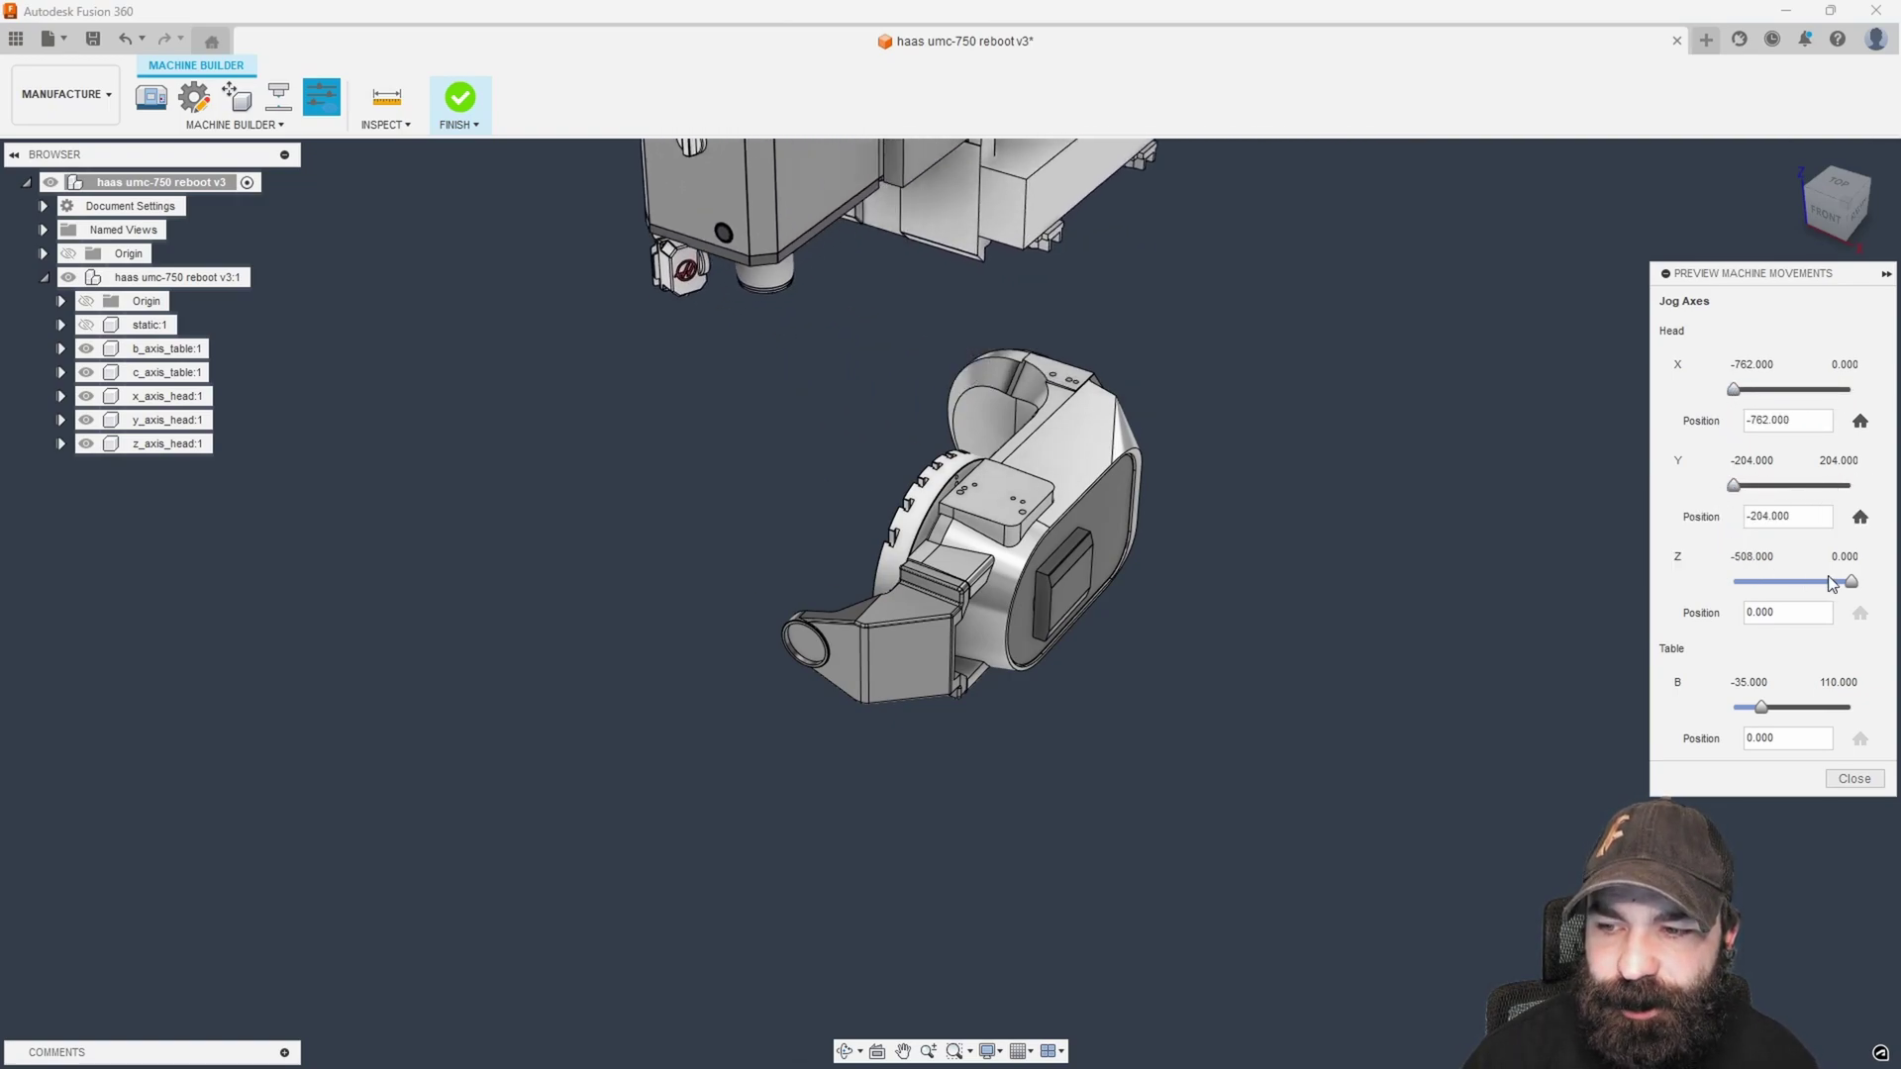
{"action": "left_click_drag", "start_coordinate": [1838, 583], "coordinate": [1800, 594]}
{"action": "left_click", "coordinate": [1860, 613]}
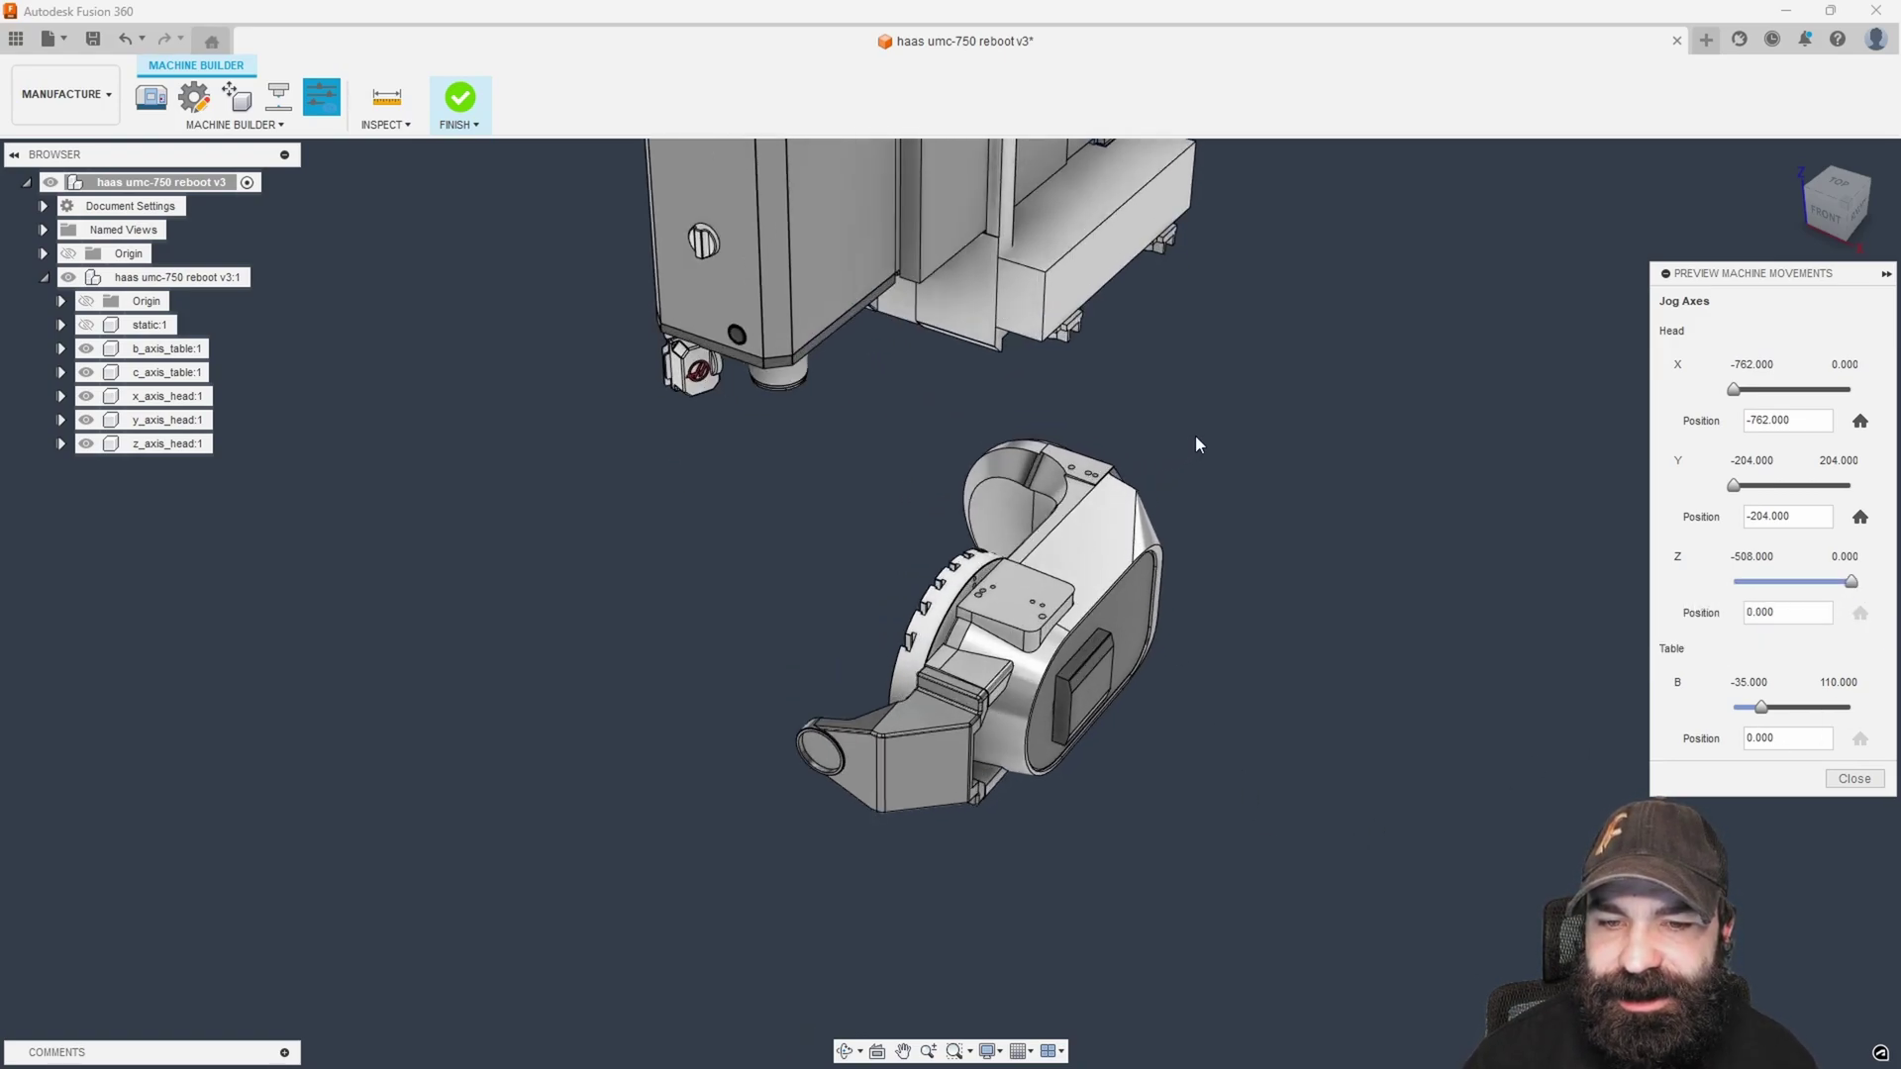
{"action": "middle_click_drag", "start_coordinate": [1196, 444], "coordinate": [1196, 414], "text": "shift"}
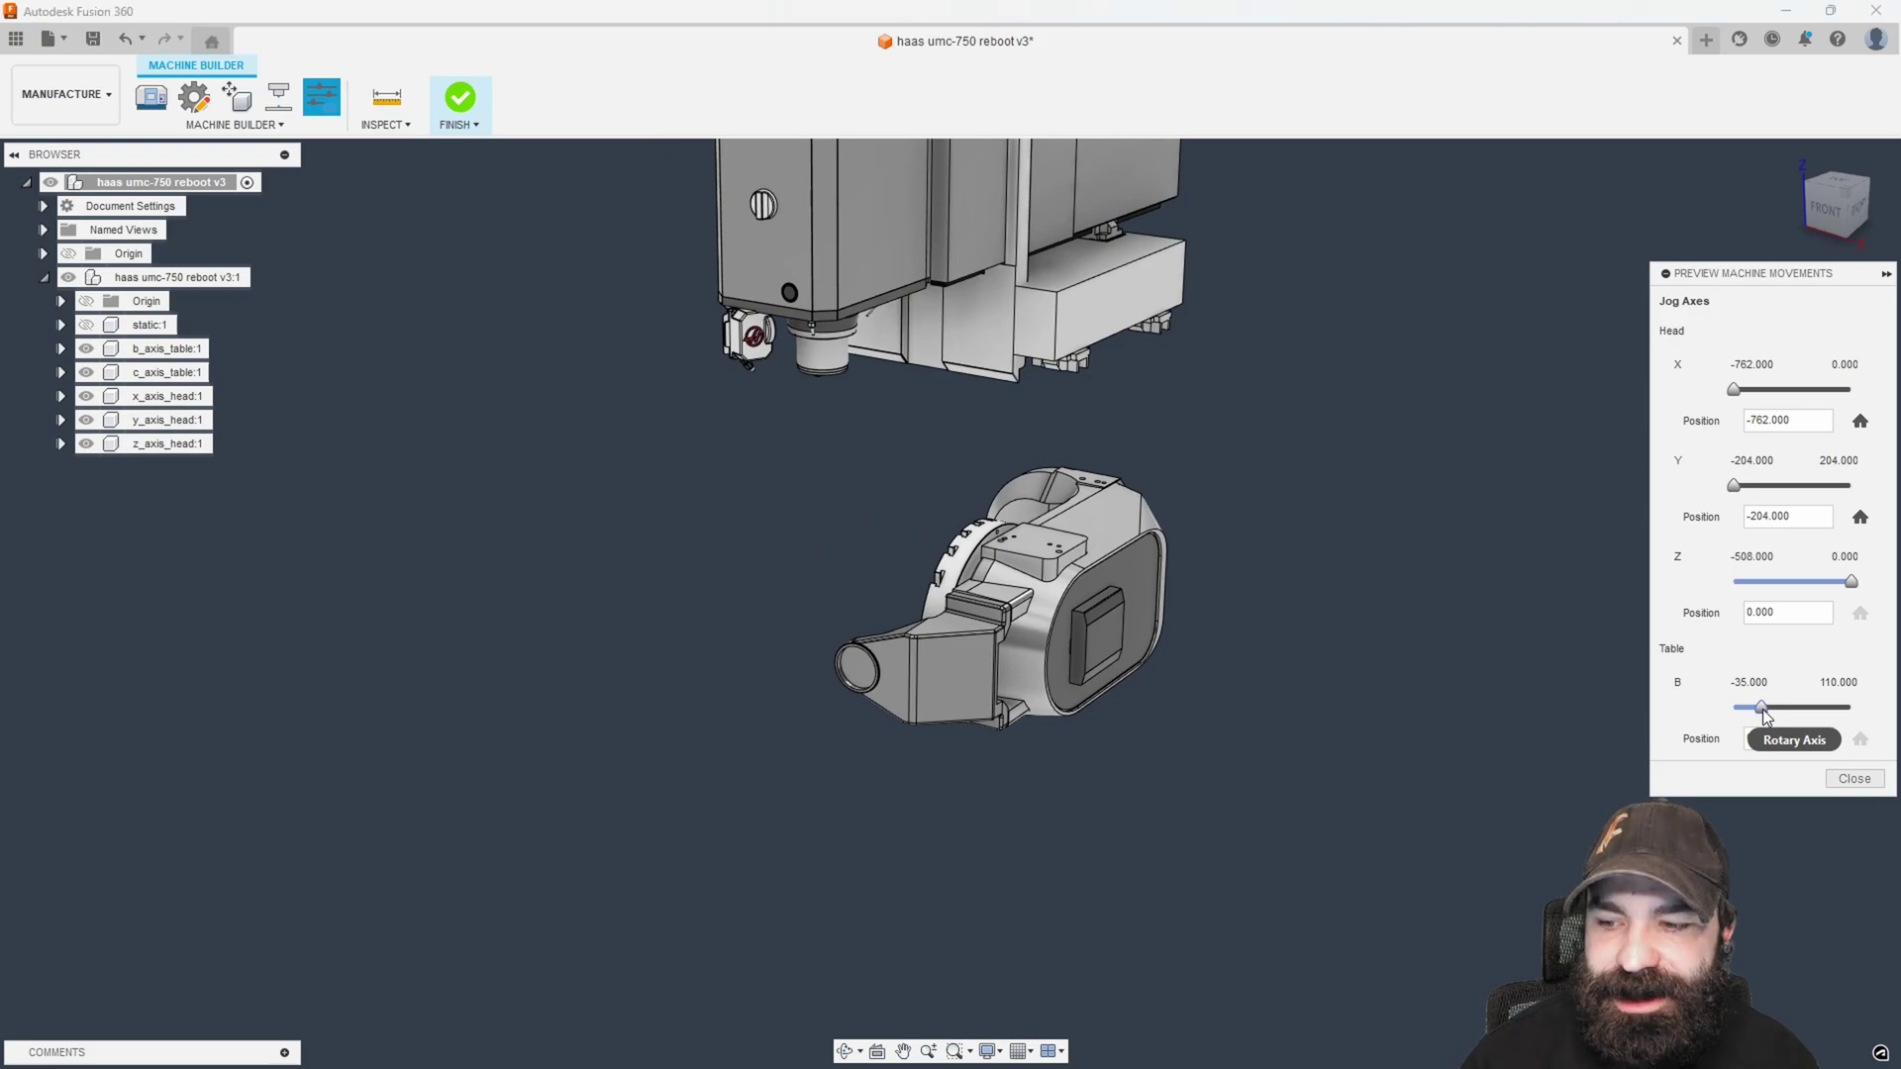
{"action": "left_click_drag", "start_coordinate": [1762, 709], "coordinate": [1727, 709]}
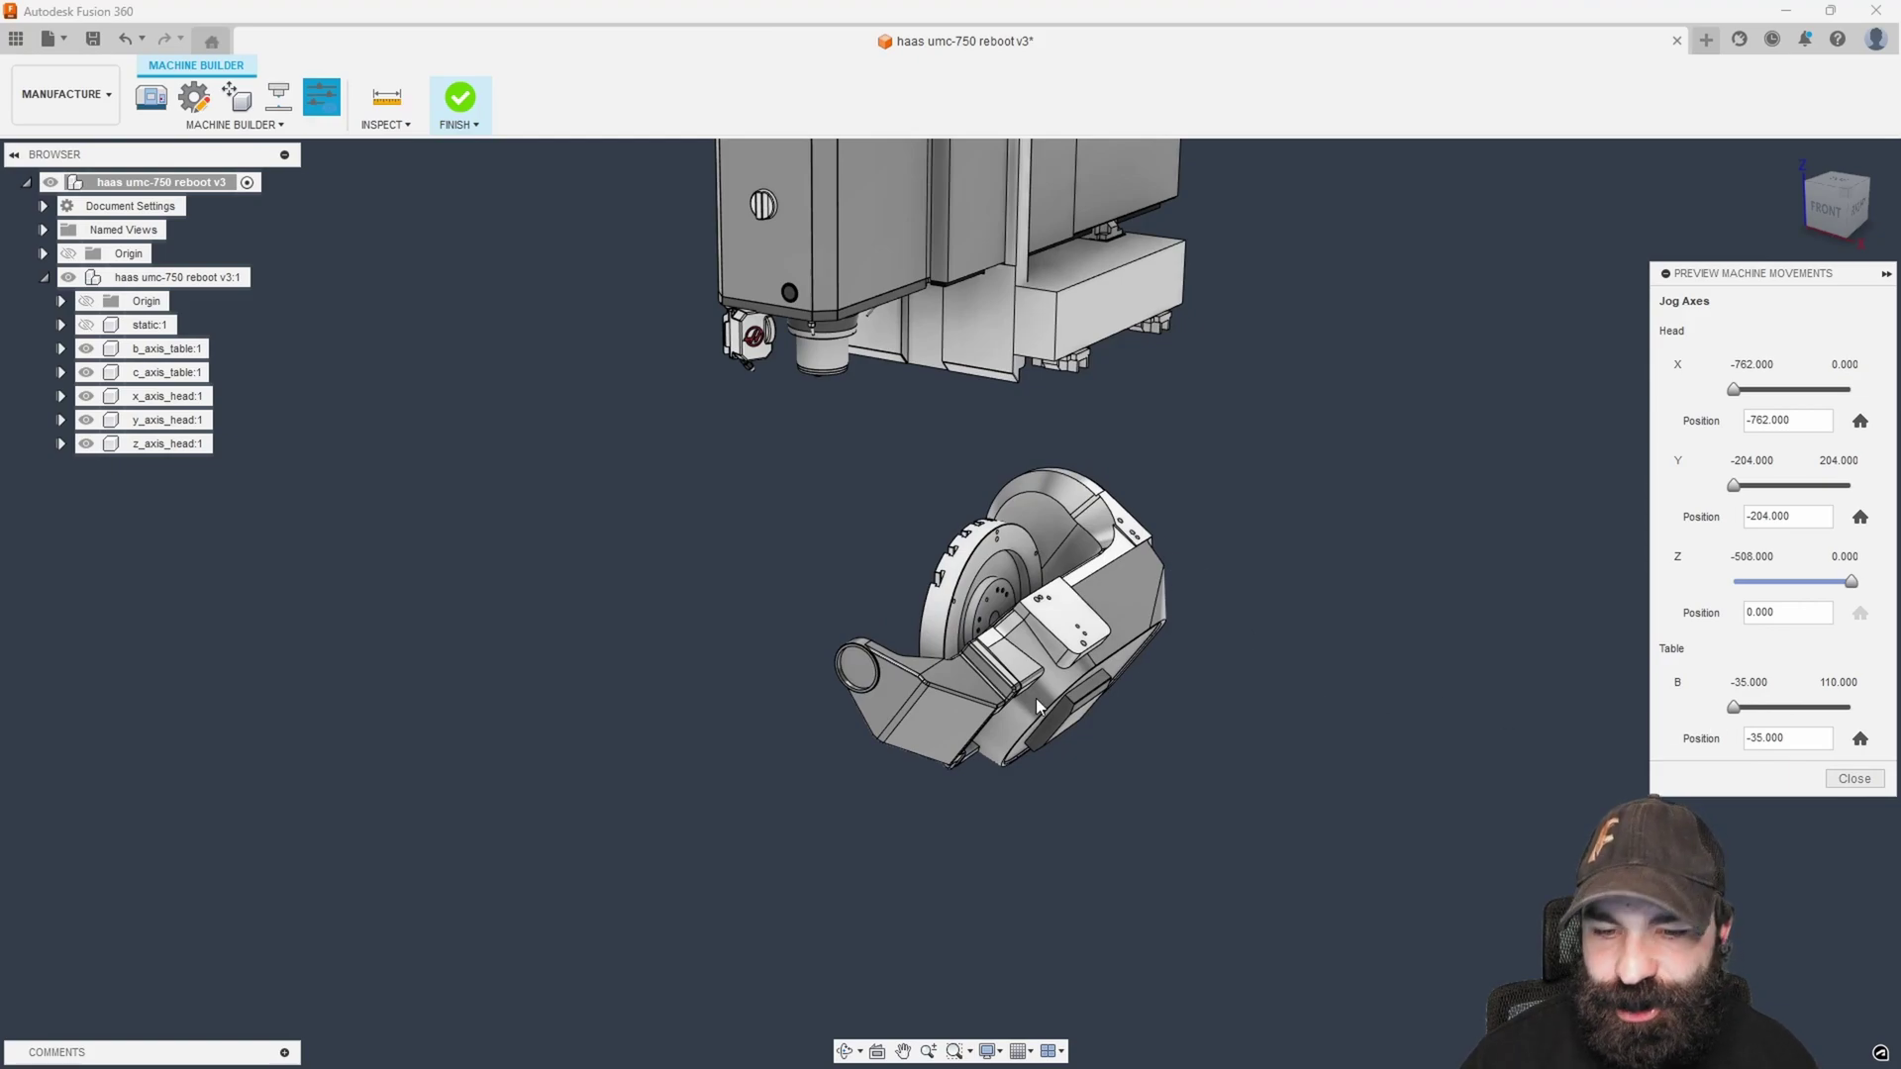
{"action": "middle_click_drag", "start_coordinate": [1040, 699], "coordinate": [998, 540], "text": "shift"}
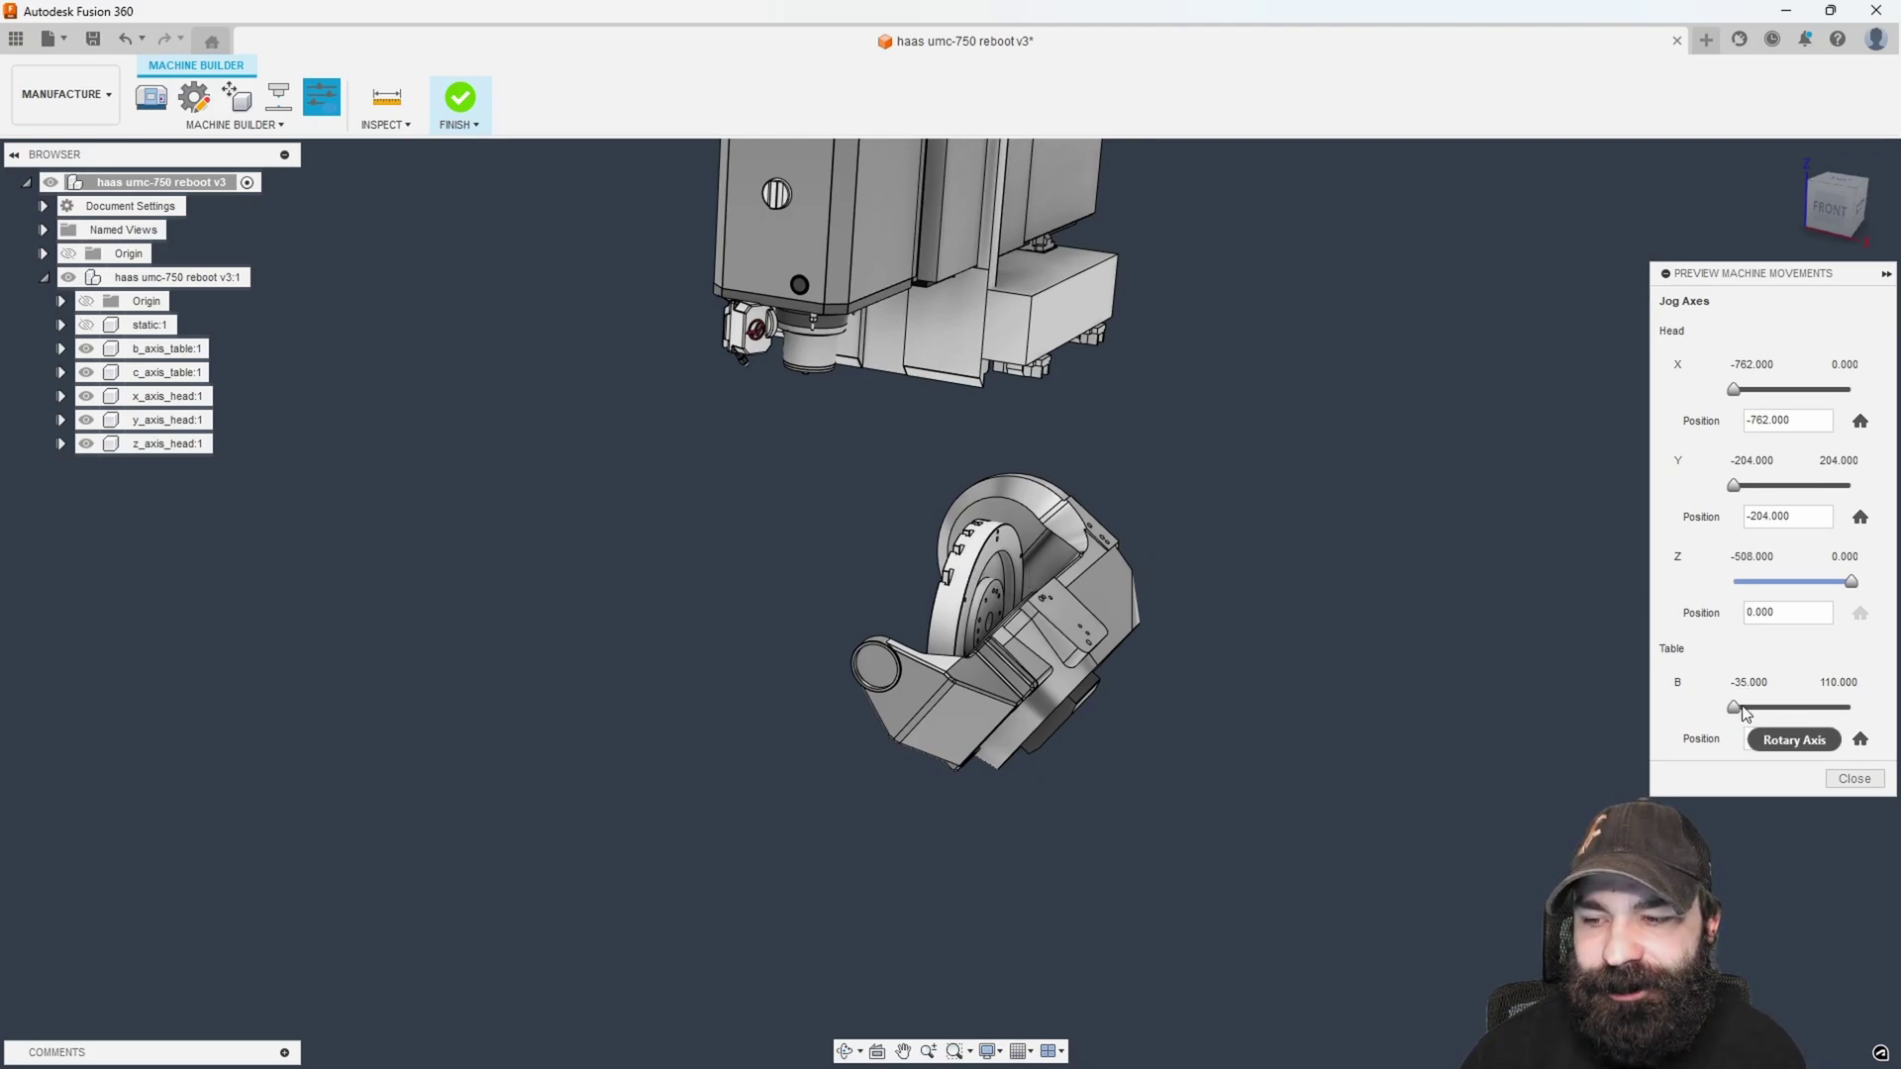
{"action": "left_click_drag", "start_coordinate": [1733, 708], "coordinate": [1863, 717]}
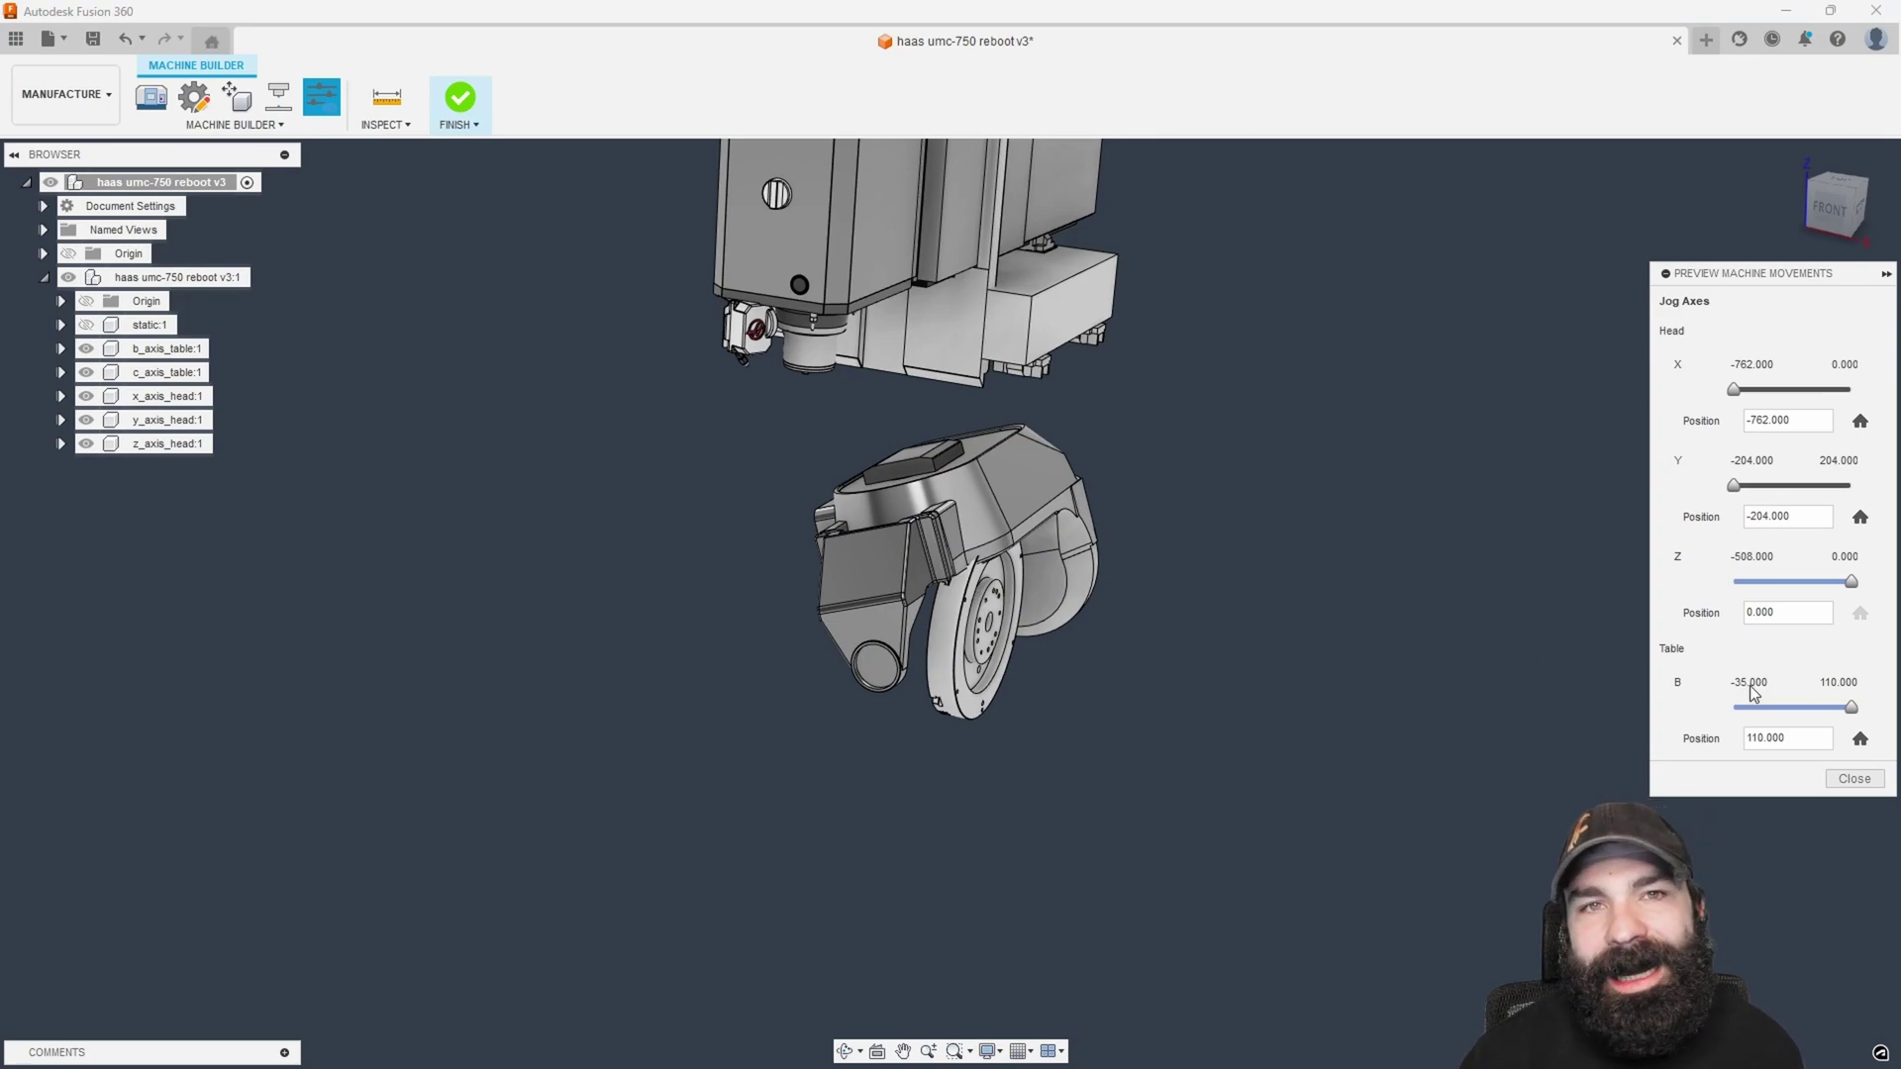
{"action": "left_click", "coordinate": [1855, 779]}
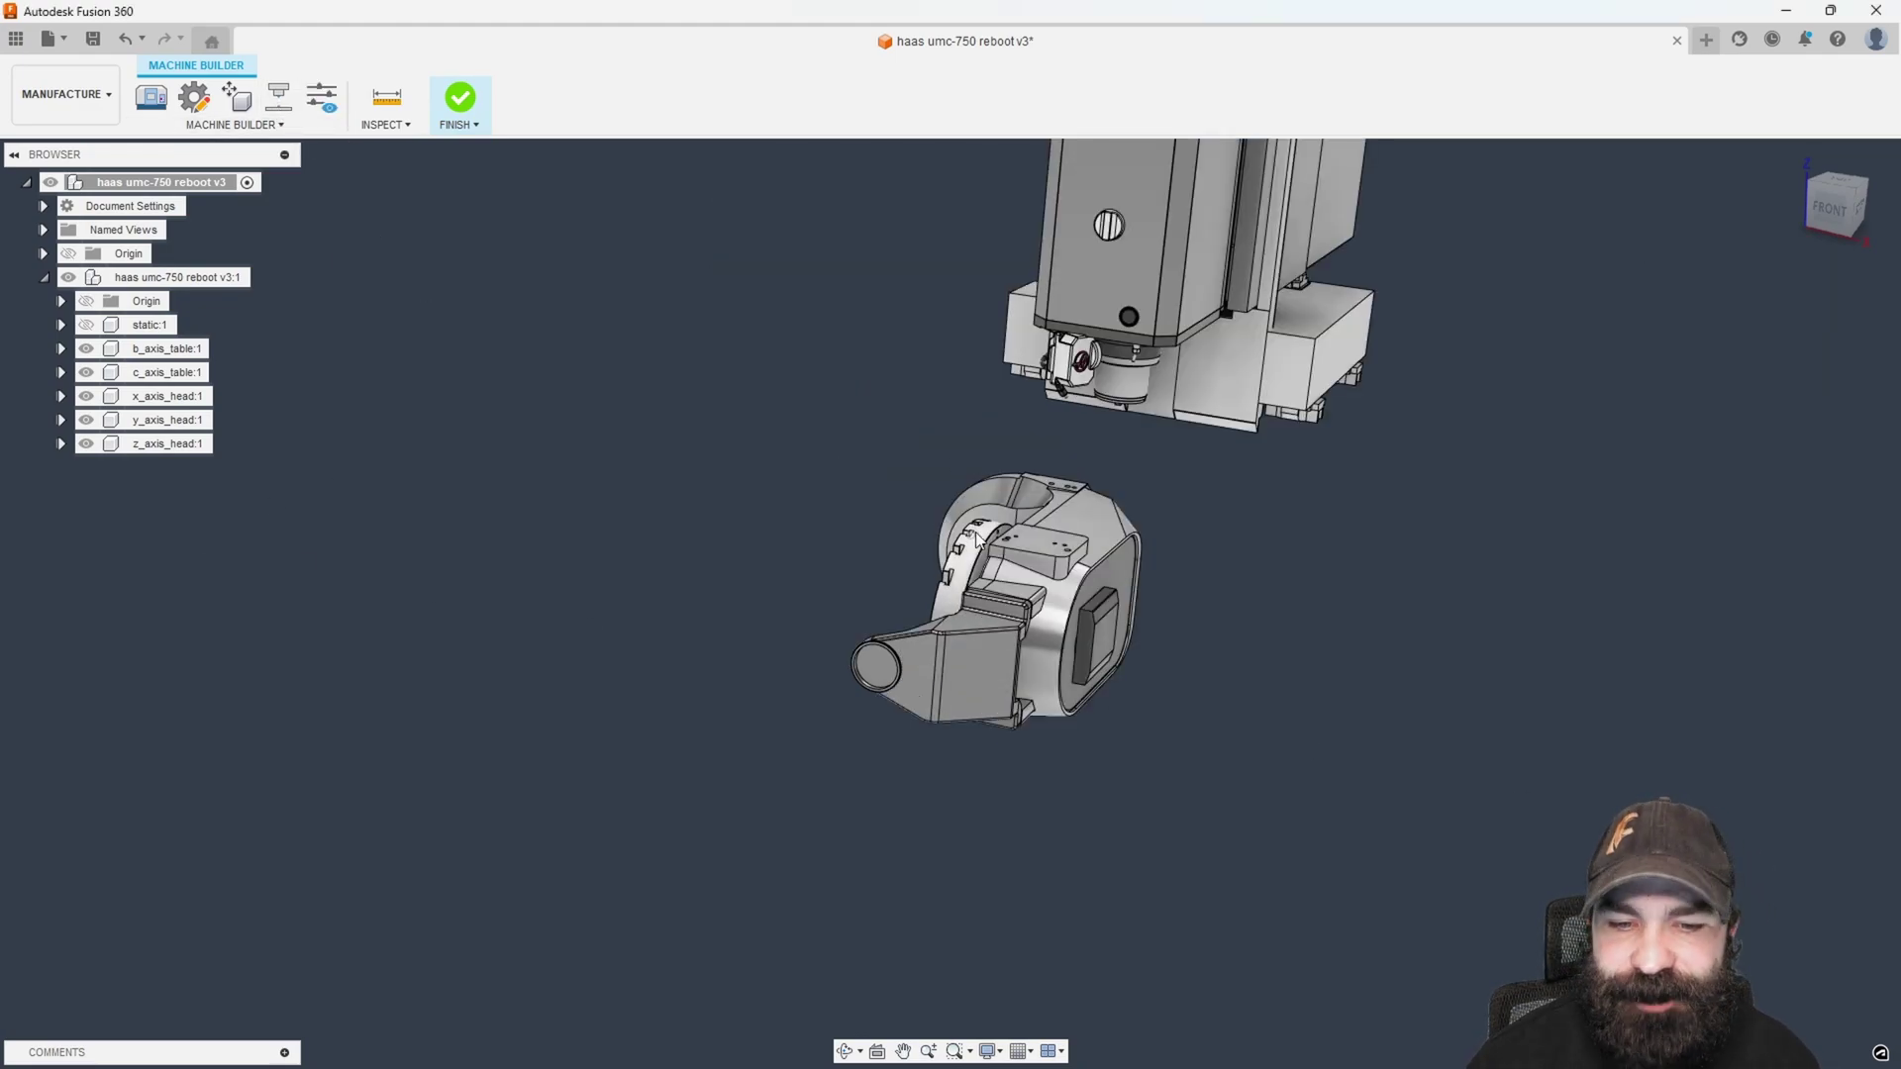
Add c_axis_table:1 to the Table B bodies in Set Up Machine Model.
{"action": "left_click", "coordinate": [280, 99]}
{"action": "left_click", "coordinate": [1743, 683]}
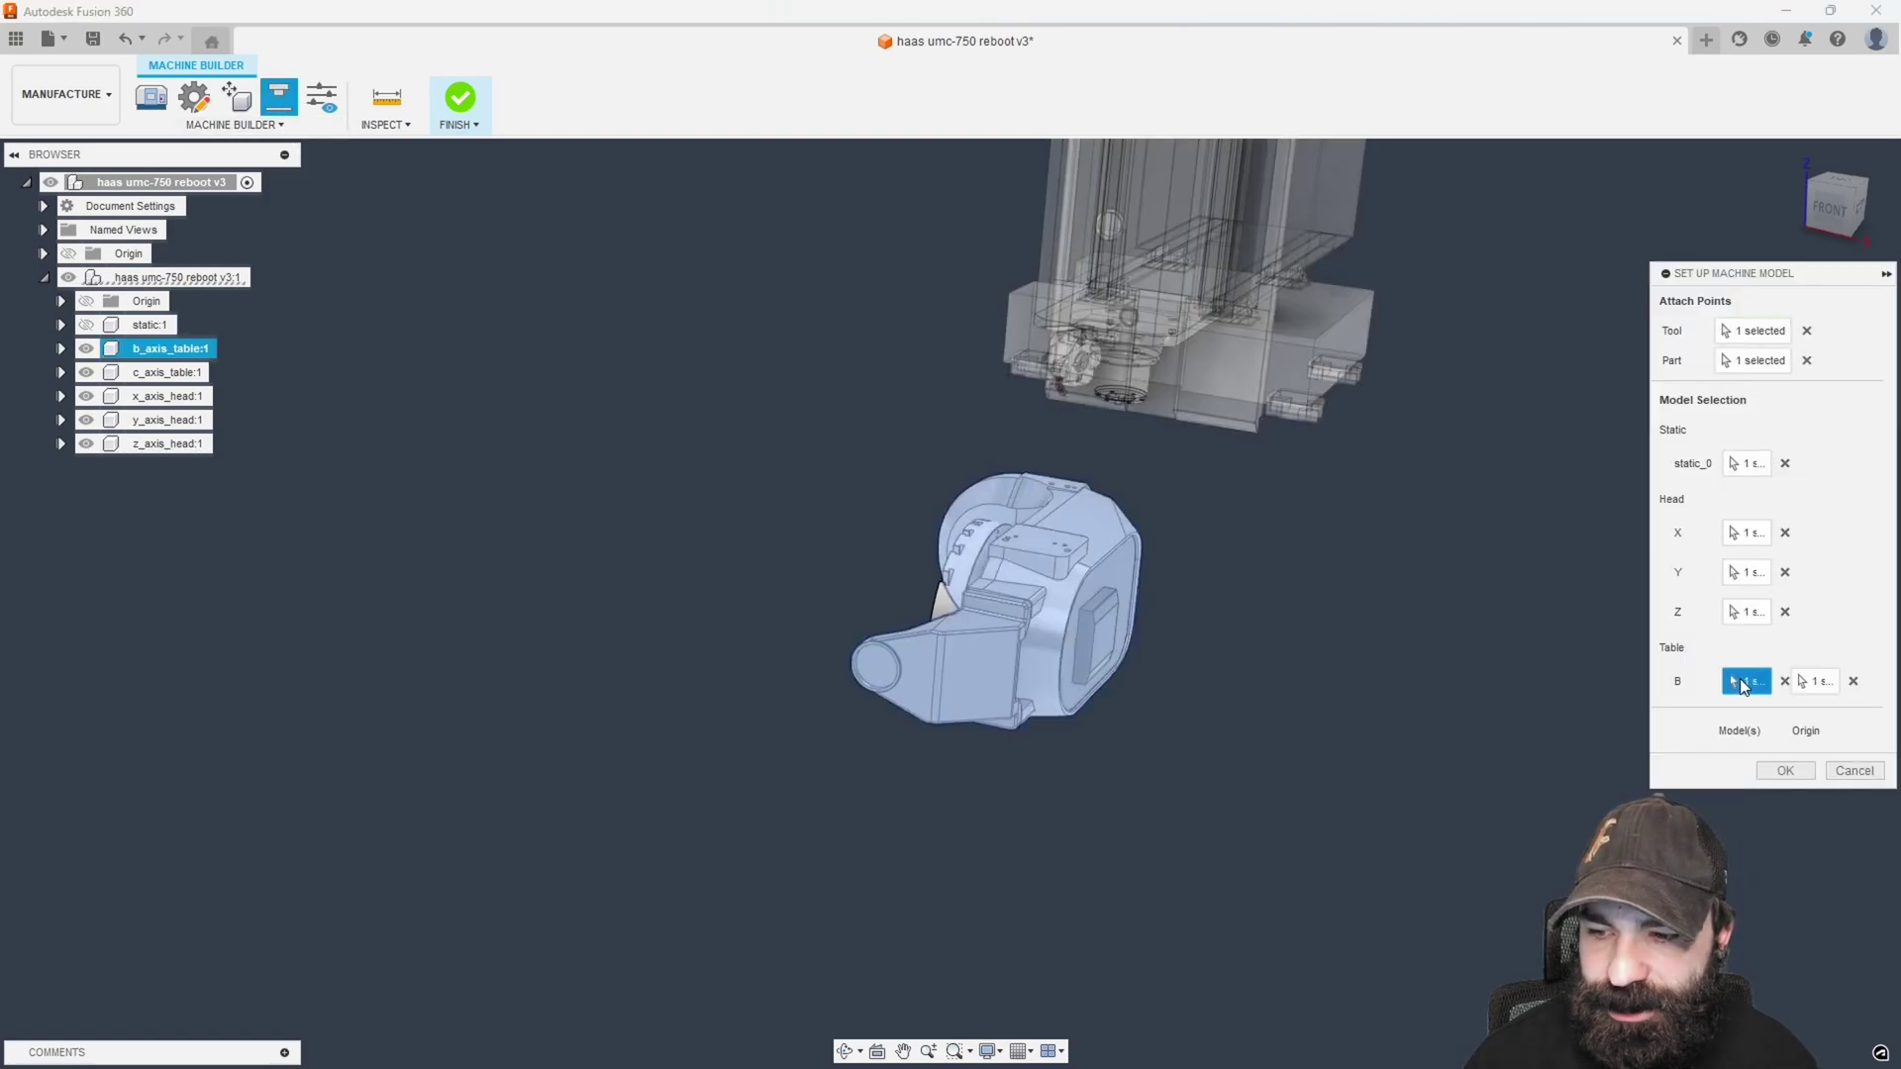
{"action": "left_click", "coordinate": [169, 372]}
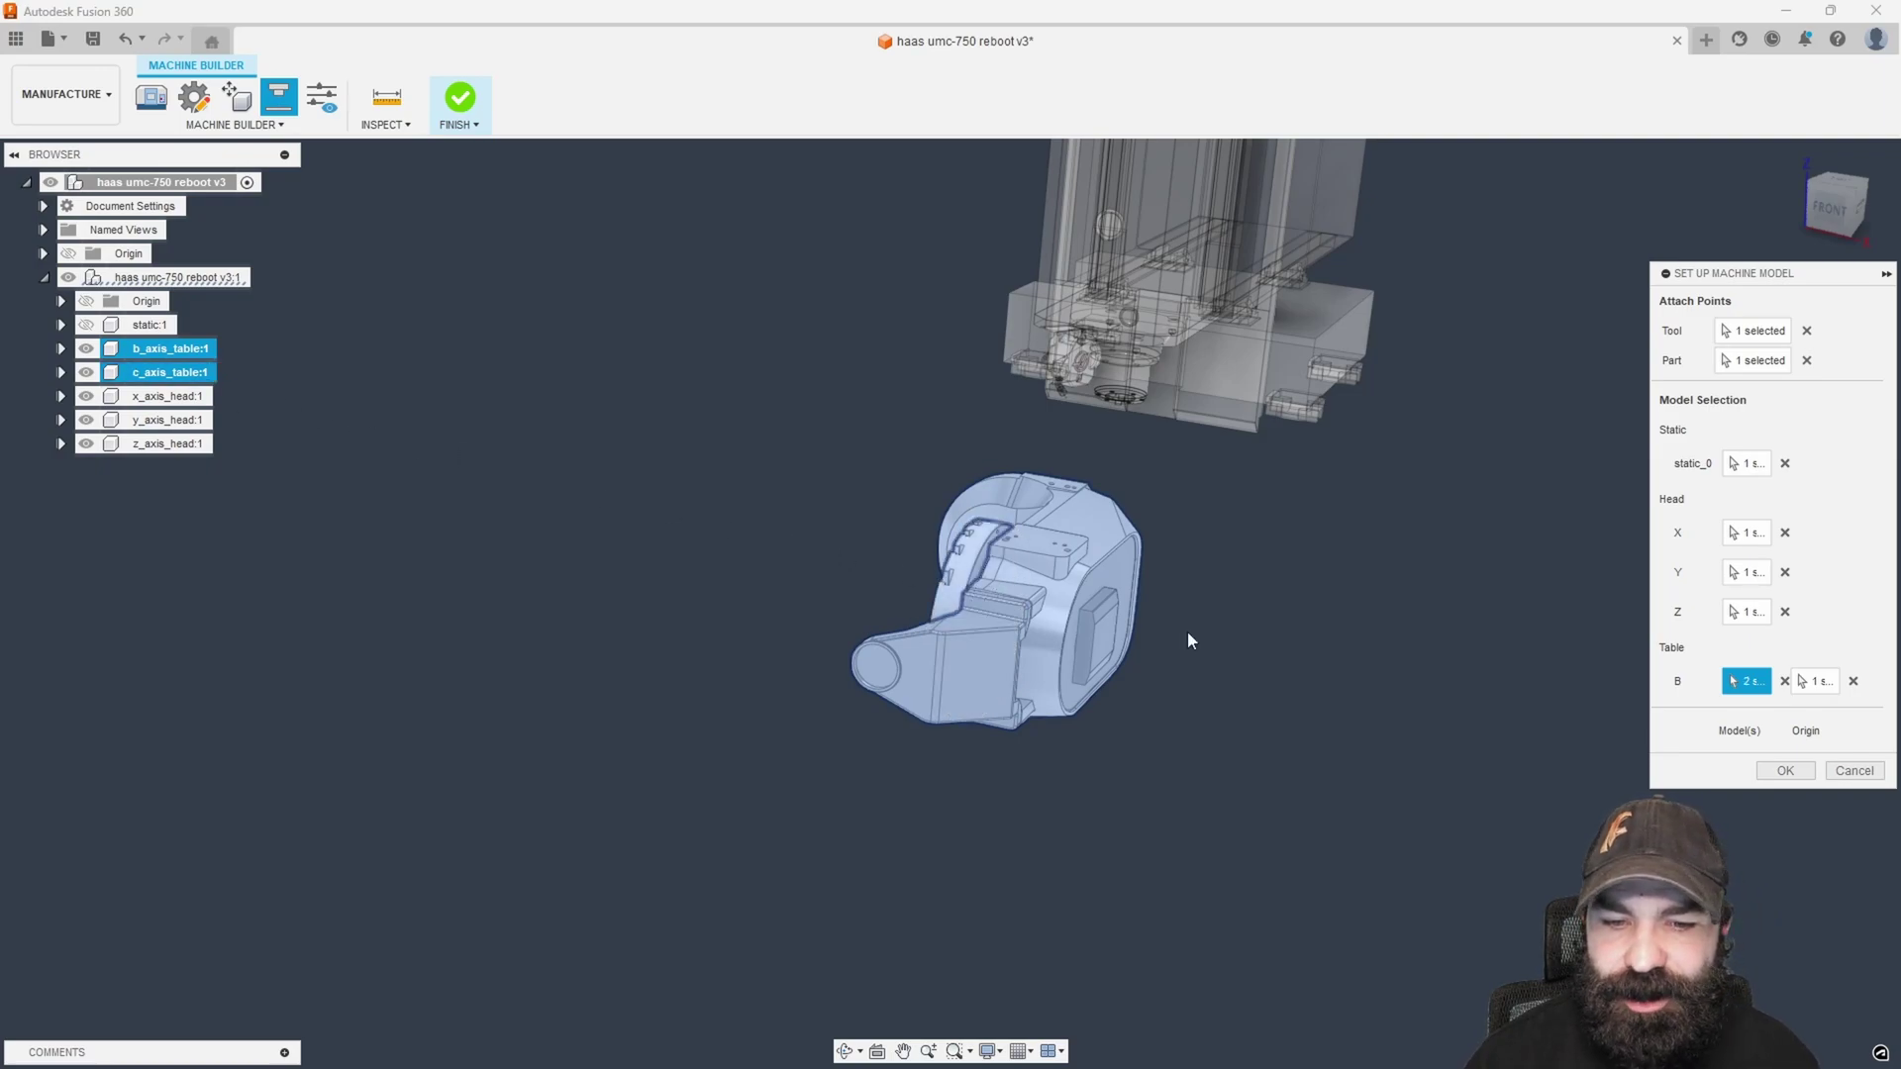
{"action": "left_click", "coordinate": [1778, 770]}
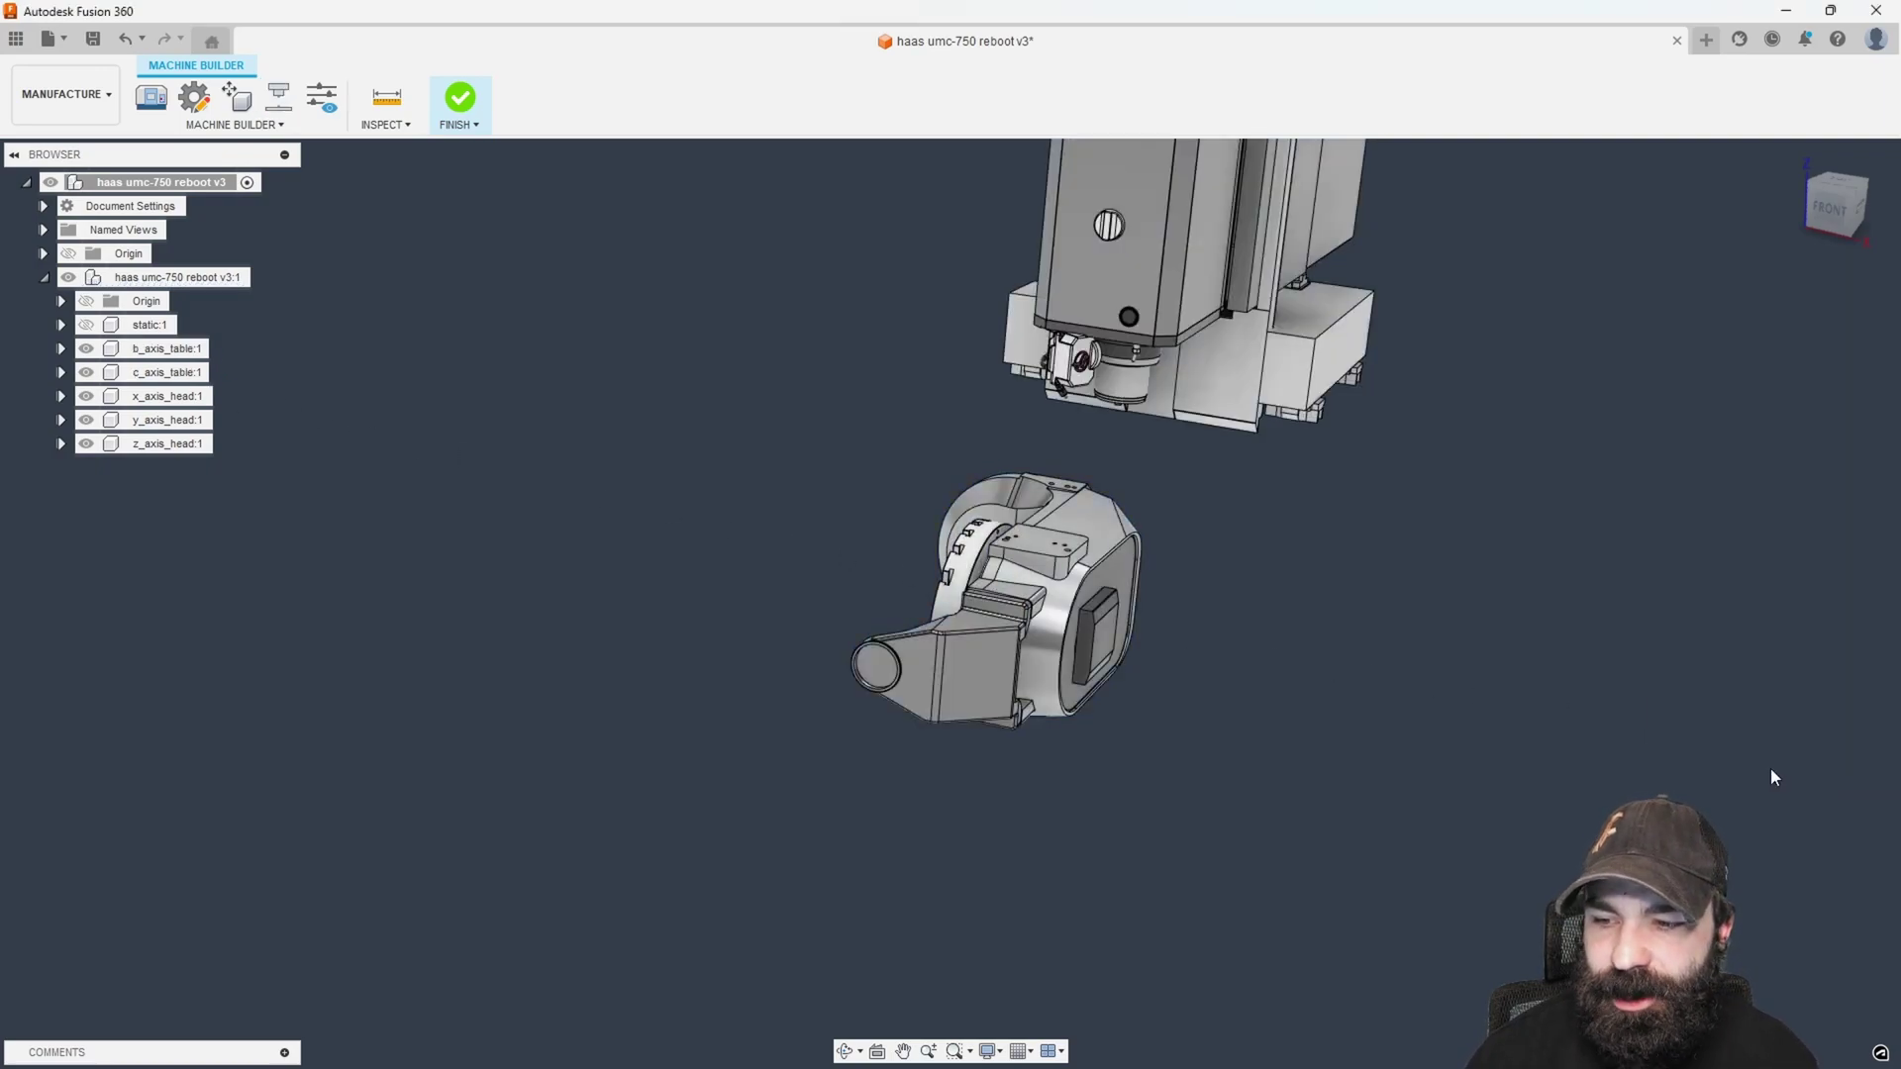
Preview the B axis tilting the table to about -30 deg.
{"action": "left_click", "coordinate": [322, 96]}
{"action": "mouse_move", "coordinate": [1772, 713]}
{"action": "left_mouse_down"}
{"action": "mouse_move", "coordinate": [1797, 718]}
{"action": "mouse_move", "coordinate": [1758, 721]}
{"action": "mouse_move", "coordinate": [1816, 720]}
{"action": "mouse_move", "coordinate": [1738, 721]}
{"action": "left_mouse_up"}
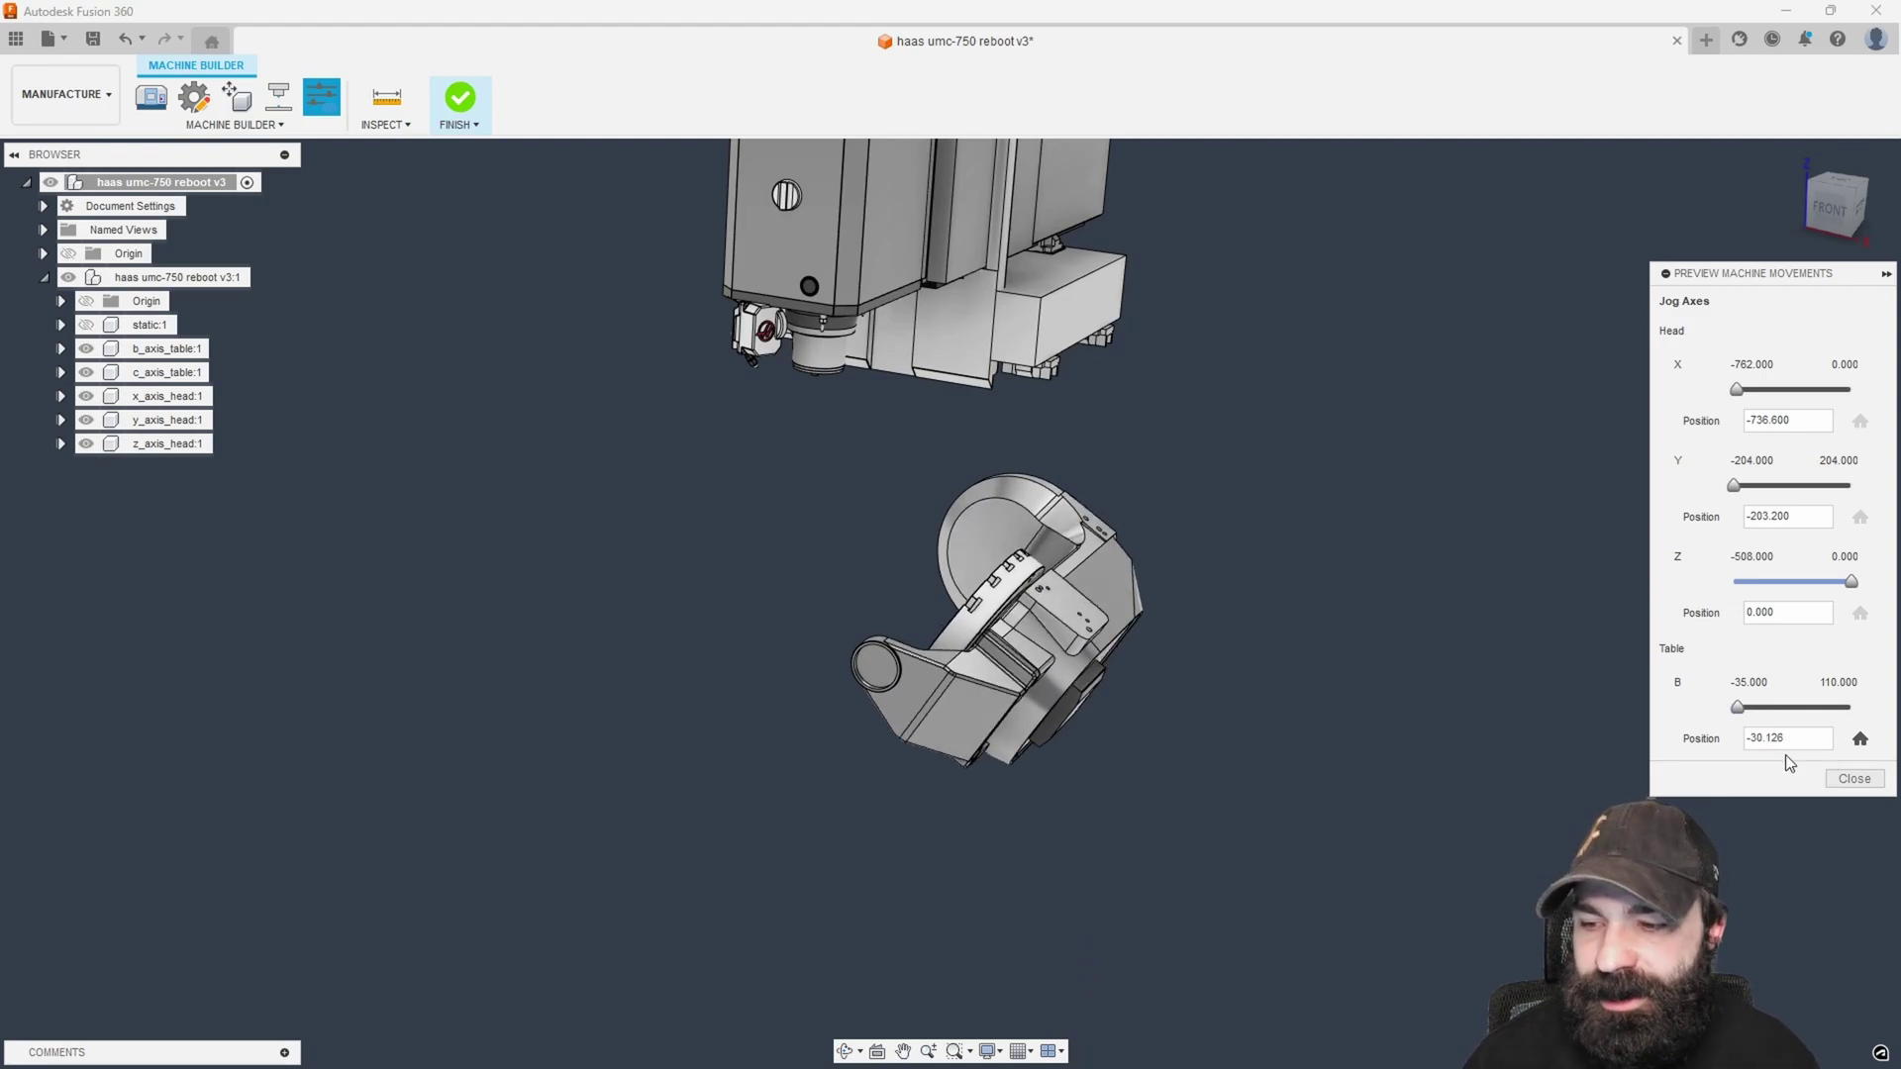
{"action": "left_click", "coordinate": [1854, 778]}
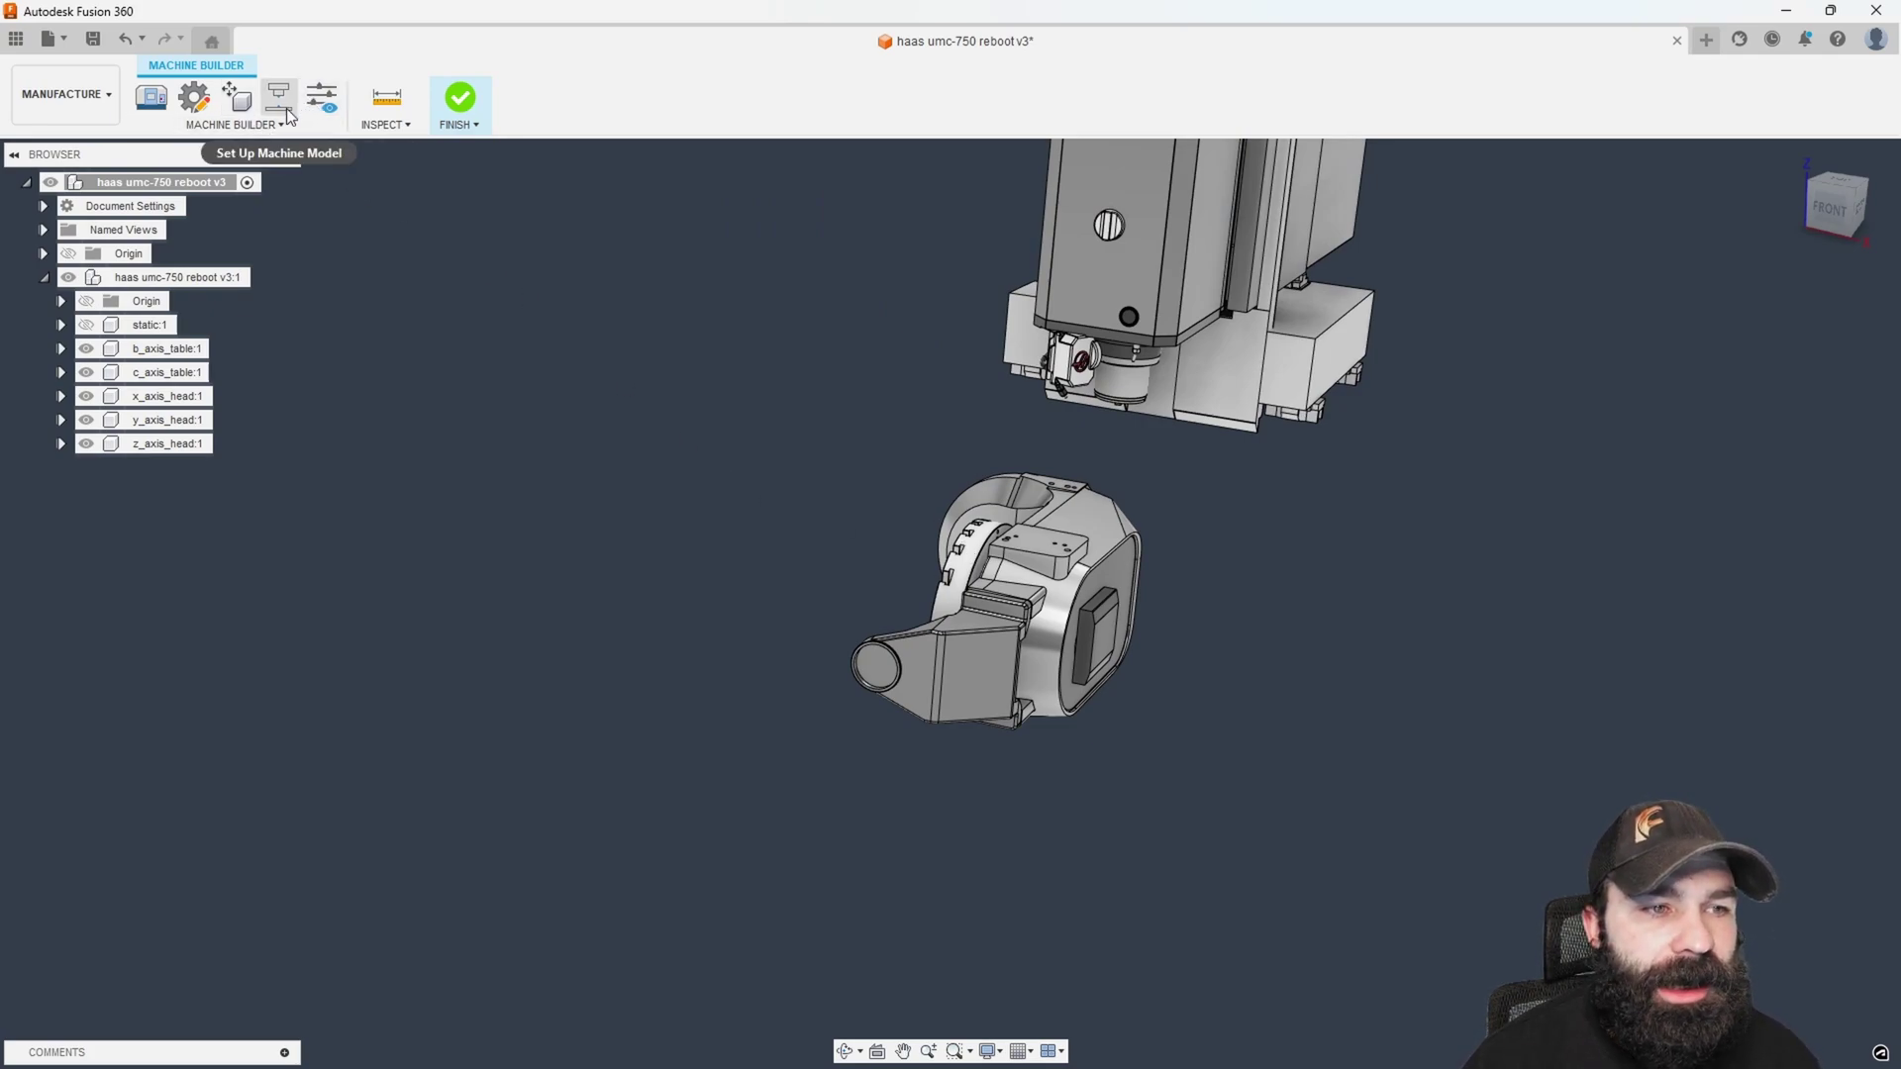
Set the B axis range to minimum -110 deg and maximum 35 deg.
{"action": "left_click", "coordinate": [205, 107]}
{"action": "left_click", "coordinate": [705, 466]}
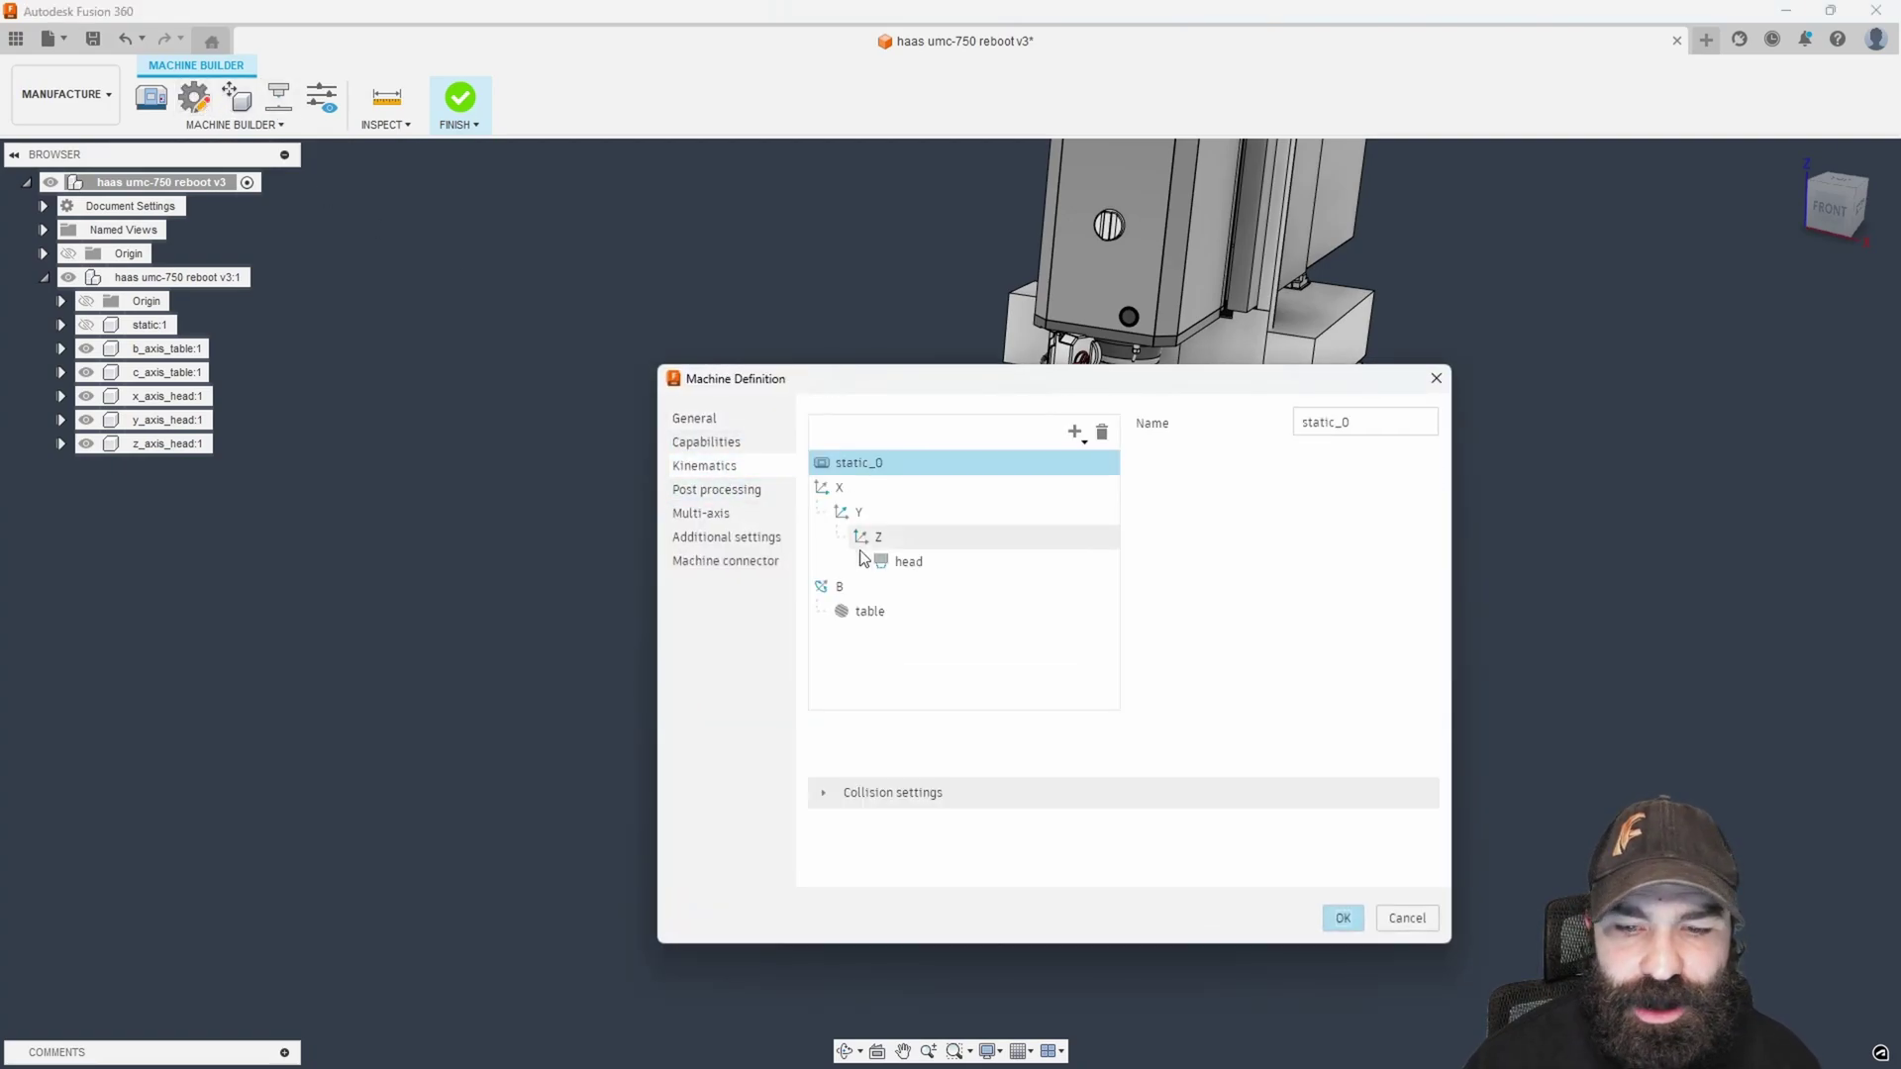
{"action": "left_click", "coordinate": [848, 591]}
{"action": "left_click", "coordinate": [1058, 813]}
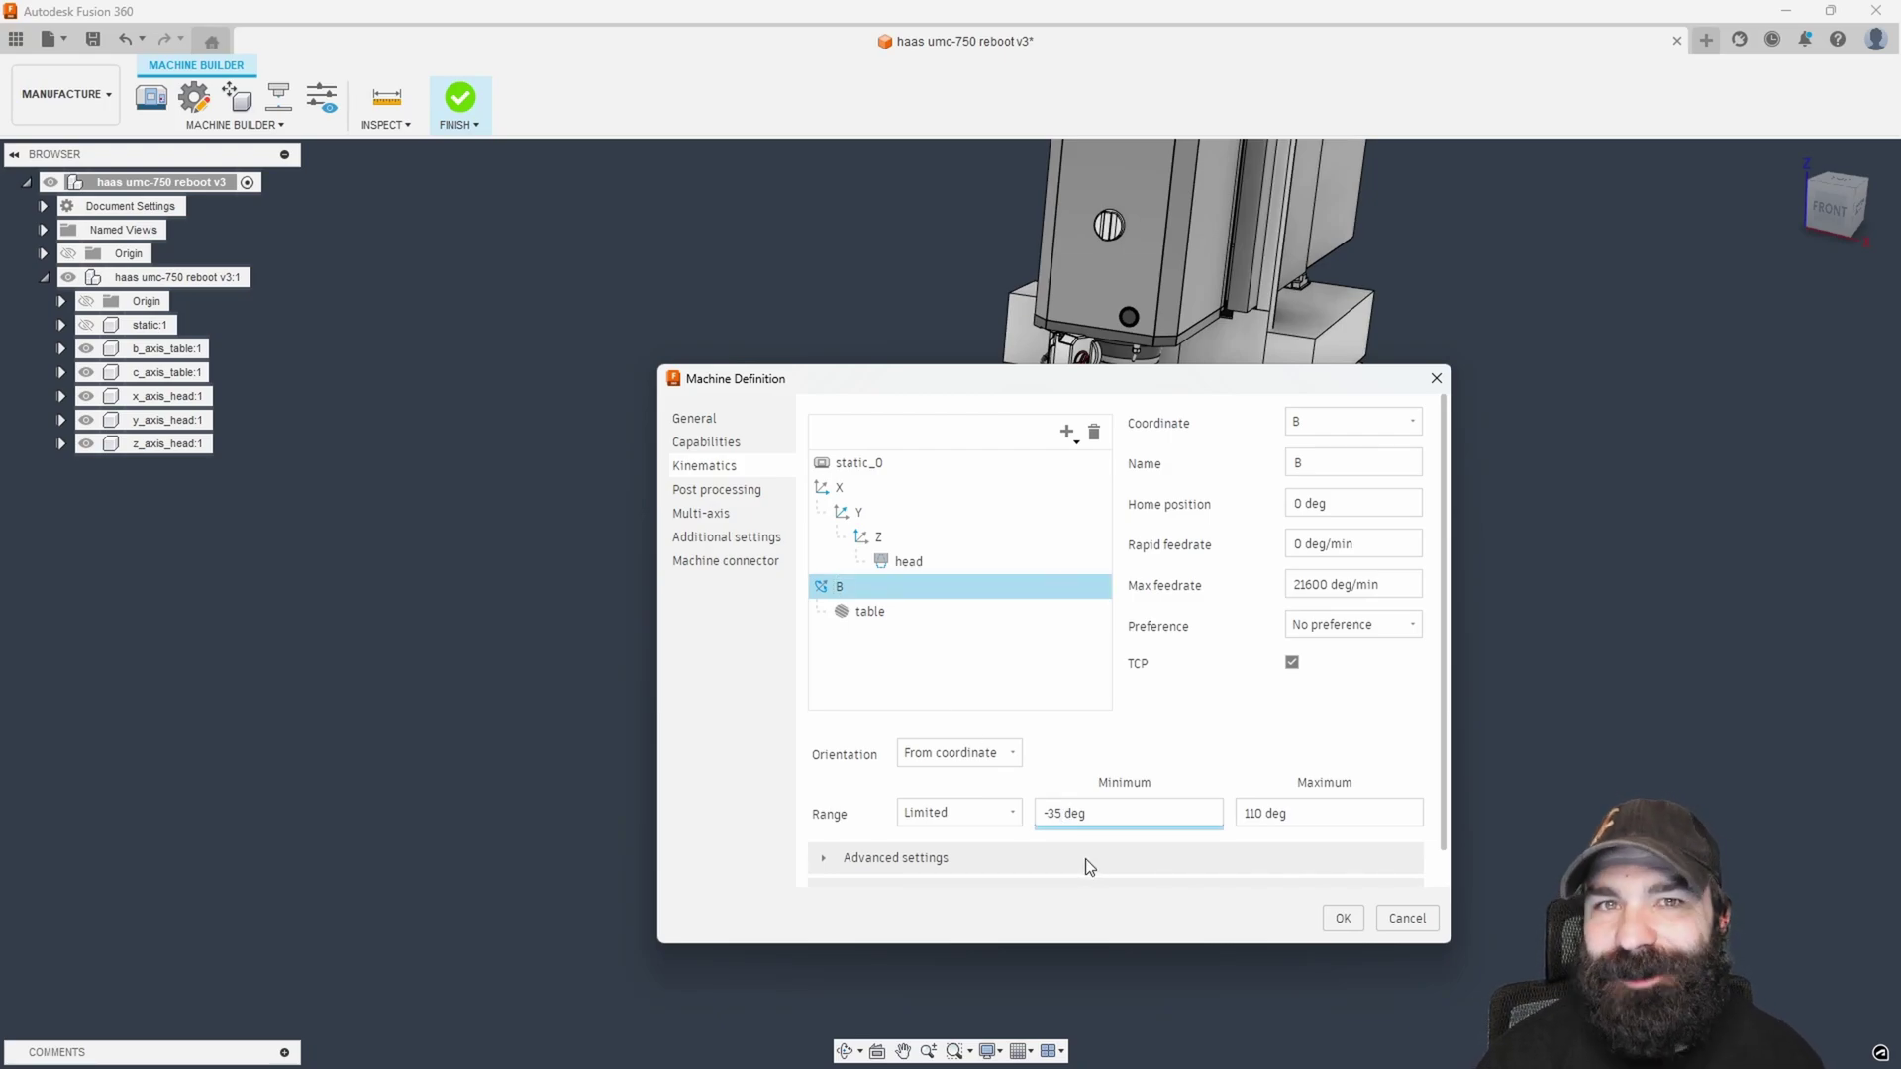
{"action": "key", "text": "BackSpace"}
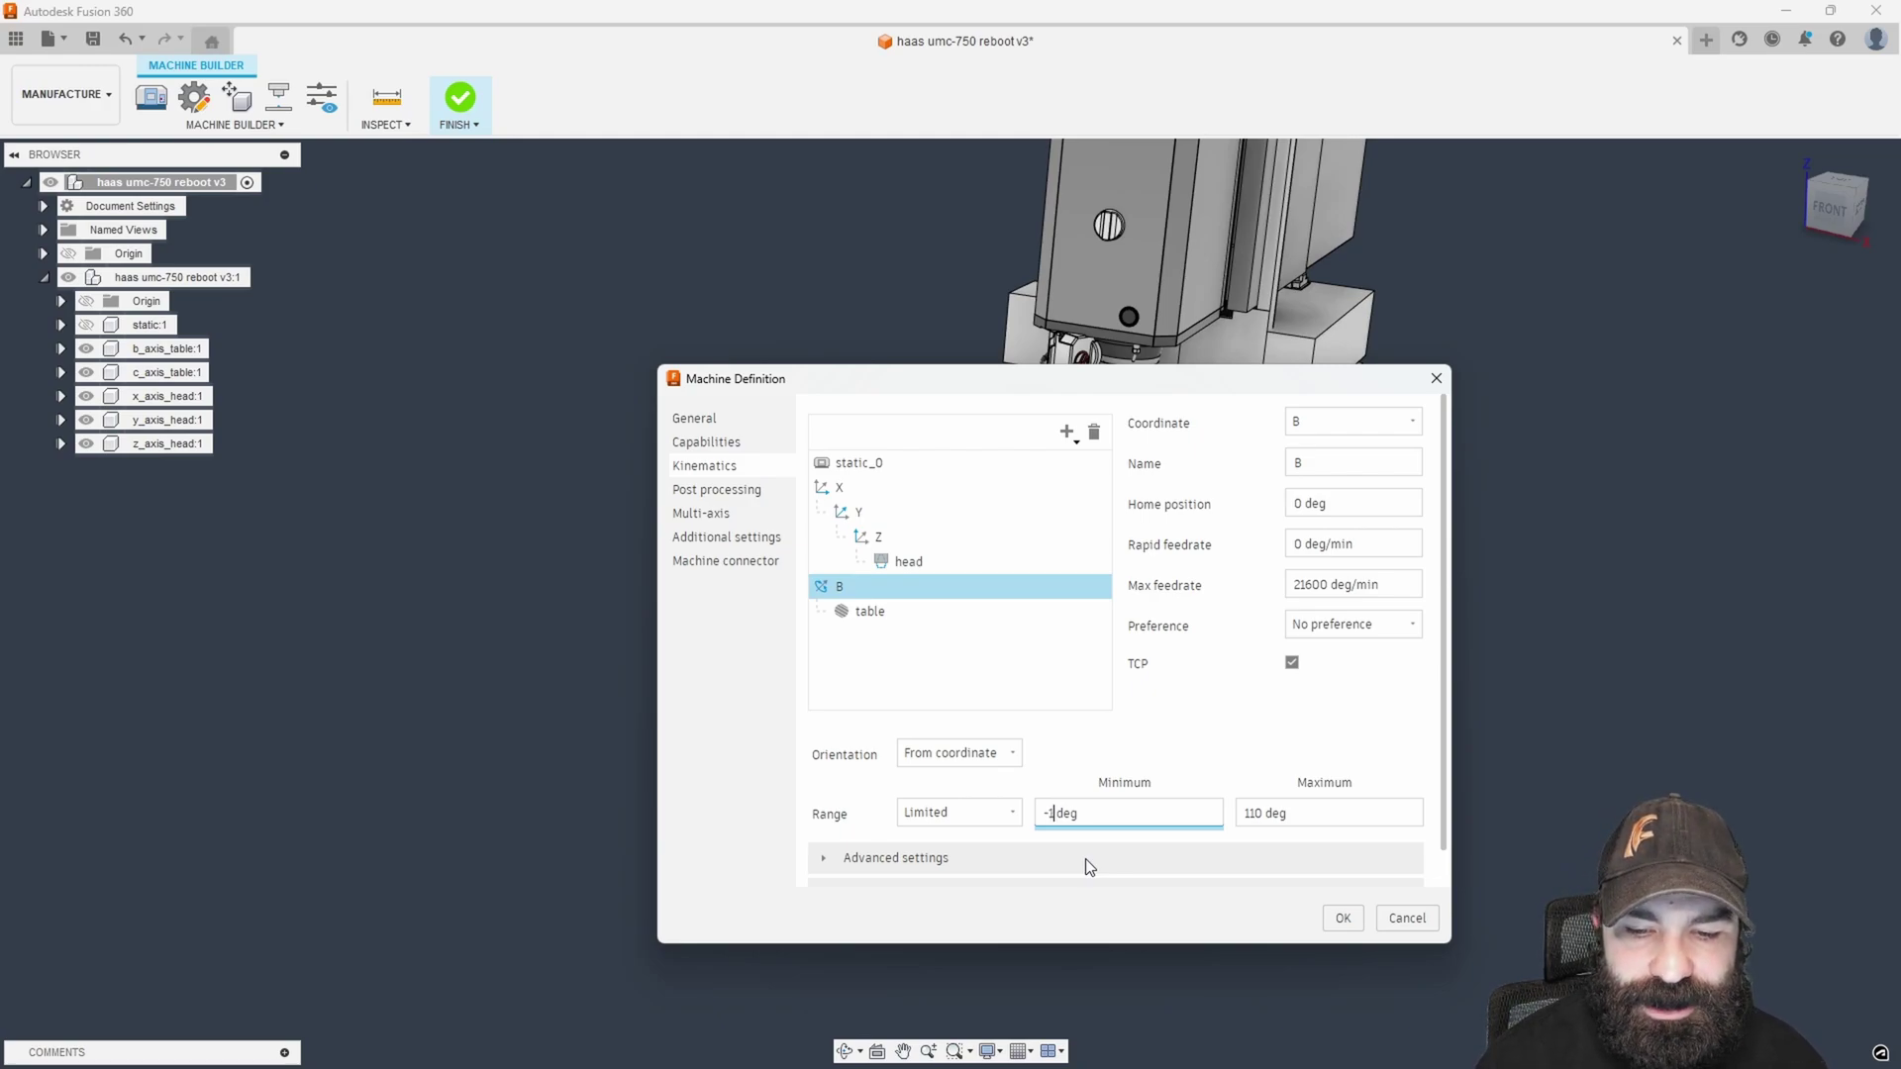
{"action": "type", "text": "110"}
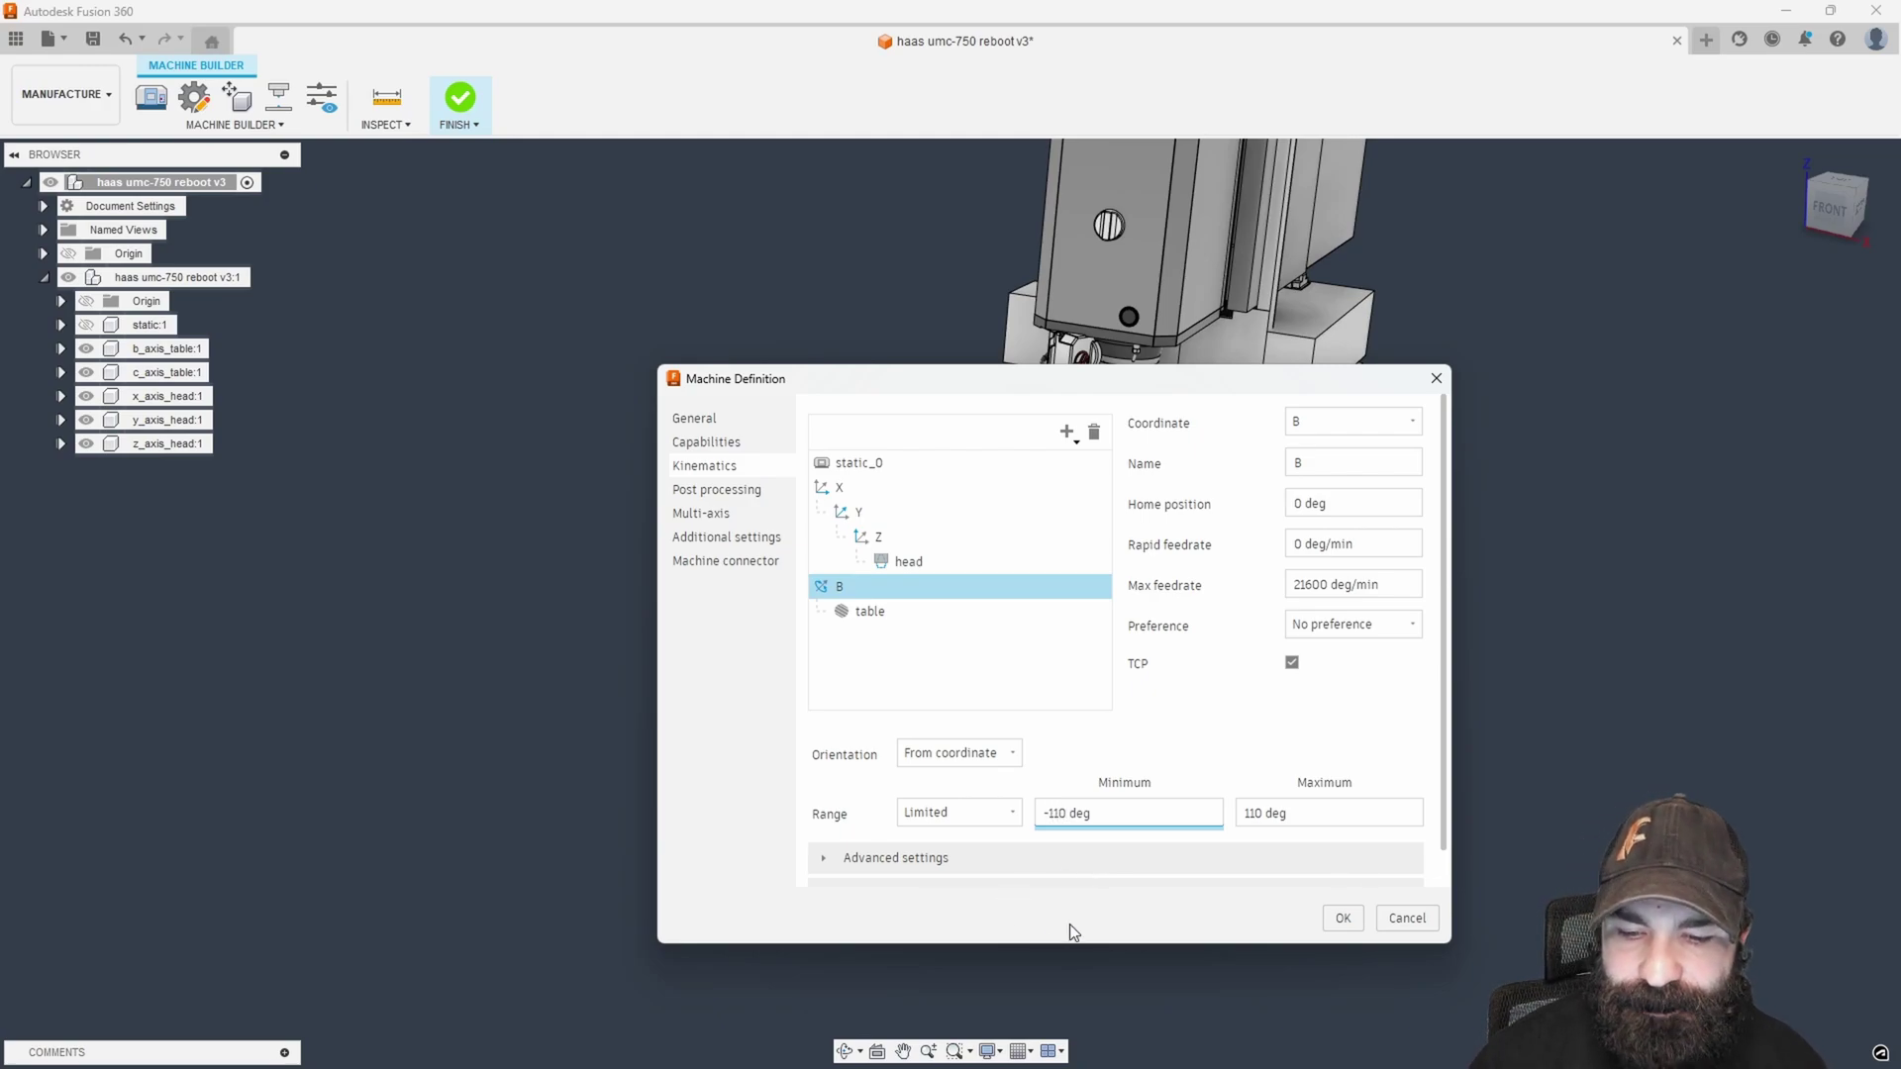
{"action": "double_click", "coordinate": [1252, 813]}
{"action": "type", "text": "35"}
{"action": "left_click", "coordinate": [1343, 918]}
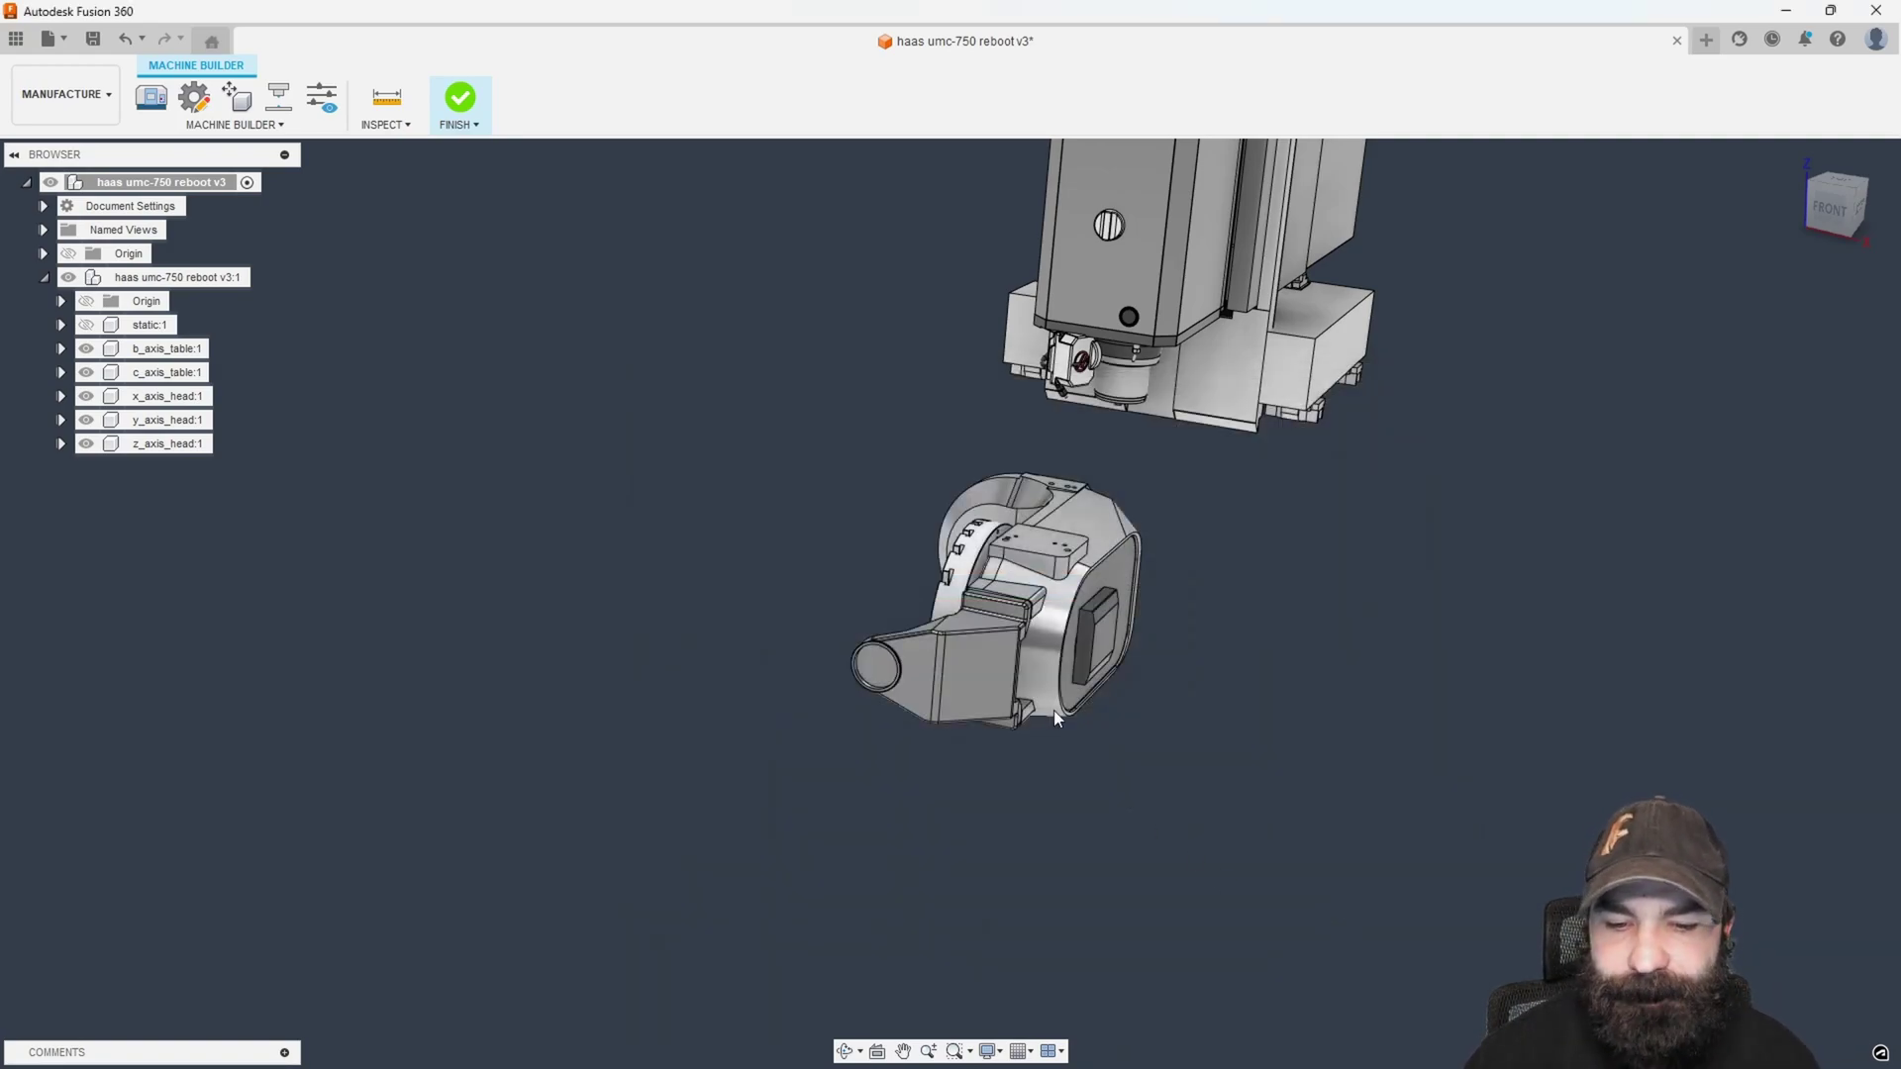
Jog the B axis to its 35 deg limit in the movement preview.
{"action": "left_click", "coordinate": [322, 96]}
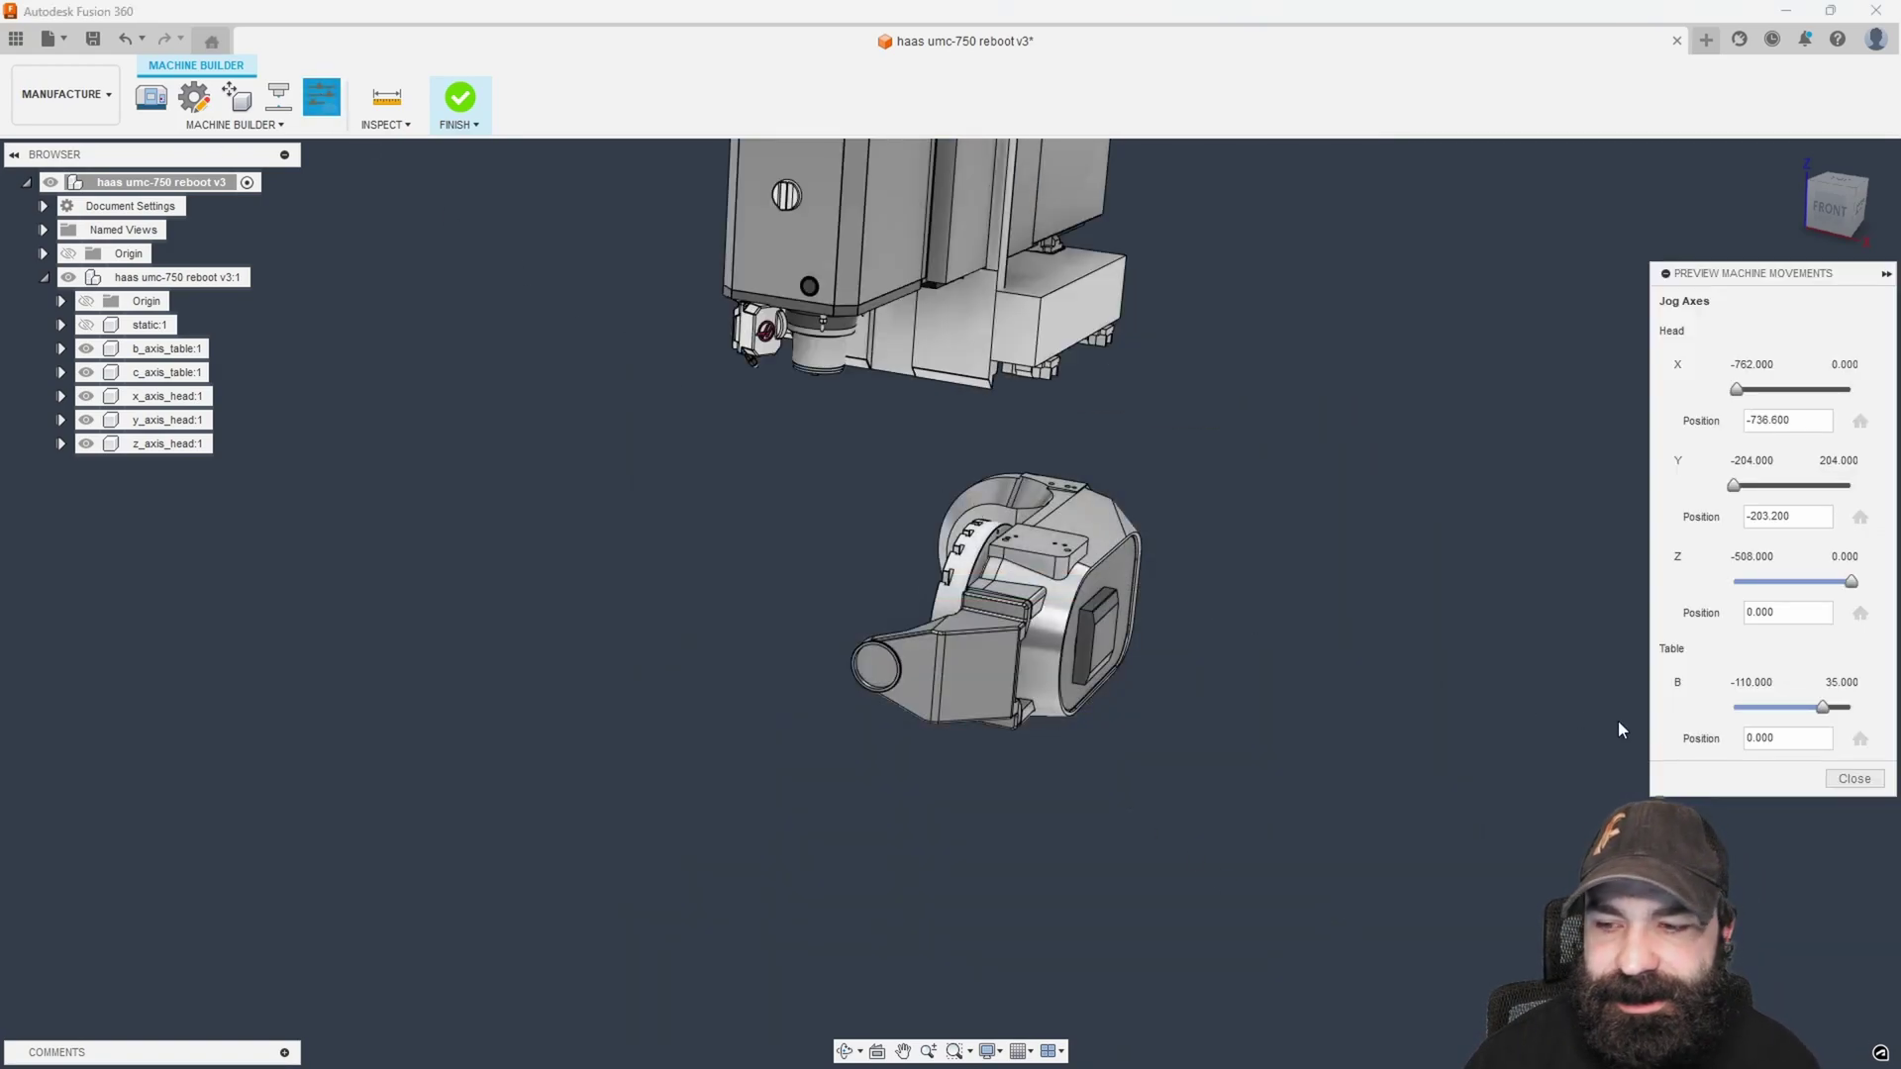
{"action": "mouse_move", "coordinate": [1822, 707]}
{"action": "left_mouse_down"}
{"action": "mouse_move", "coordinate": [1881, 709]}
{"action": "mouse_move", "coordinate": [1678, 710]}
{"action": "mouse_move", "coordinate": [1821, 709]}
{"action": "left_mouse_up"}
{"action": "left_click", "coordinate": [1853, 780]}
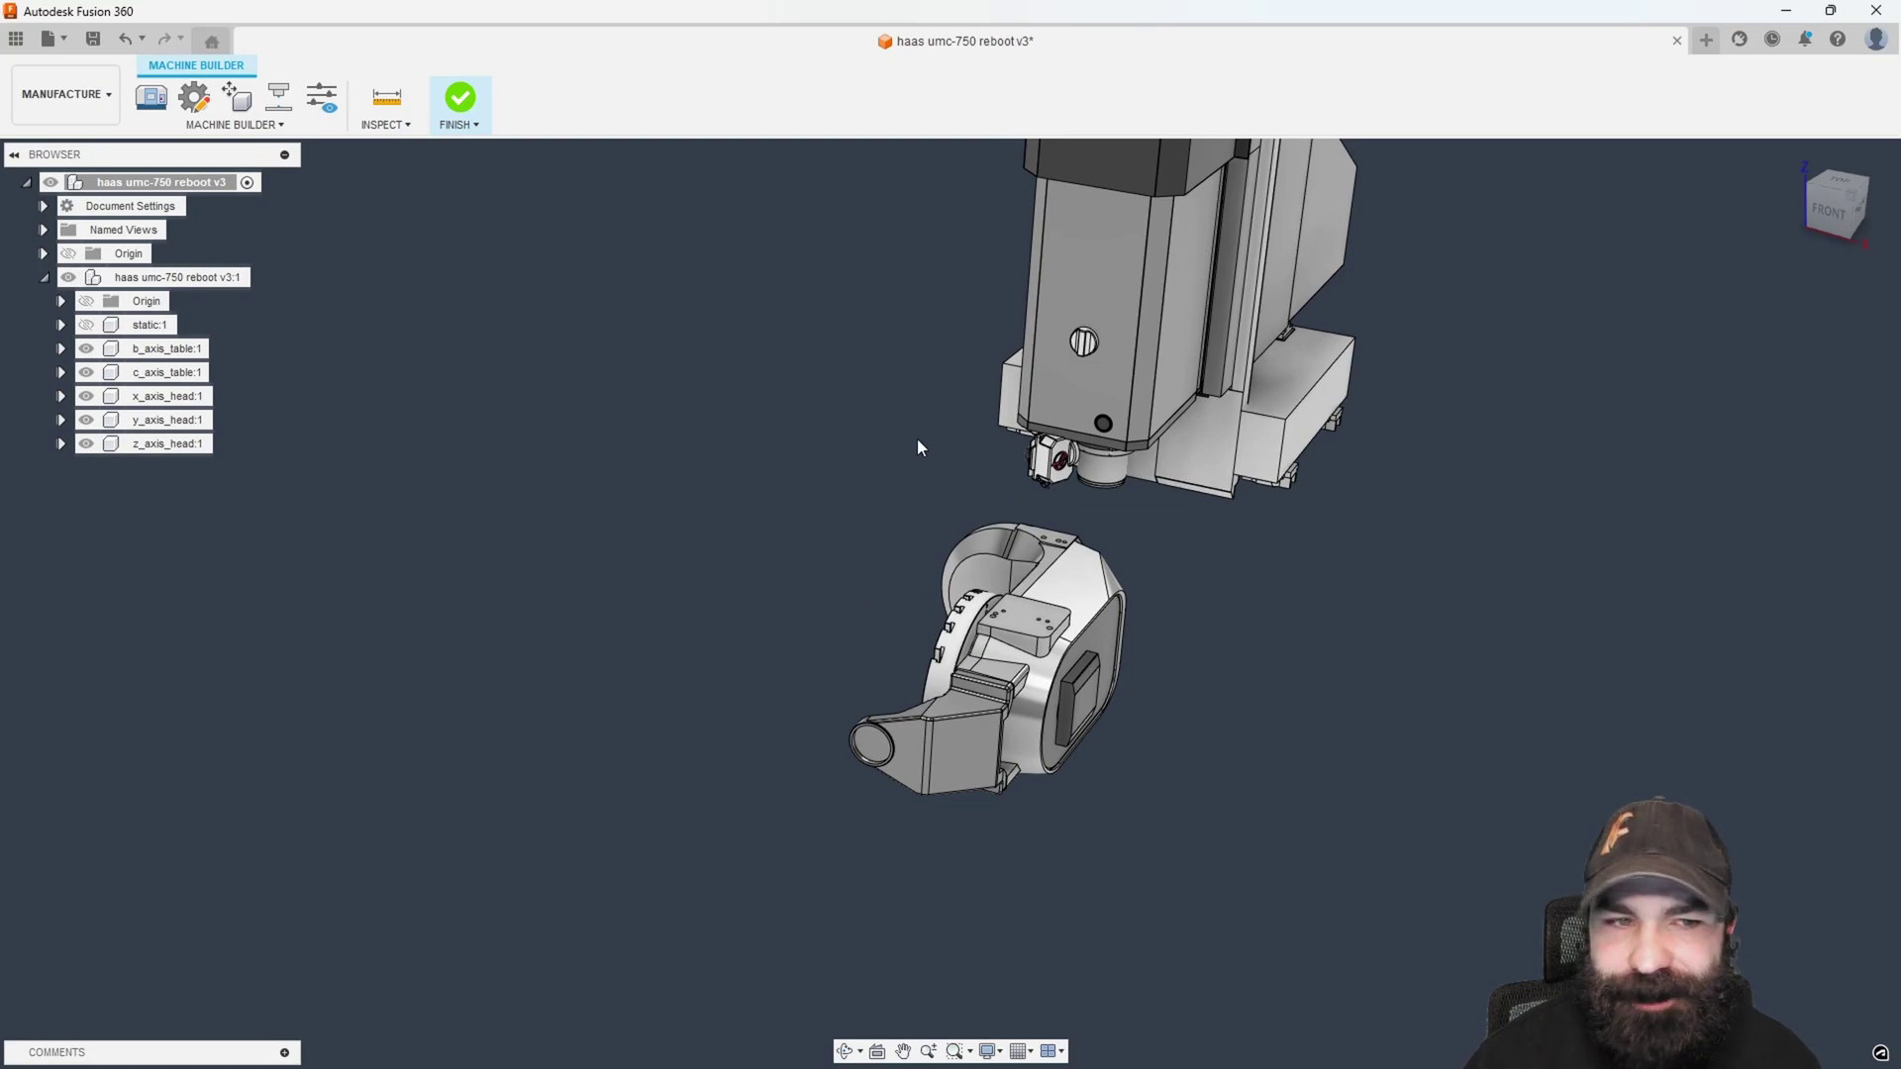
Finish editing the HAAS machine and save the machine design.
{"action": "left_click", "coordinate": [457, 99]}
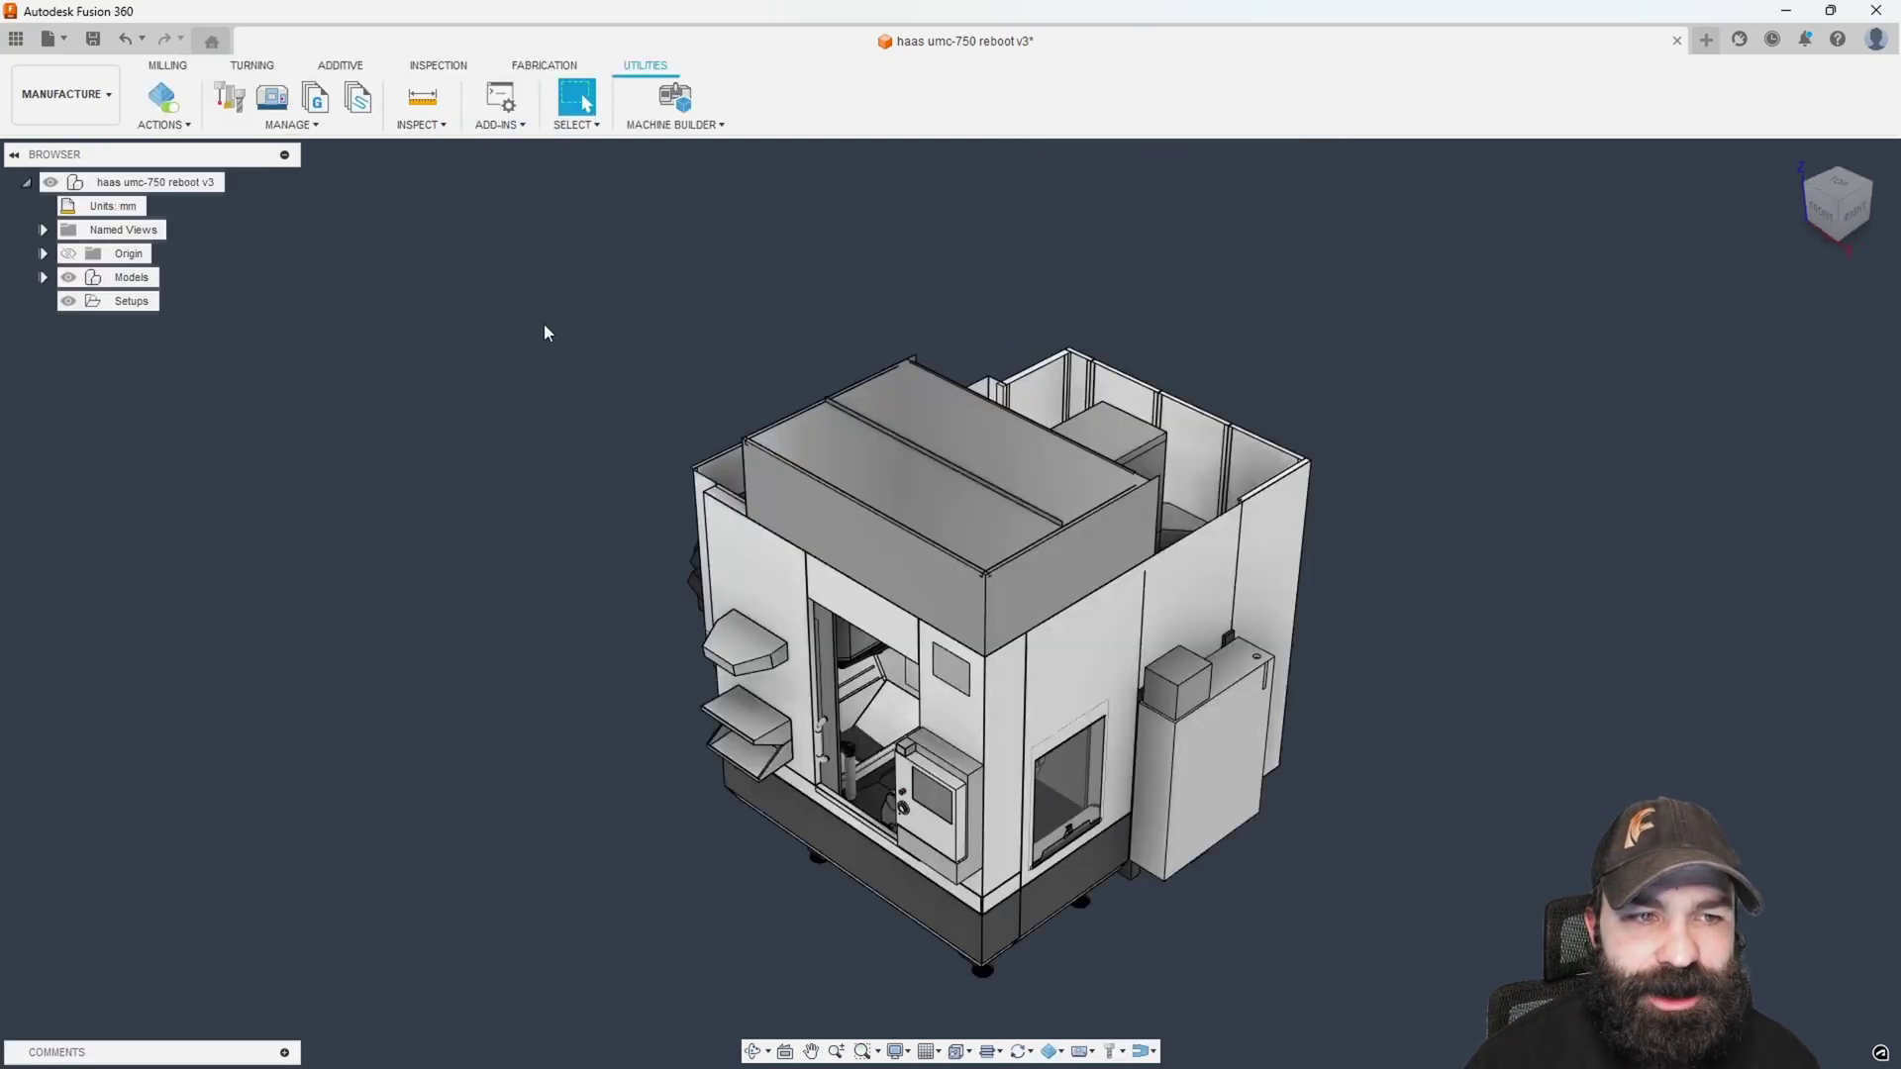
{"action": "key", "text": "ctrl+s"}
{"action": "left_click", "coordinate": [949, 591]}
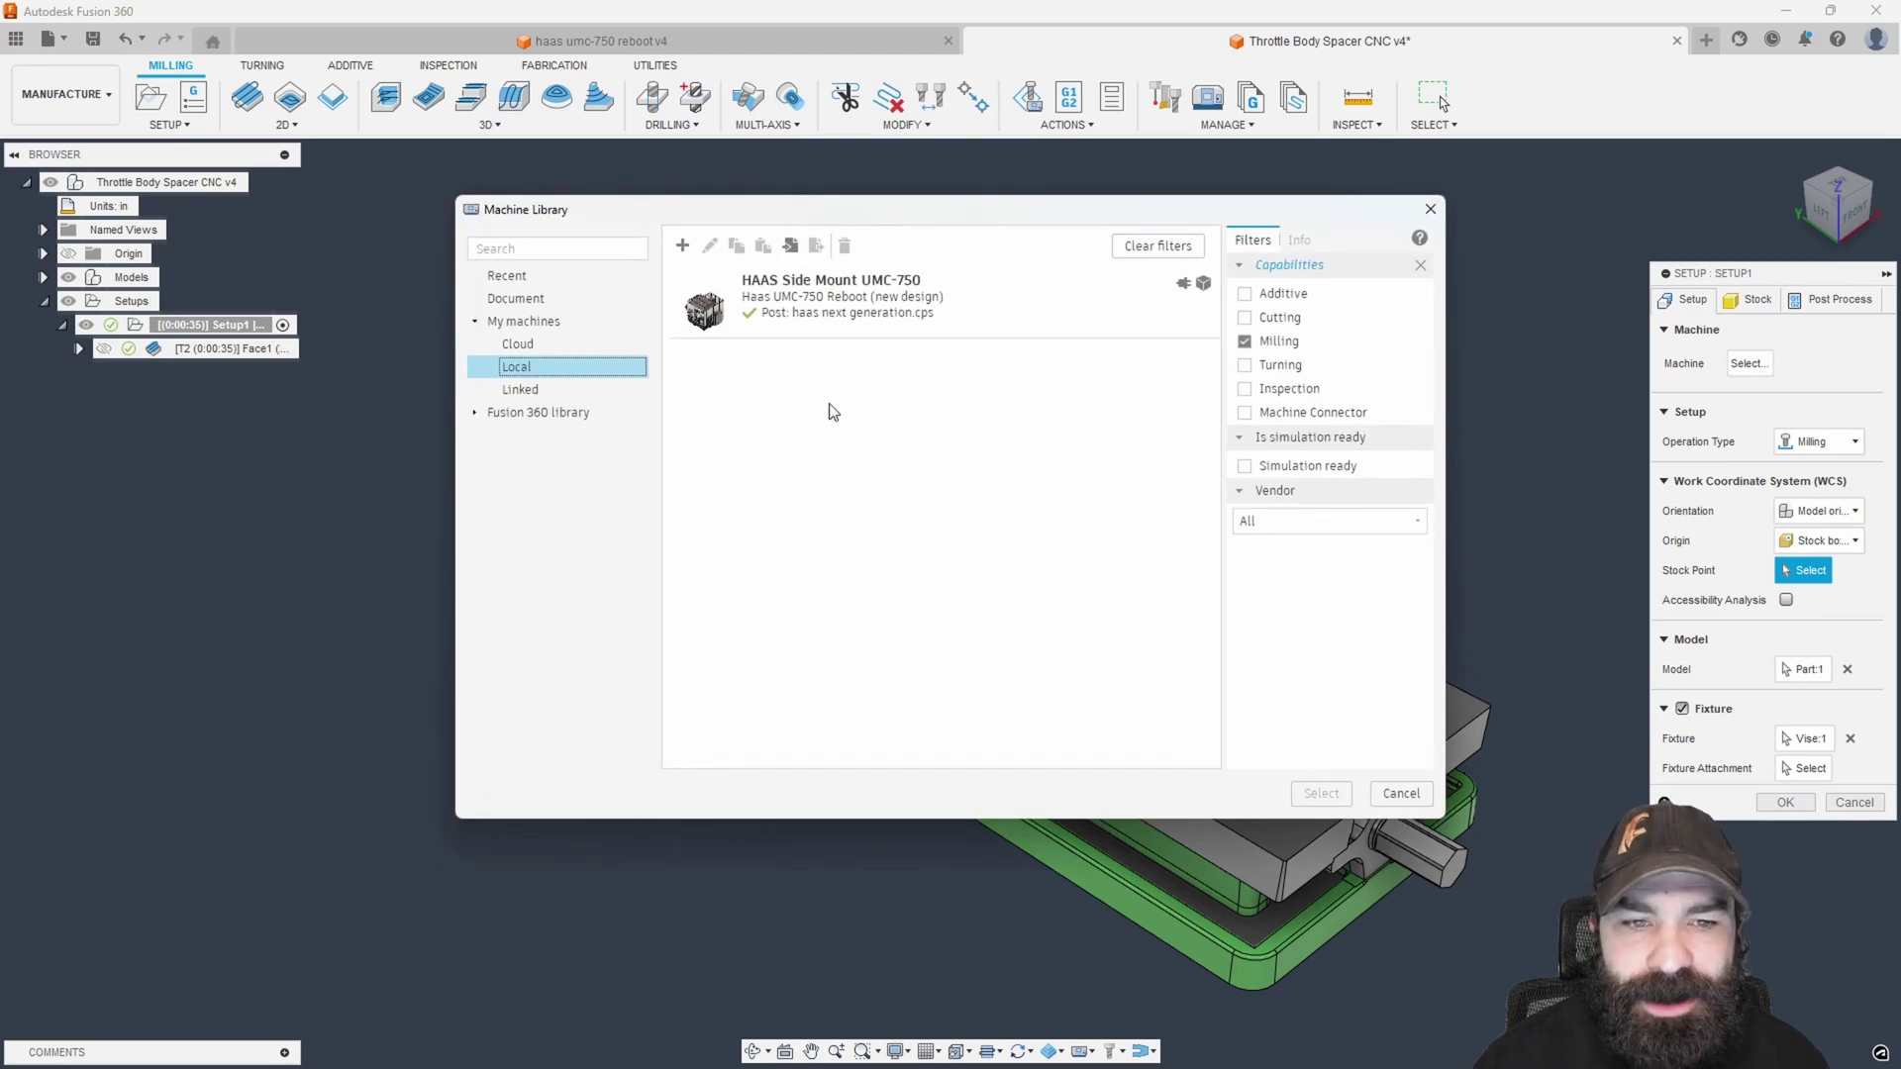
Pick the HAAS Side Mount UMC-750 from the library for Setup1 and dismiss the version notice.
{"action": "left_click", "coordinate": [837, 307]}
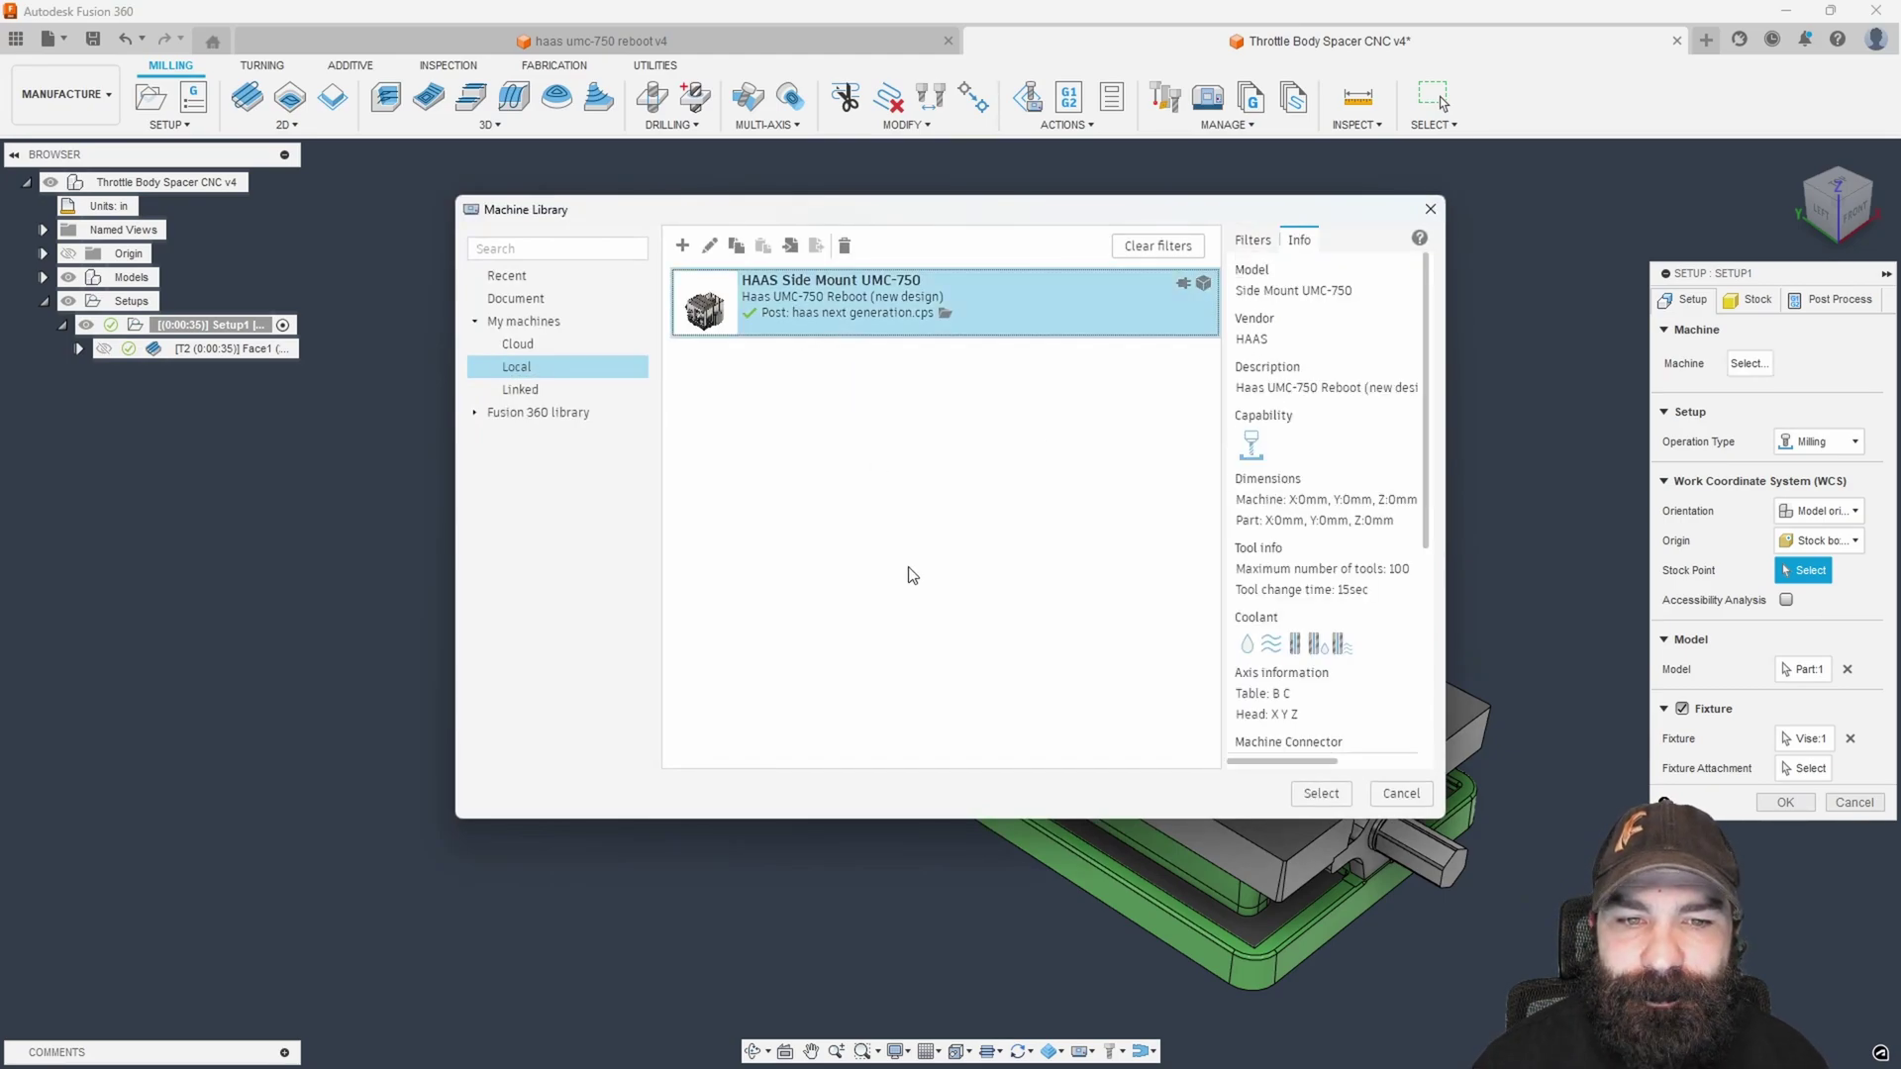
{"action": "left_click", "coordinate": [1320, 793]}
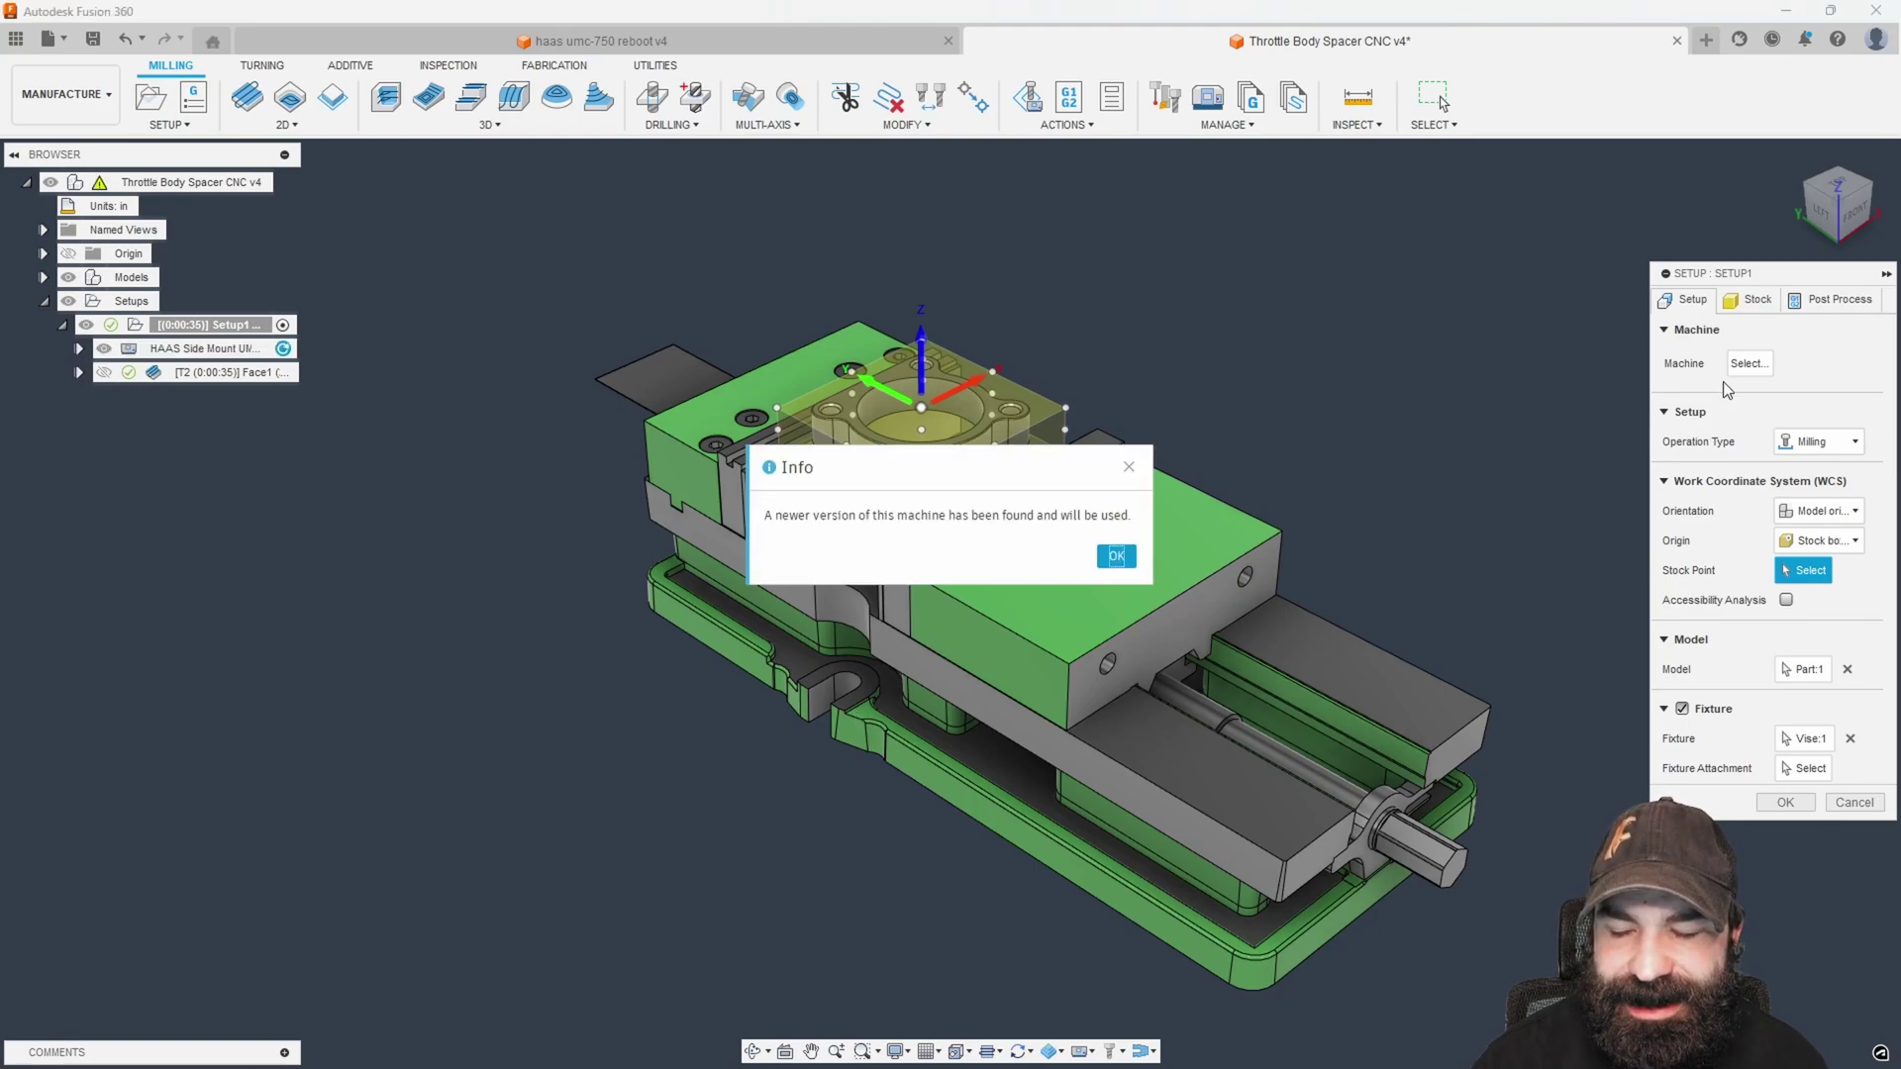
{"action": "left_click", "coordinate": [1116, 556]}
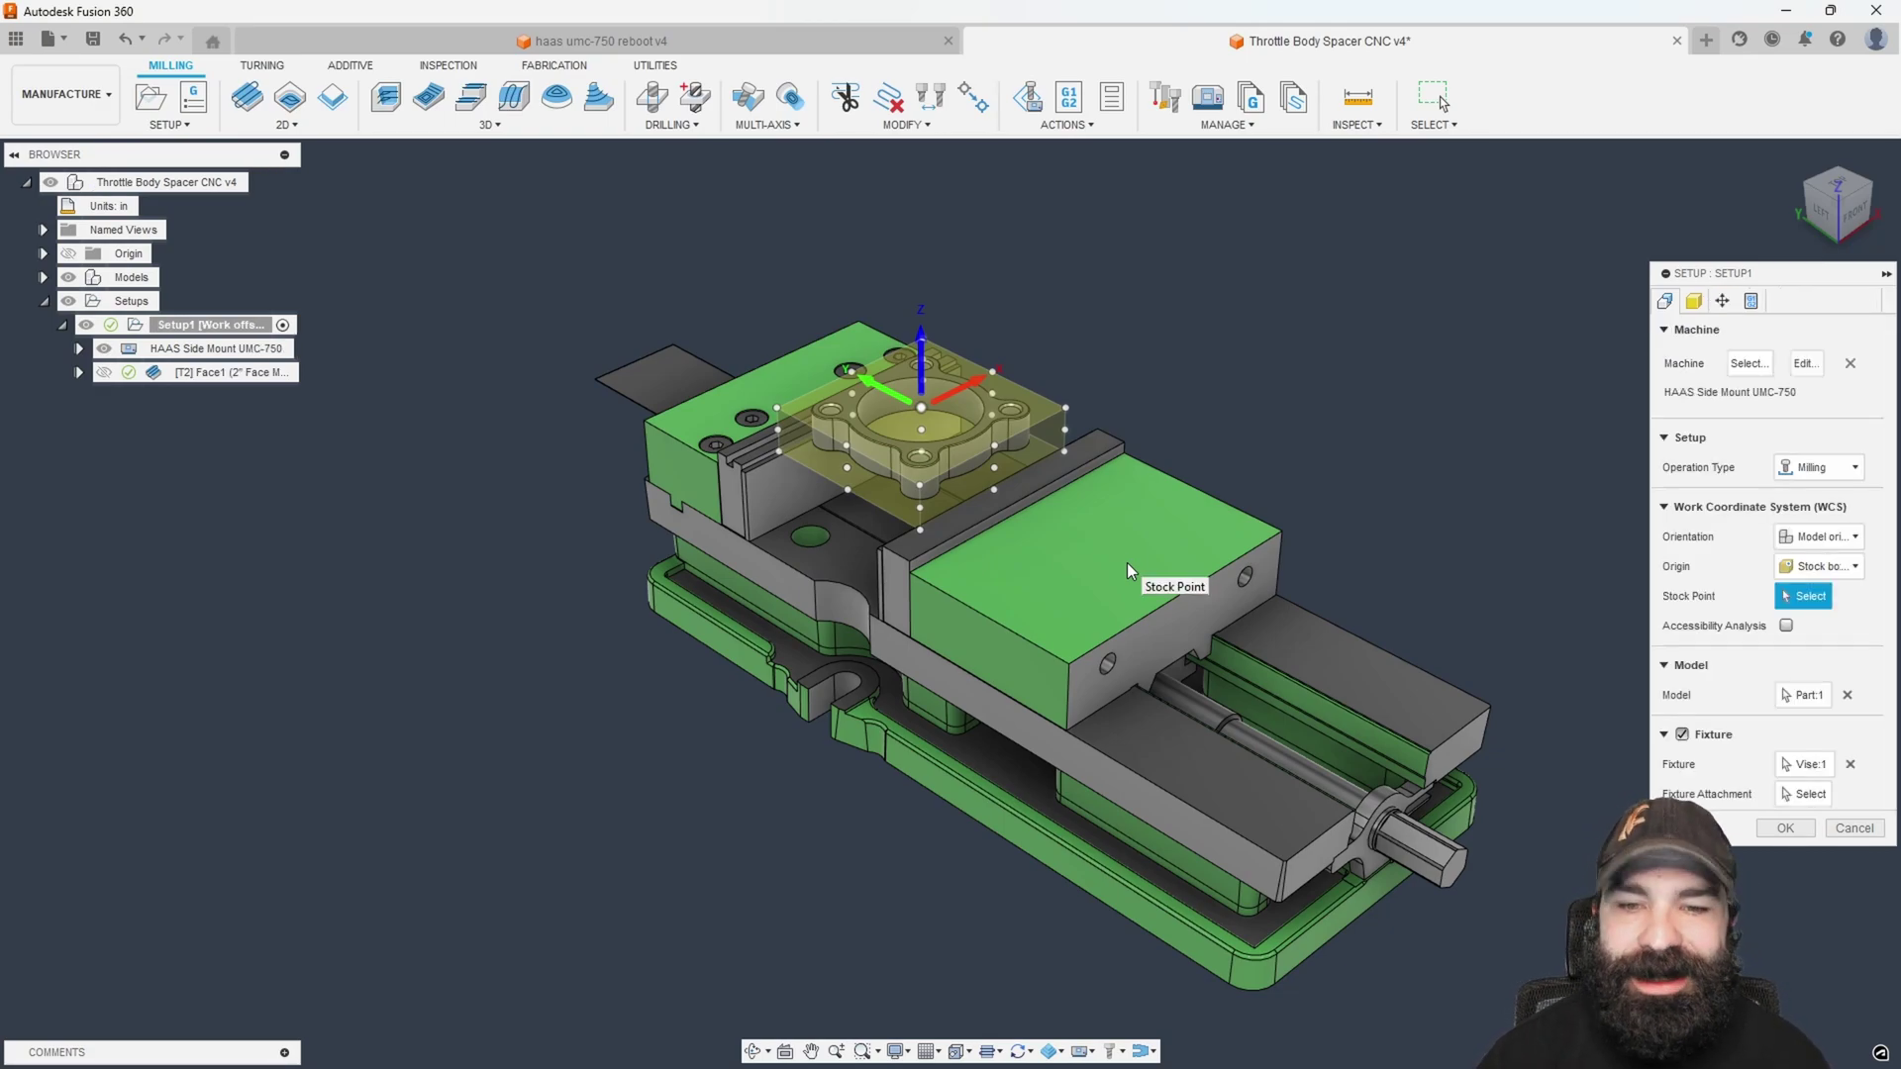
In Part Position, clear both the part and table attach points.
{"action": "left_click", "coordinate": [1718, 305]}
{"action": "scroll", "coordinate": [1156, 460], "scroll_direction": "down", "scroll_amount": 4}
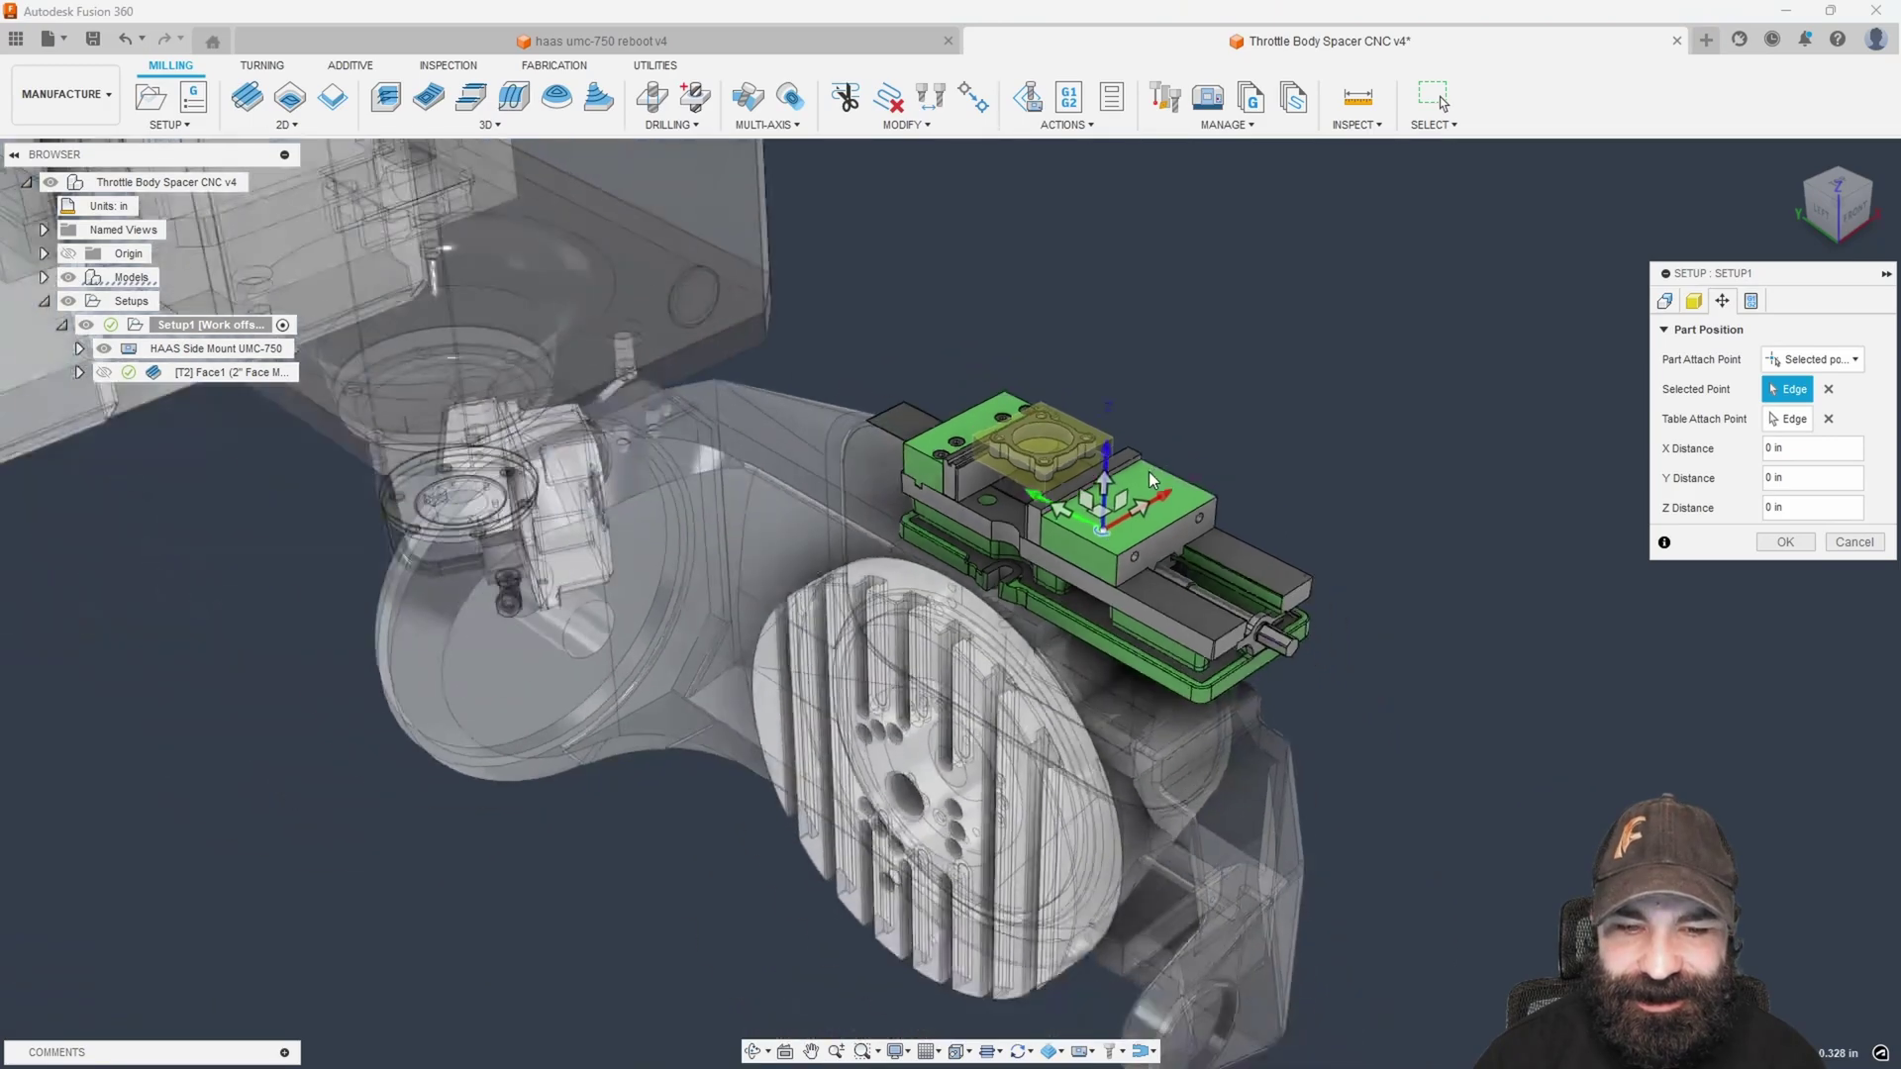
{"action": "middle_click_drag", "start_coordinate": [1042, 609], "coordinate": [1000, 614], "text": "shift"}
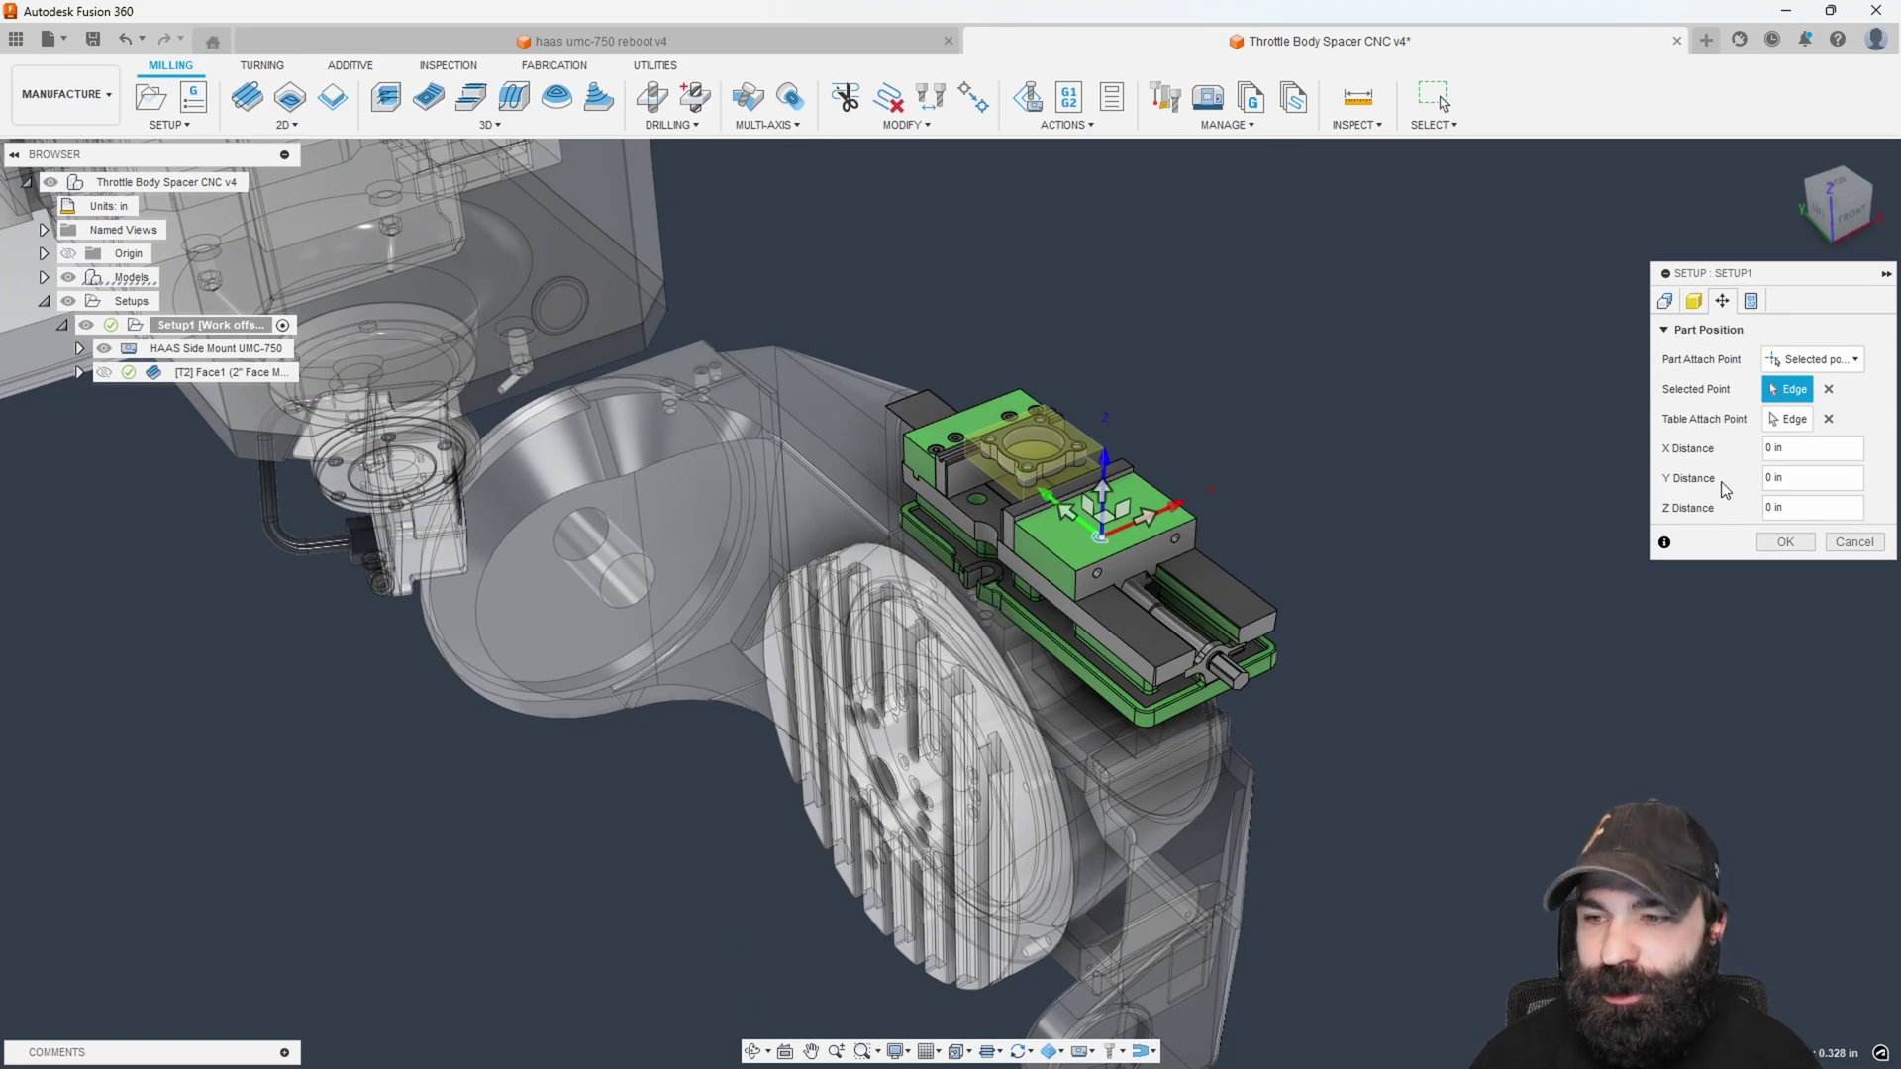
{"action": "left_click", "coordinate": [1828, 390]}
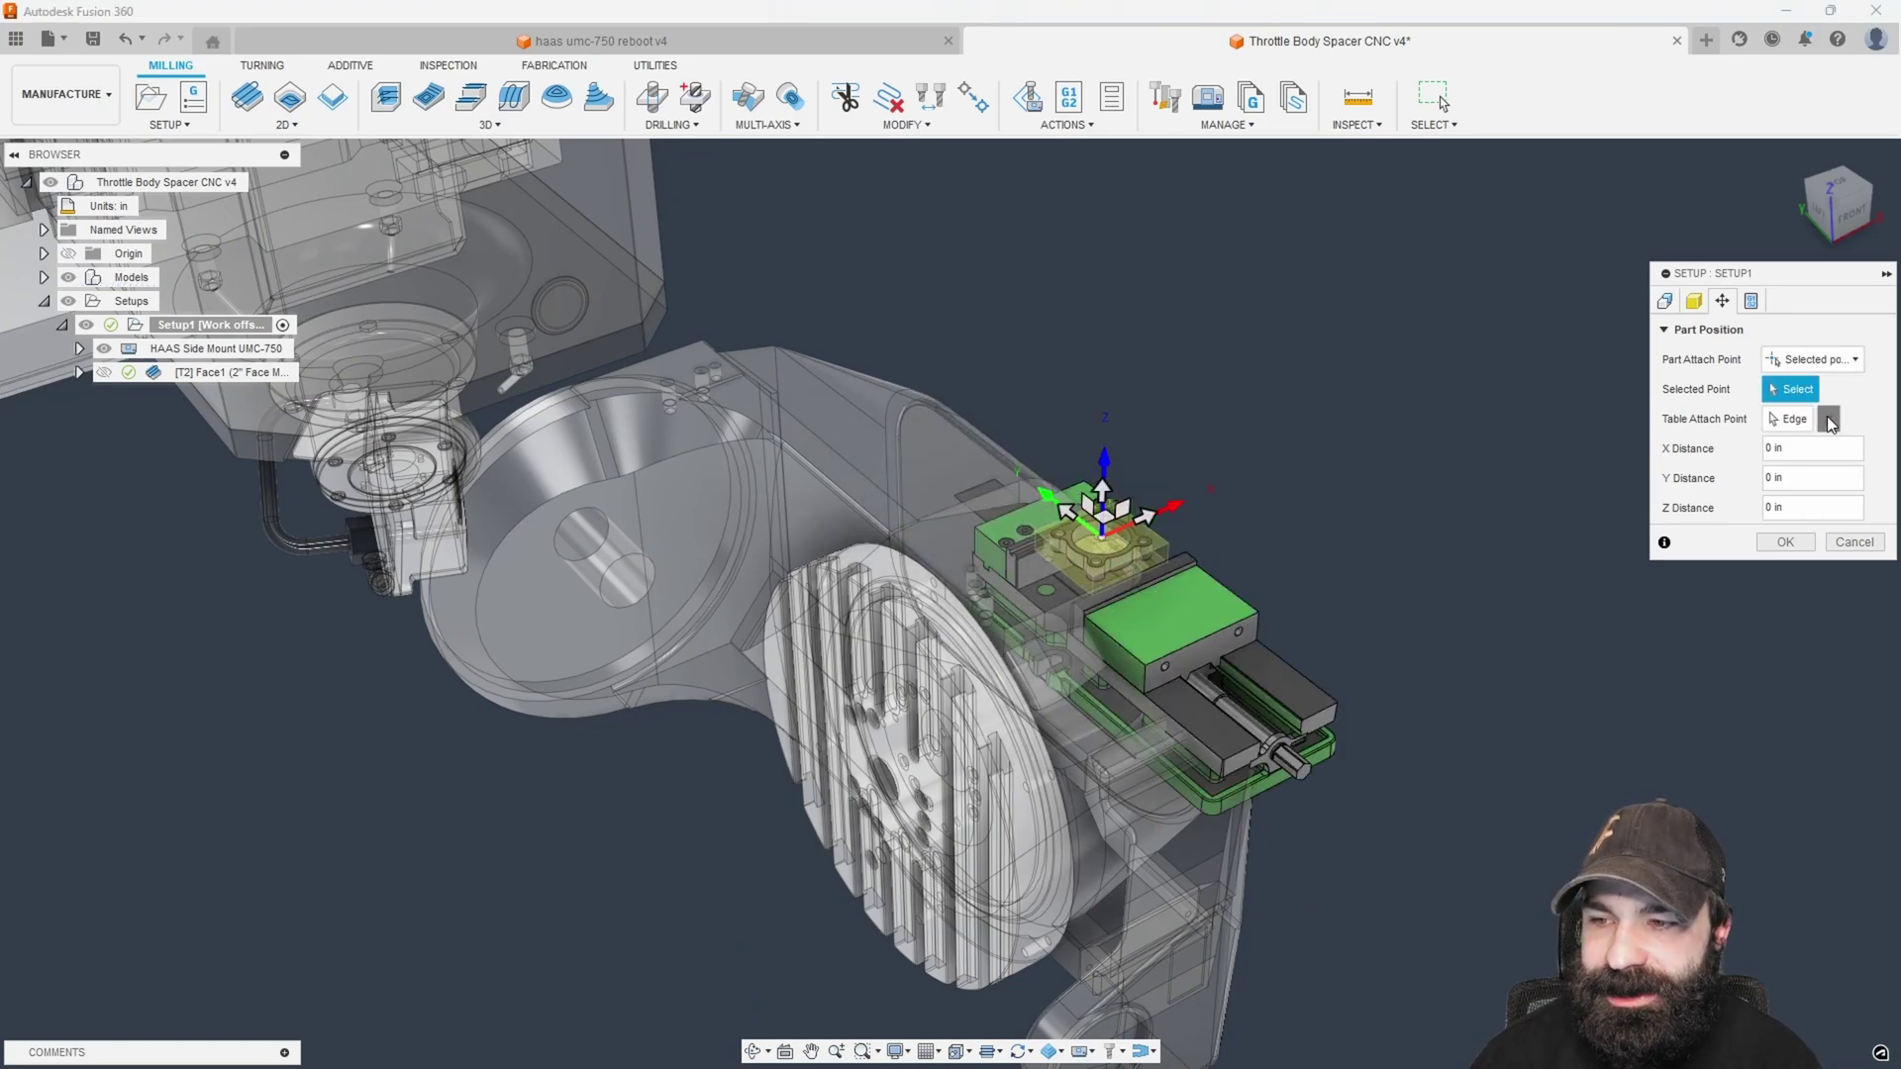
{"action": "left_click", "coordinate": [1829, 419]}
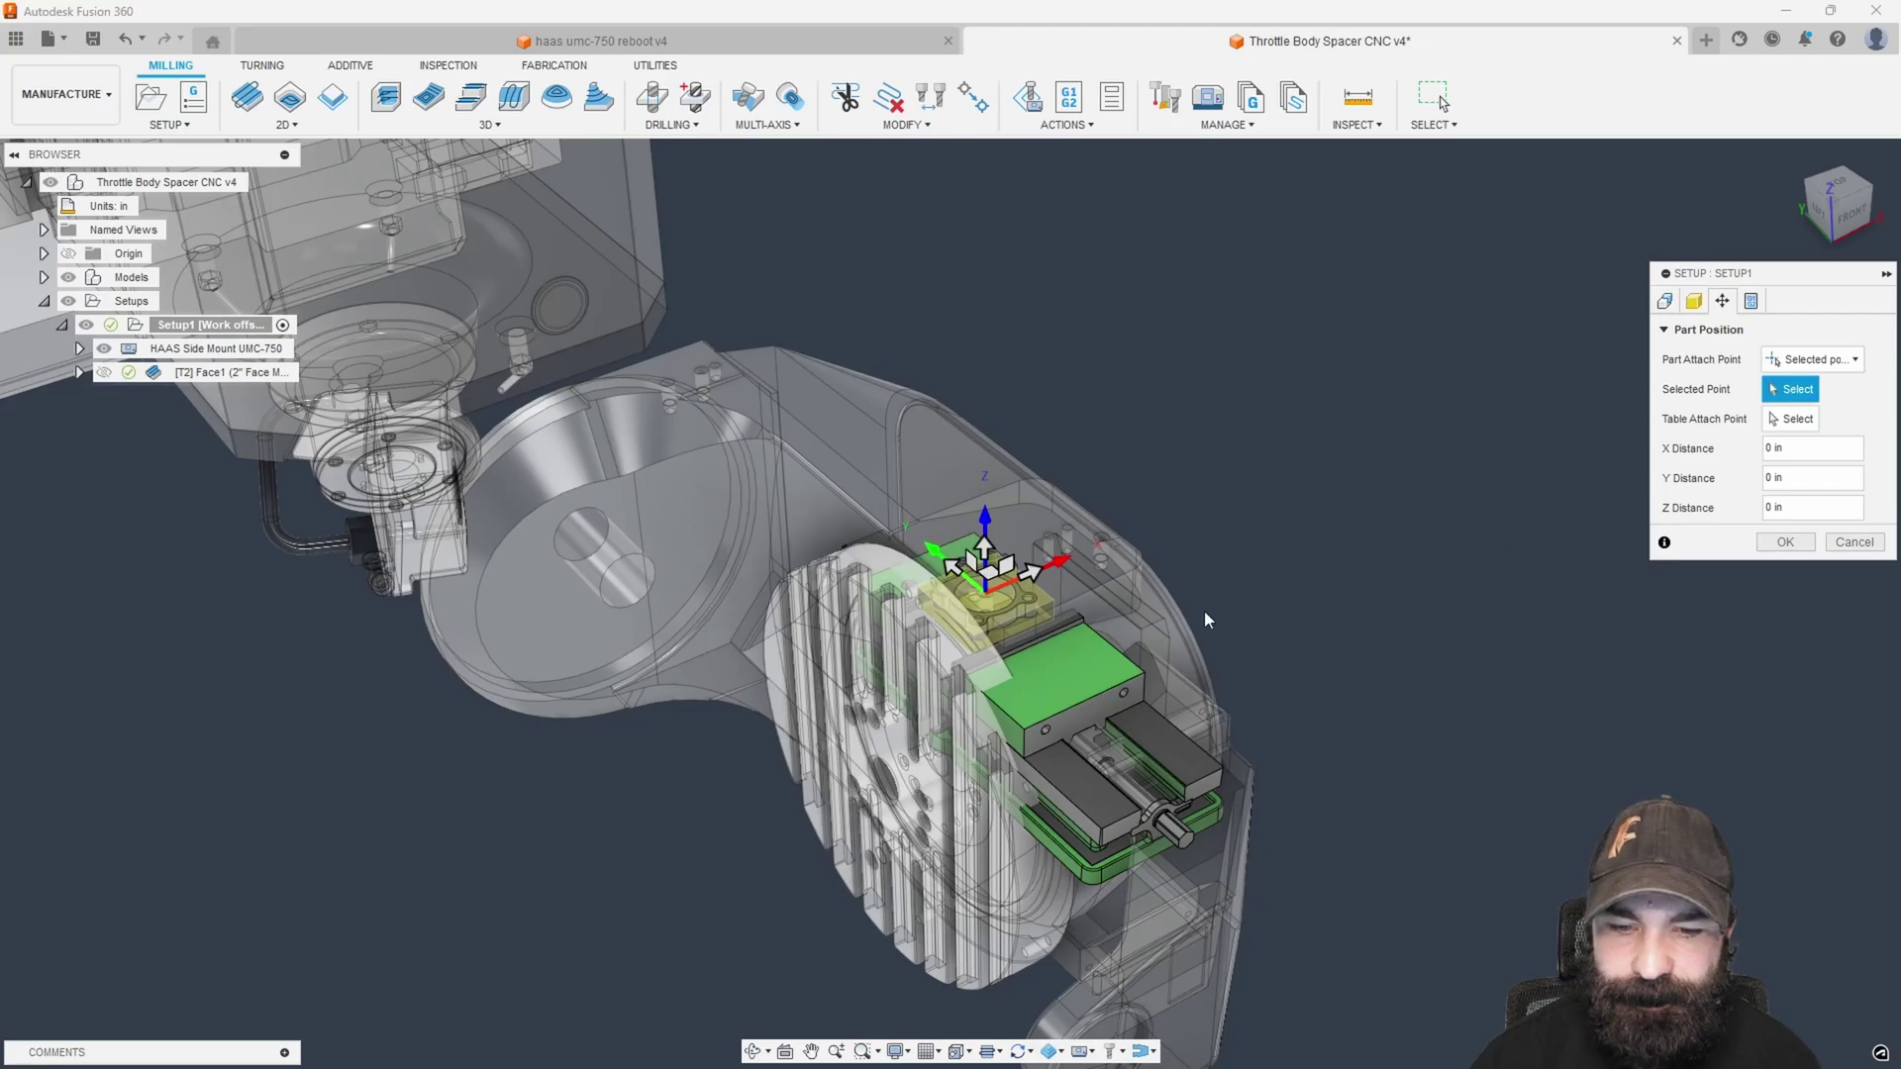
Pick the table hole edge as the attach point and fit the machine in view.
{"action": "middle_click_drag", "start_coordinate": [1172, 633], "coordinate": [1020, 594], "text": "shift"}
{"action": "scroll", "coordinate": [968, 673], "scroll_direction": "down", "scroll_amount": 5}
{"action": "scroll", "coordinate": [1020, 465], "scroll_direction": "up", "scroll_amount": 4}
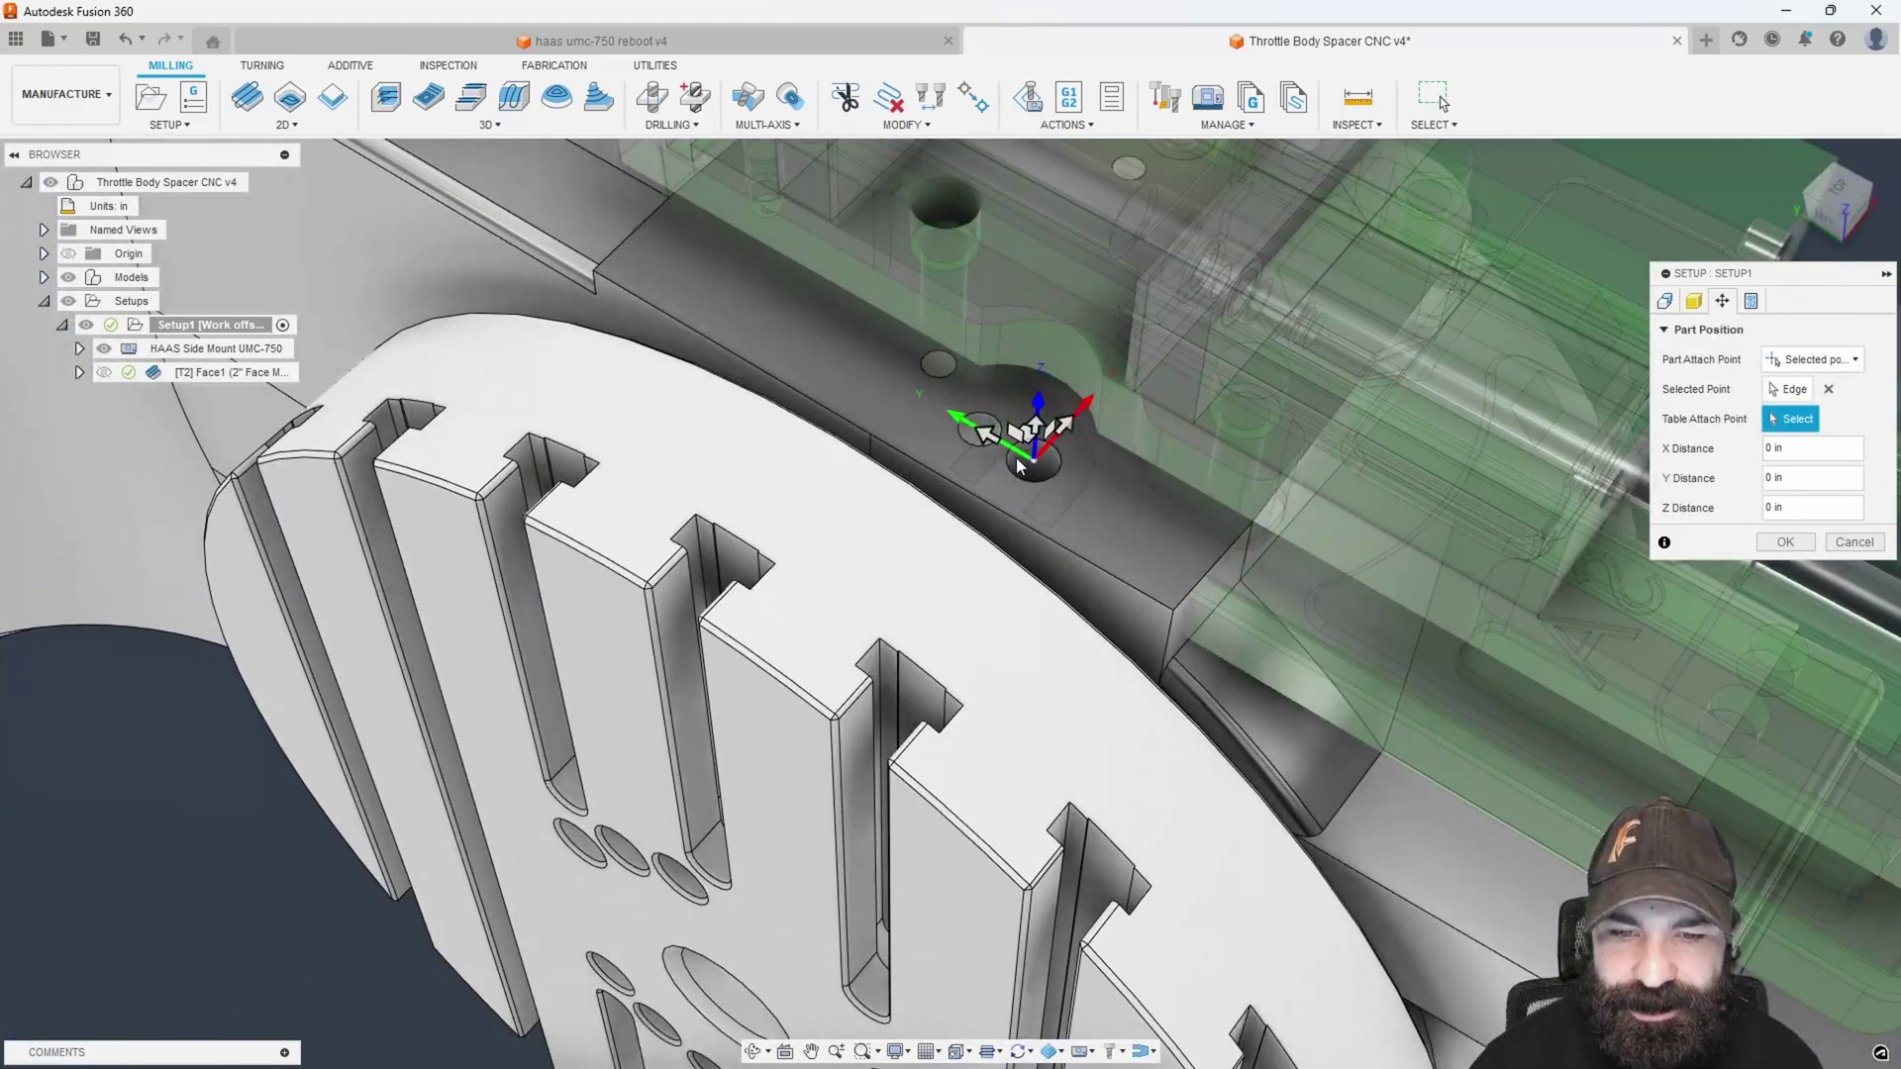
{"action": "left_click", "coordinate": [1024, 473]}
{"action": "scroll", "coordinate": [1020, 495], "scroll_direction": "down", "scroll_amount": 4}
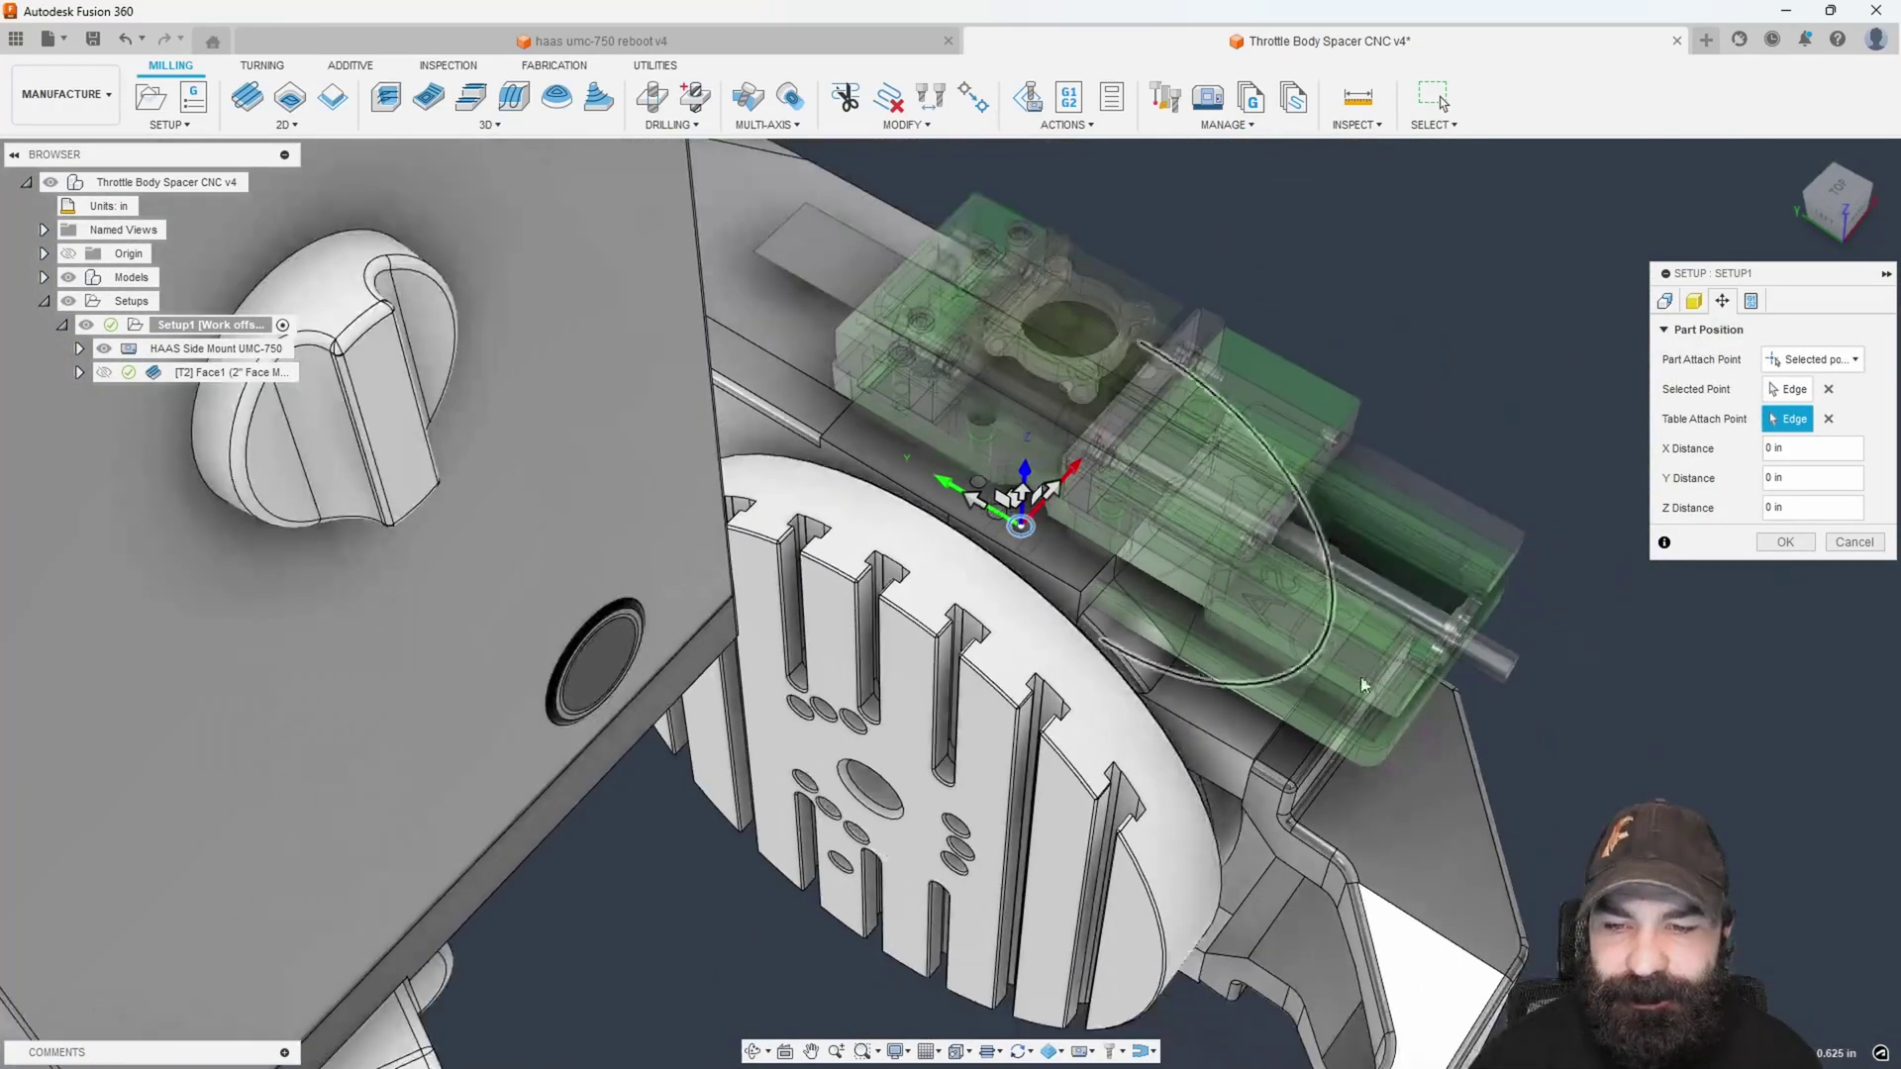
{"action": "key", "text": "F6"}
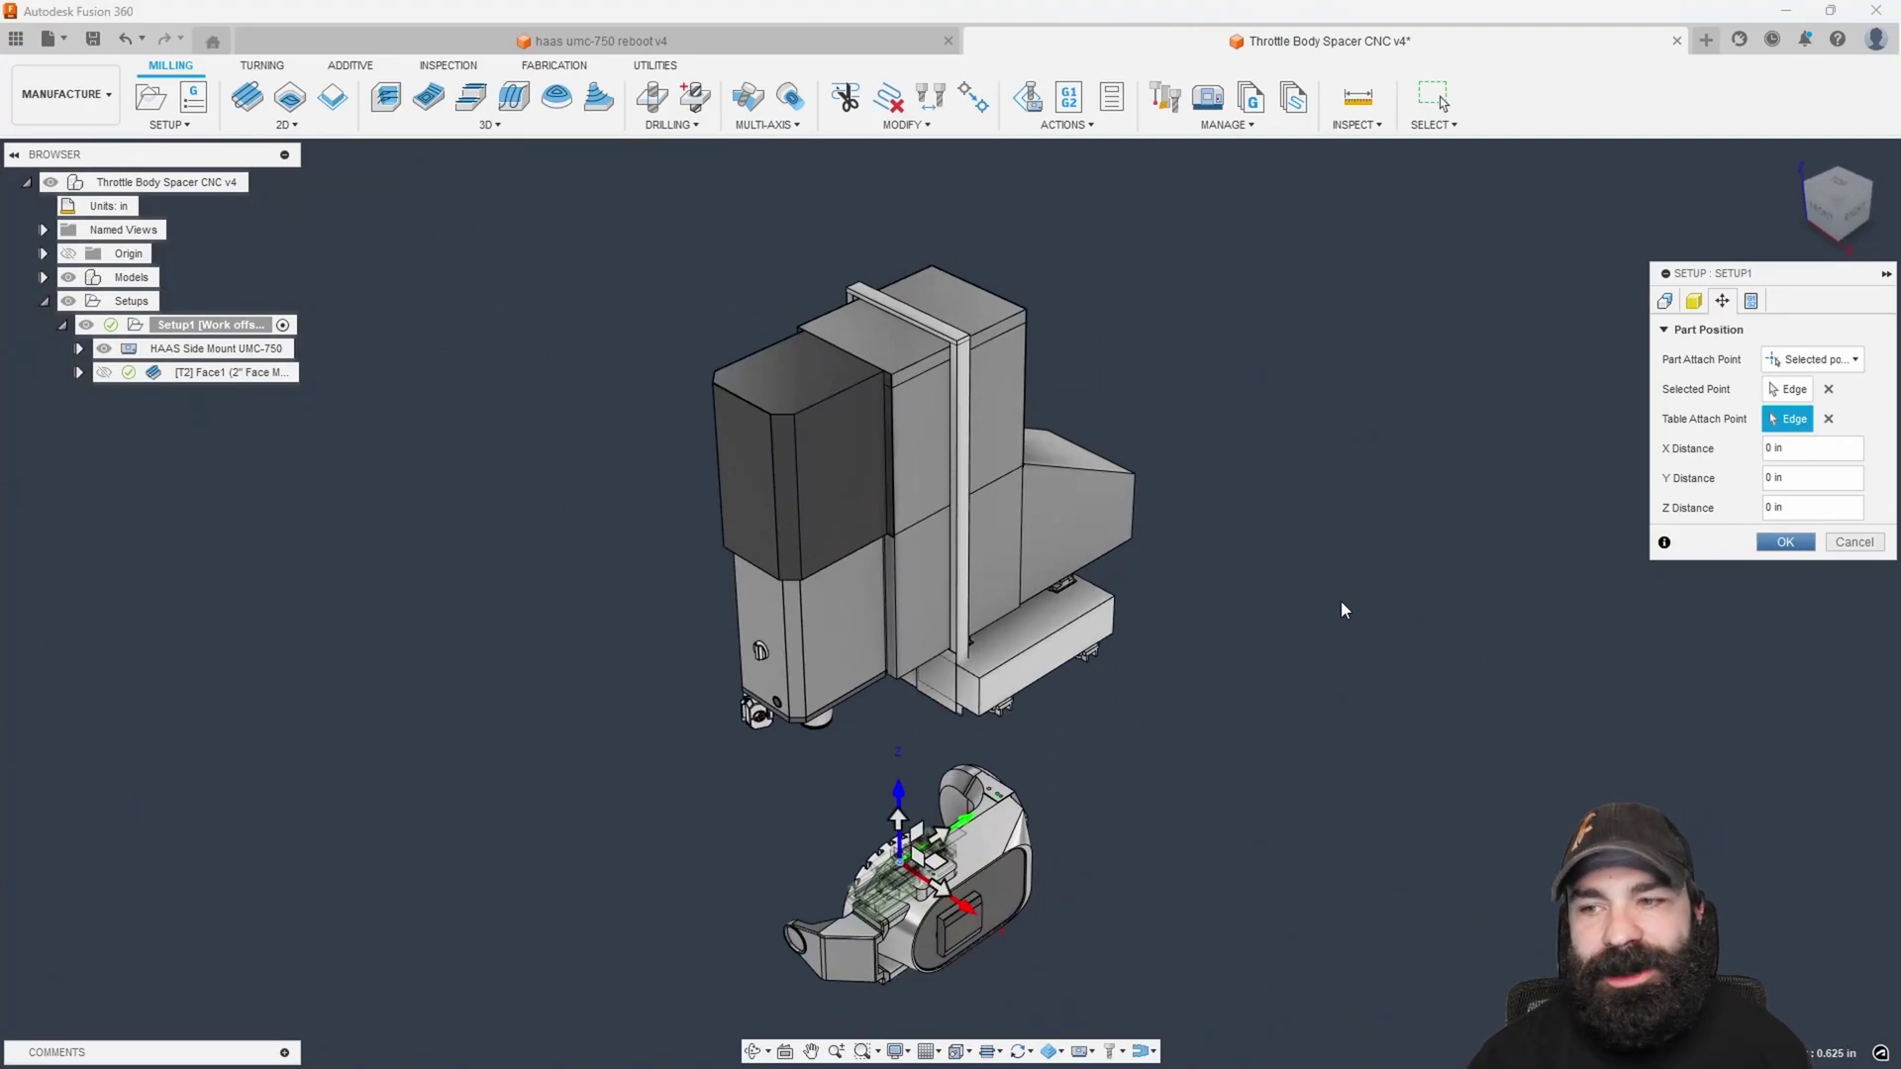
Accept the part position and select the Face1 operation.
{"action": "left_click", "coordinate": [1785, 543]}
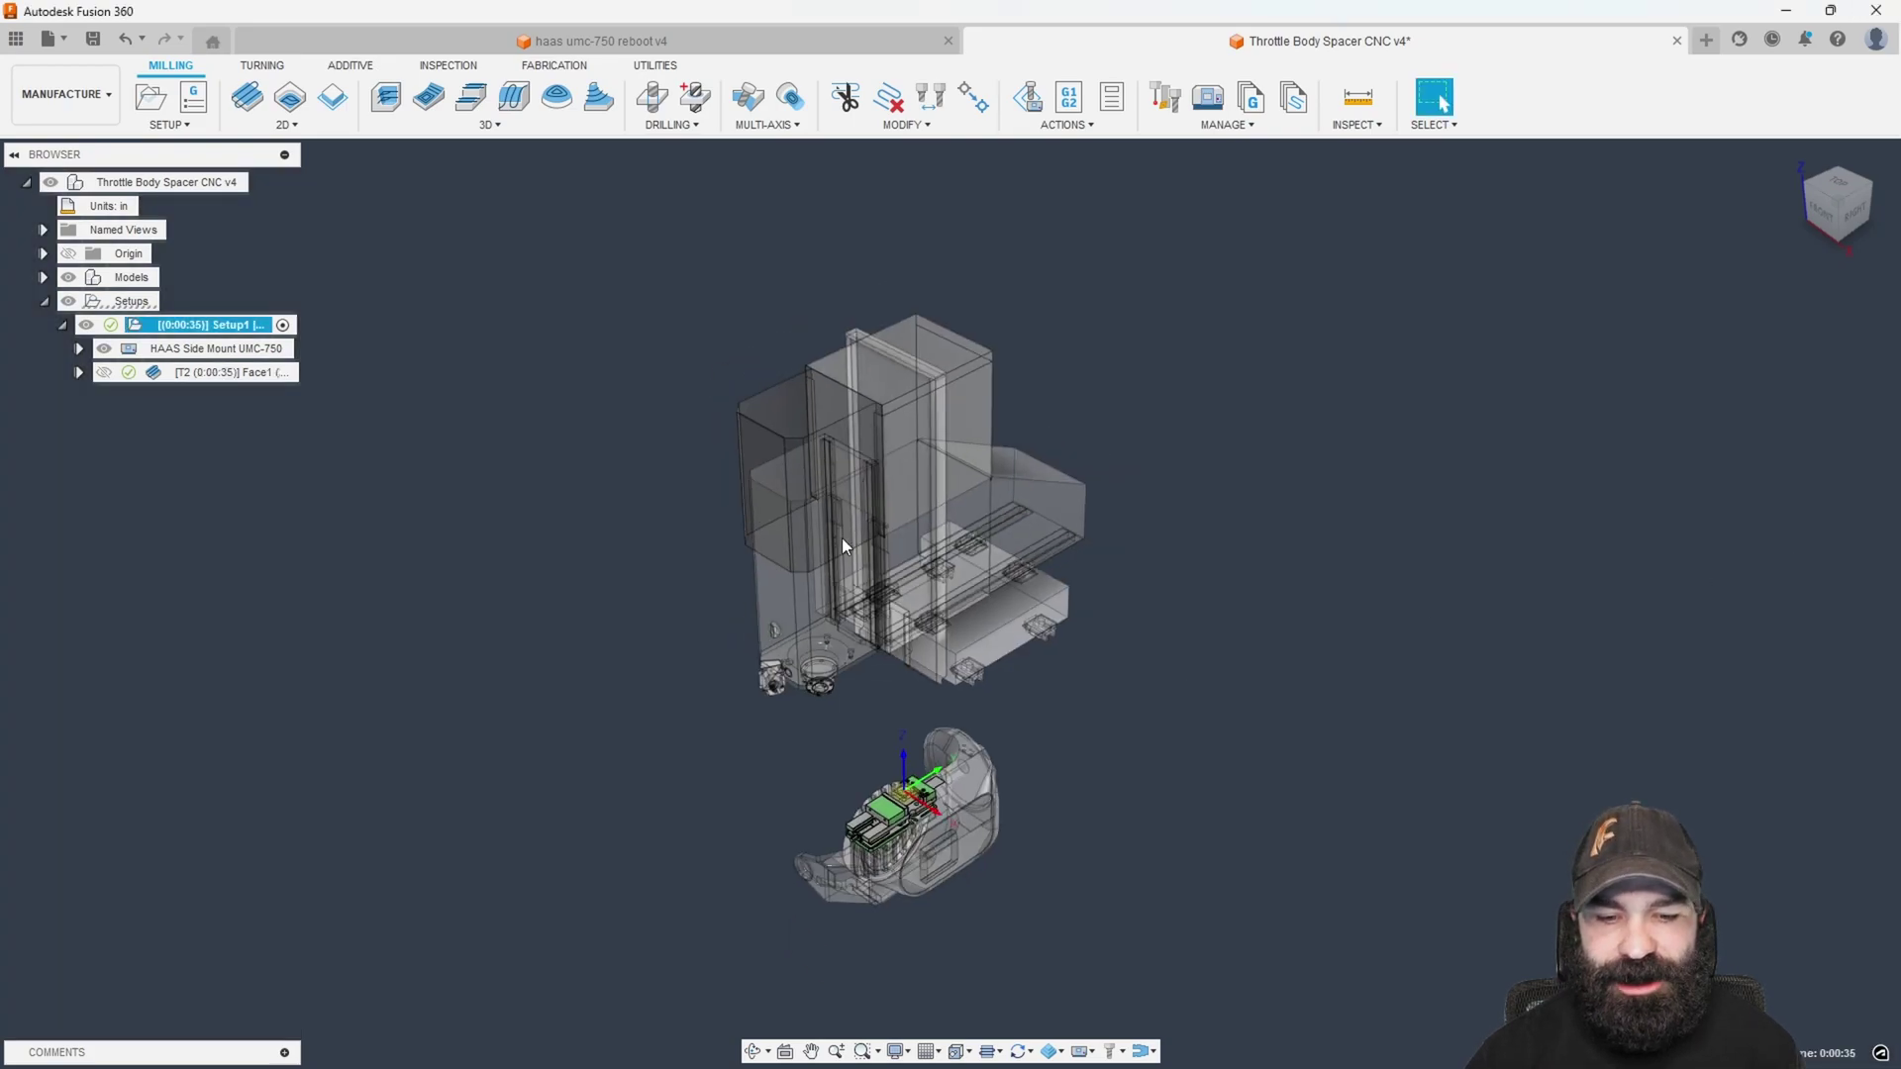
{"action": "scroll", "coordinate": [871, 776], "scroll_direction": "up", "scroll_amount": 3}
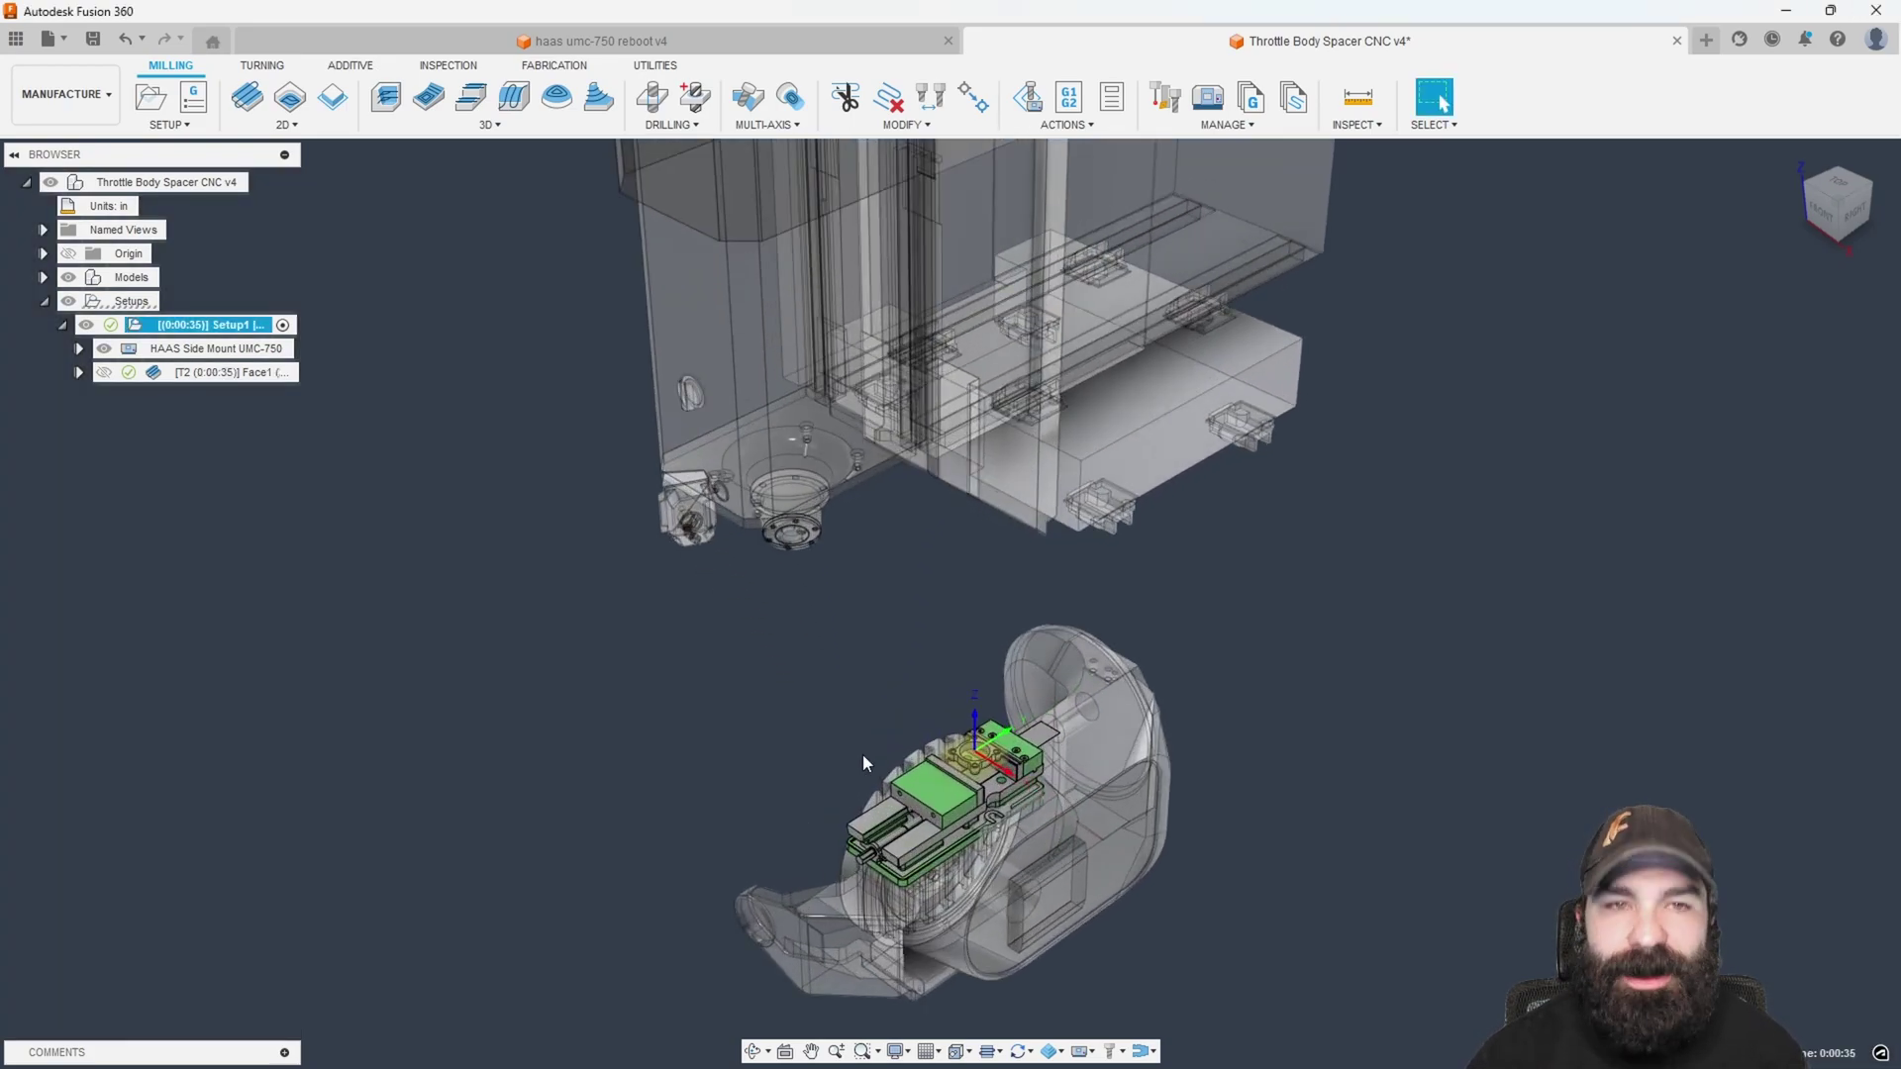
{"action": "left_click", "coordinate": [228, 372]}
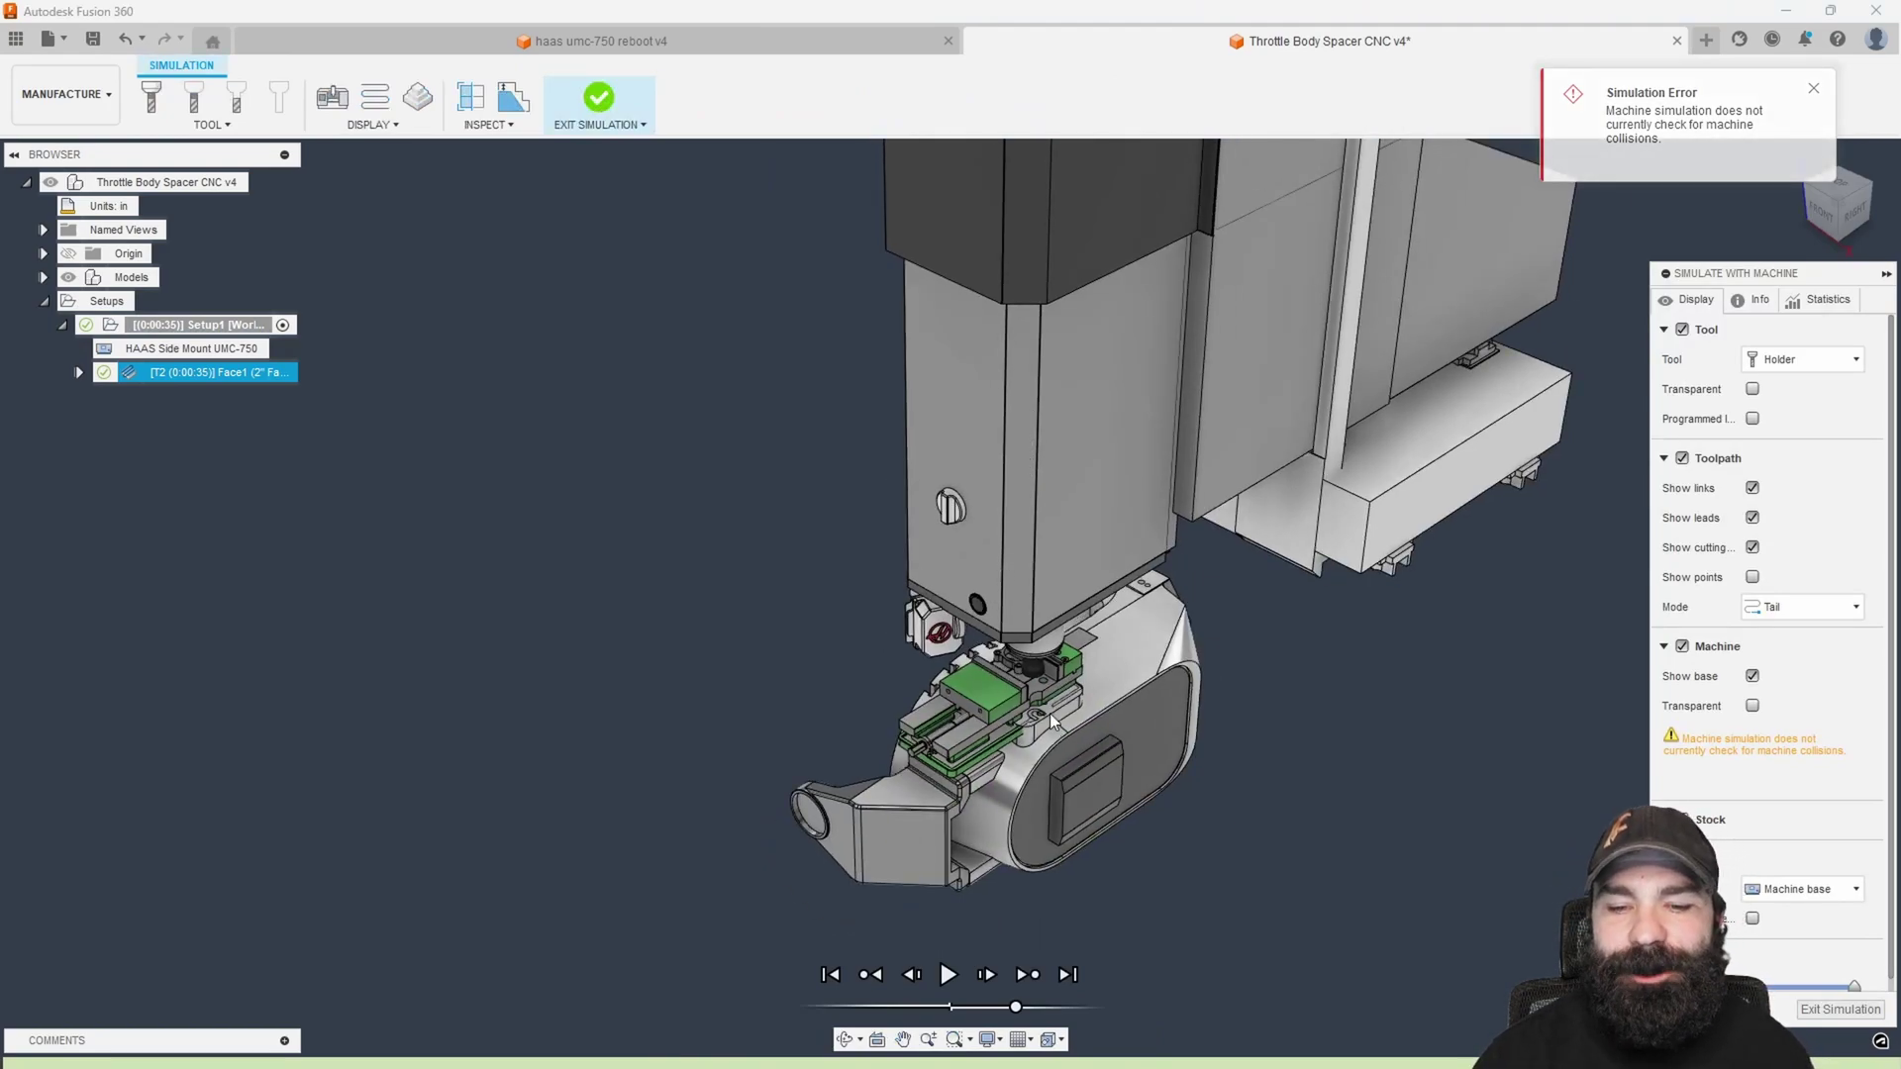
Play the Face1 machine simulation around the vise and spindle, then exit it.
{"action": "scroll", "coordinate": [1050, 721], "scroll_direction": "up", "scroll_amount": 2}
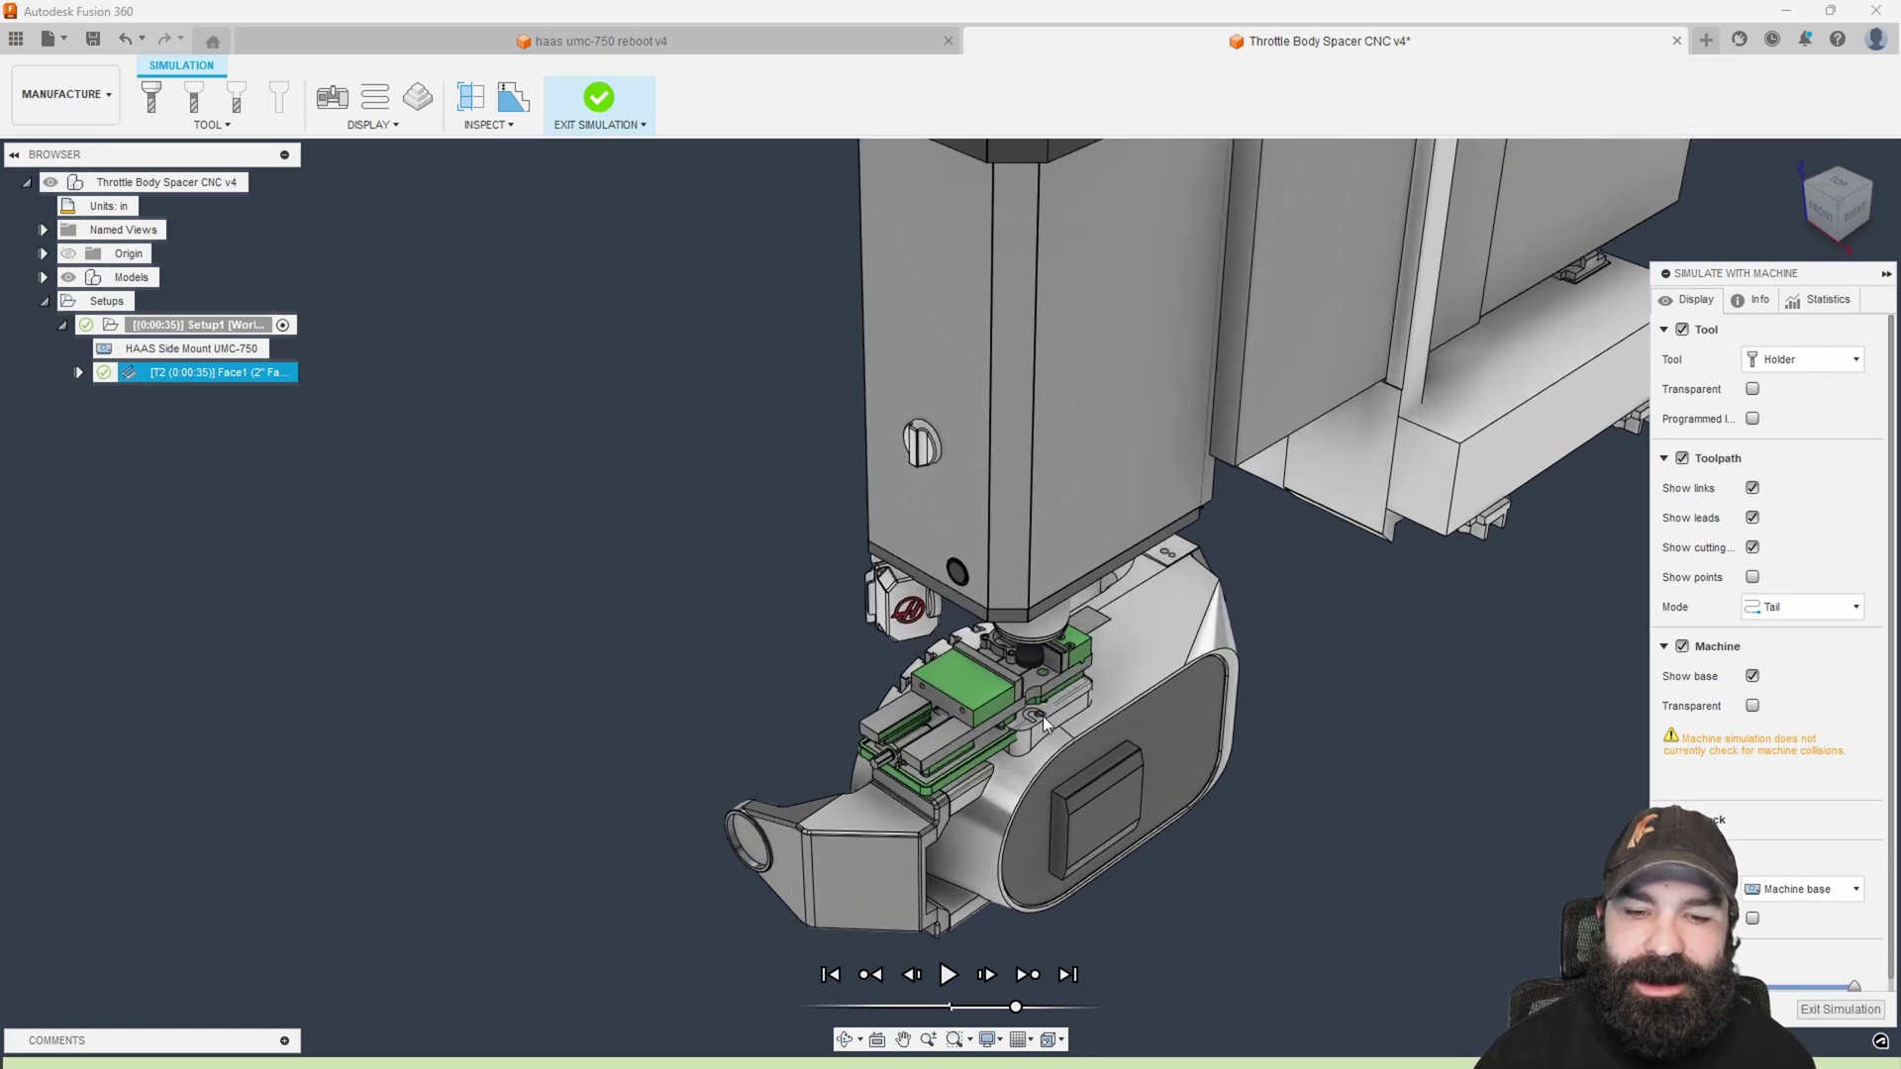
{"action": "scroll", "coordinate": [1048, 724], "scroll_direction": "up", "scroll_amount": 3}
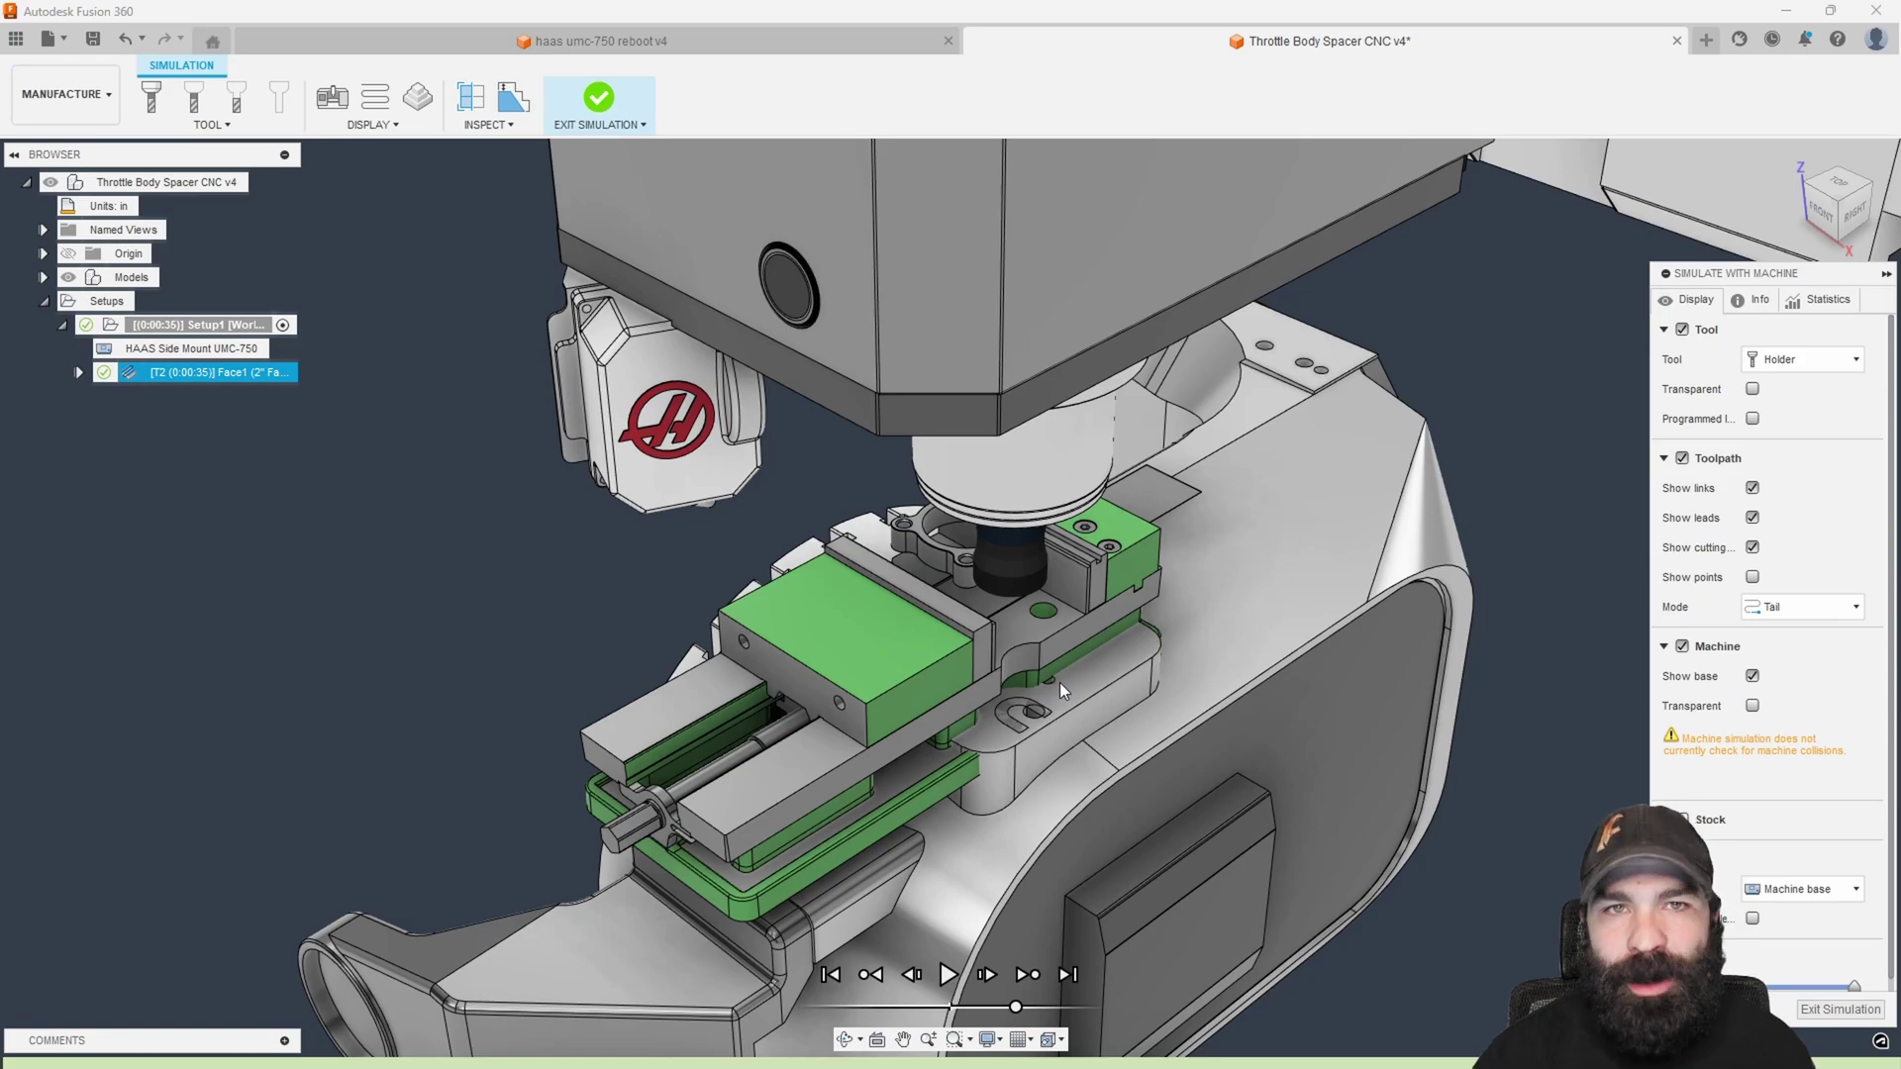
{"action": "middle_click_drag", "start_coordinate": [1060, 690], "coordinate": [1167, 615], "text": "shift"}
{"action": "scroll", "coordinate": [837, 792], "scroll_direction": "down", "scroll_amount": 4}
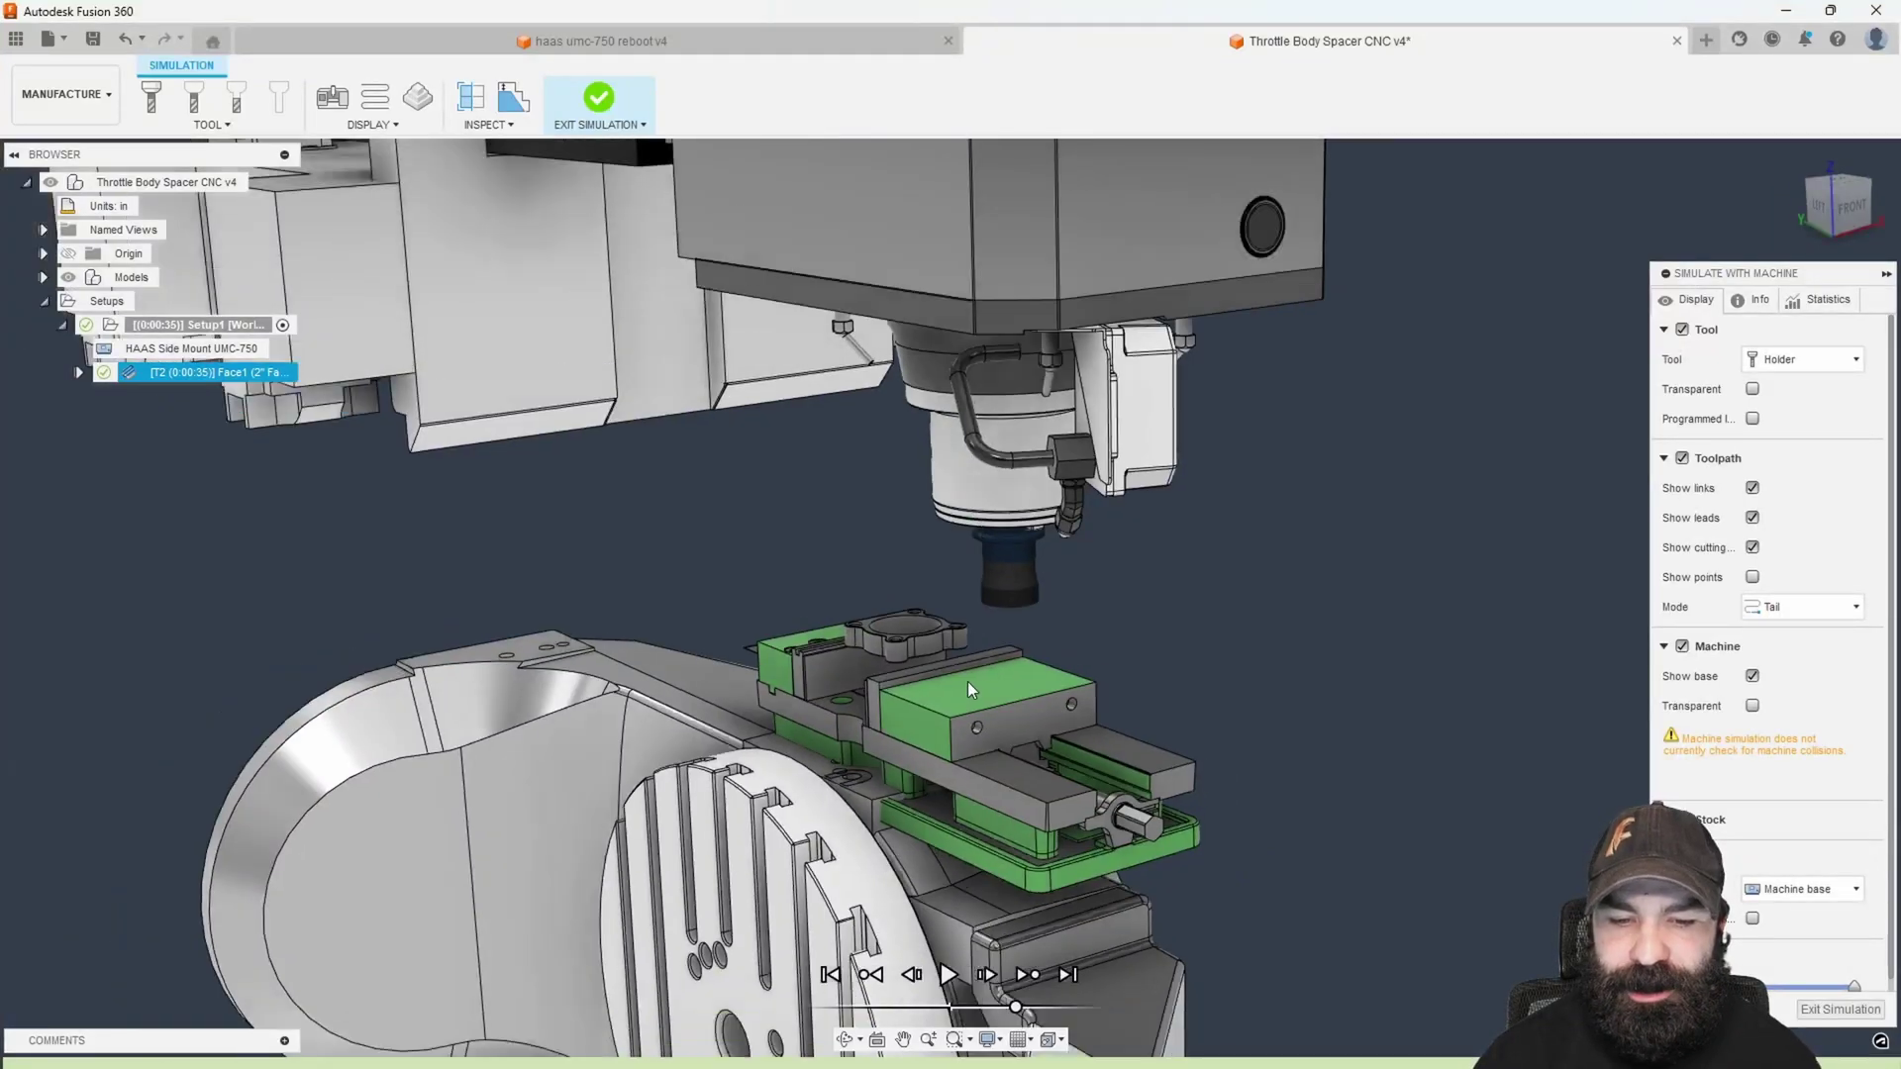
{"action": "left_click", "coordinate": [948, 975]}
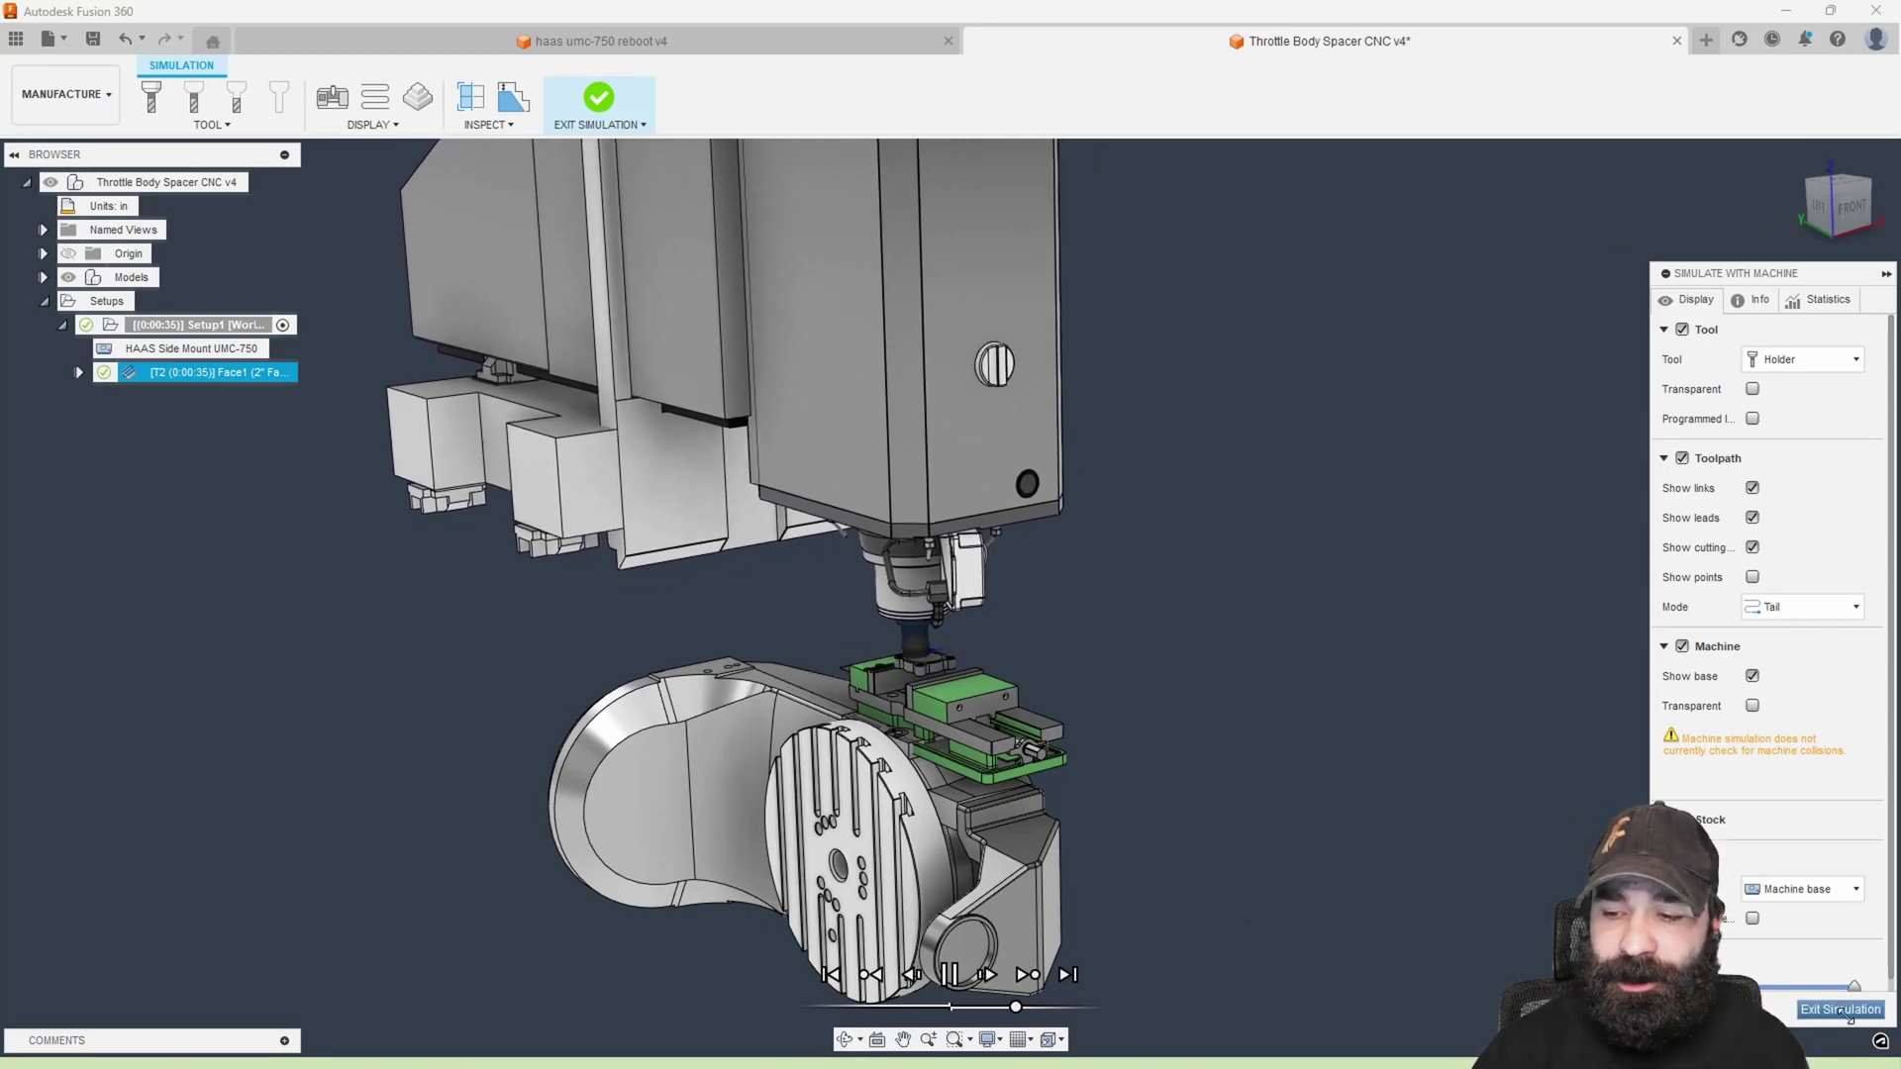
{"action": "left_click", "coordinate": [1839, 1010]}
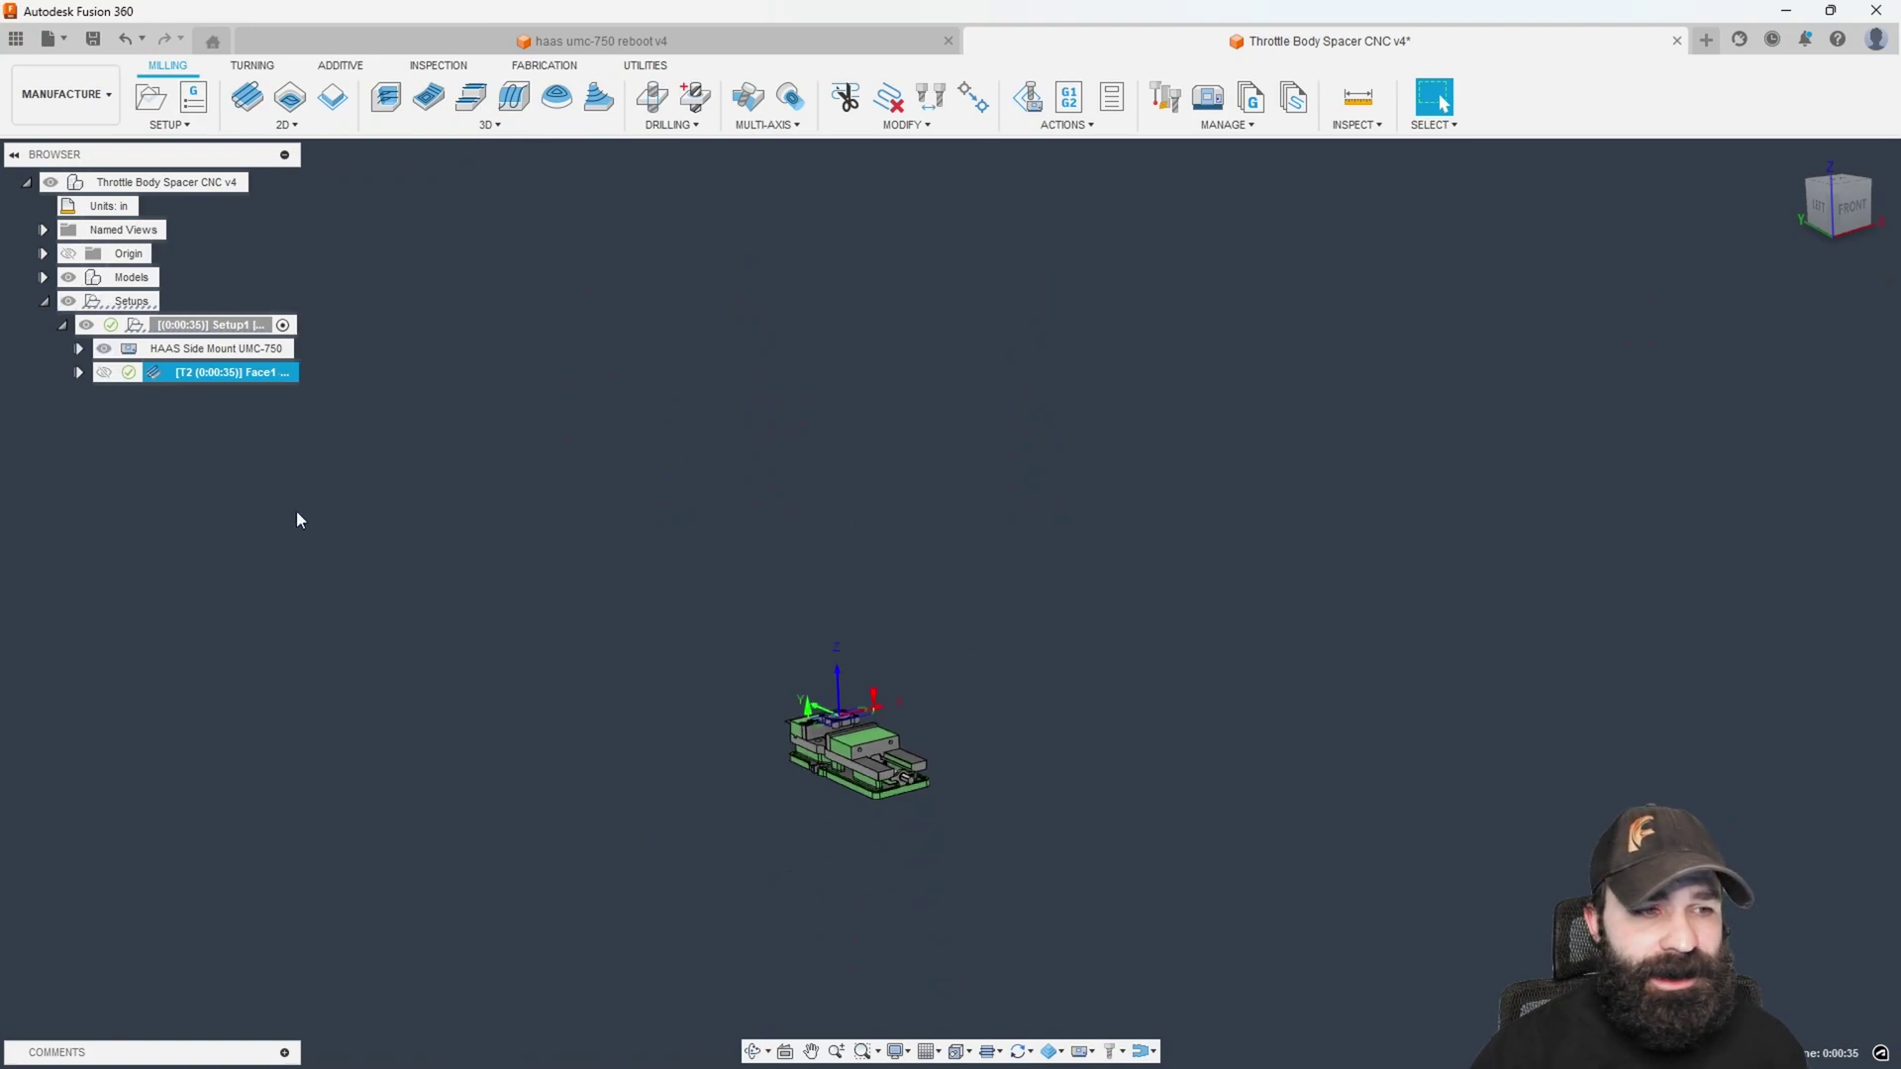
Edit Setup1 and clear its current part attach point in Part Position.
{"action": "left_click", "coordinate": [148, 327]}
{"action": "double_click", "coordinate": [136, 327]}
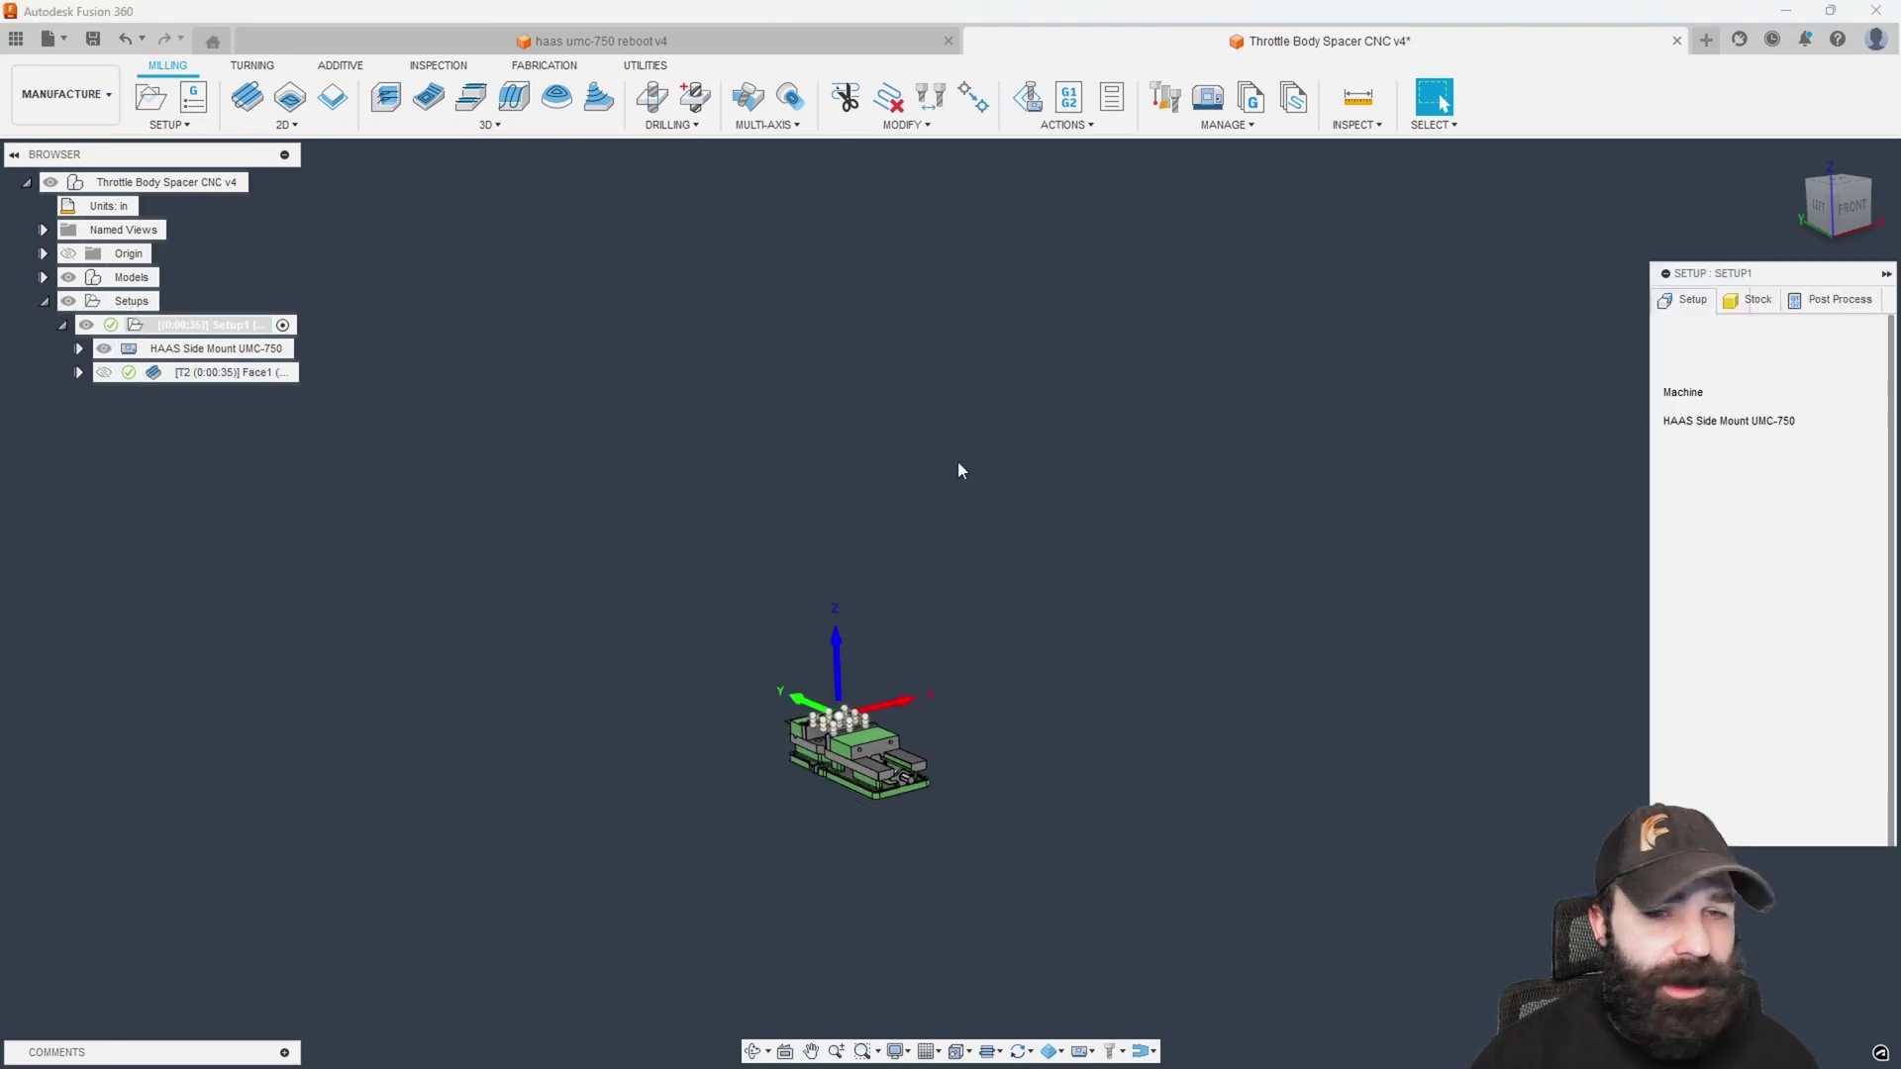
{"action": "left_click", "coordinate": [1721, 301]}
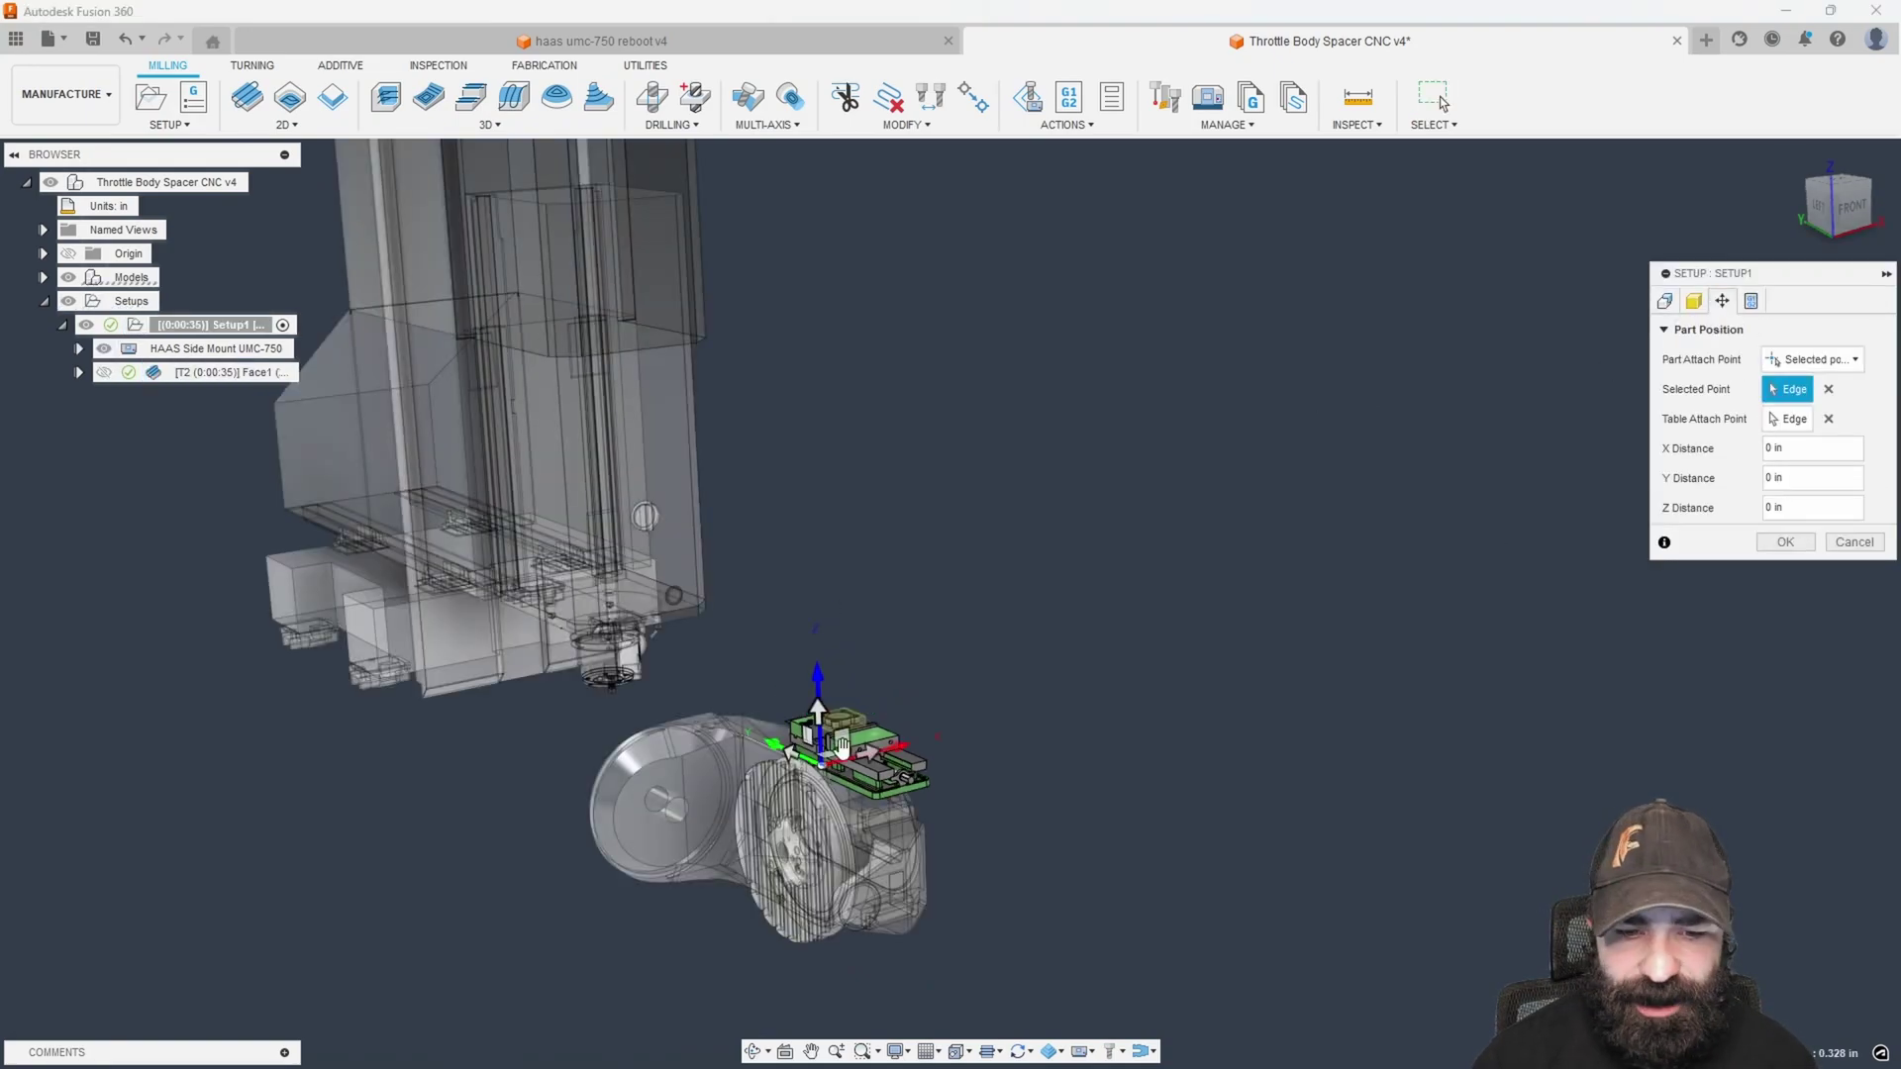
{"action": "scroll", "coordinate": [827, 762], "scroll_direction": "up", "scroll_amount": 6}
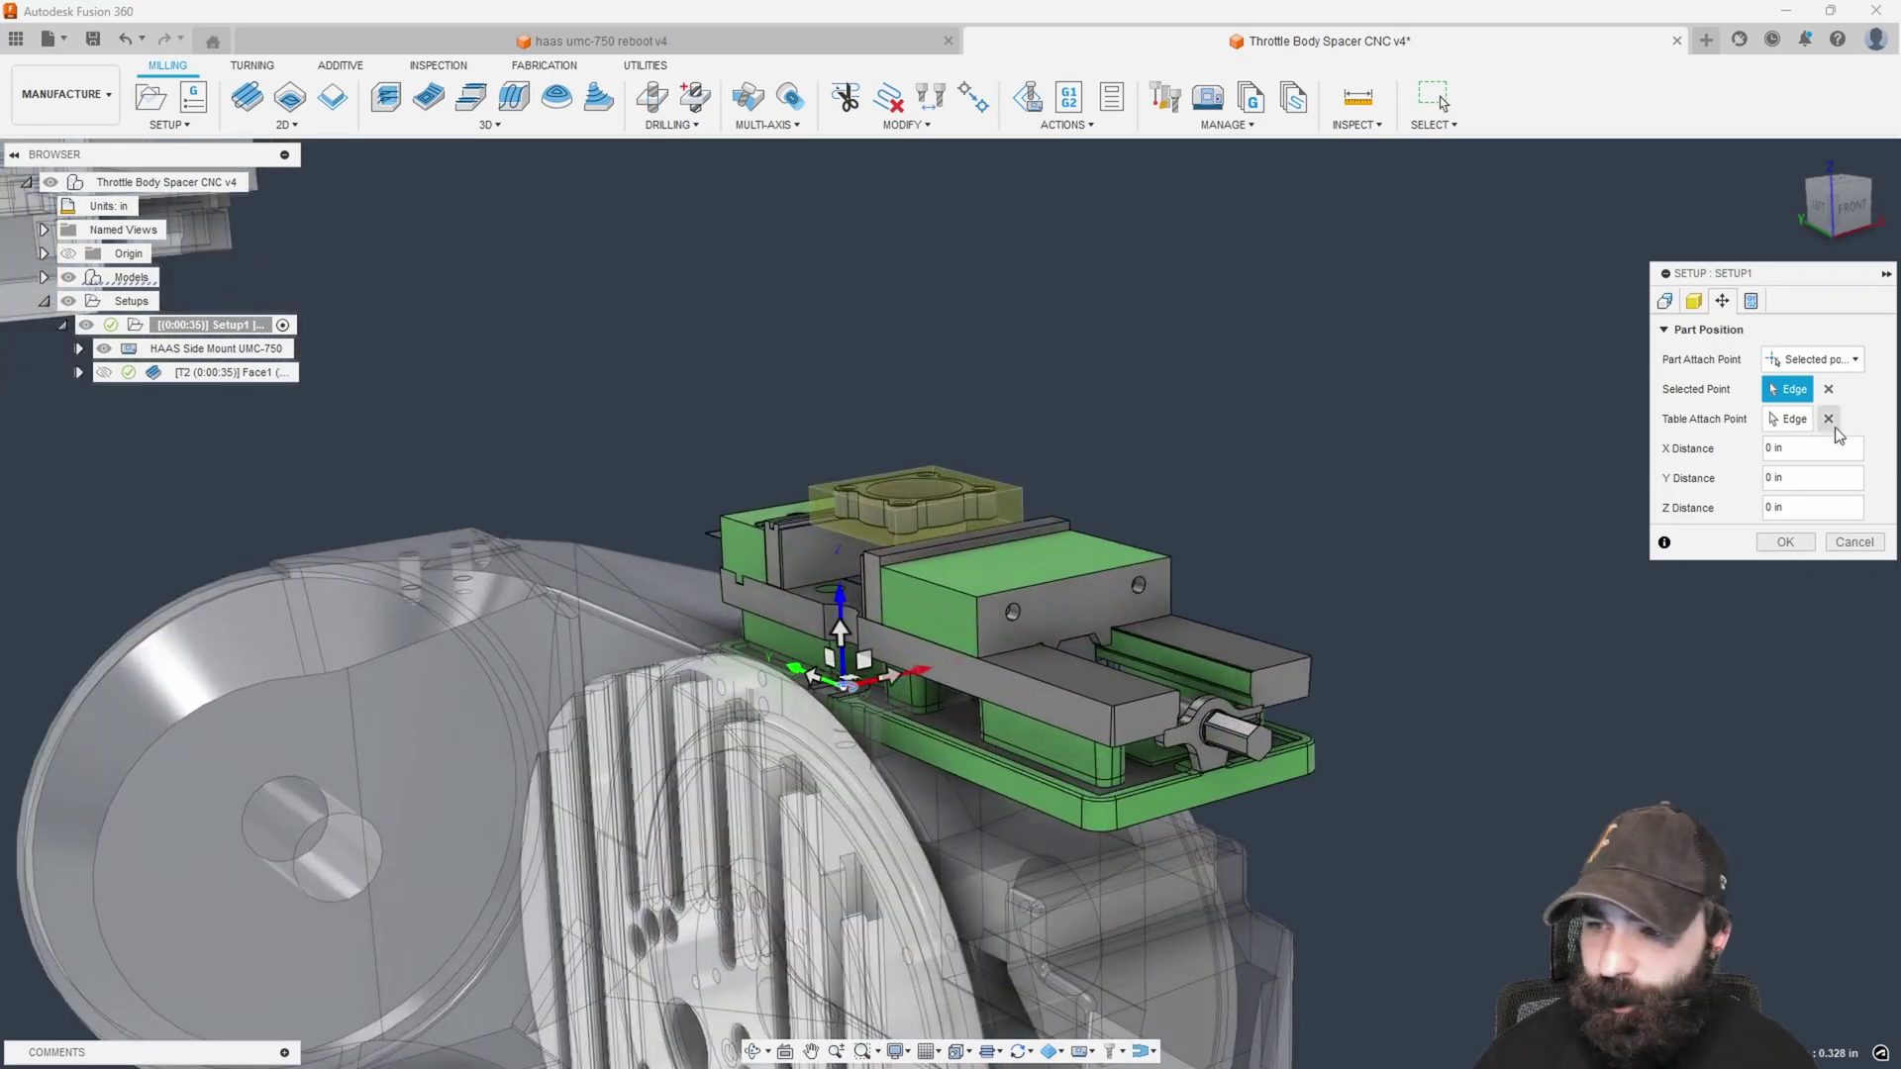
{"action": "left_click", "coordinate": [1828, 389]}
{"action": "scroll", "coordinate": [1005, 802], "scroll_direction": "up", "scroll_amount": 10}
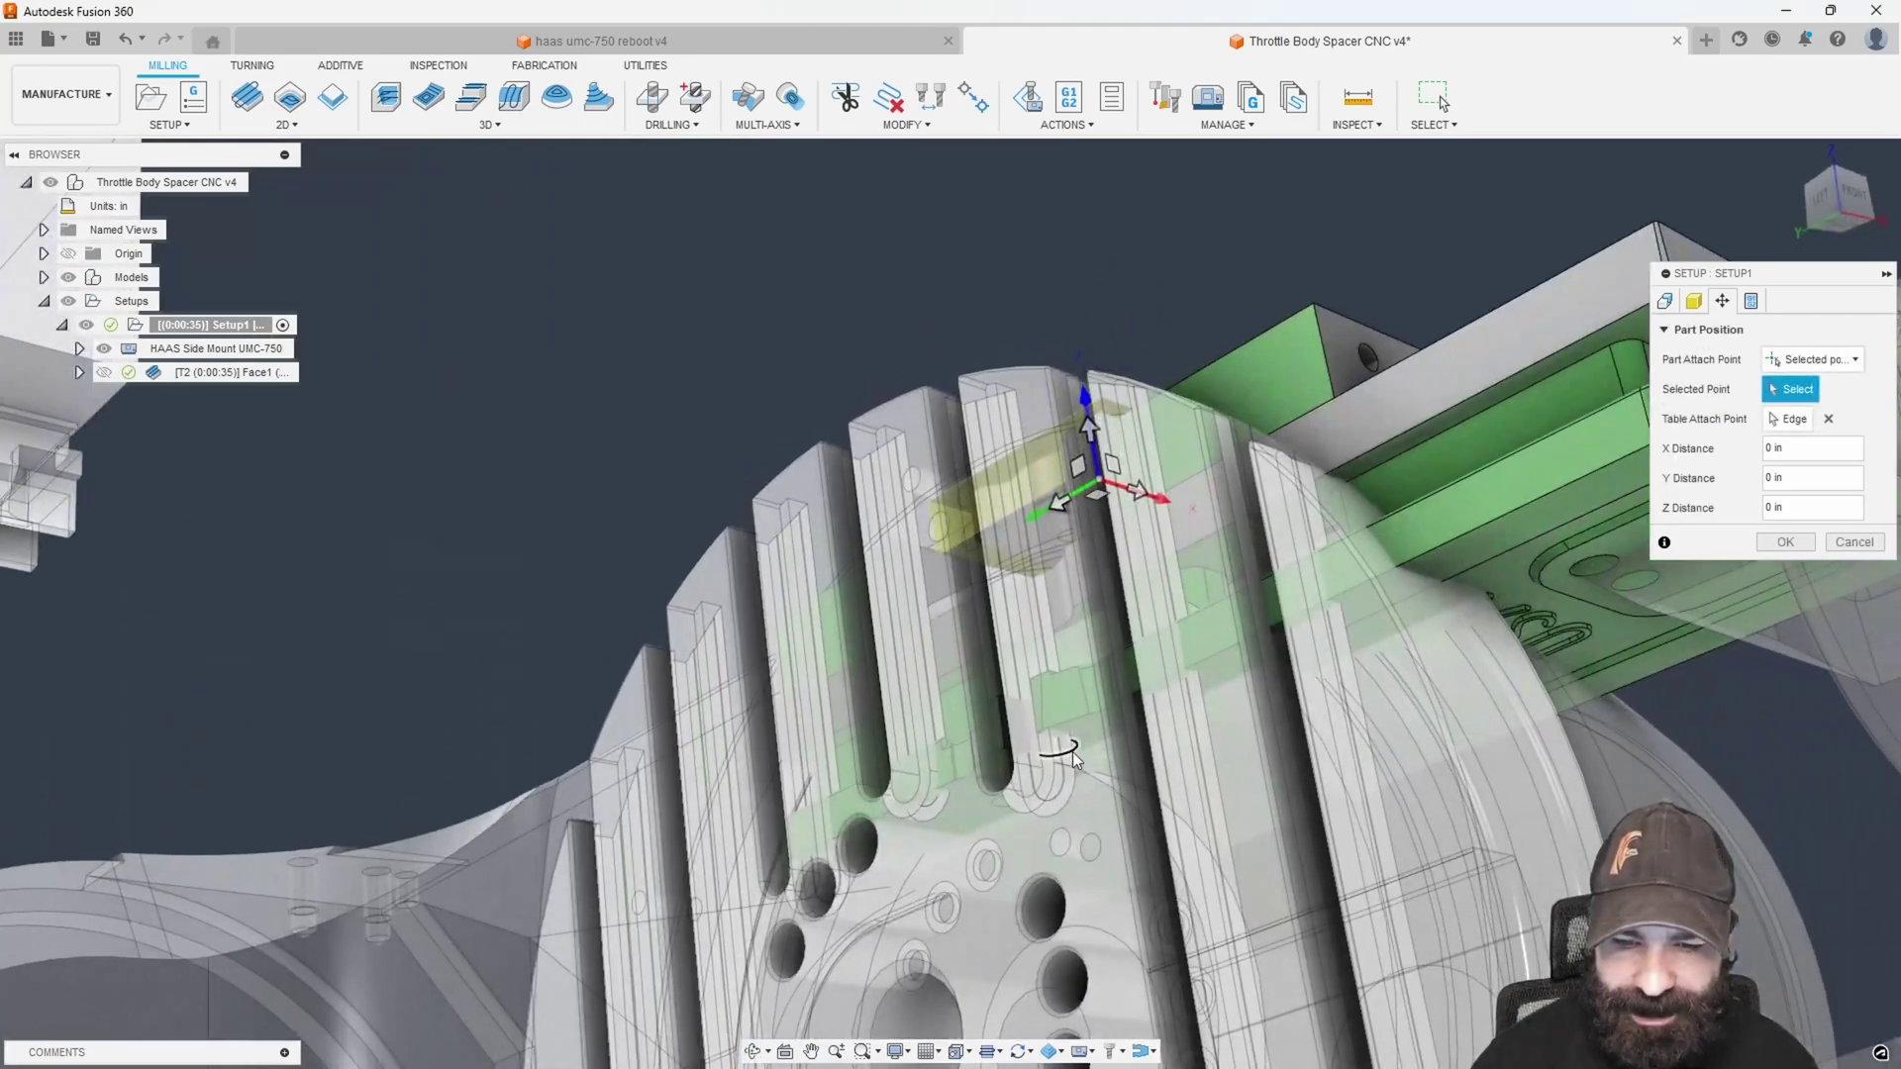
Pick a new attach point on the part and confirm the part position.
{"action": "left_click", "coordinate": [1079, 768]}
{"action": "scroll", "coordinate": [1079, 693], "scroll_direction": "down", "scroll_amount": 8}
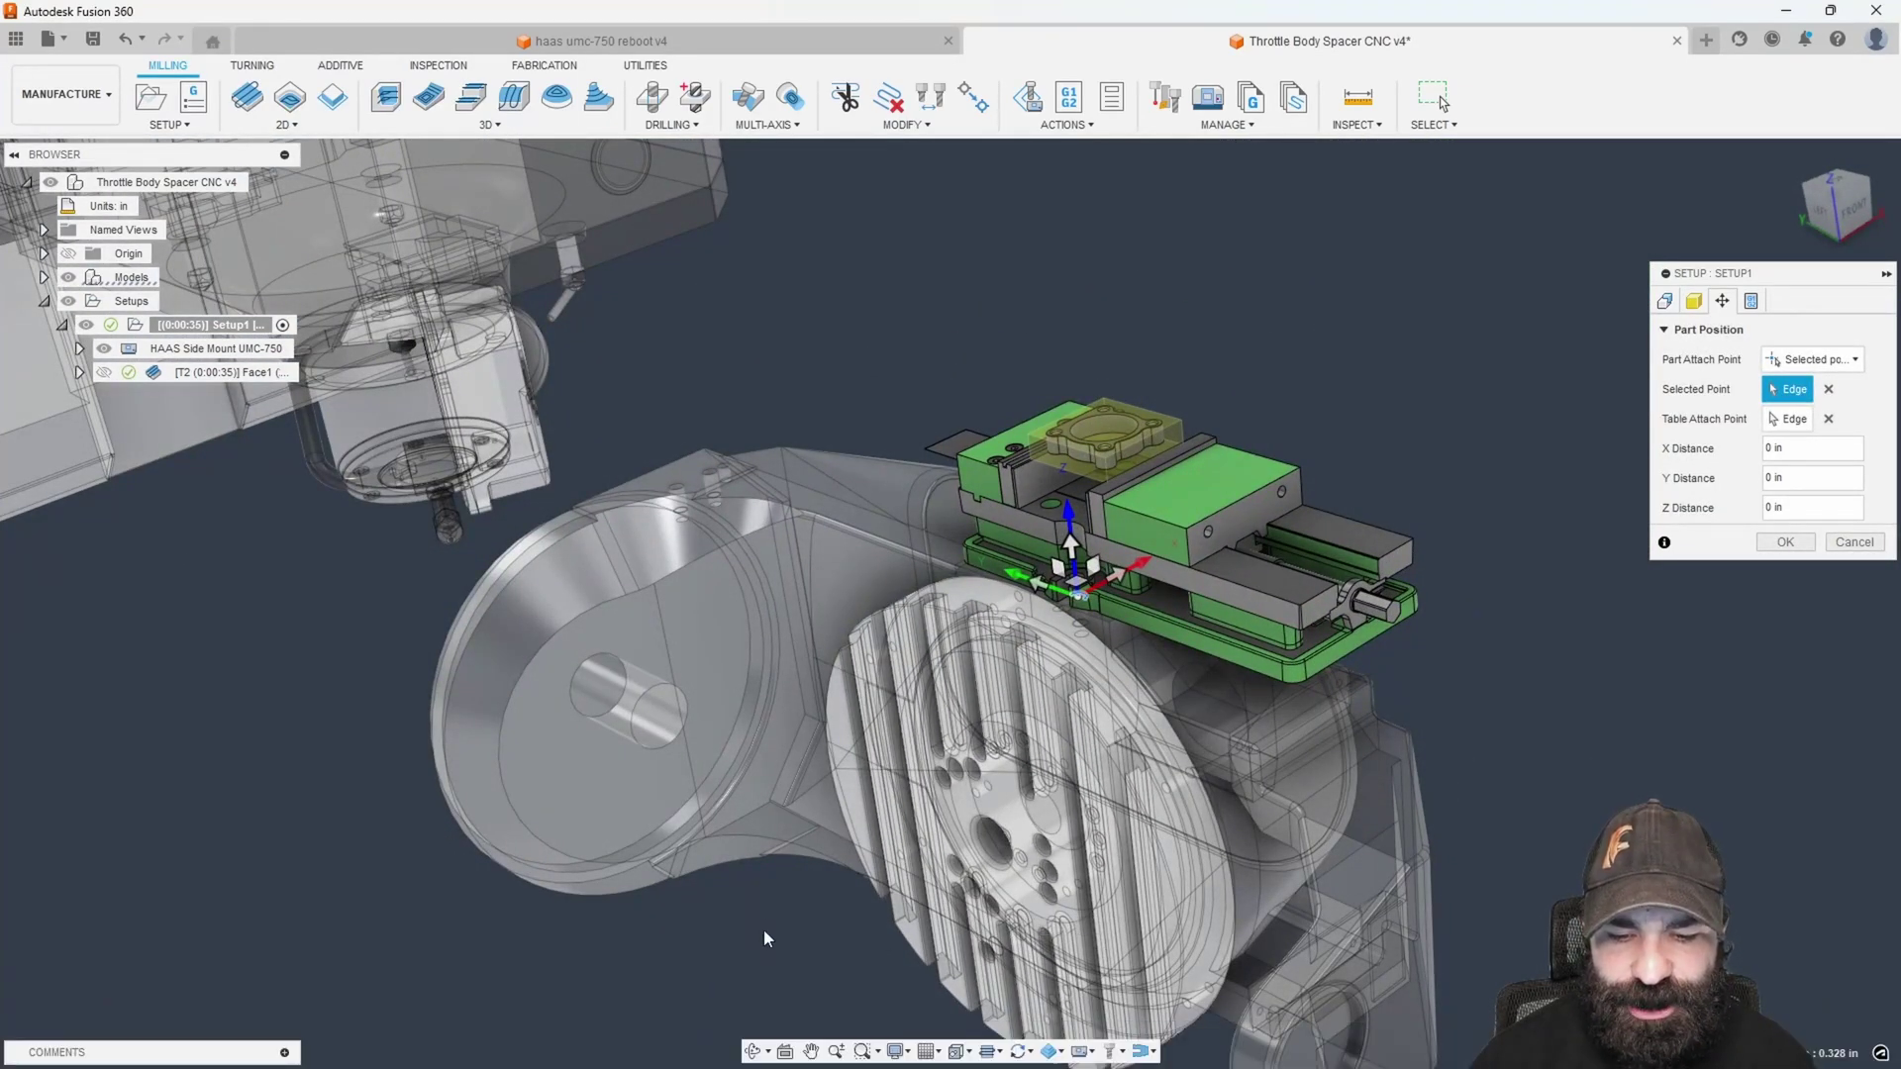
{"action": "left_click", "coordinate": [1082, 1051]}
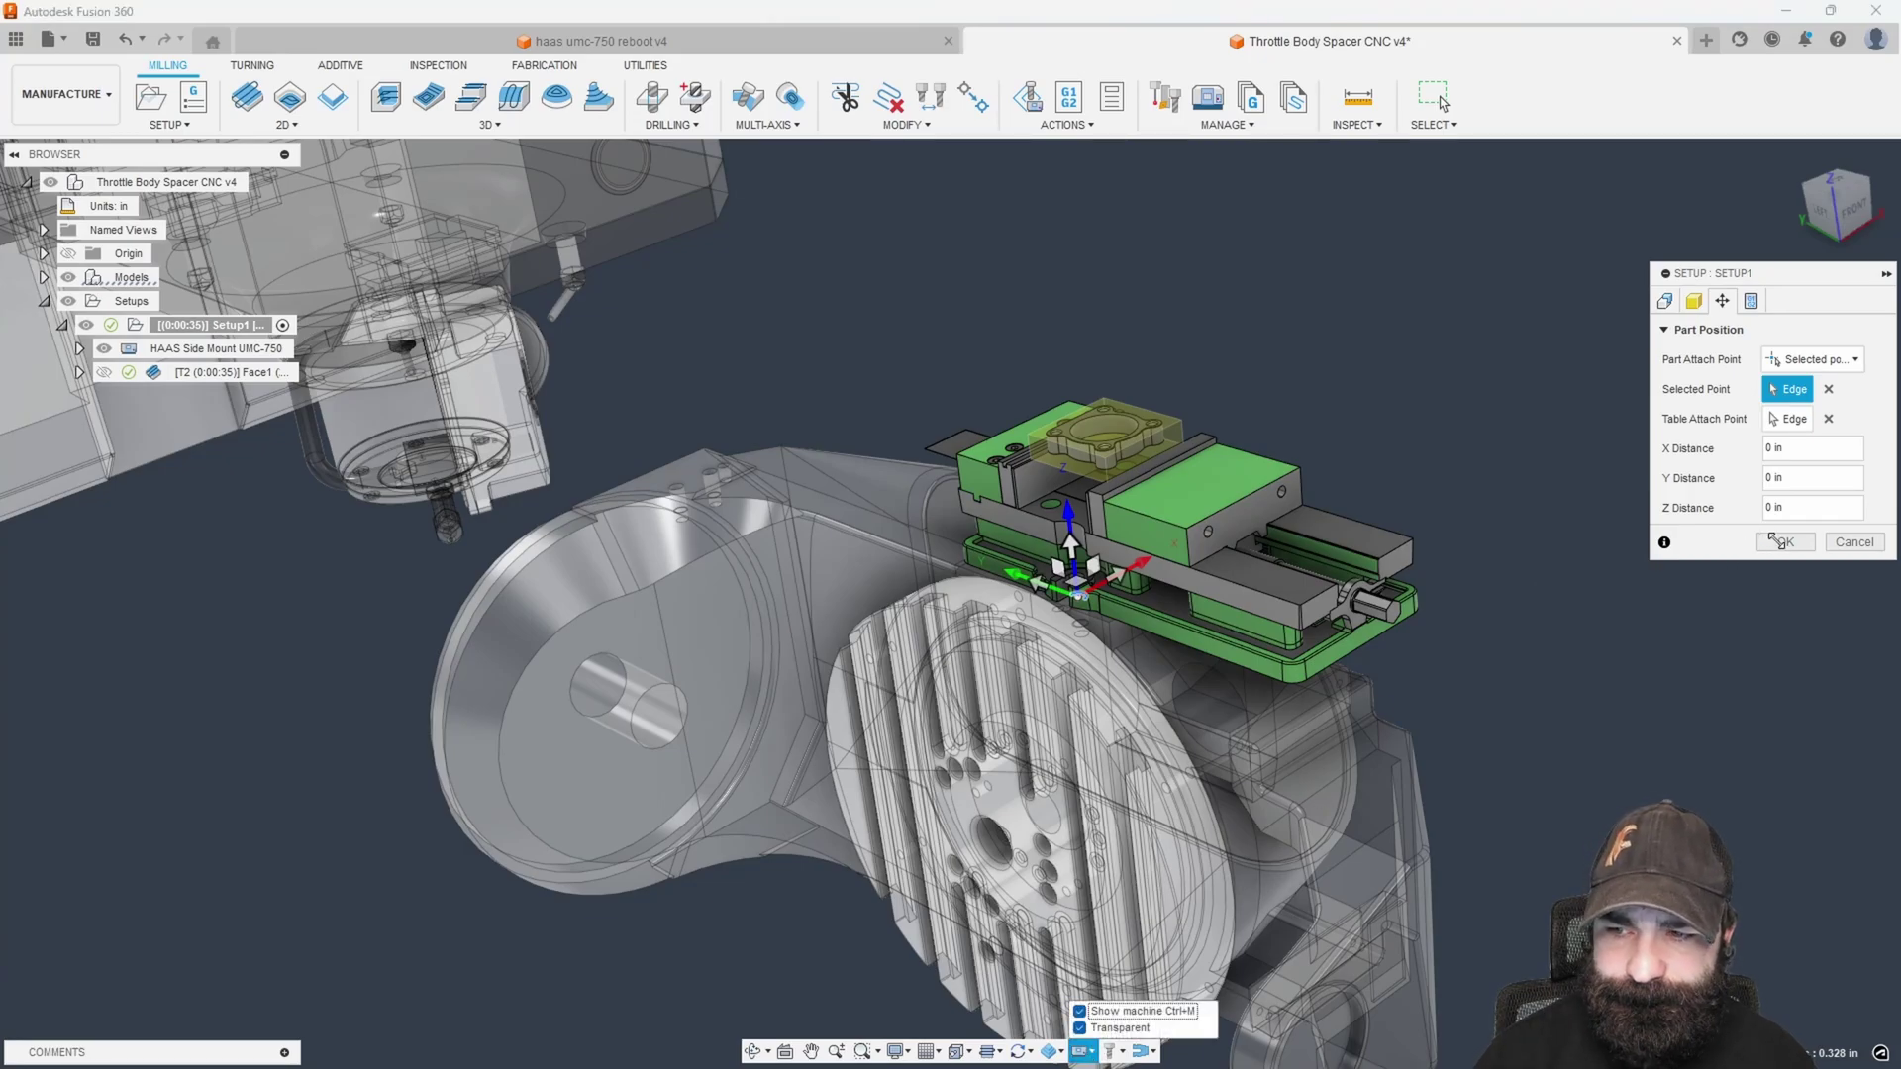
{"action": "left_click", "coordinate": [1785, 542]}
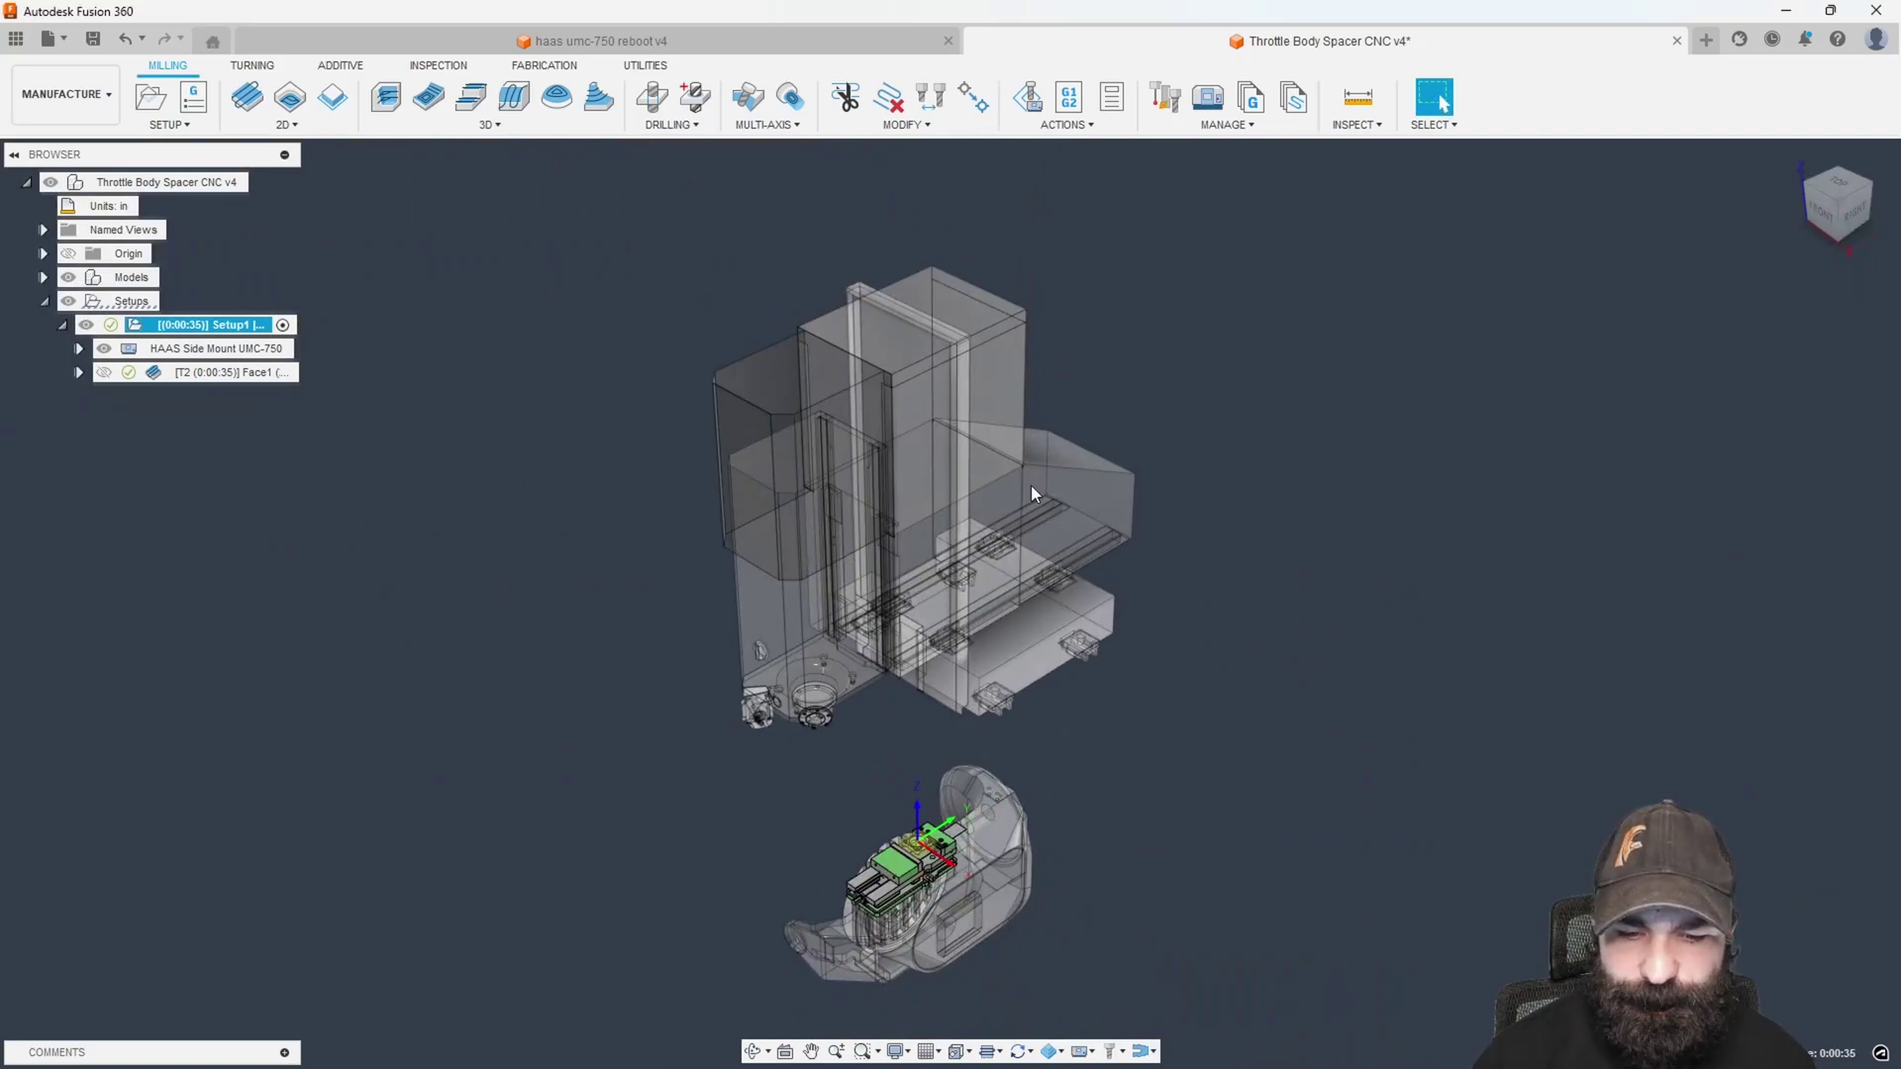
{"action": "scroll", "coordinate": [1036, 485], "scroll_direction": "down", "scroll_amount": 2}
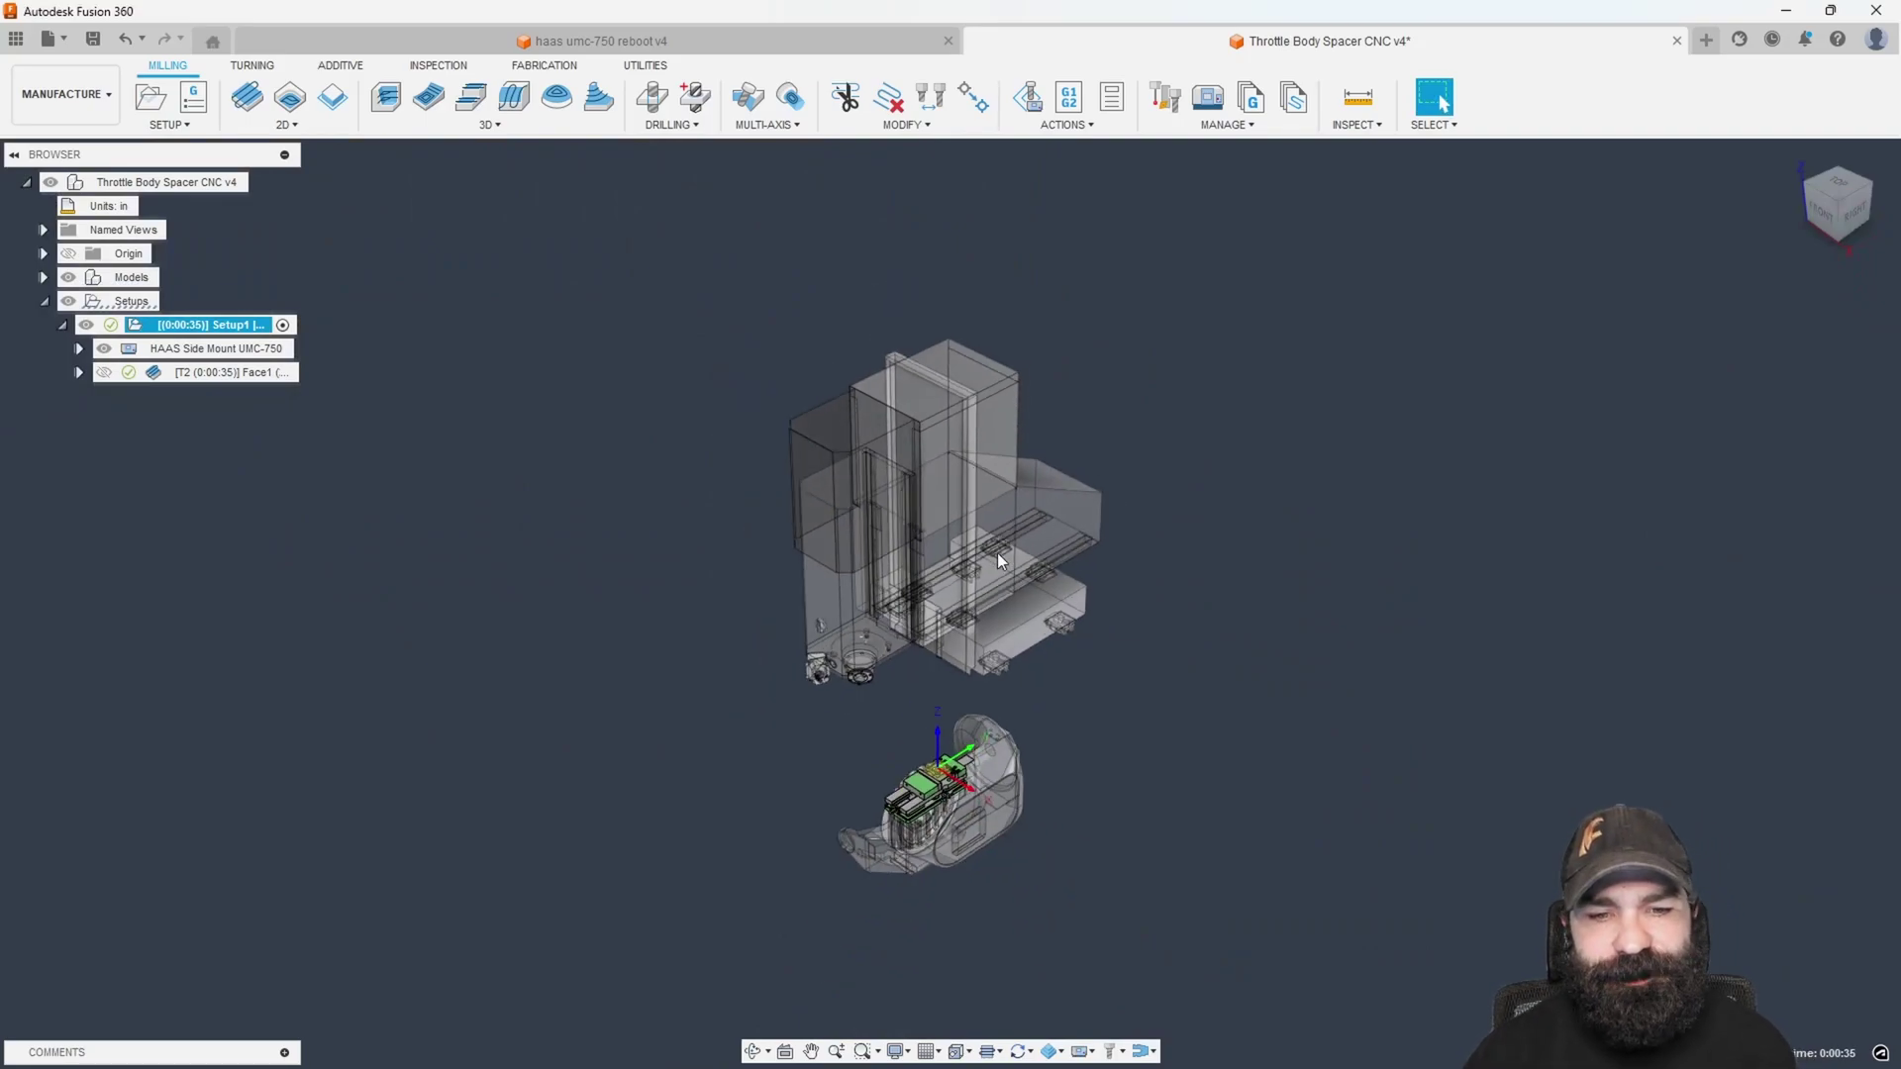
{"action": "scroll", "coordinate": [930, 798], "scroll_direction": "up", "scroll_amount": 5}
{"action": "middle_click_drag", "start_coordinate": [970, 792], "coordinate": [1042, 781], "text": "shift"}
{"action": "scroll", "coordinate": [1032, 743], "scroll_direction": "down", "scroll_amount": 2}
{"action": "scroll", "coordinate": [1032, 743], "scroll_direction": "up", "scroll_amount": 2}
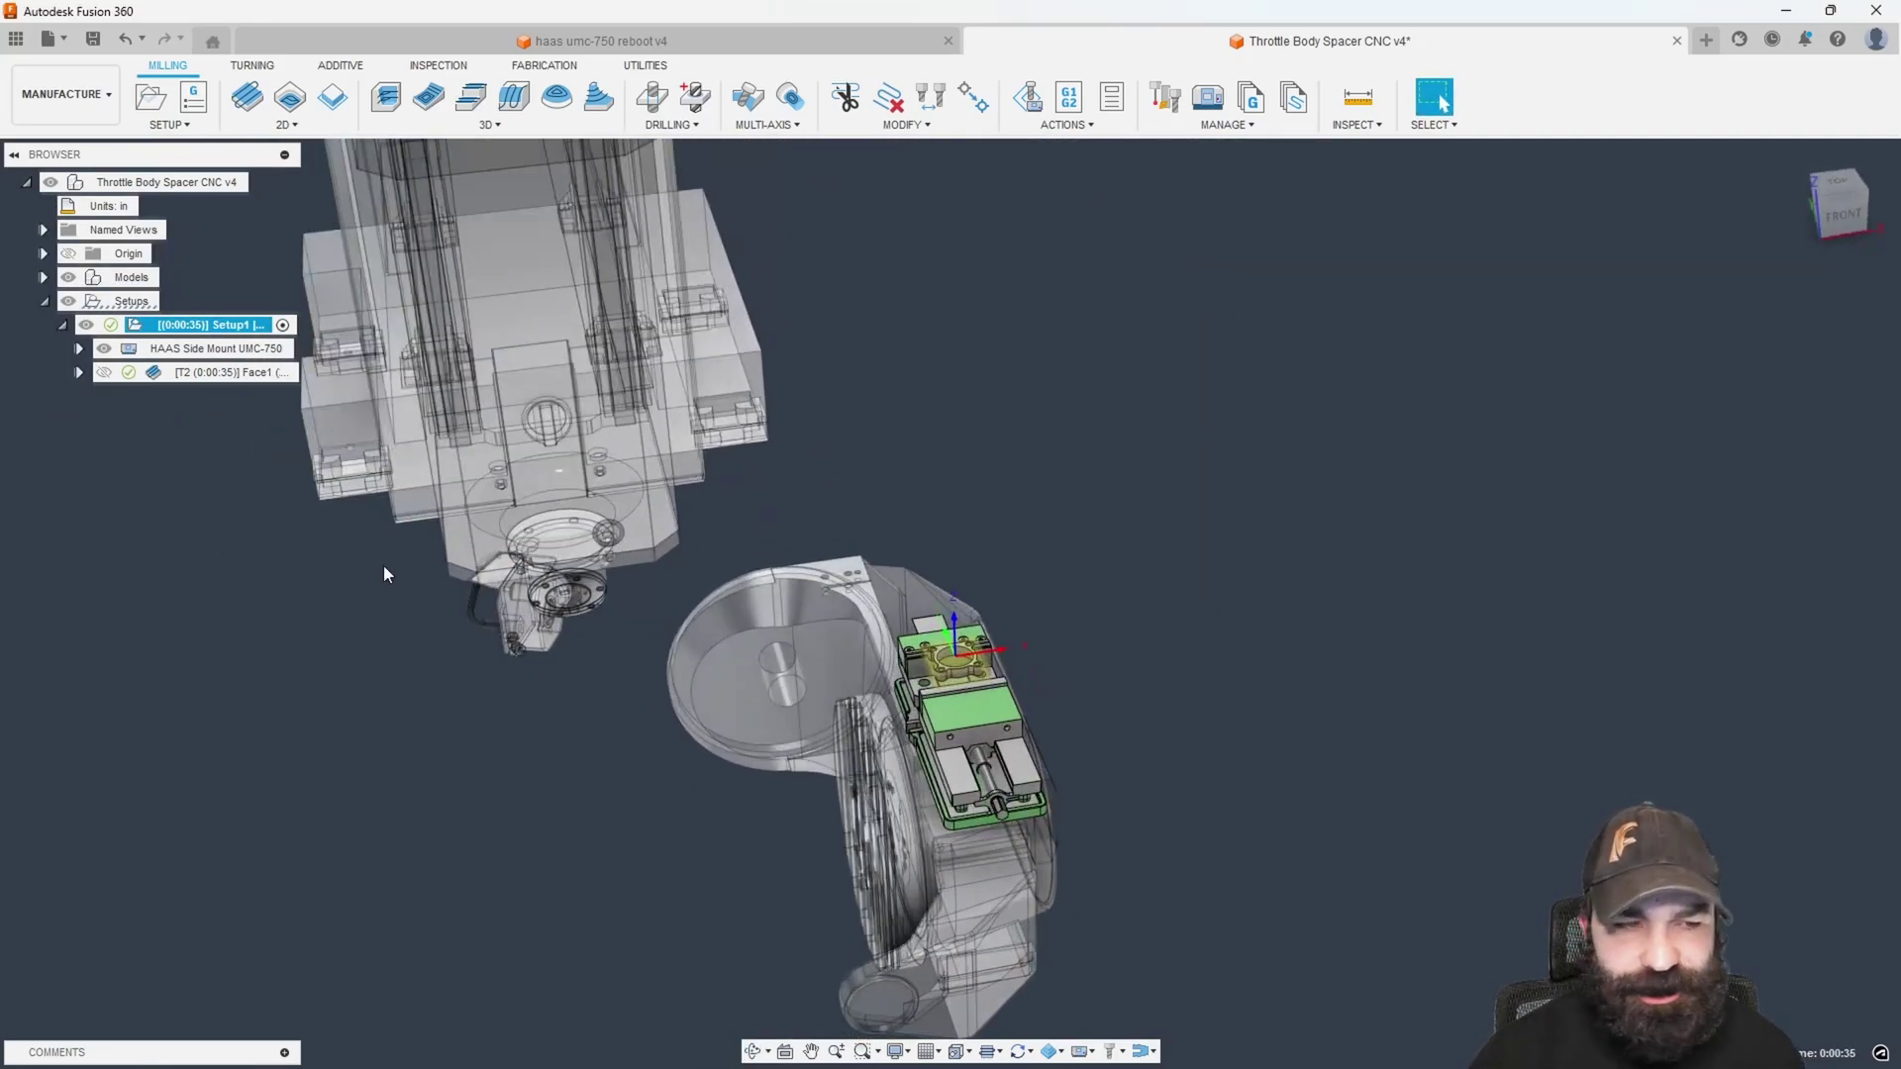
{"action": "left_click", "coordinate": [160, 324]}
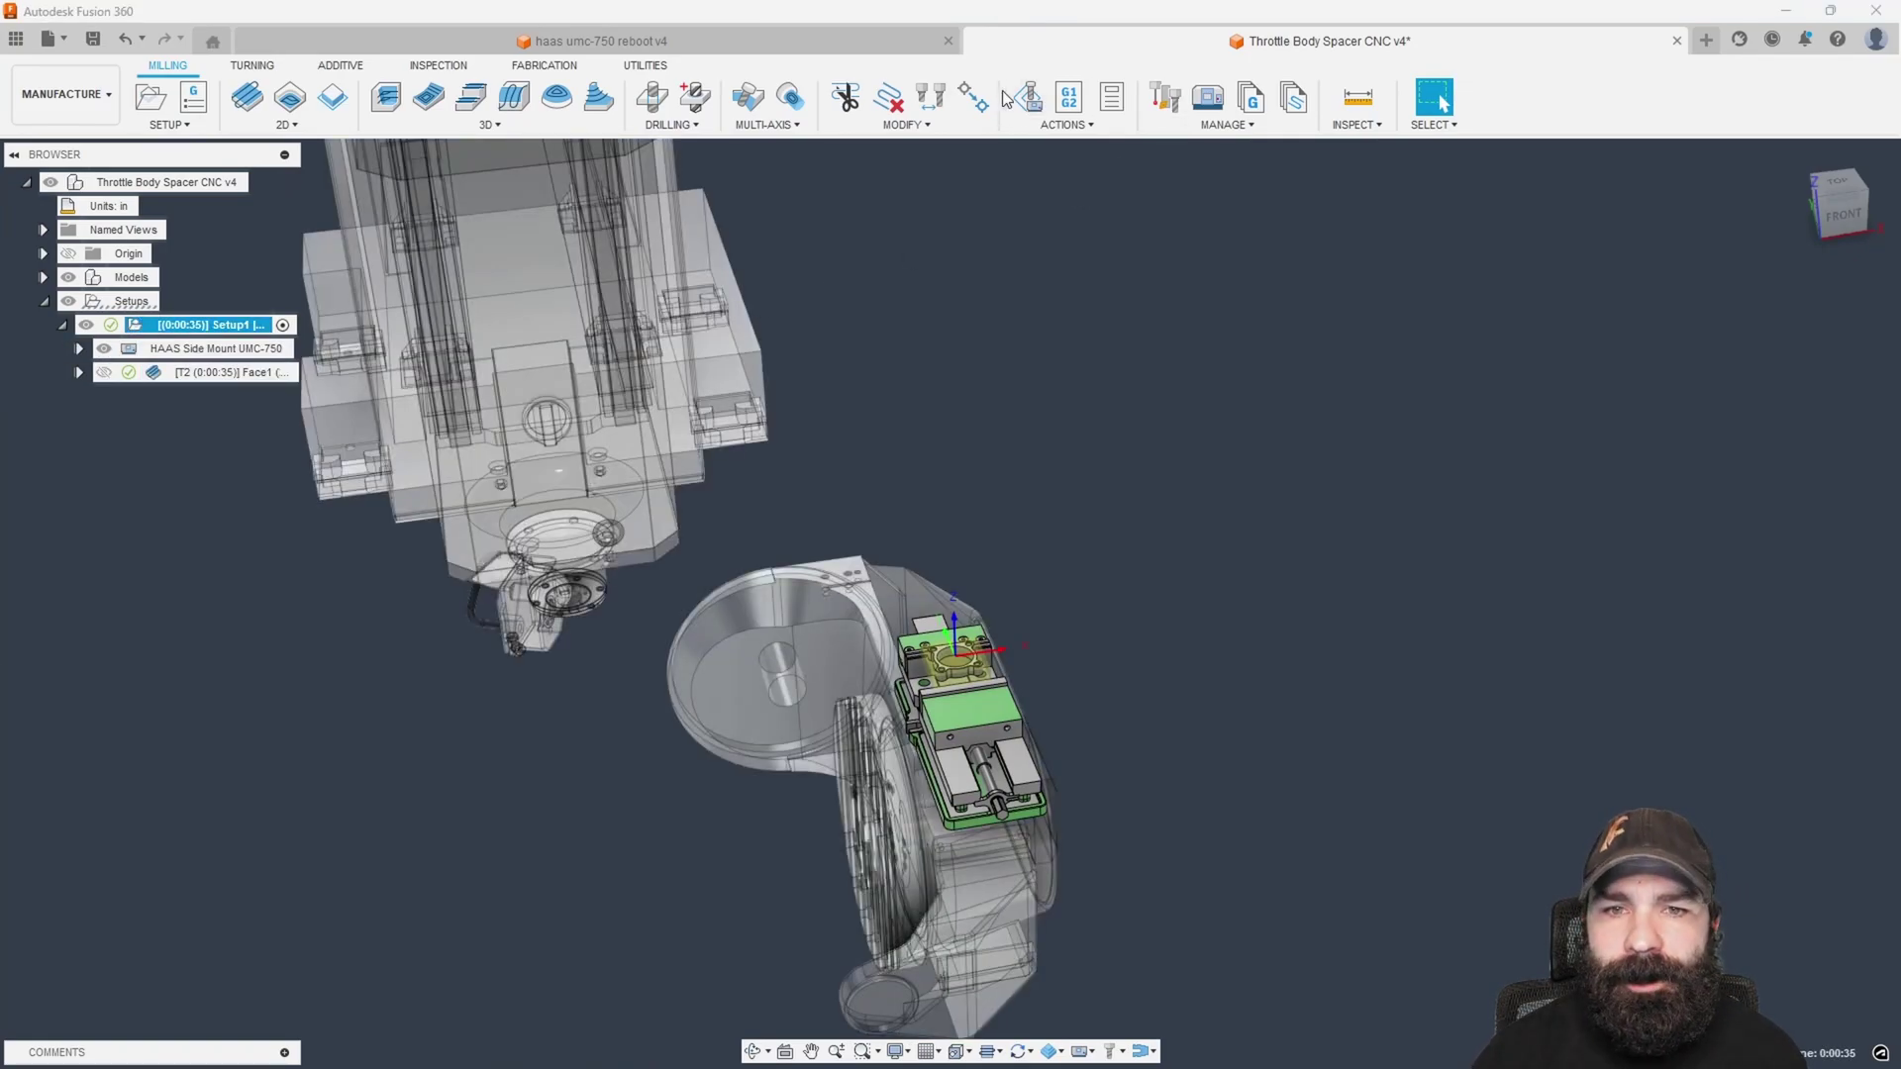
{"action": "left_click", "coordinate": [1028, 96]}
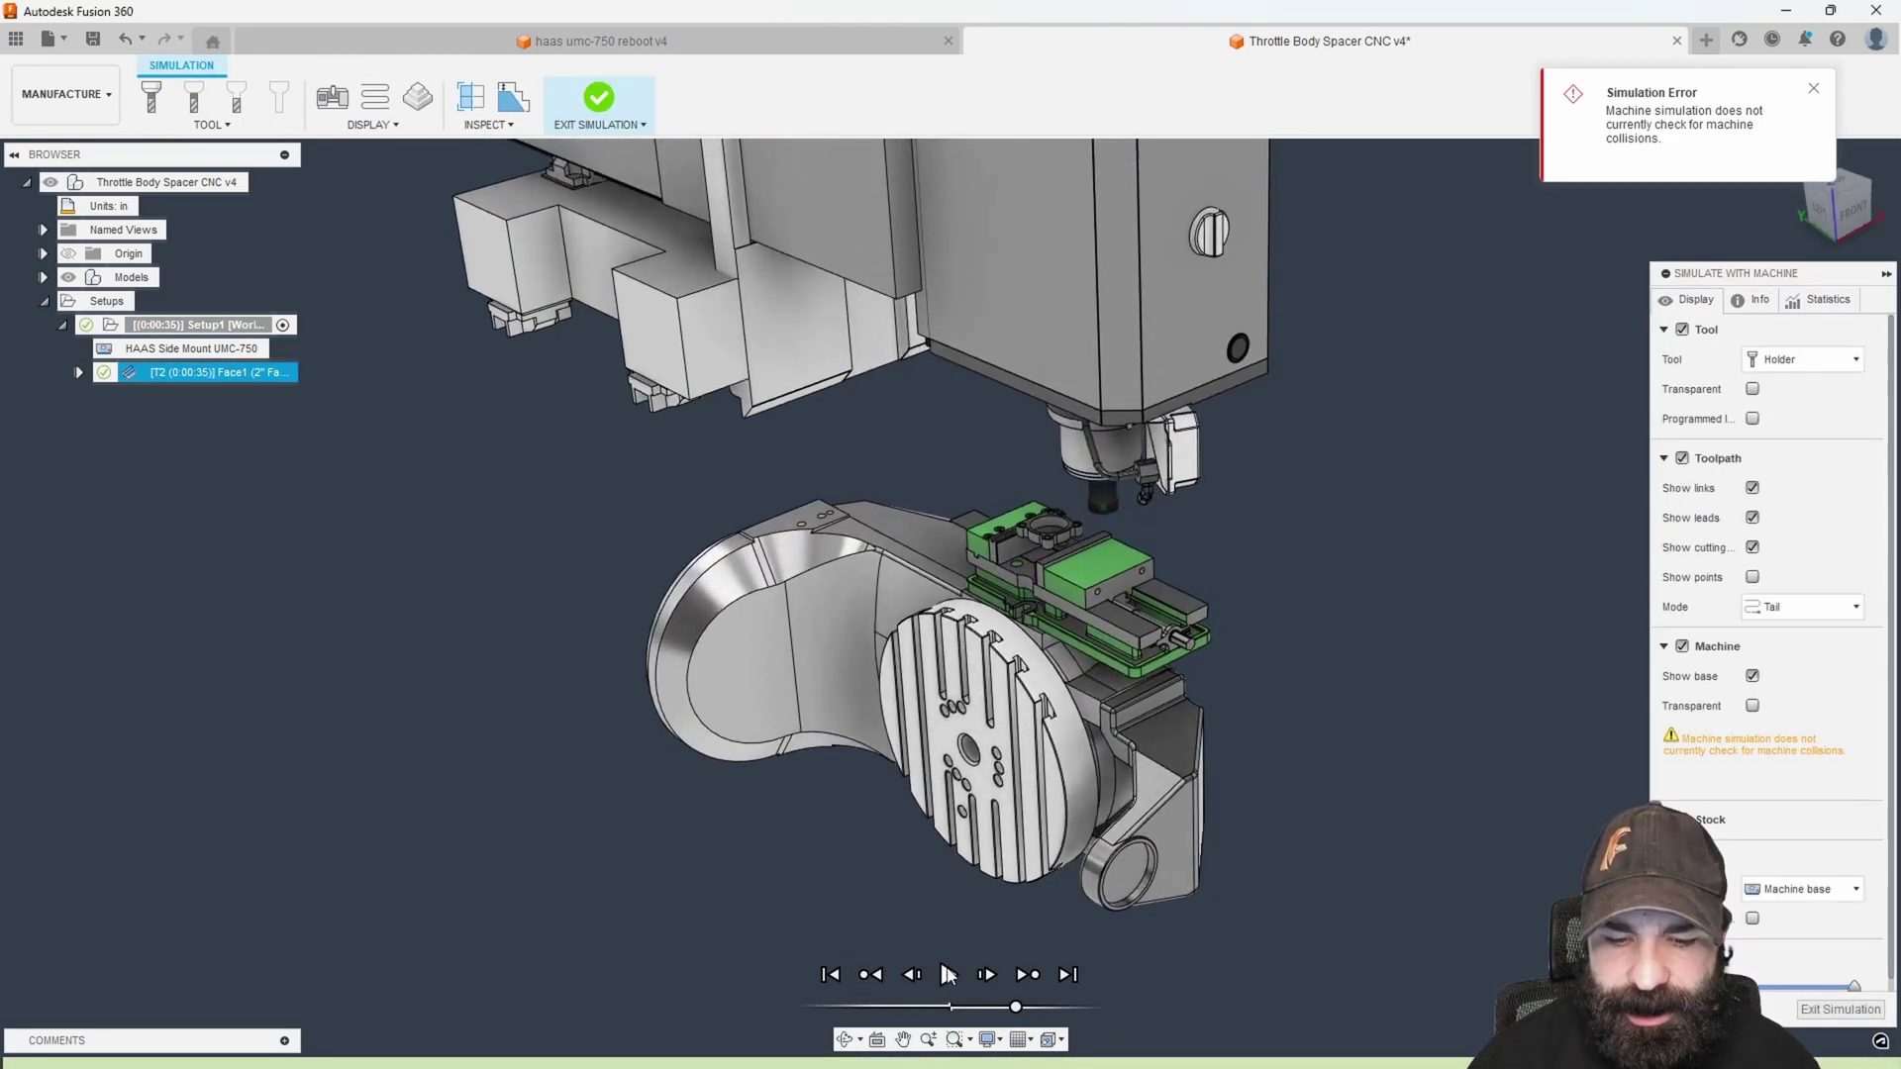
{"action": "left_click", "coordinate": [947, 975]}
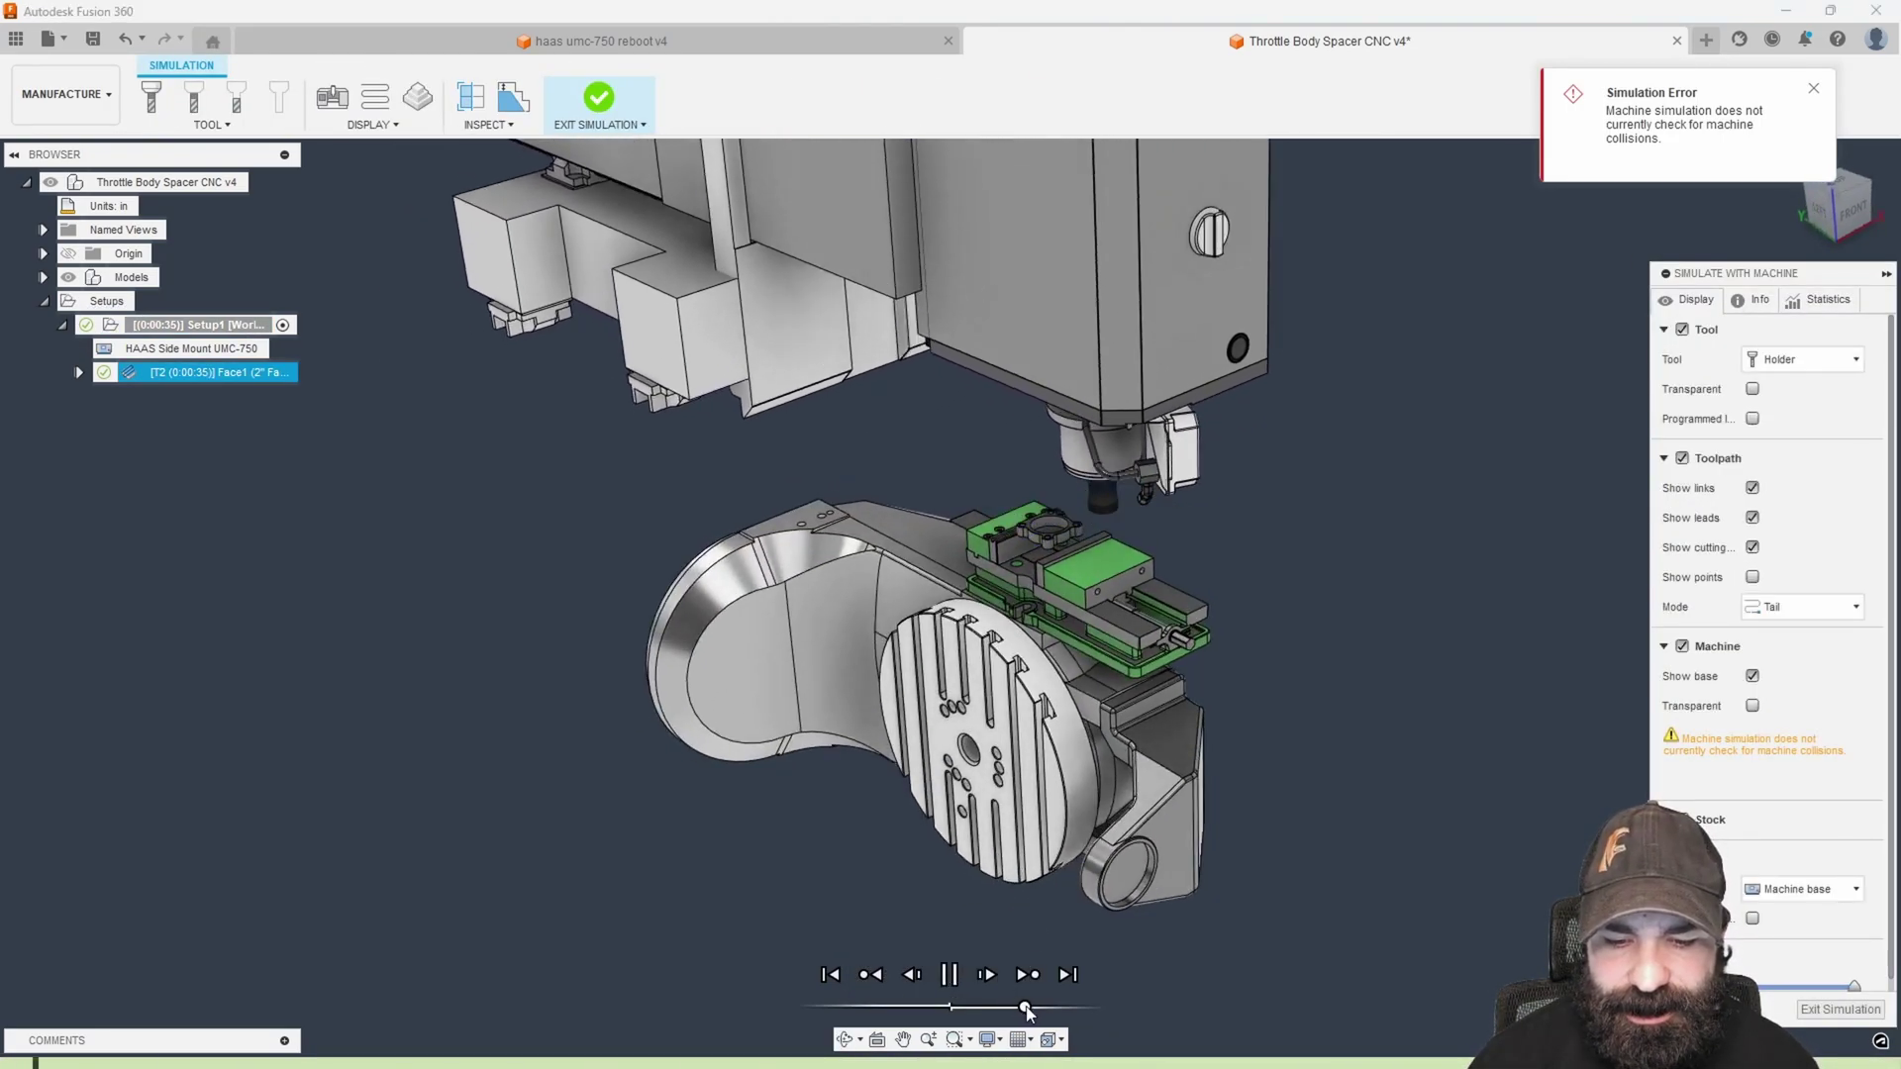
{"action": "left_click", "coordinate": [947, 976]}
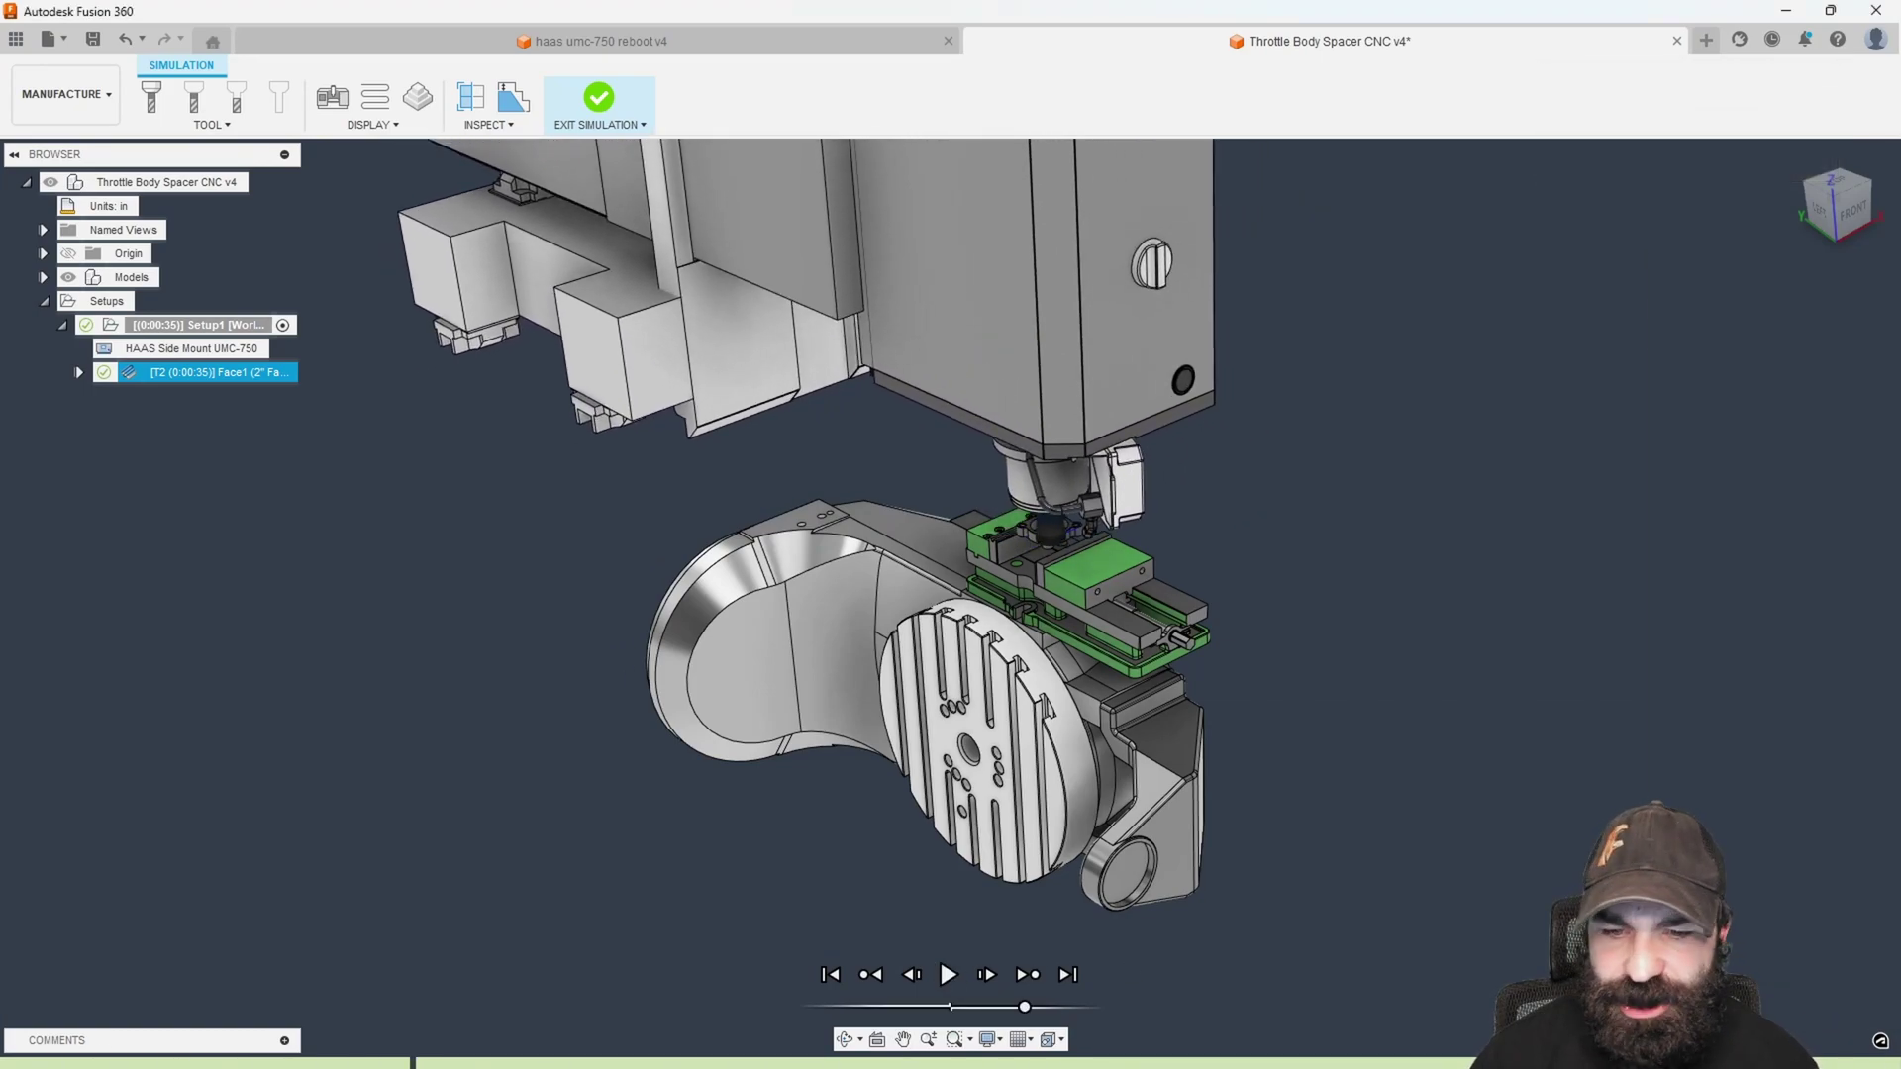
{"action": "key", "text": "Escape"}
{"action": "middle_click_drag", "start_coordinate": [1077, 738], "coordinate": [953, 756], "text": "shift"}
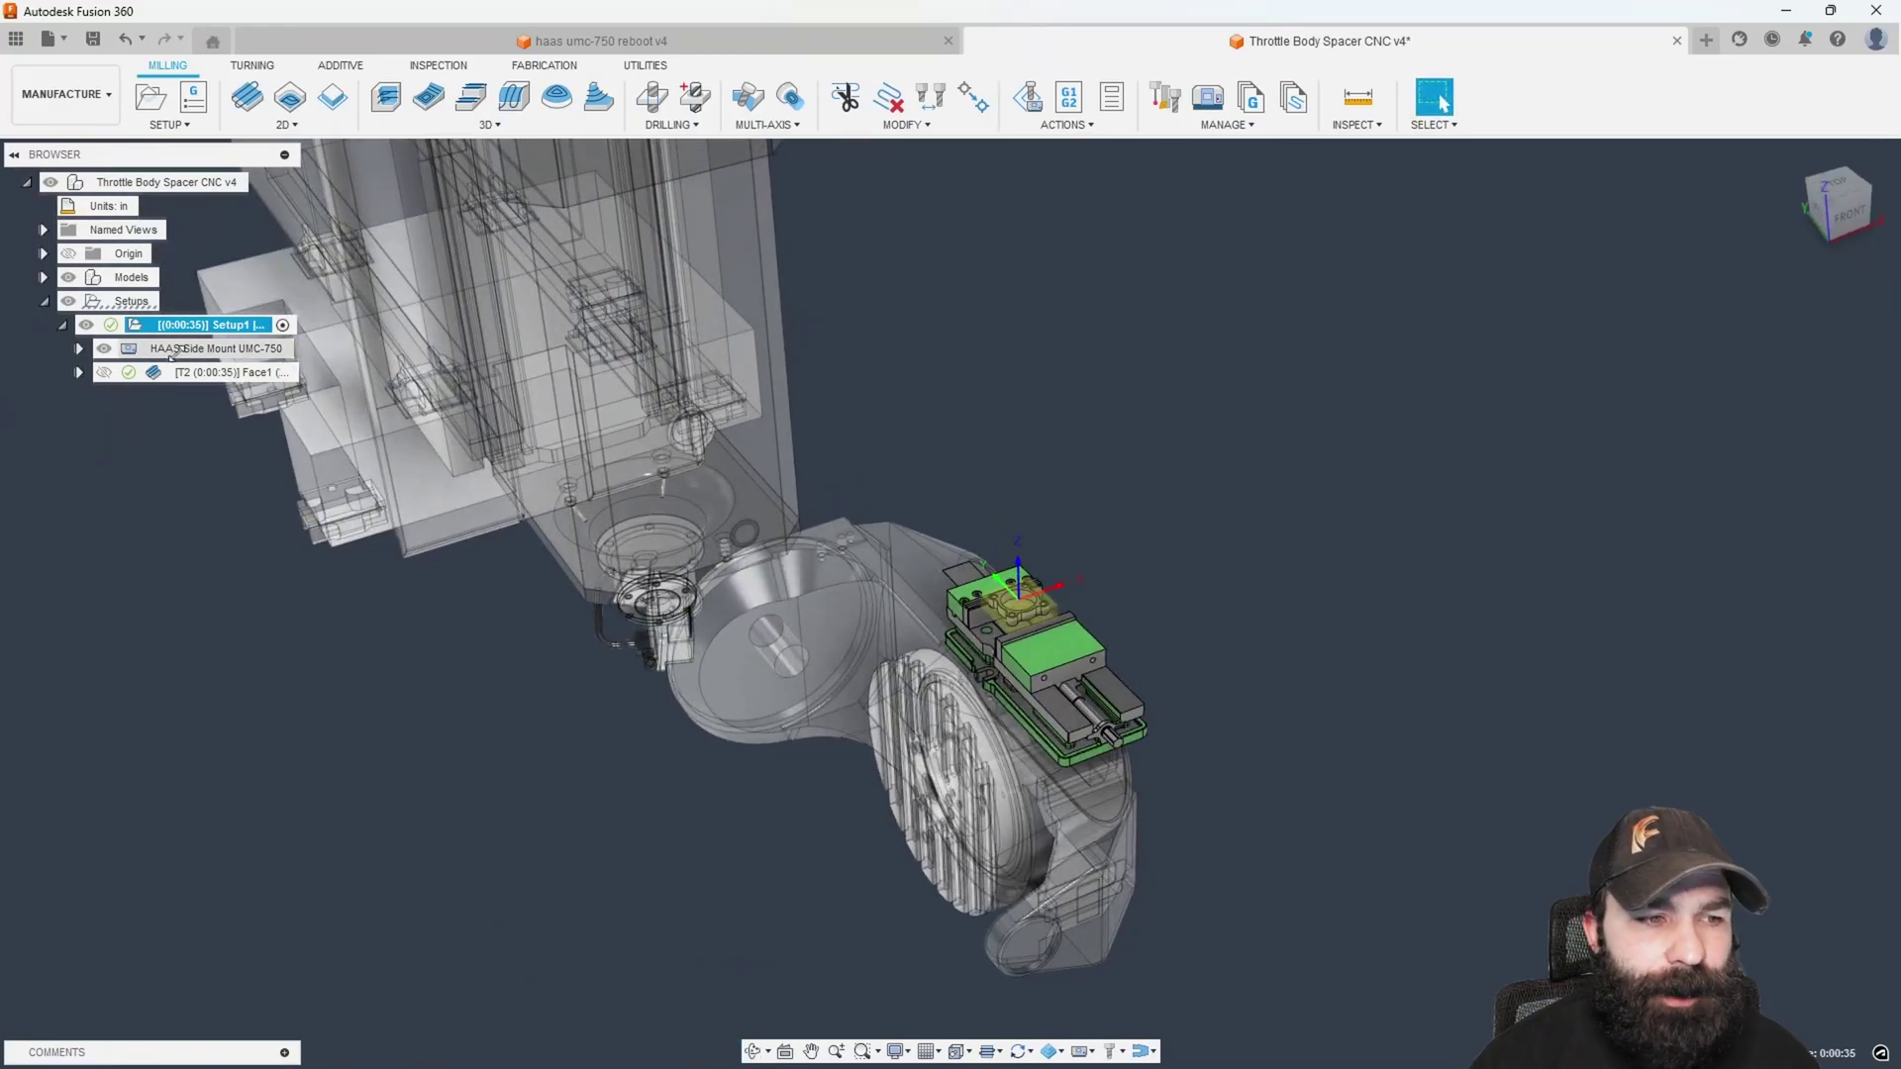
Post-process Setup1 to NC code, overwriting the existing 1001.nc.
{"action": "right_click", "coordinate": [146, 326]}
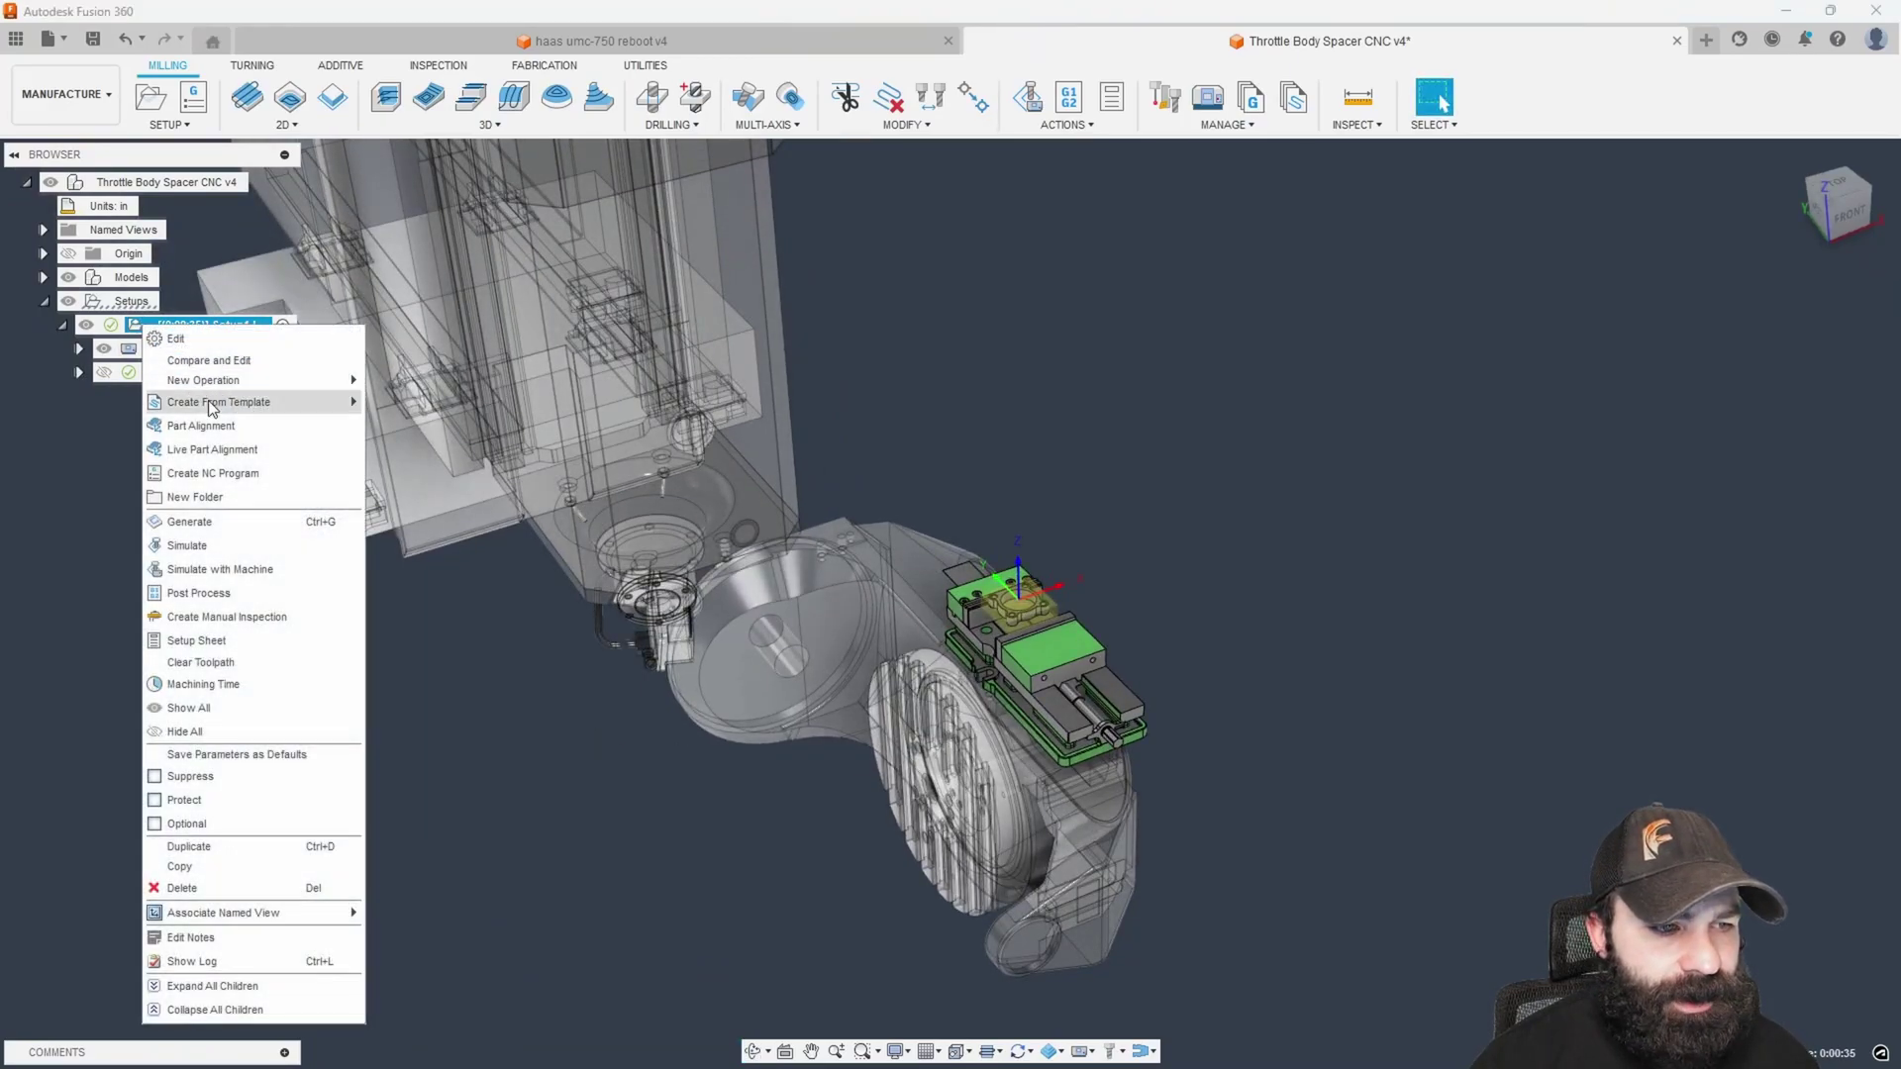
{"action": "left_click", "coordinate": [213, 593]}
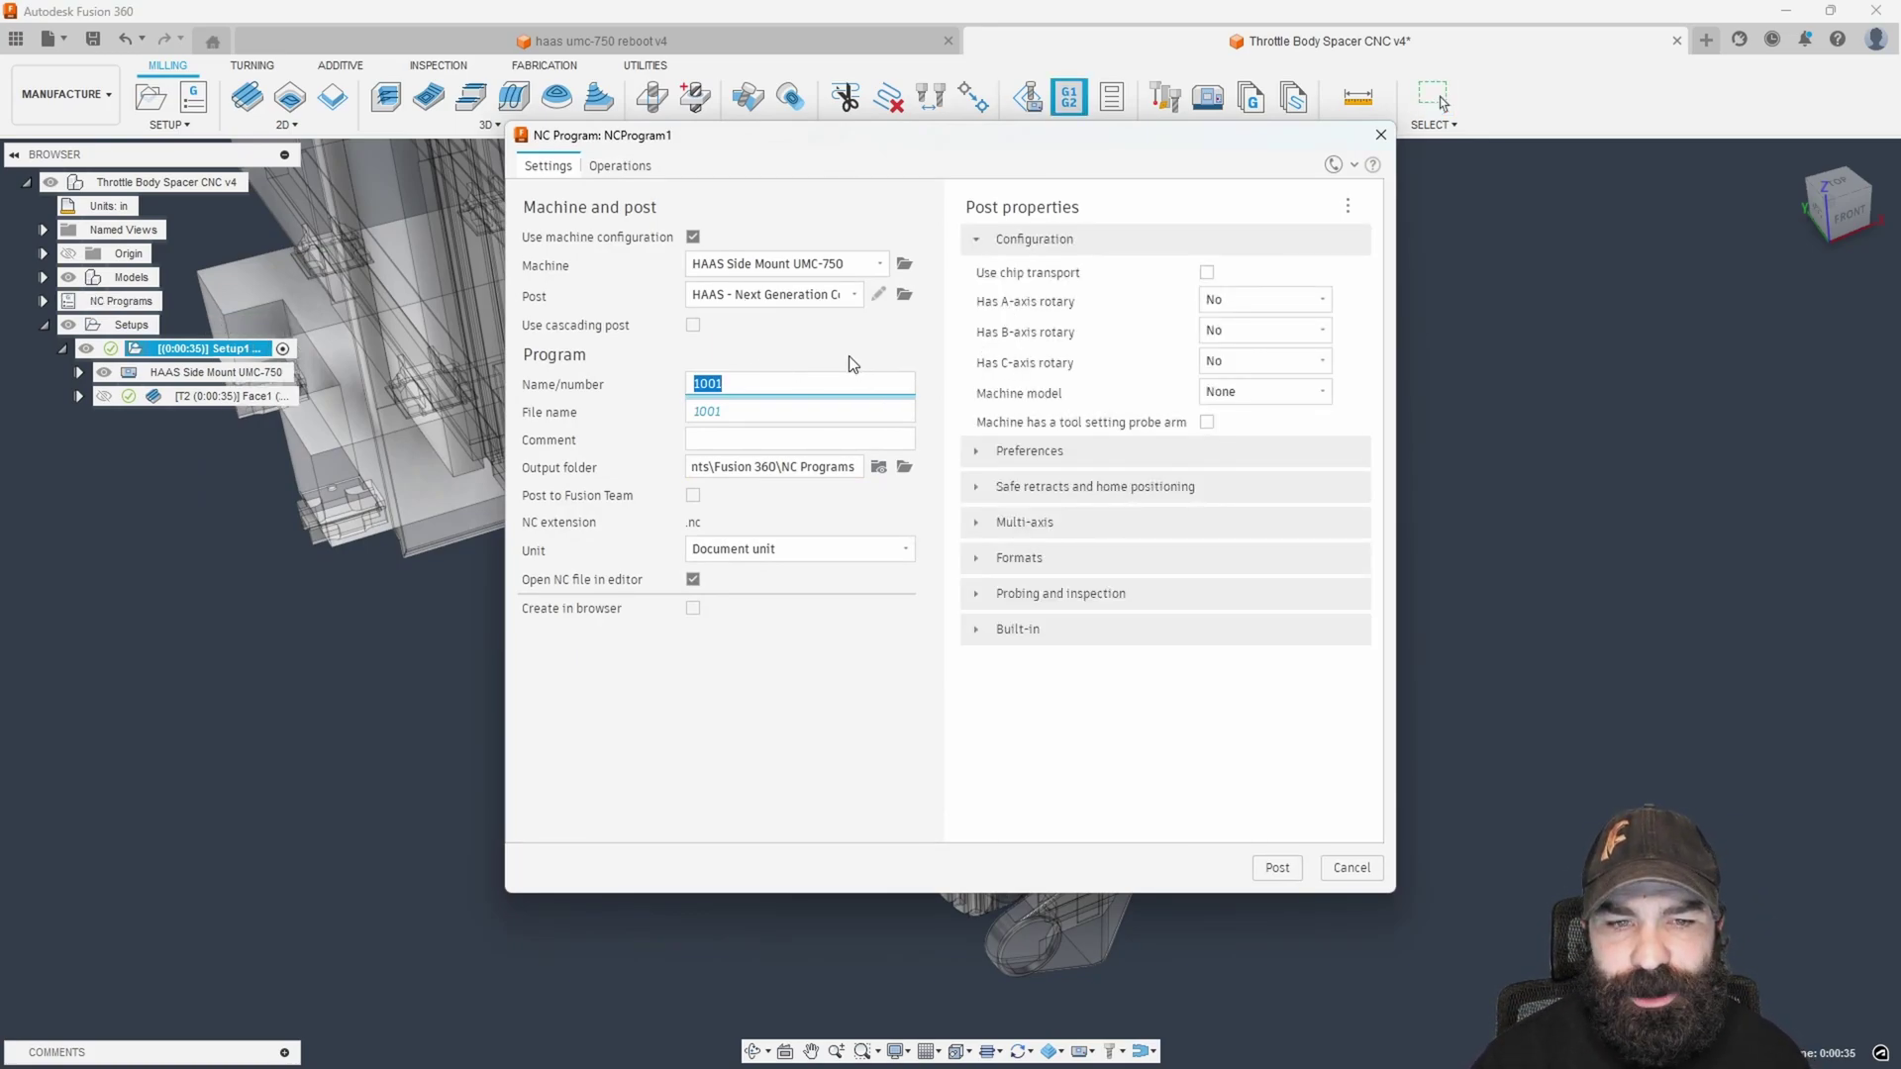
{"action": "left_click", "coordinate": [1277, 868]}
{"action": "left_click", "coordinate": [974, 573]}
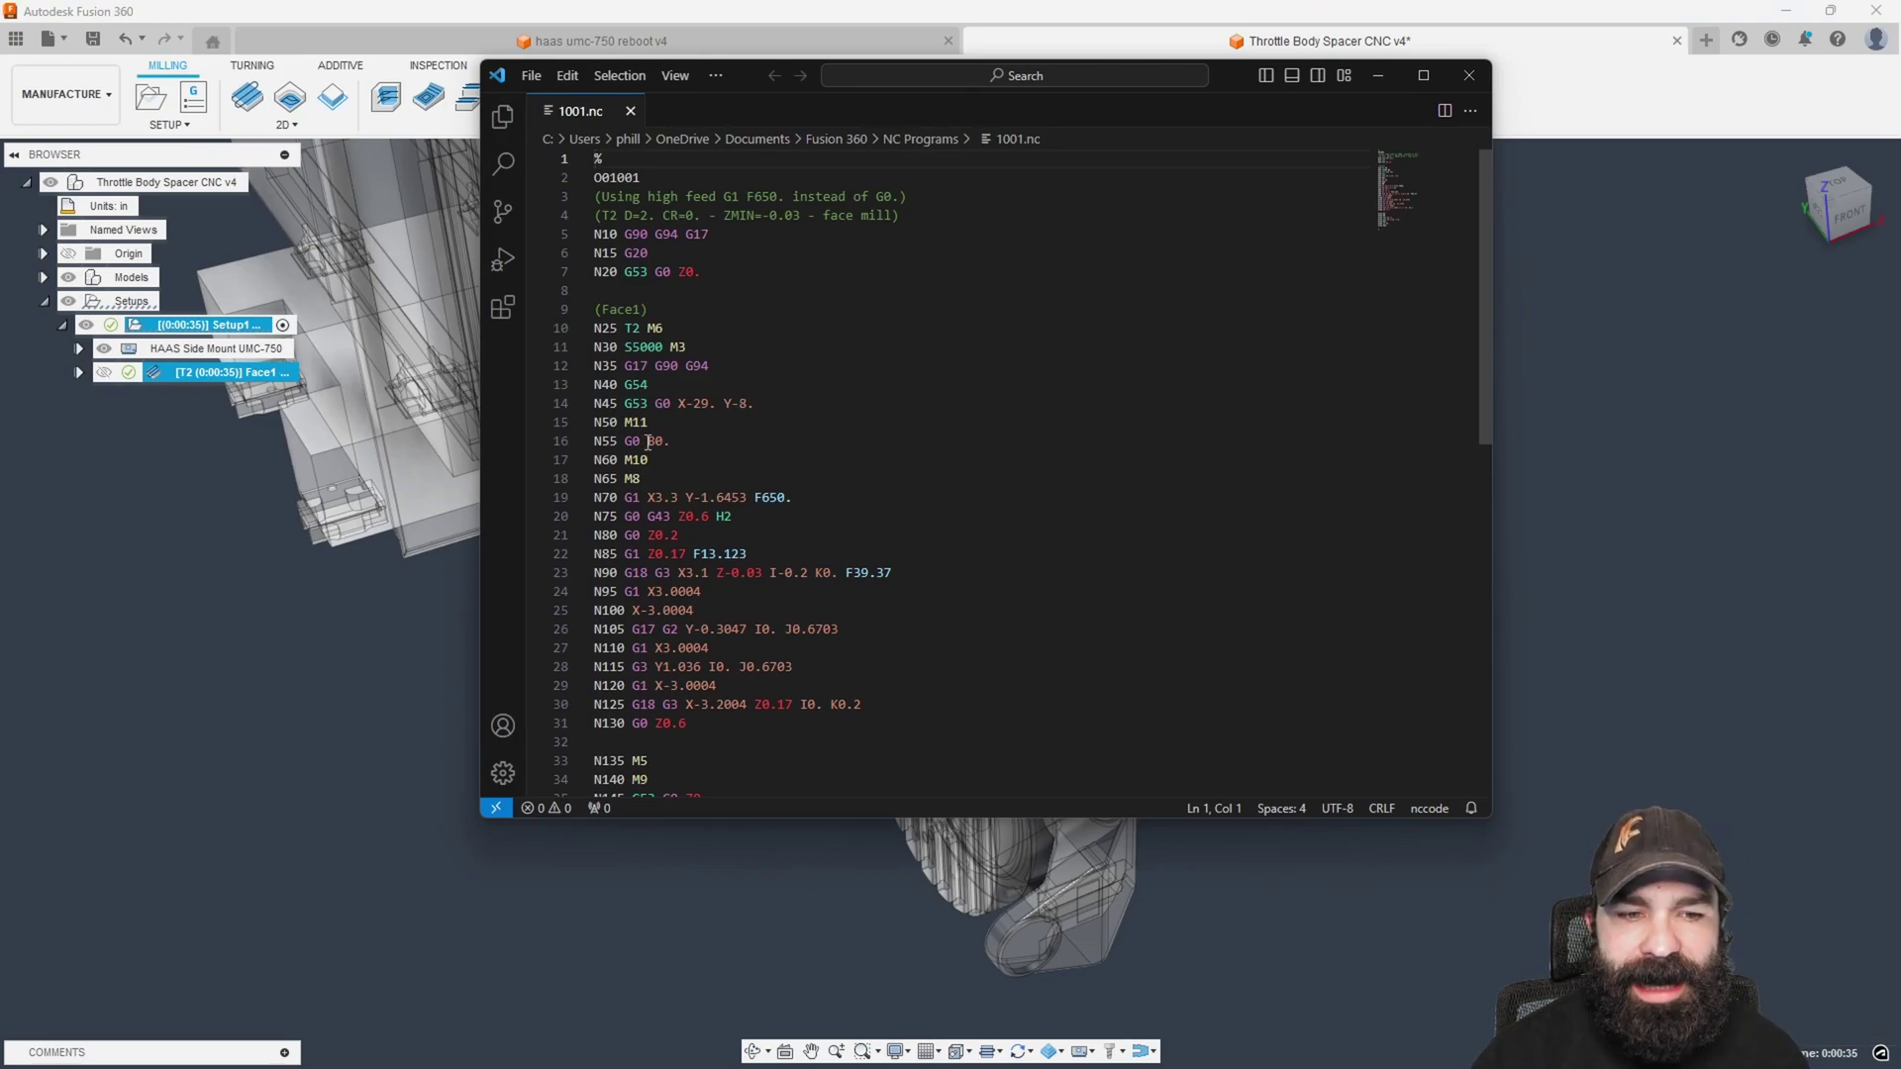
Highlight the B0. rotary value on line 16 of 1001.nc.
{"action": "left_click_drag", "start_coordinate": [648, 440], "coordinate": [670, 441]}
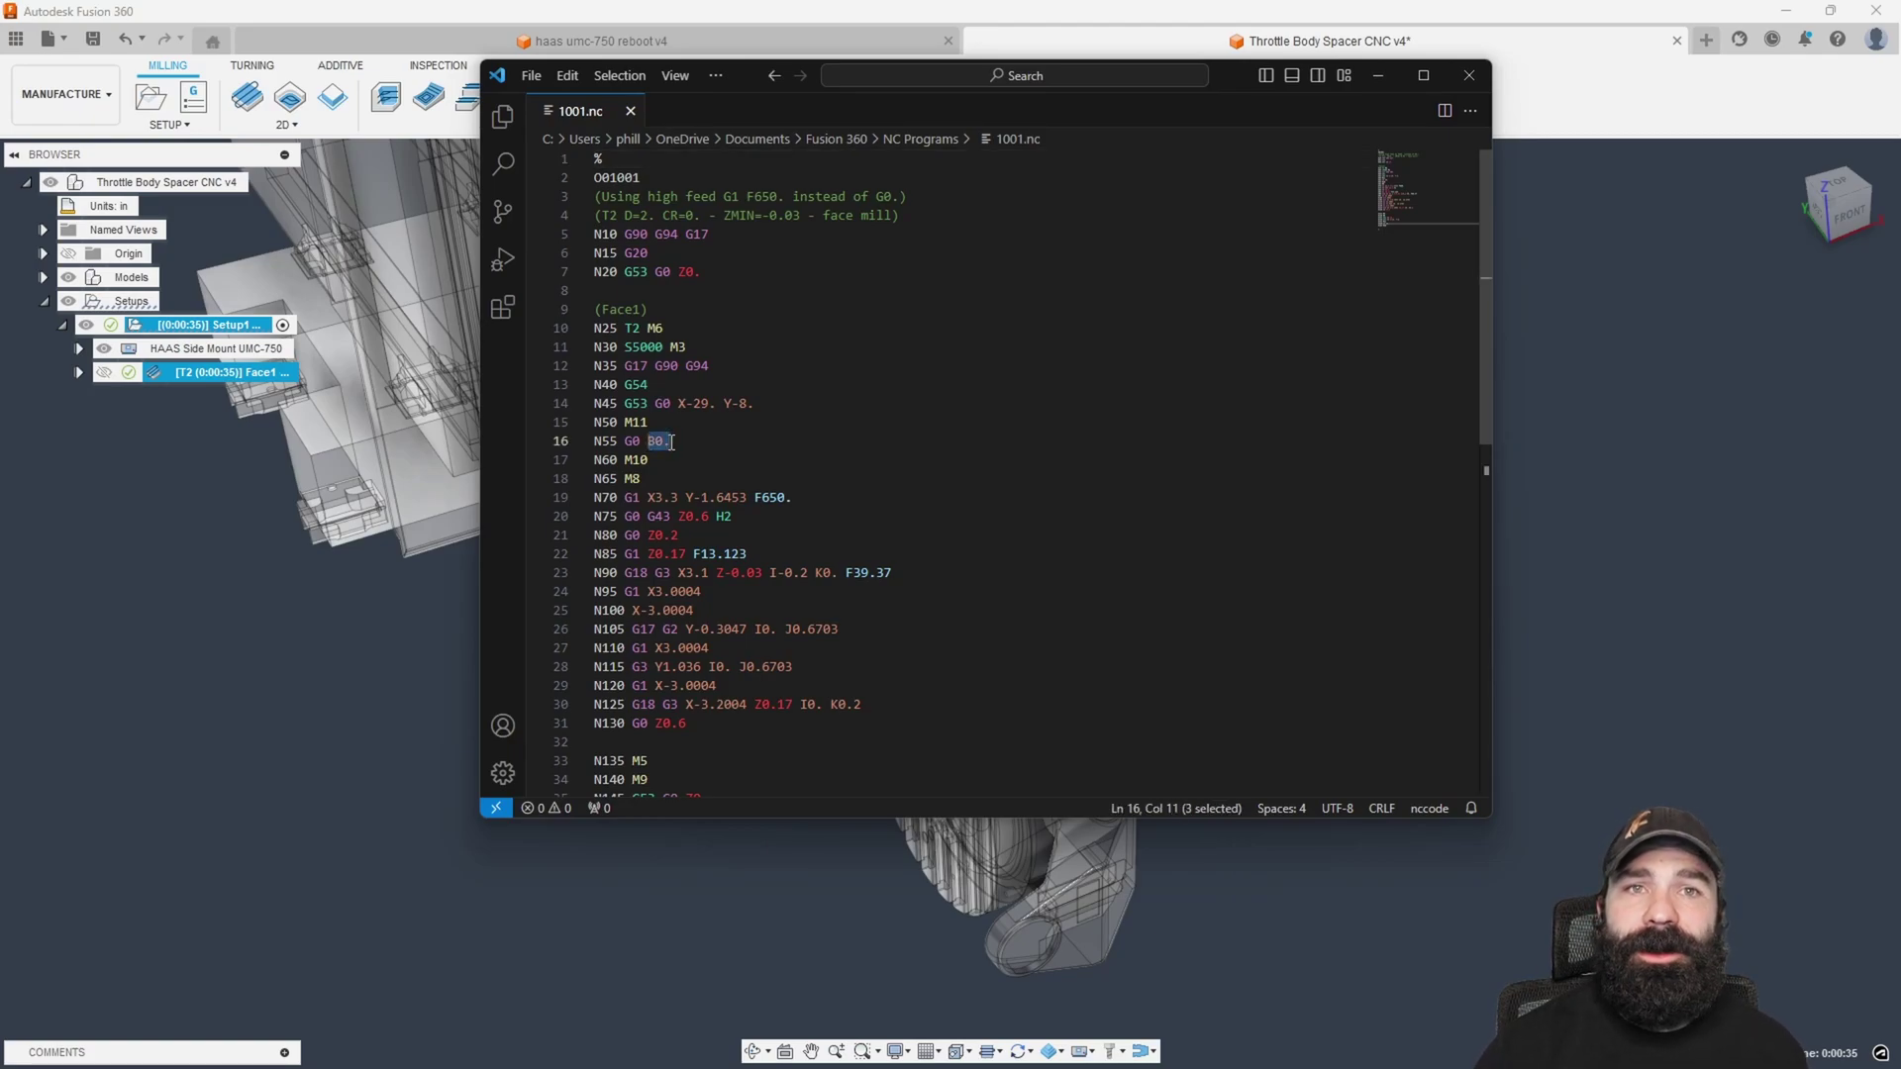